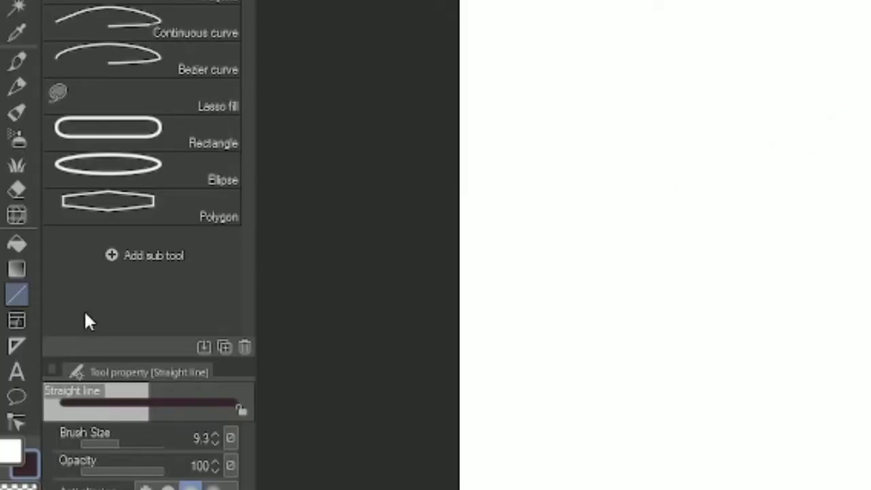
Place a vertical symmetrical ruler with two lines near the middle of the canvas.
left_click(31, 345)
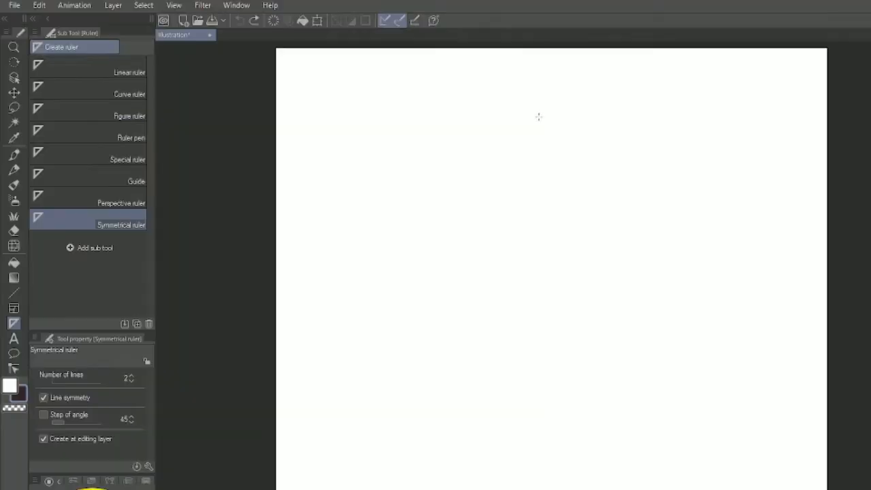
left_click_drag(531, 126, 551, 419)
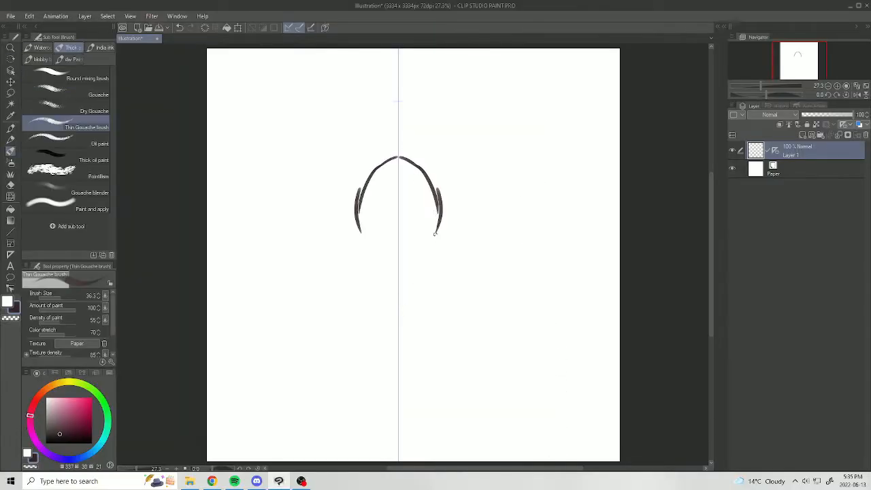
Sketch a round head and two long mirrored ears with the Thin Gouache brush.
left_click_drag(401, 161, 441, 232)
mouse_move(436, 180)
left_mouse_down()
mouse_move(421, 250)
mouse_move(406, 252)
left_mouse_up()
mouse_move(407, 158)
left_mouse_down()
mouse_move(483, 102)
mouse_move(477, 188)
left_mouse_up()
left_click_drag(482, 84, 461, 203)
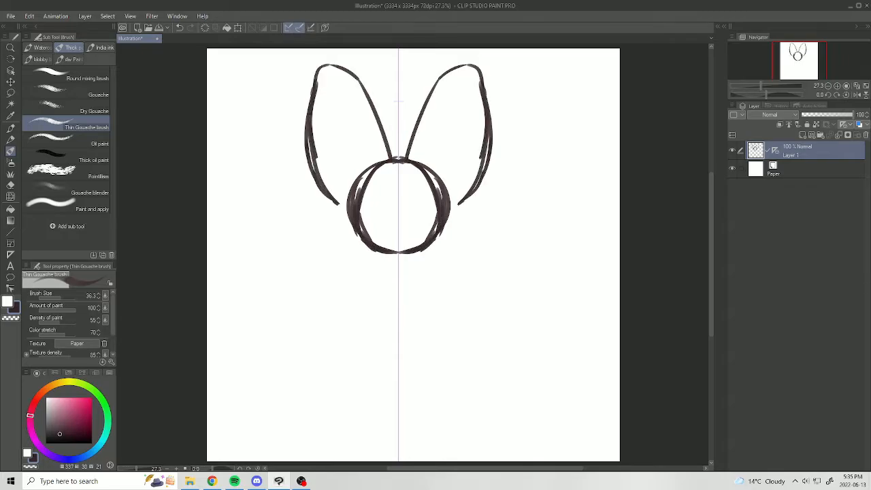
Sketch the eyes, brows, mouth and inner ears, cleaning up the extra head lines.
left_click_drag(411, 182, 409, 182)
key("e")
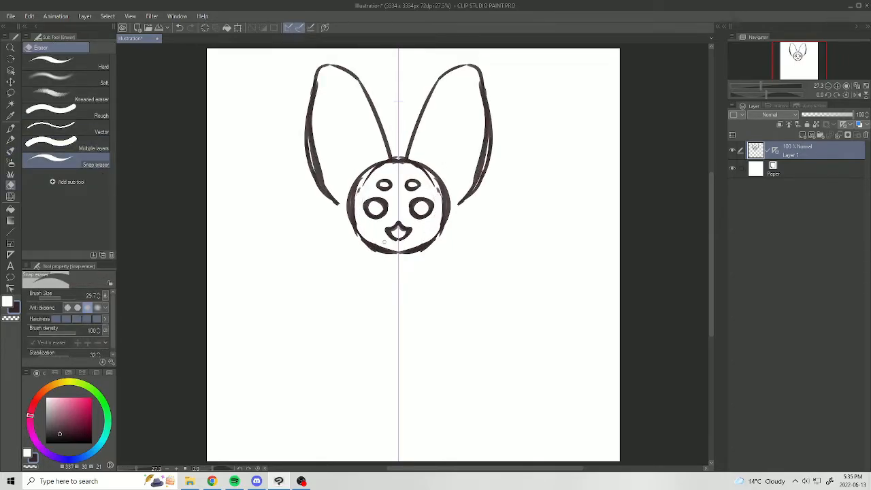
key("b")
left_click_drag(430, 227, 441, 245)
left_click_drag(436, 158, 456, 189)
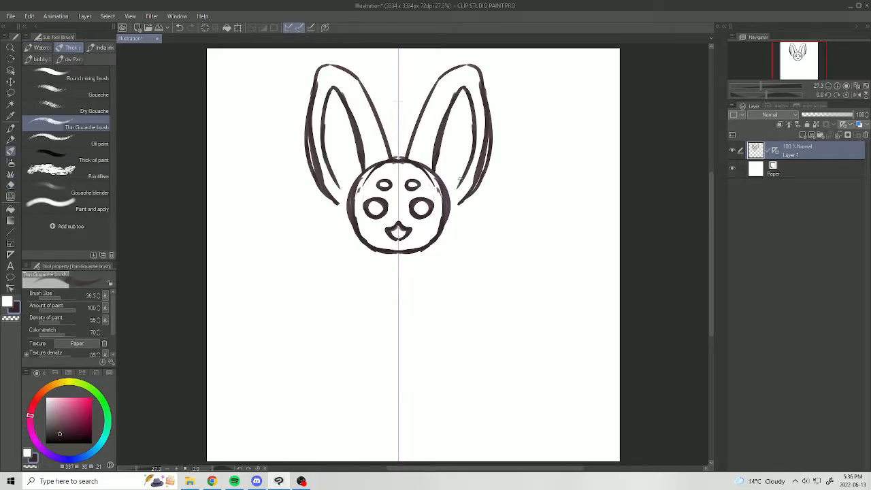
Add tufted ear tips, inner ear folds and cheek fur to the head sketch.
key("e")
key("b")
mouse_move(457, 68)
left_mouse_down()
mouse_move(436, 85)
mouse_move(407, 158)
mouse_move(472, 67)
mouse_move(482, 80)
left_mouse_up()
key("e")
key("ctrl")
key("b")
mouse_move(408, 175)
left_mouse_down()
mouse_move(408, 233)
mouse_move(466, 185)
left_mouse_up()
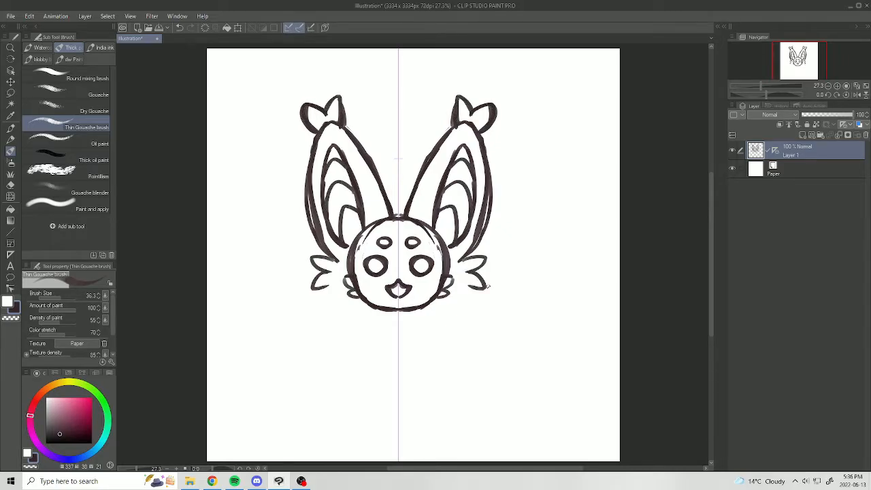
Refine the sketched face by widening the eyes into ovals and adding small horns on top of the head.
key("e")
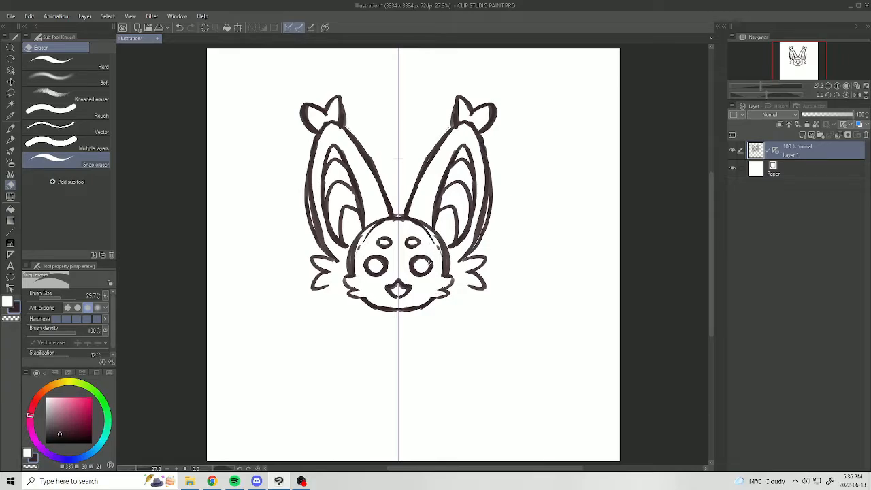
key("b")
mouse_move(420, 258)
left_mouse_down()
mouse_move(429, 272)
mouse_move(368, 262)
left_mouse_up()
key("e")
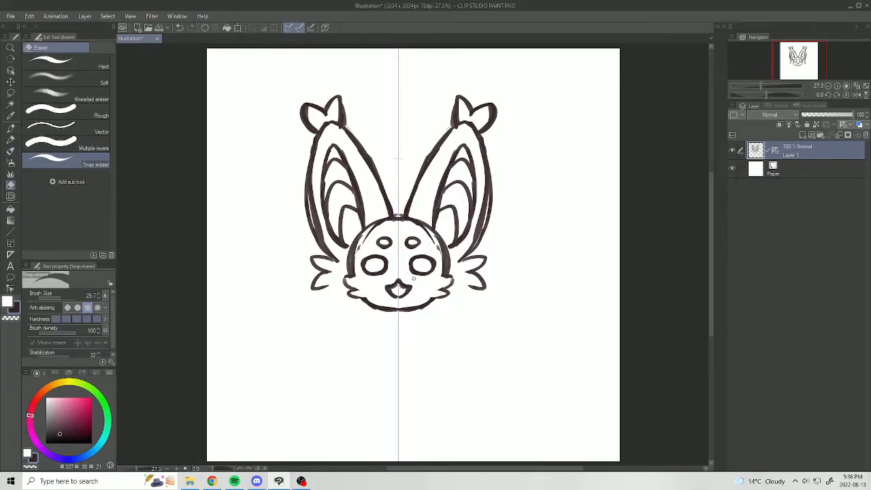
key("ctrl+z")
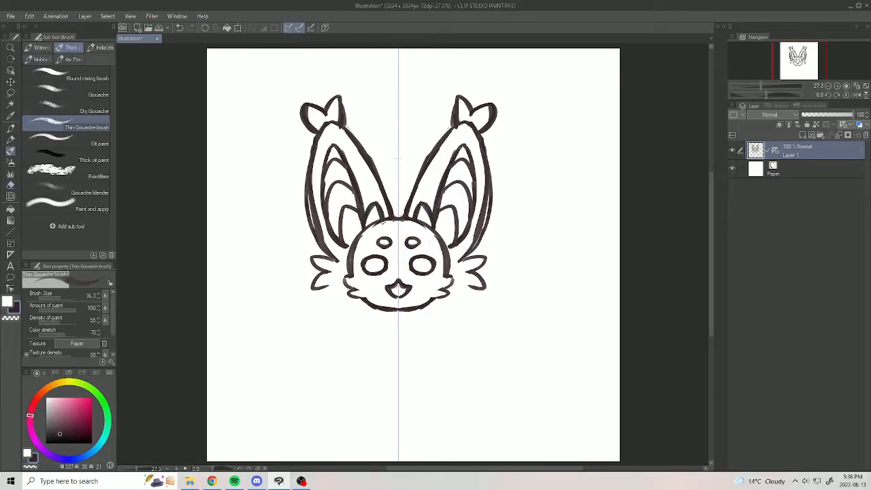
Rework the jaw outline and sketch a torso with leg lines below the head.
key("b")
left_click_drag(409, 311, 446, 294)
key("e")
mouse_move(423, 304)
left_mouse_down()
mouse_move(448, 278)
mouse_move(430, 303)
left_mouse_up()
key("b")
key("e")
key("b")
key("e")
key("b")
mouse_move(432, 382)
left_mouse_down()
mouse_move(436, 301)
mouse_move(443, 381)
left_mouse_up()
Undo the last stroke, then scale down and reposition the sketch to leave room for the full body.
scroll(414, 254, "down", 4)
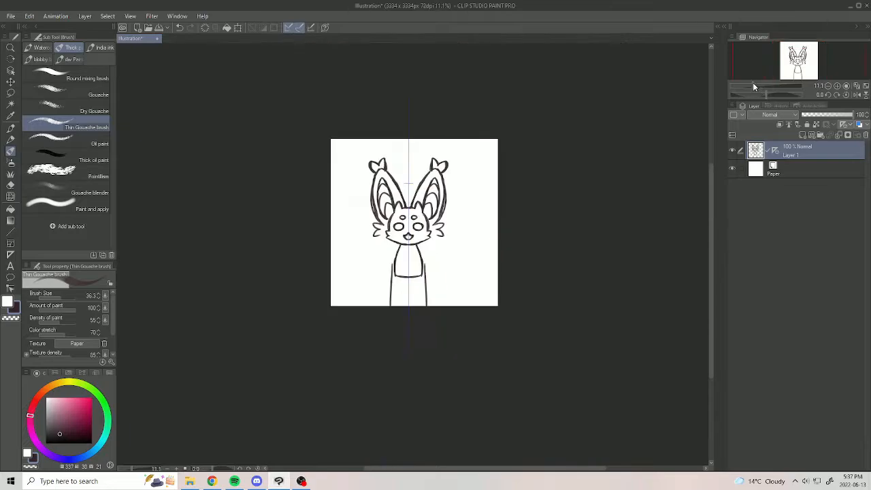
key("ctrl+z")
scroll(413, 254, "up", 2)
key("ctrl+t")
left_click_drag(470, 290, 448, 258)
left_click_drag(424, 239, 445, 231)
key("Return")
Sketch two short mirrored legs with small feet under the torso, cleaning up the overlapping lines.
left_click_drag(757, 85, 761, 86)
key("shift+space")
mouse_move(396, 226)
left_mouse_down()
mouse_move(400, 311)
mouse_move(414, 306)
left_mouse_up()
key("b")
key("shift+space")
key("x")
key("e")
left_click(846, 96)
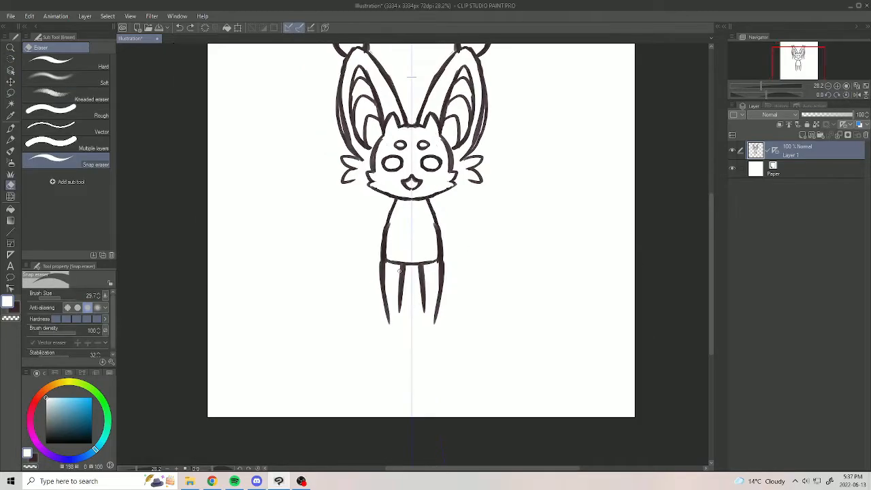
key("b")
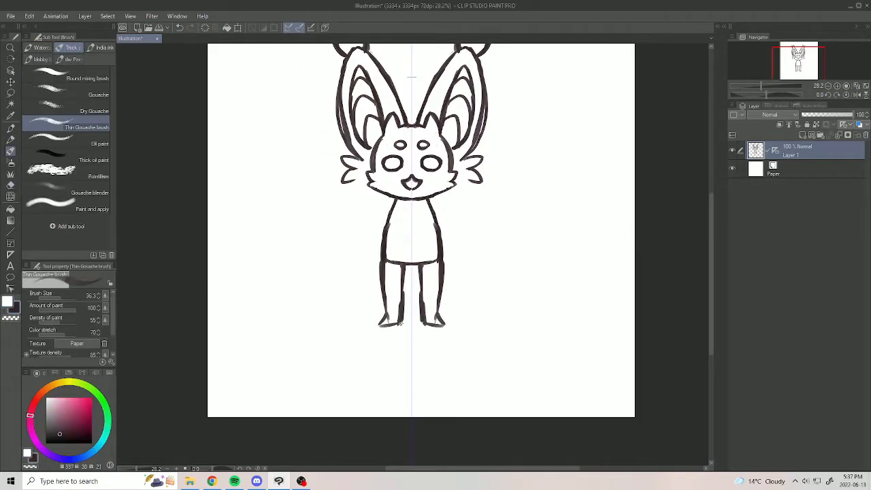
key("e")
key("b")
Sketch the arms with round hands, a T-shirt with a pentagram, cheek freckles and fuller fur beside the face.
mouse_move(393, 199)
left_mouse_down()
mouse_move(414, 209)
mouse_move(350, 252)
left_mouse_up()
left_click_drag(412, 259, 395, 294)
left_click_drag(335, 274, 342, 298)
key("p")
key("b")
mouse_move(328, 204)
left_mouse_down()
mouse_move(379, 248)
mouse_move(373, 266)
mouse_move(395, 282)
left_mouse_up()
key("e")
key("b")
left_click_drag(413, 247, 422, 264)
key("e")
key("b")
left_click_drag(395, 257, 388, 268)
Move the symmetry ruler to the Paper layer and sketch asymmetrical hair and a curled tail.
left_click_drag(776, 151, 775, 169)
left_click_drag(399, 189, 354, 217)
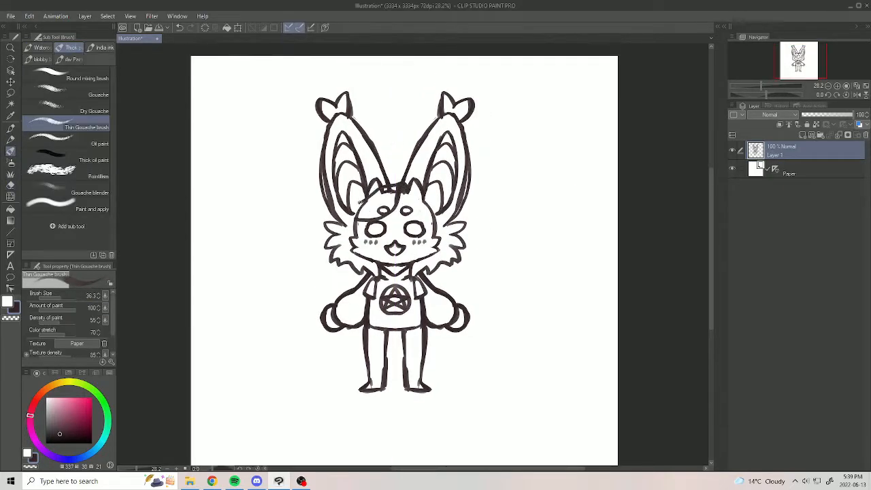
left_click_drag(425, 199, 447, 229)
left_click_drag(366, 362, 329, 345)
Return the symmetry ruler to Layer 1 and sketch small mirrored wings behind the shoulders.
left_click_drag(776, 169, 775, 151)
left_click_drag(356, 276, 326, 289)
Move the ruler back to Paper, lower the sketch layer's opacity to about 29% and add a new layer above it.
left_click_drag(775, 150, 775, 168)
left_click_drag(851, 115, 817, 117)
left_click(802, 134)
left_click(790, 169)
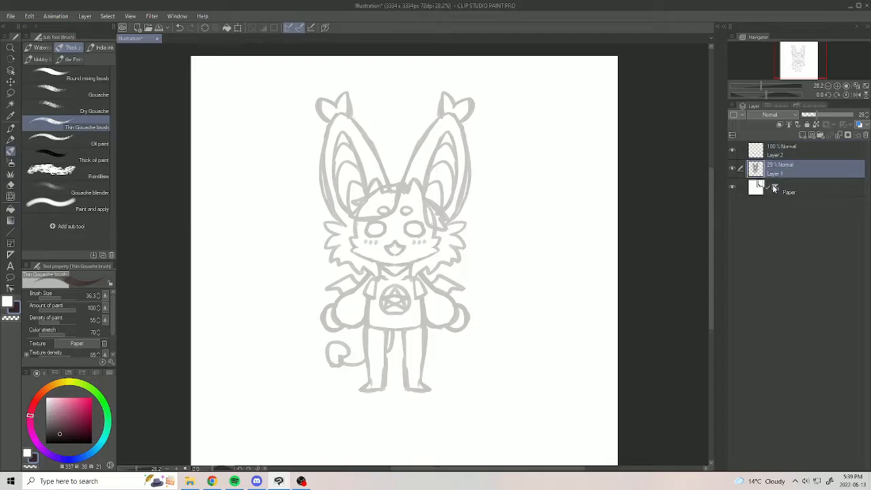
Move the symmetry ruler onto Layer 1 and enlarge the sketch with a transform.
left_click_drag(774, 188, 776, 168)
key("ctrl+t")
left_click_drag(454, 345, 486, 383)
left_click(756, 168, "ctrl")
left_click(340, 398)
Change the canvas size to 1600 px wide and 3000 px high.
left_click_drag(757, 86, 762, 85)
left_click(29, 16)
left_click(74, 260)
left_click_drag(739, 143, 688, 154)
type("1600")
left_click(847, 143)
left_click(29, 15)
left_click(64, 260)
type("3000")
left_click(845, 142)
Move the symmetry ruler to Layer 2 and set up the Mapping pen with a dark navy colour.
left_click_drag(772, 169, 773, 151)
left_click(793, 150)
left_click_drag(762, 86, 766, 85)
key("p")
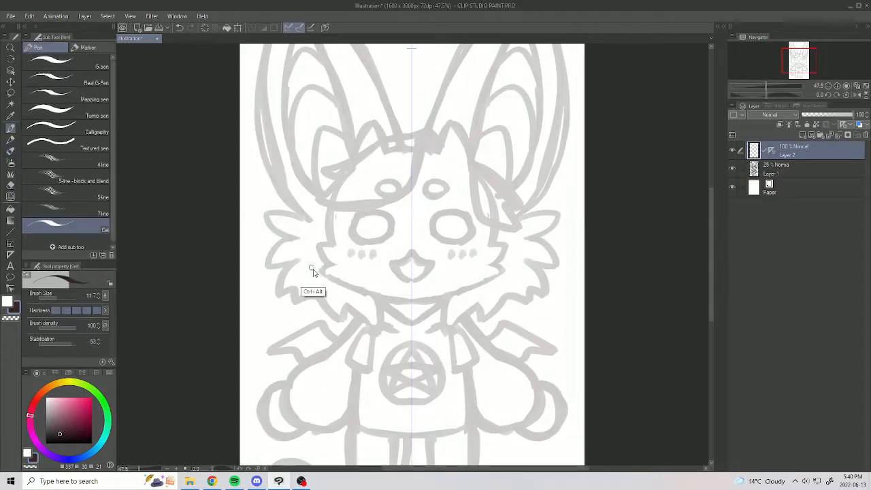
left_click(66, 99)
left_click(61, 458)
left_click(92, 430)
Ink the mirrored head base outline over the sketch, including the cheek tufts, jaw and crown, correcting bad strokes.
left_click_drag(497, 262, 305, 309)
key("ctrl+z")
left_click_drag(471, 163, 496, 218)
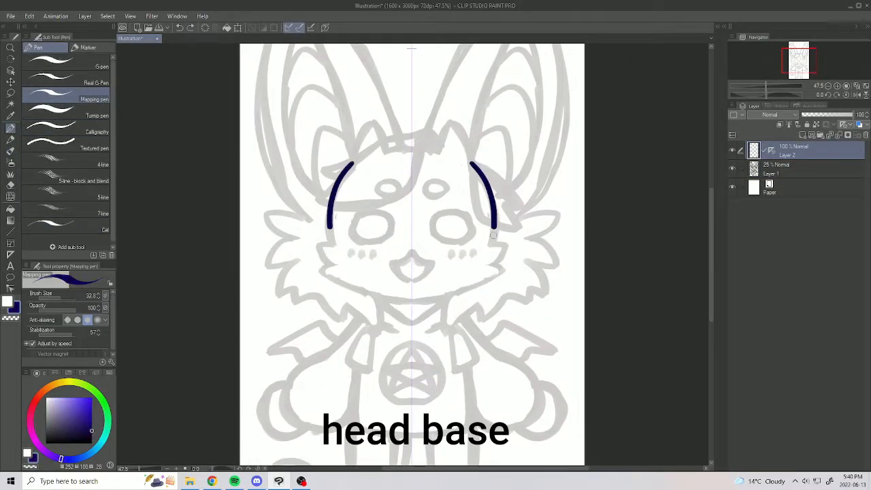
mouse_move(496, 275)
left_mouse_down()
mouse_move(411, 299)
mouse_move(463, 293)
mouse_move(411, 298)
left_mouse_up()
key("ctrl+z")
key("e")
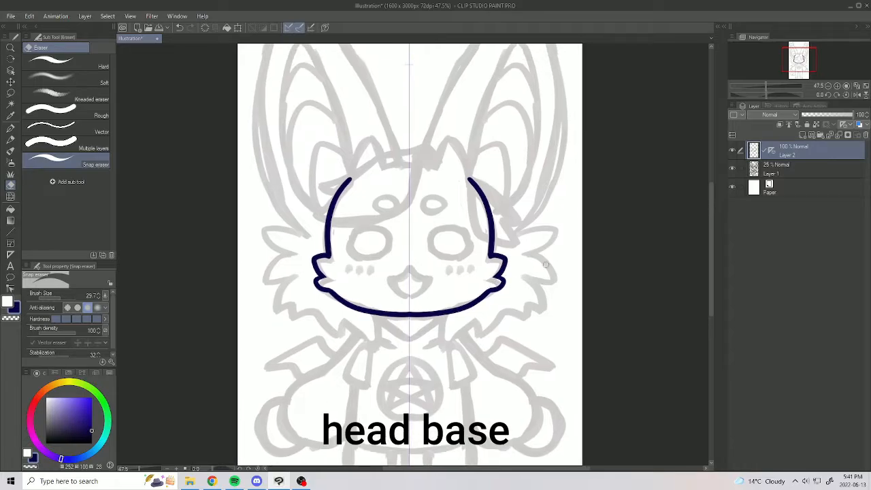
key("p")
mouse_move(469, 158)
left_mouse_down()
mouse_move(436, 121)
mouse_move(388, 168)
left_mouse_up()
key("ctrl+z")
key("e")
key("x")
key("ctrl+z")
Ink the two horns on a new layer and name it Horns.
left_click(803, 135)
key("p")
key("ctrl+z")
type("x")
type("Horns")
Ink the mirrored oval brows on a new layer carrying the symmetry ruler, and name it Brows.
left_click(804, 135)
left_click_drag(789, 168, 774, 144)
left_click_drag(376, 200, 373, 203)
key("ctrl+z")
key("e")
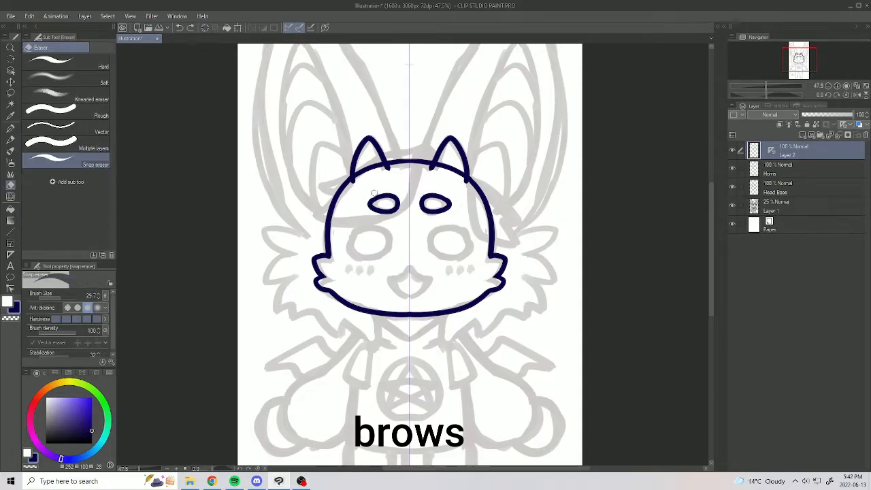
key("p")
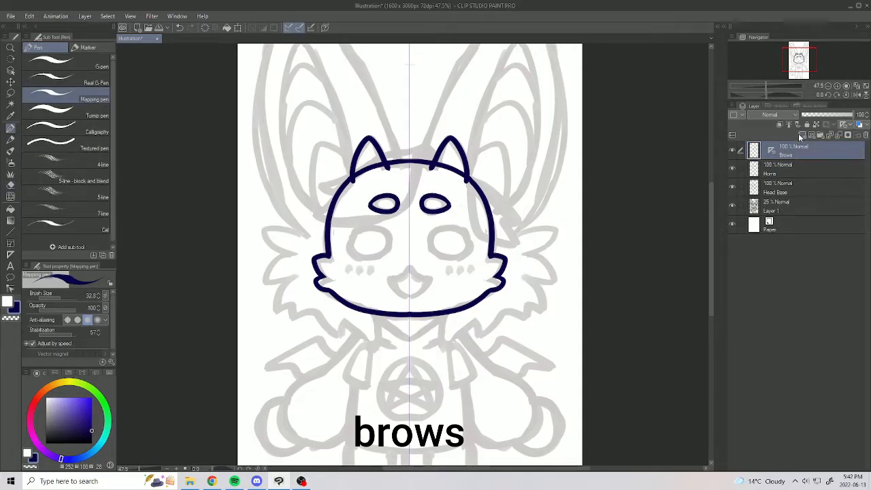
Ink the curved upper lip on a new layer and name it Upper Lip.
key("ctrl+shift+n")
left_click_drag(389, 279, 402, 278)
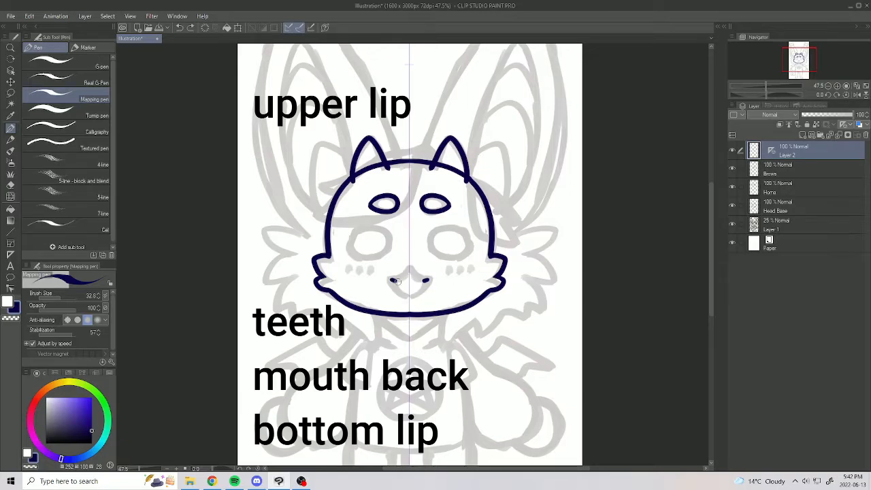
key("Return")
Lasso the lip line, create a Lower Lip layer placed beneath Upper Lip, deselect and add a new layer on top.
key("m")
left_click_drag(446, 273, 451, 282)
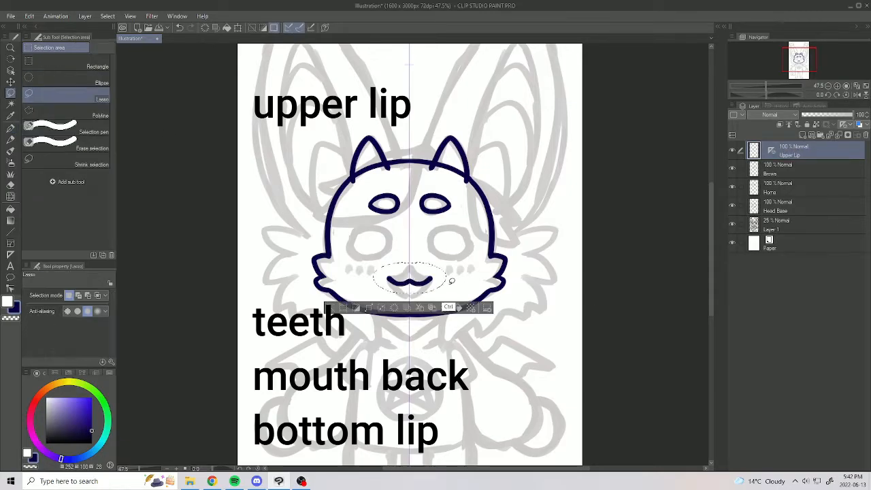
key("ctrl+shift+n")
double_click(791, 155)
type("Lower Lip")
left_click_drag(793, 170, 793, 145)
key("ctrl+d")
key("ctrl+shift+n")
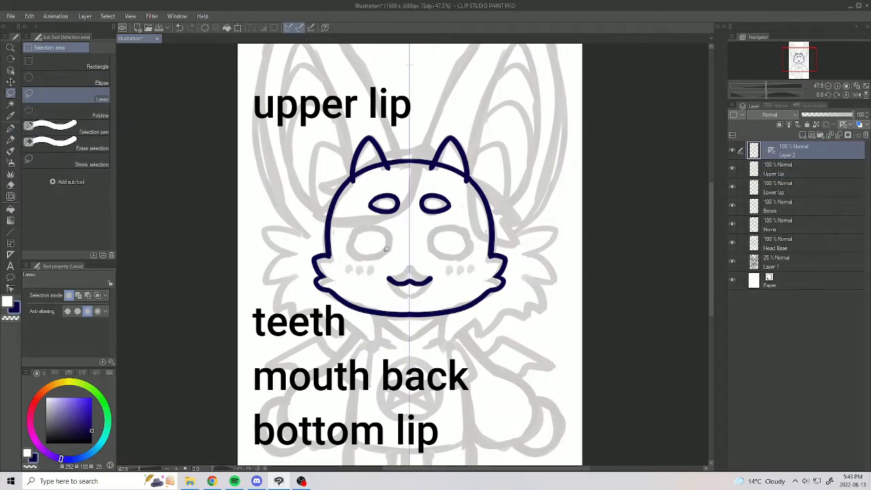
Try to draw the mirrored eye outlines over the sketch, undoing the strokes.
key("p")
mouse_move(390, 249)
left_mouse_down()
mouse_move(391, 239)
mouse_move(381, 258)
mouse_move(388, 229)
mouse_move(361, 226)
mouse_move(388, 241)
left_mouse_up()
key("ctrl+z")
key("ctrl+z")
key("ctrl+z")
key("ctrl+z")
key("ctrl+z")
key("ctrl+z")
key("ctrl+z")
key("ctrl+z")
key("ctrl+z")
key("ctrl+z")
mouse_move(389, 243)
left_mouse_down()
mouse_move(352, 239)
mouse_move(391, 241)
mouse_move(388, 234)
left_mouse_up()
key("ctrl+z")
key("ctrl+z")
key("ctrl+z")
key("ctrl+z")
Sketch rough mirrored eye ovals with the Mechanical pencil and hide the Layer 1 sketch.
mouse_move(398, 215)
left_mouse_down()
mouse_move(384, 236)
mouse_move(396, 230)
mouse_move(394, 206)
left_mouse_up()
key("p")
key("ctrl+z")
key("ctrl+z")
key("ctrl+z")
left_click(732, 261)
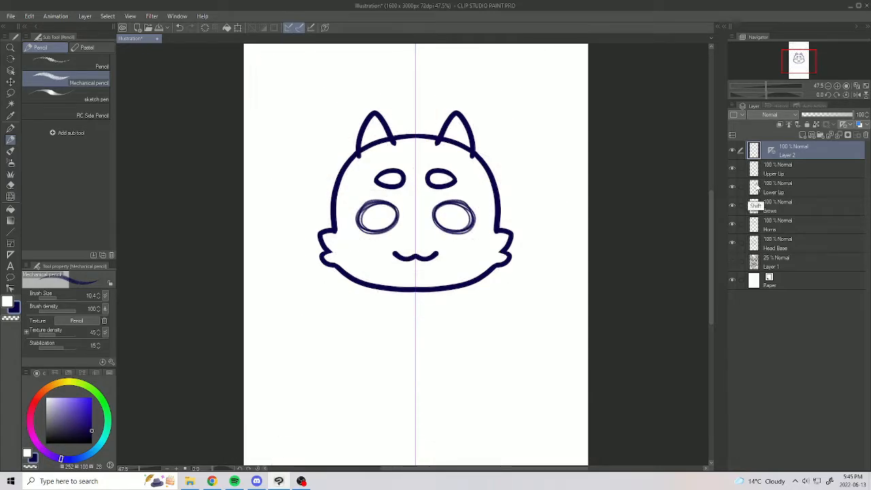
Rename the layer holding the eye ovals as Eyes.
left_click(780, 168)
left_click(779, 187, "shift")
key("k")
double_click(787, 156)
type("Eyes")
Move the Upper Lip and Lower Lip layers together slightly higher on the face.
left_click(774, 173)
left_click(790, 152)
left_click(760, 174)
left_click(763, 189, "shift")
left_click_drag(475, 279, 480, 273)
Resize the drawing on the Eyes layer slightly with a transform.
left_click(761, 170)
left_click(760, 154)
key("m")
key("ctrl+t")
mouse_move(475, 235)
left_mouse_down()
mouse_move(463, 246)
mouse_move(469, 261)
left_mouse_up()
key("Return")
Adjust the position of the eyes, lips and brows together within the head outline.
left_click(783, 207, "shift")
key("k")
key("ctrl+z")
left_click(776, 243)
left_click(11, 92)
Show the Layer 1 sketch and move all the head layers together into position over it.
left_click(732, 261)
left_click(789, 151, "shift")
key("k")
left_click(790, 151)
left_click_drag(564, 224, 566, 346)
Ink the mirrored long outer ears with forked tips over the sketch on a new layer, using the Mapping pen.
left_click(802, 135)
key("b")
left_click(771, 169)
left_click(763, 155)
key("p")
mouse_move(428, 259)
left_mouse_down()
mouse_move(510, 109)
mouse_move(518, 60)
left_mouse_up()
mouse_move(519, 60)
left_mouse_down()
mouse_move(542, 85)
mouse_move(572, 74)
left_mouse_up()
left_click_drag(572, 73, 556, 122)
key("ctrl+z")
mouse_move(278, 123)
left_mouse_down()
mouse_move(277, 288)
mouse_move(313, 333)
mouse_move(300, 322)
left_mouse_up()
key("ctrl+z")
left_click_drag(301, 322, 296, 301)
Ink the pointed inner outline inside both mirrored ears, undoing unsatisfactory strokes.
left_click_drag(356, 253, 301, 120)
mouse_move(301, 119)
left_mouse_down()
mouse_move(320, 299)
mouse_move(303, 274)
mouse_move(329, 296)
left_mouse_up()
key("ctrl+z")
key("ctrl+z")
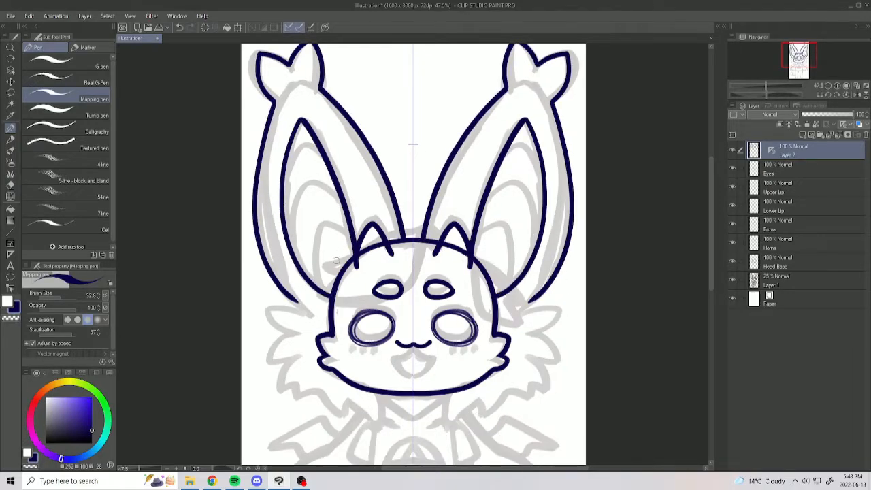
Add a new layer and group the head and facial feature layers in a folder named Face.
scroll(408, 272, "up", 1)
left_click(804, 134)
left_click(821, 135)
left_click_drag(777, 218, 773, 188)
left_click(774, 293, "shift")
left_click(750, 186)
double_click(772, 189)
type("Head")
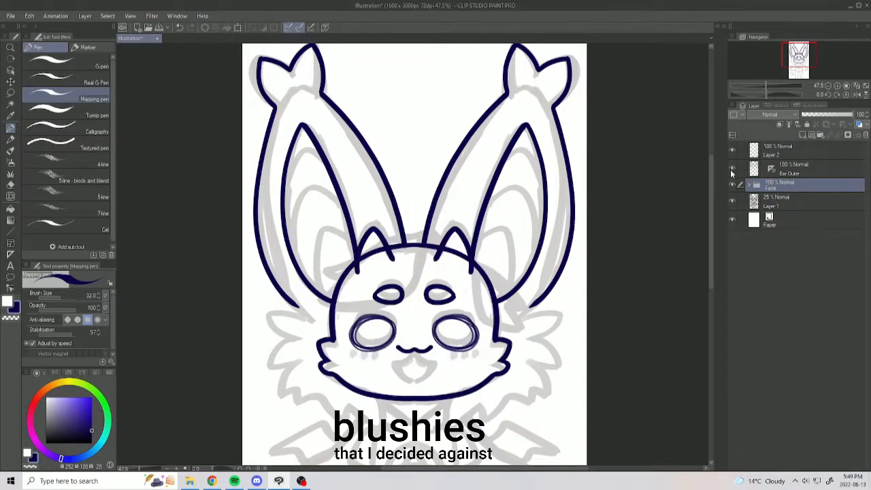
Try adding mirrored blush marks below the eyes by duplicating and merging their layer in the Face folder.
left_click(748, 184)
left_click(11, 81)
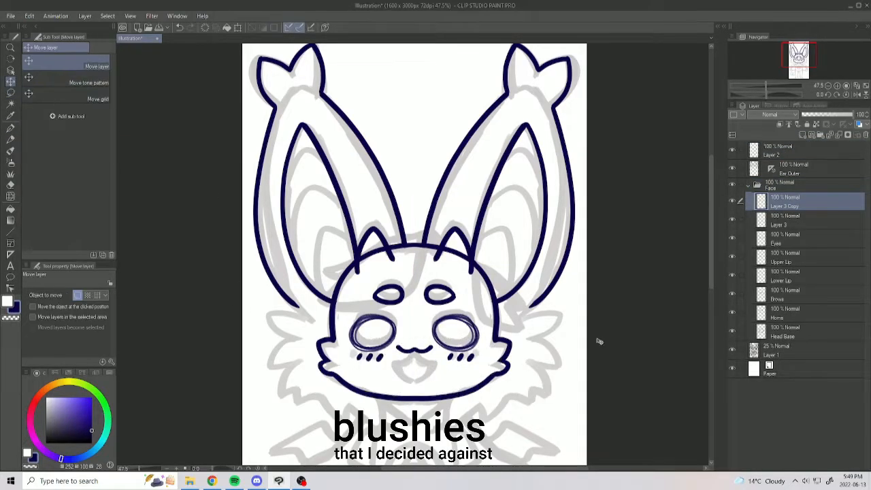
left_click(732, 330)
key("ctrl+e")
left_click(733, 310)
Move Ear Outer to the top of the layer stack and try inking the nested inner ear curves on it, undoing the strokes.
left_click_drag(803, 168, 803, 146)
key("p")
key("p")
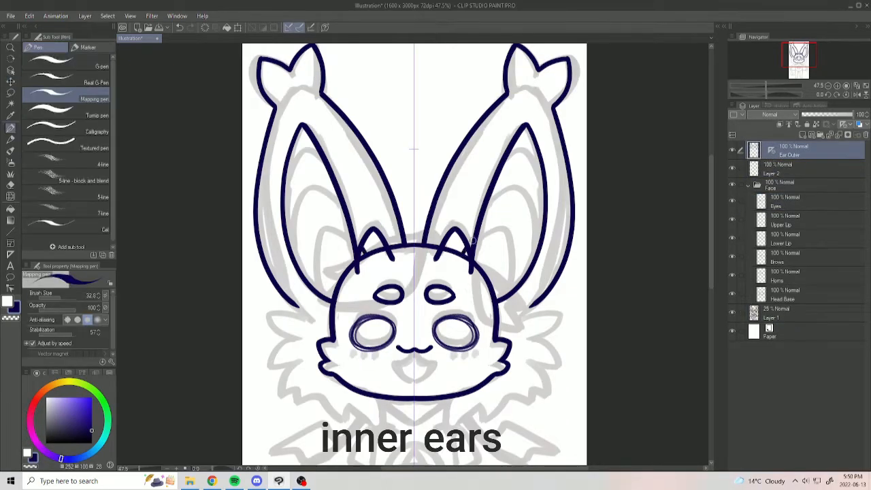
left_click_drag(460, 252, 500, 325)
left_click_drag(450, 217, 530, 297)
left_click_drag(464, 175, 550, 253)
key("ctrl+z")
key("ctrl+z")
key("ctrl+z")
key("ctrl+z")
key("ctrl+z")
key("ctrl+z")
key("ctrl+z")
key("ctrl+z")
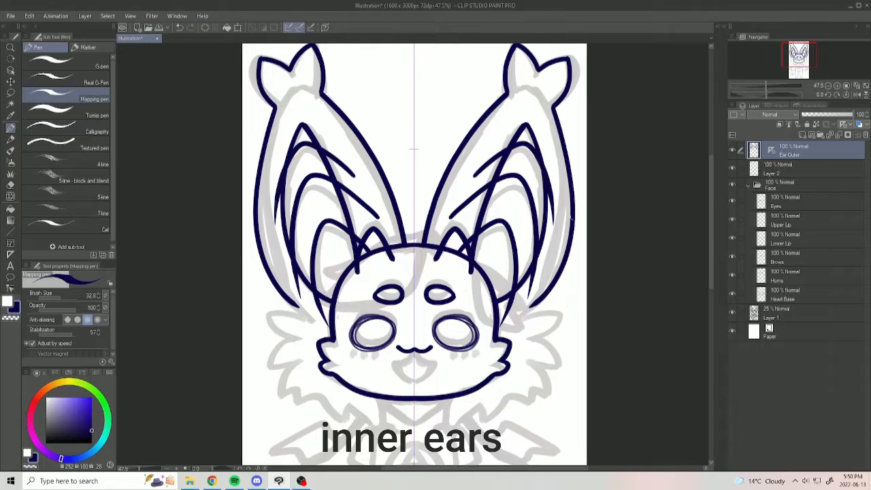
Delete the empty Layer 2 and ink three nested, mirrored inner ear curves on a new layer above Ear Outer.
left_click(778, 187)
left_click(865, 135)
left_click(794, 150)
left_click_drag(460, 256, 503, 324)
left_click_drag(443, 241, 533, 305)
mouse_move(455, 192)
left_mouse_down()
mouse_move(531, 152)
mouse_move(553, 245)
mouse_move(559, 239)
left_mouse_up()
key("ctrl+z")
key("ctrl+z")
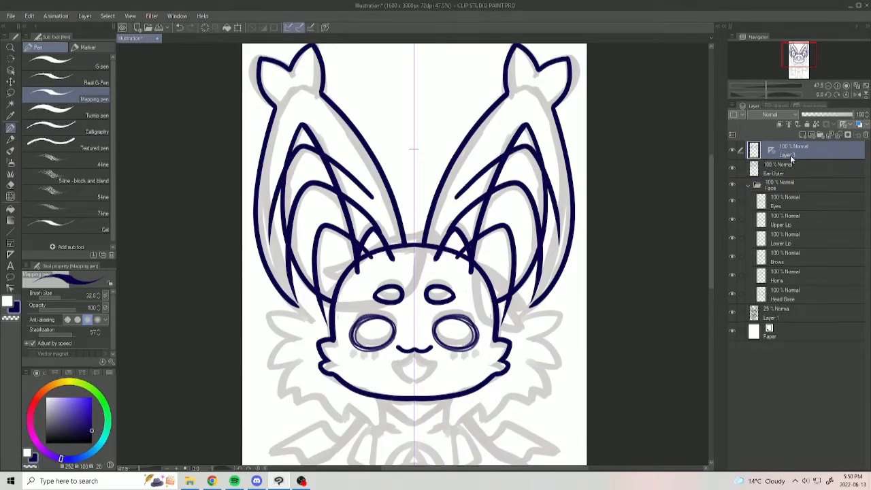
Rename the new layer as Ear Inner and erase the overlong ends of its curves.
double_click(790, 156)
type("Ear Inner")
key("Return")
key("e")
left_click_drag(354, 171, 384, 241)
Ink the mirrored upper hair tufts beside the cheeks on a new layer and erase the stray ends.
left_click(804, 138)
key("p")
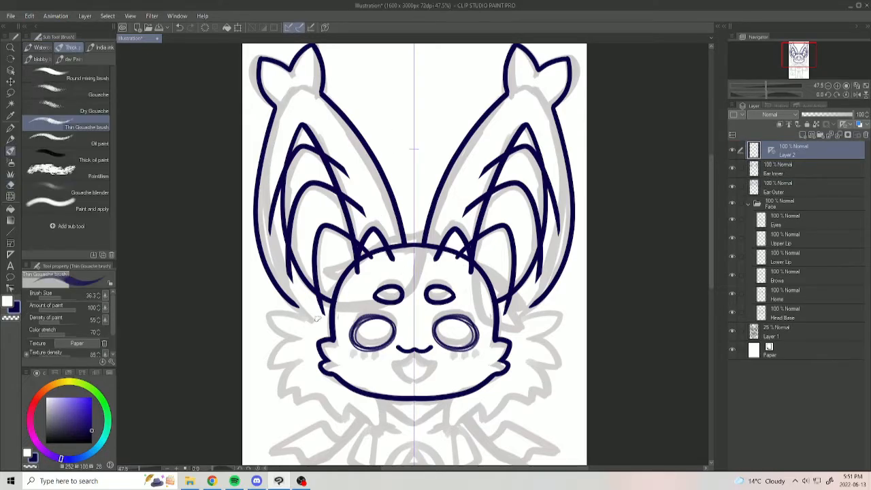
scroll(533, 246, "down", 3)
left_click_drag(568, 257, 543, 277)
mouse_move(535, 273)
left_mouse_down()
mouse_move(560, 307)
mouse_move(525, 303)
left_mouse_up()
key("e")
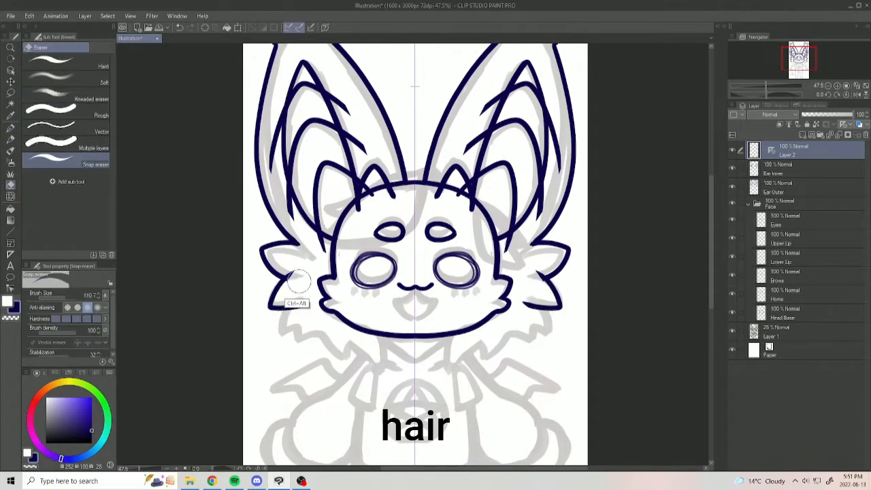
left_click_drag(286, 285, 277, 214)
Continue the mirrored hair outline down to pointed locks beside the neck and name the layer Hair.
key("p")
mouse_move(514, 234)
left_mouse_down()
mouse_move(510, 271)
mouse_move(449, 311)
mouse_move(436, 268)
left_mouse_up()
left_click_drag(550, 217, 538, 299)
double_click(790, 155)
type("Hair")
key("Return")
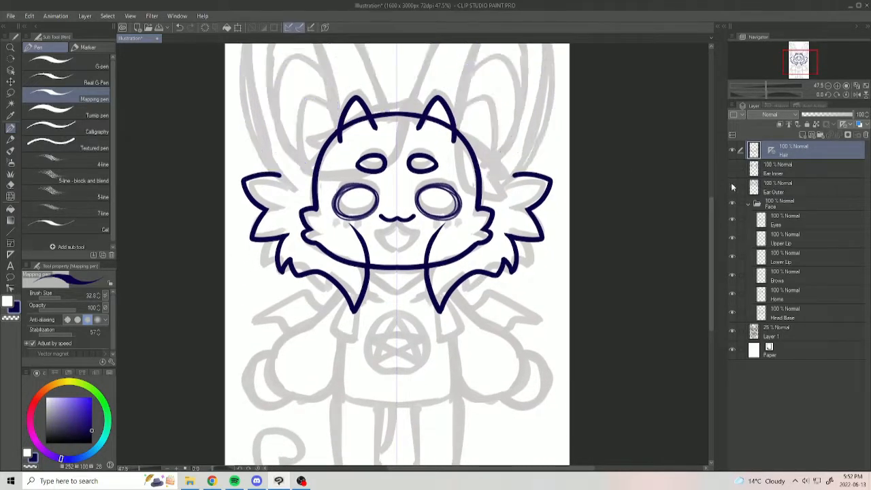
Ink the small hair piece under the bangs between the horns on a new layer named Bang Under.
key("ctrl+shift+n")
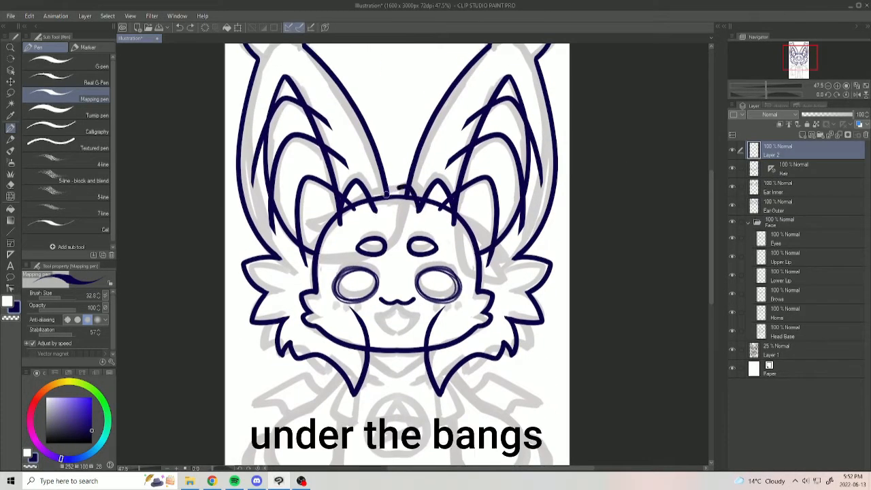
key("e")
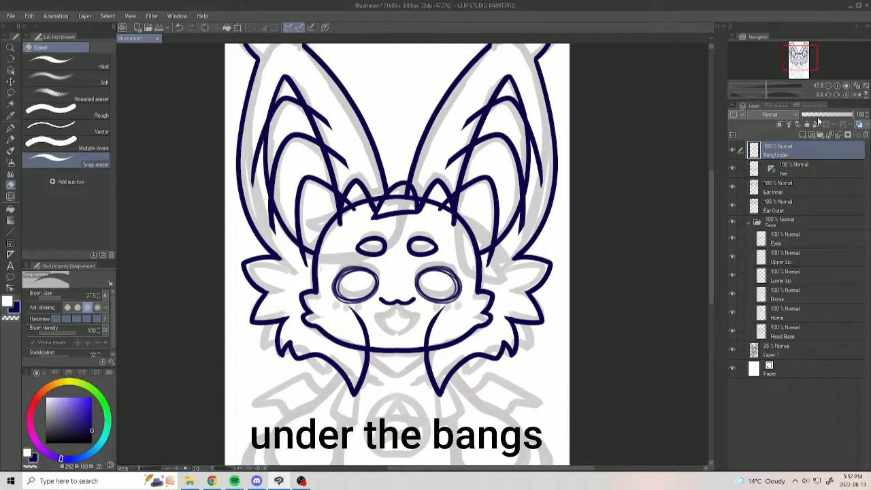
Ink the large fork-tipped left bang on a new layer, clean its line ends and name the layer Bang L.
key("p")
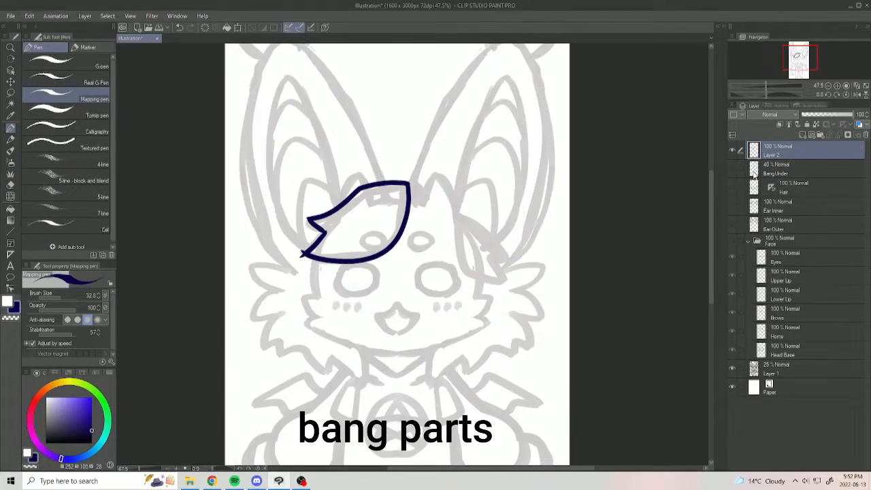
key("e")
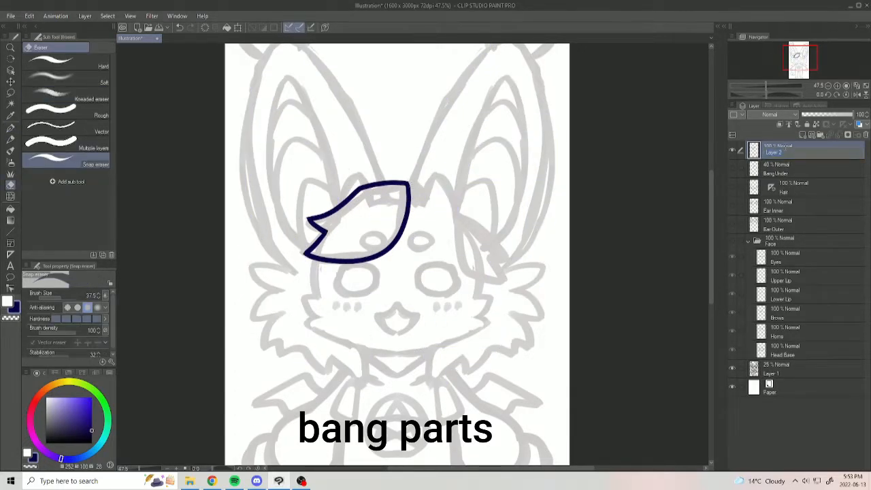
type("Bang L")
key("Return")
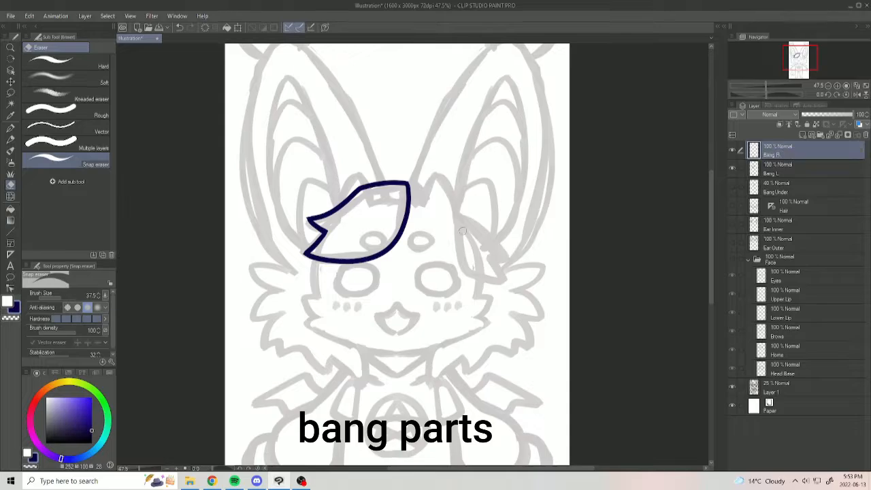
Ink the smaller right bang on the Bang R layer and adjust it with a transform.
key("p")
mouse_move(456, 215)
left_mouse_down()
mouse_move(477, 273)
mouse_move(509, 278)
mouse_move(484, 282)
left_mouse_up()
key("k")
key("ctrl+t")
key("Return")
Enlarge the left bang on the Bang L layer slightly with a transform.
left_click(764, 170)
key("ctrl+t")
left_click_drag(303, 265, 290, 277)
left_click_drag(410, 270, 416, 264)
key("Return")
Try erasing and transforming the Bang Under hair piece, undoing the changes.
left_click(733, 186)
left_click(732, 168)
left_click(757, 186)
key("e")
mouse_move(396, 184)
left_mouse_down()
mouse_move(363, 224)
mouse_move(362, 204)
mouse_move(372, 221)
left_mouse_up()
key("ctrl+z")
key("ctrl+z")
key("ctrl+z")
key("ctrl+z")
key("ctrl+z")
key("Return")
key("ctrl+z")
key("ctrl+t")
key("Escape")
Show the ear layers and collect Bang R, Bang L, Bang Under and Hair in a new folder.
left_click_drag(733, 224, 732, 242)
left_click(820, 135)
left_click_drag(777, 150, 777, 166)
mouse_move(777, 183)
left_mouse_down()
mouse_move(778, 172)
mouse_move(777, 190)
left_mouse_up()
left_click_drag(783, 220, 783, 210)
left_click(778, 238)
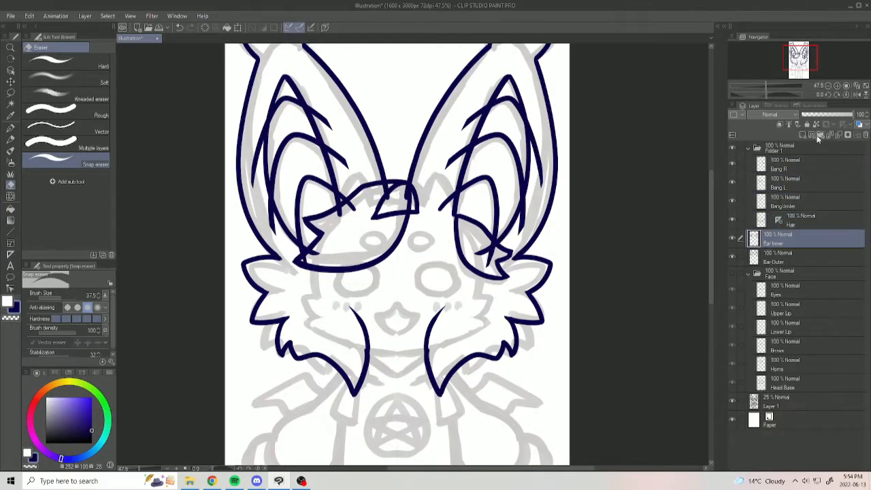
Redo the last undone edits.
key("ctrl+y")
key("ctrl+y")
key("ctrl+y")
key("ctrl+y")
key("ctrl+y")
key("ctrl+y")
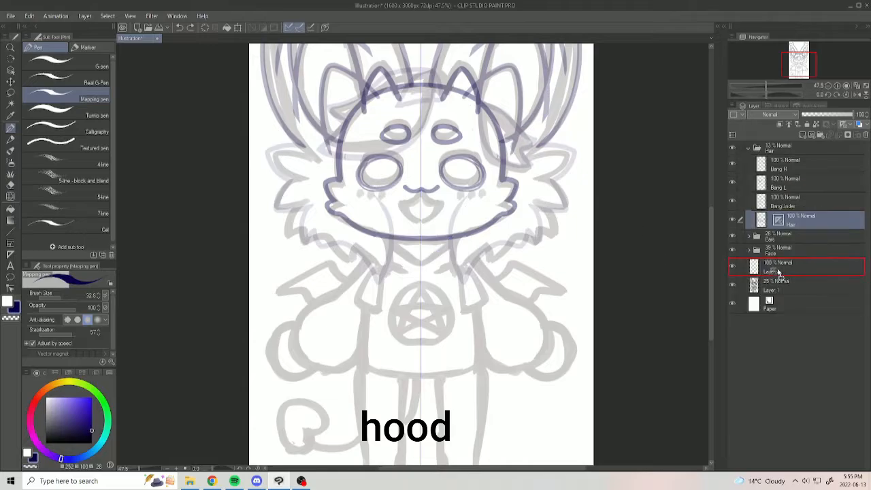
Ink the mirrored hood around the neck, with a V-shaped front, on the layer beneath the Face folder.
left_click(424, 257, "ctrl")
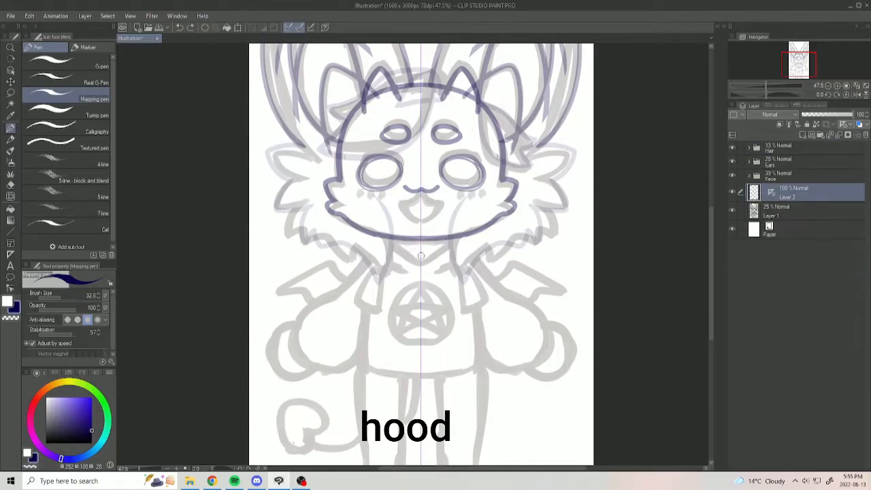
left_click_drag(427, 257, 471, 244)
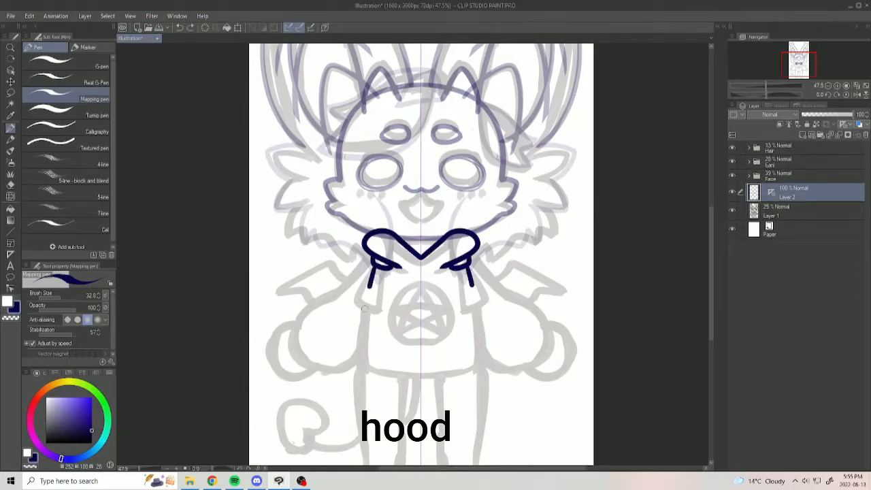
Try to ink the mirrored torso sides below the hood, undoing the strokes.
left_click_drag(359, 363, 353, 269)
key("ctrl+z")
mouse_move(367, 172)
left_mouse_down()
mouse_move(344, 277)
mouse_move(349, 291)
left_mouse_up()
key("ctrl+z")
key("ctrl+z")
key("ctrl+z")
Ink the flared, mirrored torso below the hood with a curved hem band along its lower edge.
mouse_move(350, 249)
left_mouse_down()
mouse_move(355, 305)
mouse_move(414, 310)
left_mouse_up()
left_click_drag(349, 272, 479, 274)
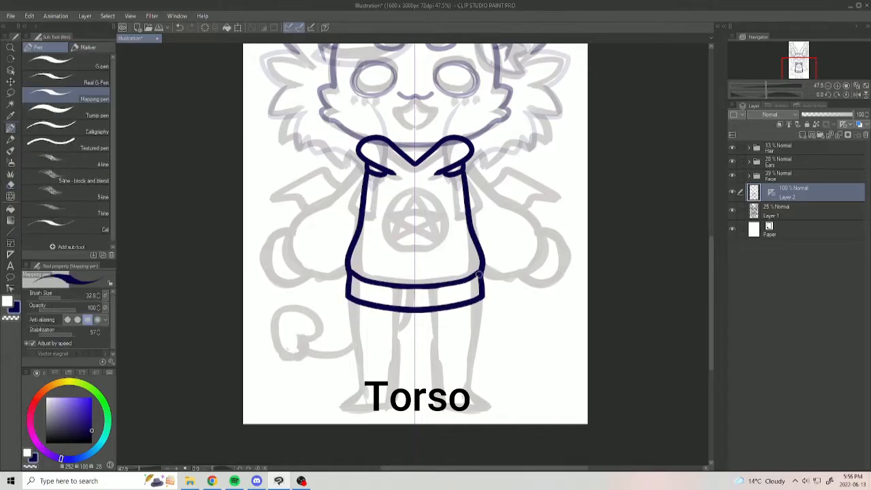
Lasso the torso lines and separate them from the hood, naming the two layers Torso and Hood.
left_click_drag(438, 168, 423, 207)
double_click(809, 196)
type("T")
left_click(10, 93)
left_click_drag(333, 197, 466, 201)
left_click(407, 249)
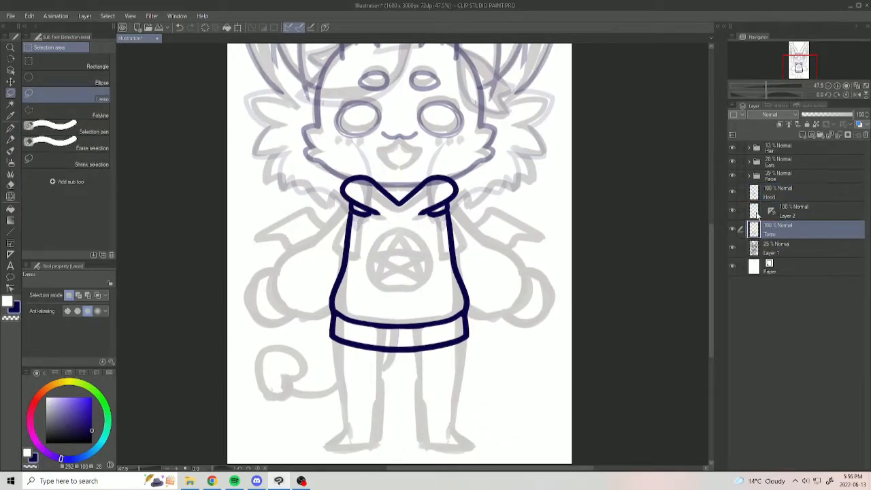
Hide the Hood layer and Layer 2, and move the symmetry ruler onto the Torso layer.
left_click(733, 192)
left_click(733, 210)
key("e")
left_click_drag(771, 211, 769, 230)
key("ctrl+z")
key("p")
left_click(790, 229)
key("ctrl+z")
Ink a rounded, mirrored shoulder line closing the top of the torso, and clean up its centre.
left_click_drag(350, 225, 400, 173)
key("e")
left_click(399, 169)
left_click(733, 191)
left_click(732, 191)
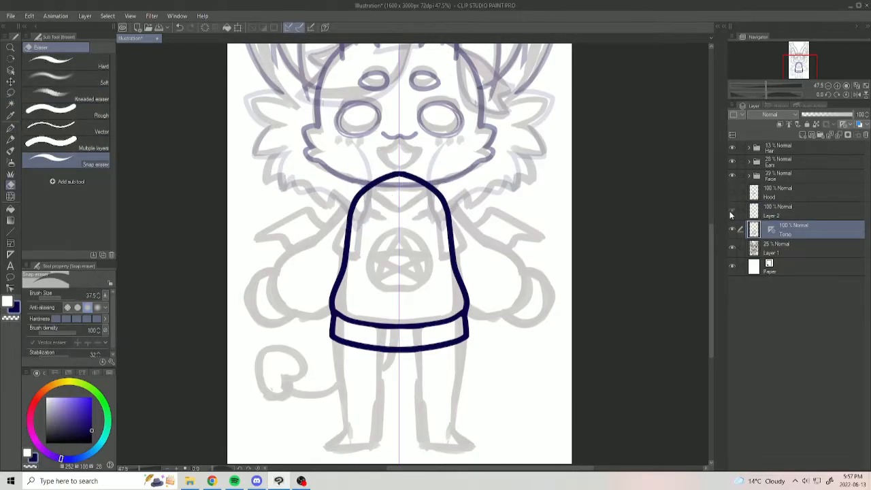
Show the hidden layers again, move the symmetry ruler to Layer 2 and ink the mirrored dangles below the hood.
left_click(731, 210)
left_click_drag(771, 230, 771, 211)
left_click(733, 193)
key("p")
left_click_drag(363, 217, 360, 256)
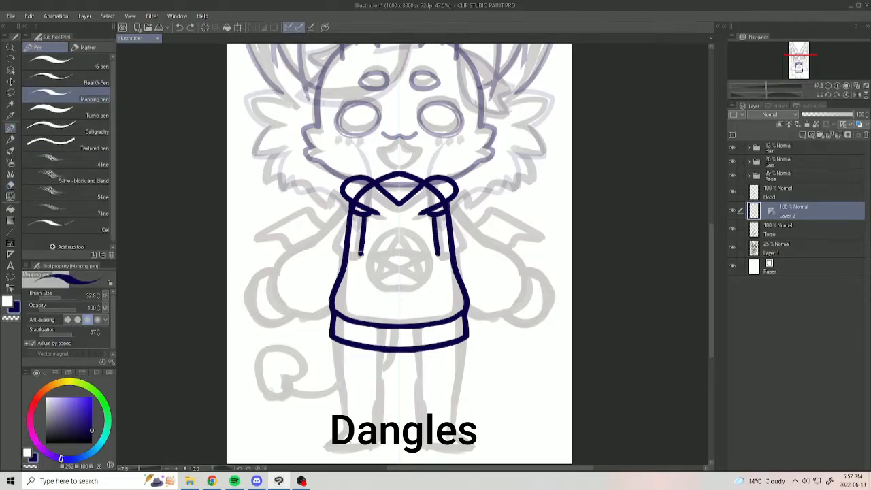
Group the hood, dangles and torso layers in a new folder named Torso.
left_click(754, 233)
left_click(803, 135)
left_click(819, 136)
left_click_drag(776, 226, 760, 235)
double_click(776, 193)
type("Torso")
Ink the mirrored puffy arms on the layer beneath the Torso folder, and name it Arms.
left_click(789, 207)
mouse_move(354, 197)
left_mouse_down()
mouse_move(299, 245)
mouse_move(366, 195)
left_mouse_up()
left_click(791, 212)
type("Arms")
Ink the mirrored round hands at the arm ends on a new layer carrying the symmetry ruler.
left_click(803, 134)
left_click_drag(771, 225, 775, 207)
left_click_drag(274, 268, 284, 270)
key("ctrl+z")
Ink the mirrored legs and feet below the hem on a new layer, and name it Legs.
left_click(804, 135)
left_click_drag(771, 225, 773, 207)
left_click_drag(409, 306, 401, 227)
left_click_drag(328, 262, 339, 344)
mouse_move(380, 254)
left_mouse_down()
mouse_move(372, 360)
mouse_move(332, 364)
left_mouse_up()
mouse_move(333, 364)
left_mouse_down()
mouse_move(371, 362)
mouse_move(354, 381)
mouse_move(372, 362)
left_mouse_up()
key("ctrl+z")
key("ctrl+z")
left_click_drag(485, 341, 469, 389)
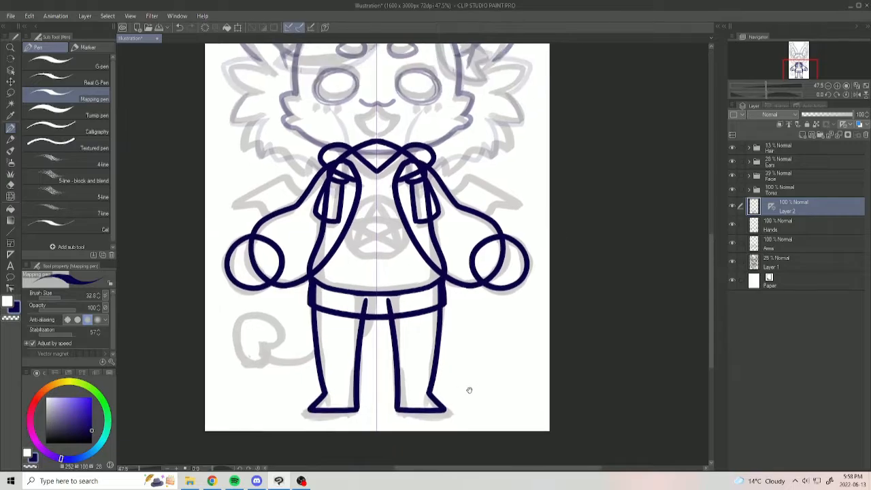
key("j")
key("e")
key("p")
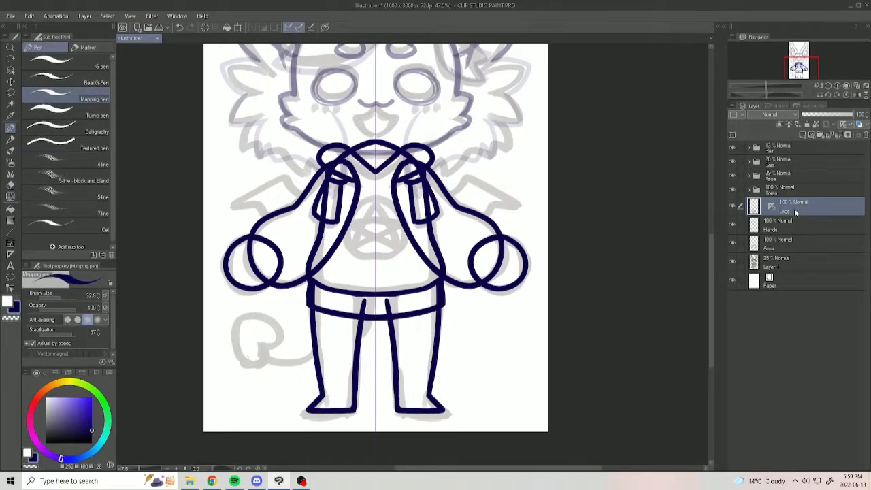
Ink the mirrored shirt decal, a five-pointed star inside a circle, on the torso's chest.
left_click(803, 135)
left_click_drag(797, 225, 796, 198)
mouse_move(375, 196)
left_mouse_down()
mouse_move(366, 218)
mouse_move(376, 261)
left_mouse_up()
mouse_move(376, 201)
left_mouse_down()
mouse_move(373, 240)
mouse_move(406, 222)
mouse_move(376, 223)
left_mouse_up()
key("ctrl+z")
key("ctrl+z")
key("ctrl+z")
mouse_move(376, 201)
left_mouse_down()
mouse_move(403, 223)
mouse_move(361, 232)
left_mouse_up()
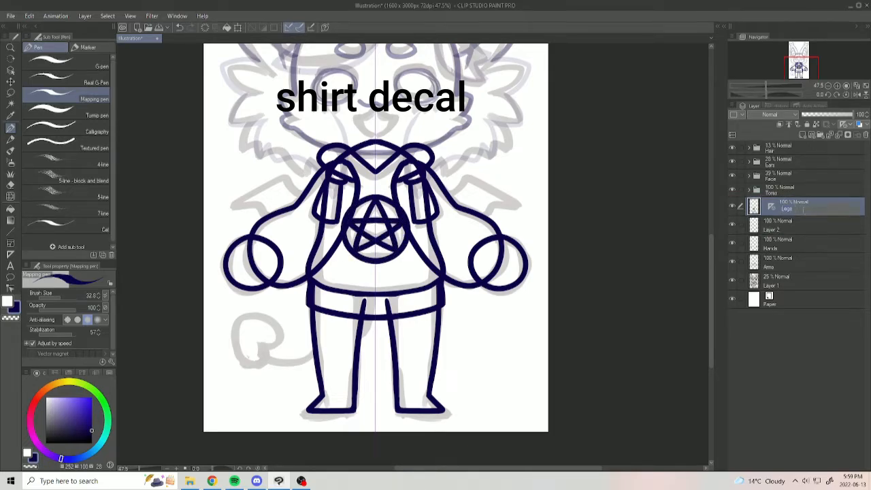
Cut the shirt decal from the Legs layer, paste it onto its own layer and move that layer into the Torso folder.
key("m")
left_click_drag(356, 263, 351, 259)
key("ctrl+x")
key("ctrl+v")
left_click_drag(792, 211, 792, 190)
left_click(755, 208)
left_click(732, 190)
left_click(732, 193)
key("ctrl+z")
Ink mirrored bat wings behind the torso on their own layer with the symmetry ruler, hiding the Torso folder while drawing.
mouse_move(776, 262)
left_mouse_down()
mouse_move(756, 192)
mouse_move(772, 224)
left_mouse_up()
left_click(732, 191)
key("p")
left_click_drag(357, 195, 293, 177)
mouse_move(293, 177)
left_mouse_down()
mouse_move(239, 207)
mouse_move(358, 215)
left_mouse_up()
key("e")
left_click_drag(782, 243, 771, 190)
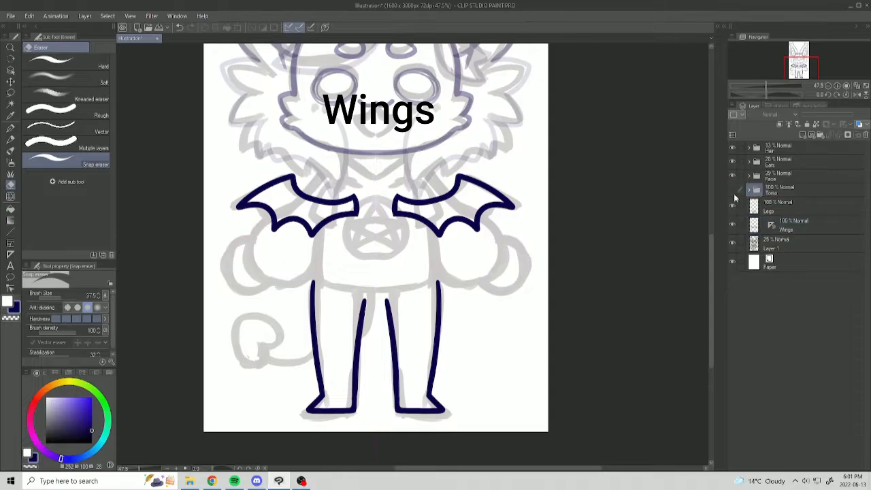
left_click(732, 190)
Ink the curved, heart-tipped tail beside the legs on a new layer, undoing and redrawing inaccurate strokes.
left_click(763, 247)
key("ctrl+shift+n")
key("p")
left_click_drag(268, 349, 380, 301)
mouse_move(248, 309)
left_mouse_down()
mouse_move(268, 348)
mouse_move(267, 403)
left_mouse_up()
scroll(267, 349, "up", 2)
key("ctrl+z")
key("ctrl+z")
key("ctrl+z")
mouse_move(388, 322)
left_mouse_down()
mouse_move(281, 373)
mouse_move(339, 406)
mouse_move(280, 388)
mouse_move(287, 377)
left_mouse_up()
key("ctrl+z")
key("ctrl+z")
left_click_drag(386, 283, 277, 365)
mouse_move(278, 364)
left_mouse_down()
mouse_move(299, 372)
mouse_move(280, 364)
mouse_move(299, 358)
mouse_move(280, 365)
mouse_move(266, 342)
mouse_move(297, 337)
mouse_move(299, 371)
left_mouse_up()
key("ctrl+z")
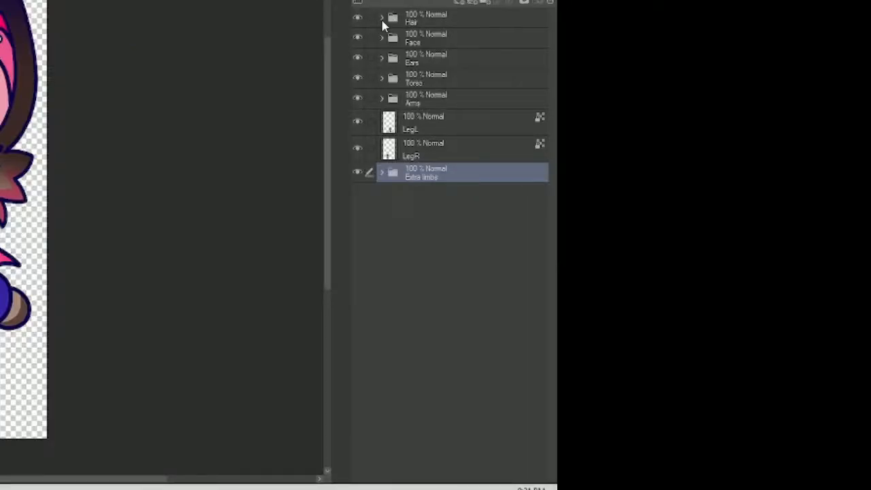
Expand the Hair, Face, Ears, Torso, Arms and Extra limbs folders and review the layers inside each.
left_click(382, 18)
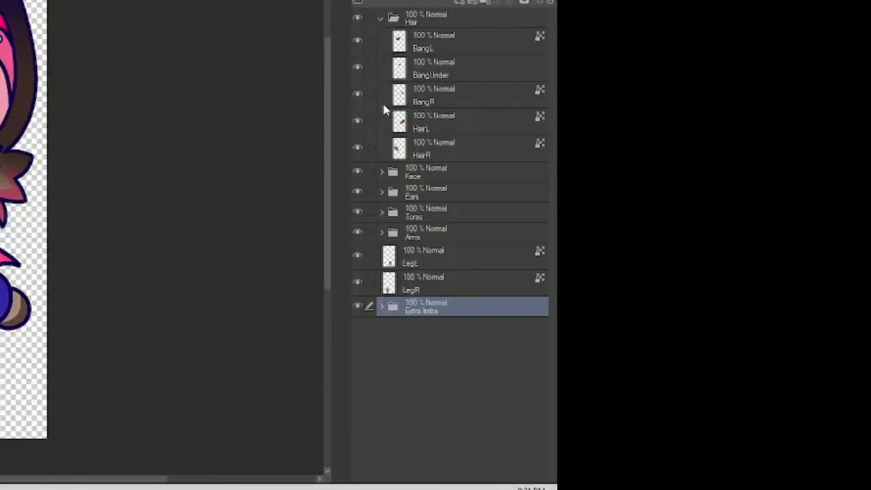
left_click(382, 172)
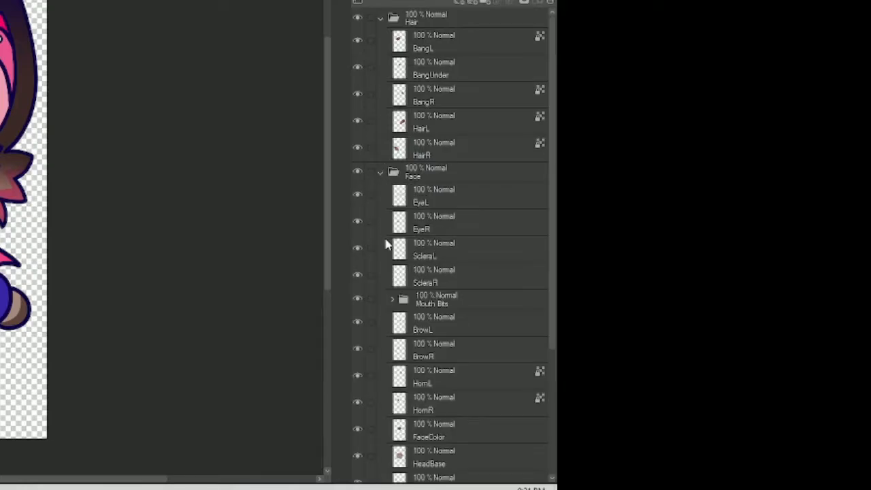
scroll(386, 245, "down", 5)
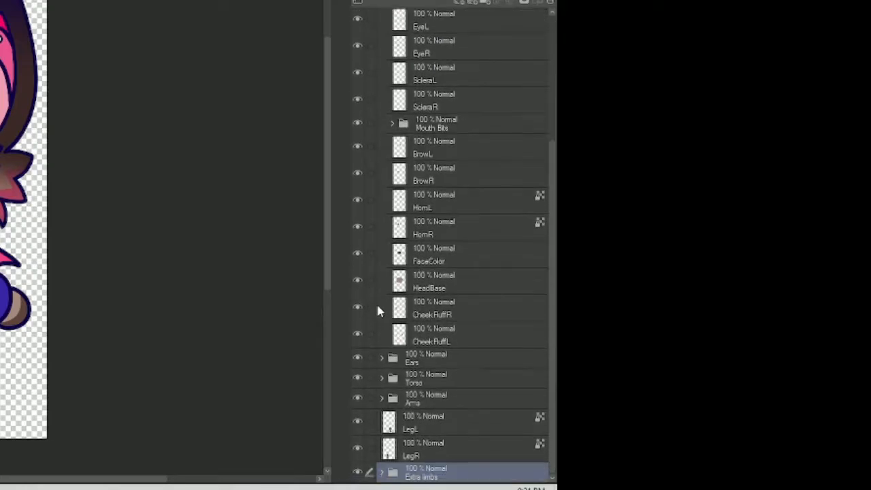
left_click(382, 357)
scroll(386, 361, "down", 3)
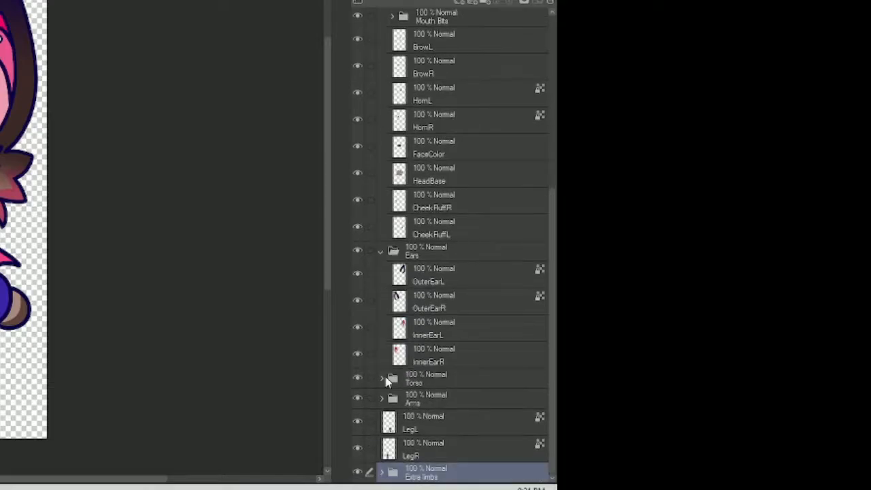
left_click(382, 380)
scroll(381, 359, "down", 4)
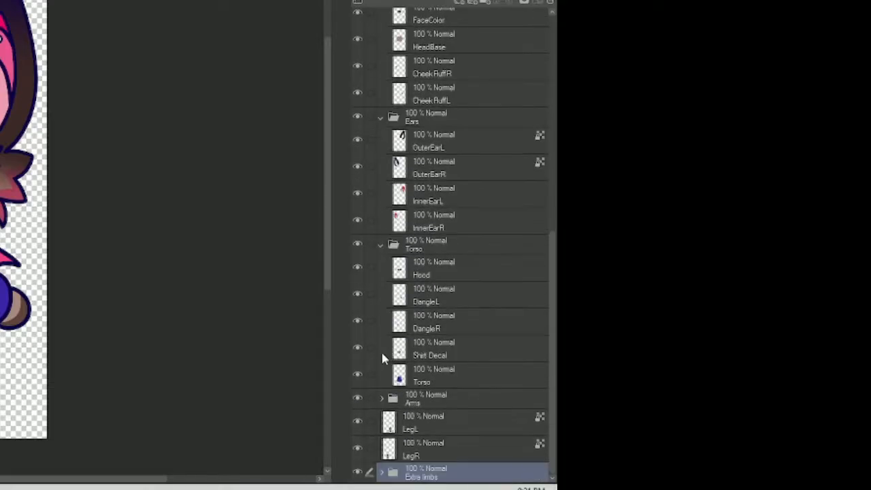
left_click(382, 400)
scroll(383, 394, "down", 3)
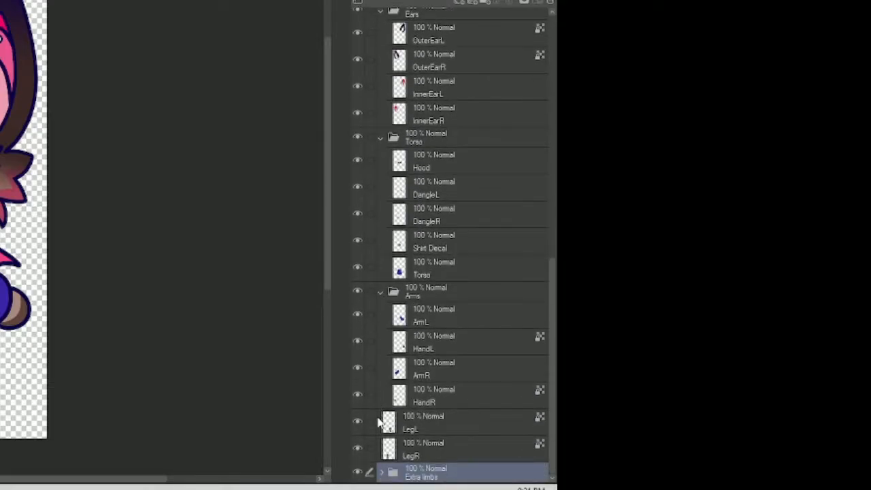
left_click(380, 471)
scroll(416, 404, "down", 3)
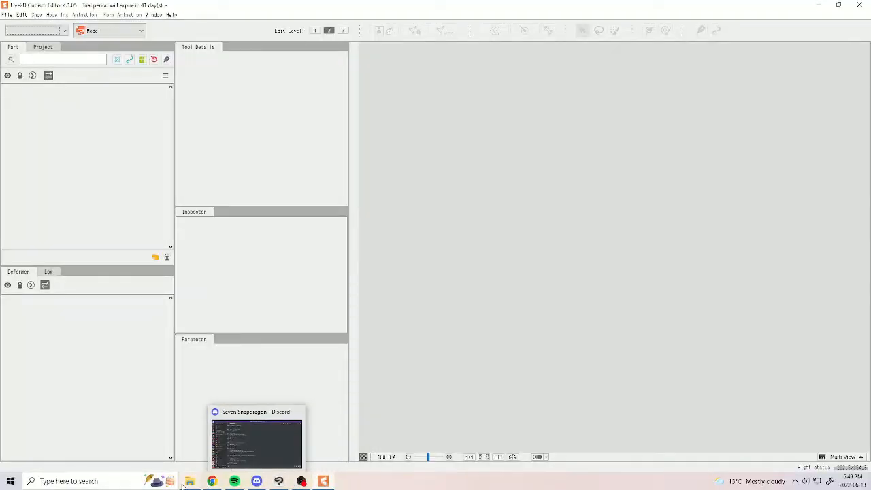
Import the finished character artwork from File Explorer into Live2D Cubism Editor, and view its face up close.
left_click(190, 481)
left_click_drag(136, 101, 459, 174)
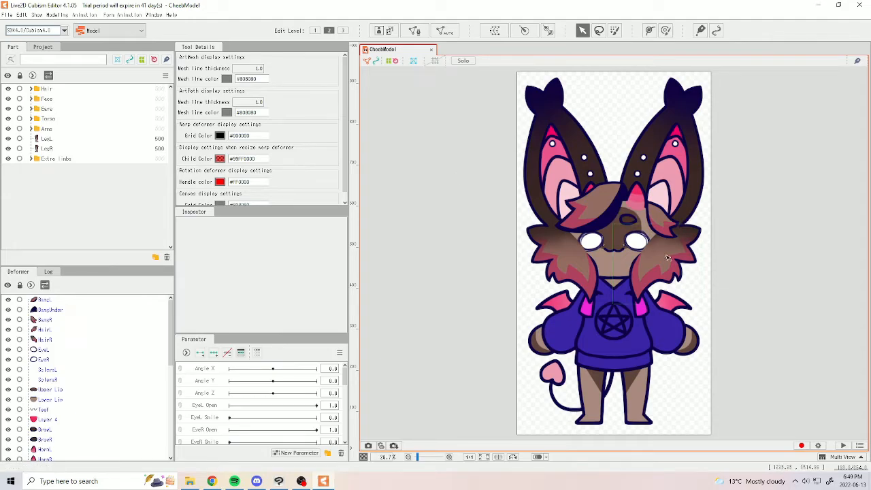
scroll(667, 258, "up", 3)
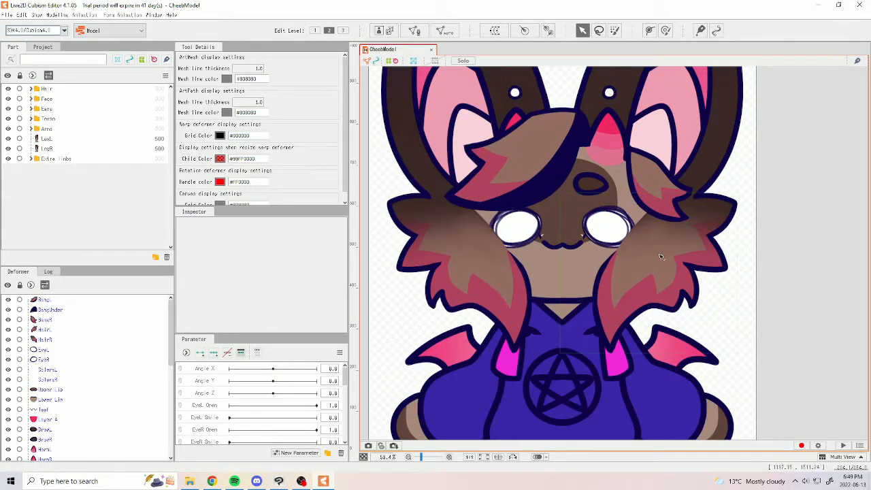
scroll(660, 257, "up", 2)
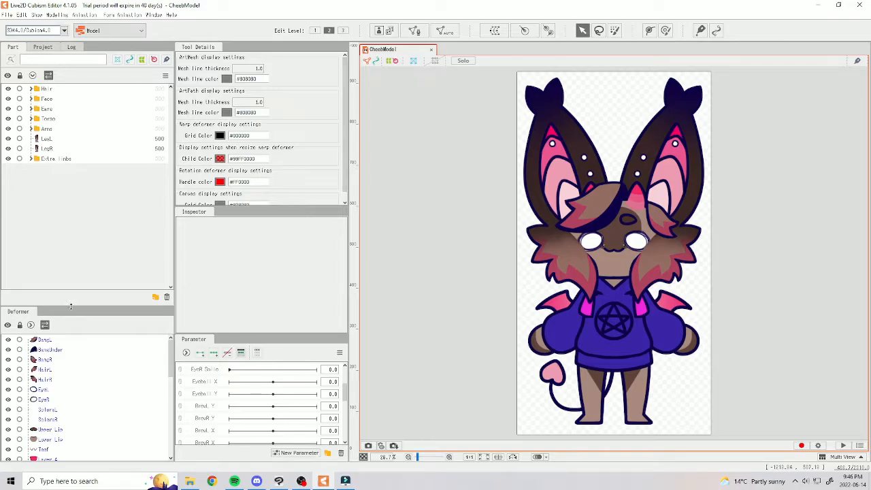
Toggle the visibility of the Hair and Face parts off and on, and look inside the Face folder.
left_click_drag(70, 306, 64, 248)
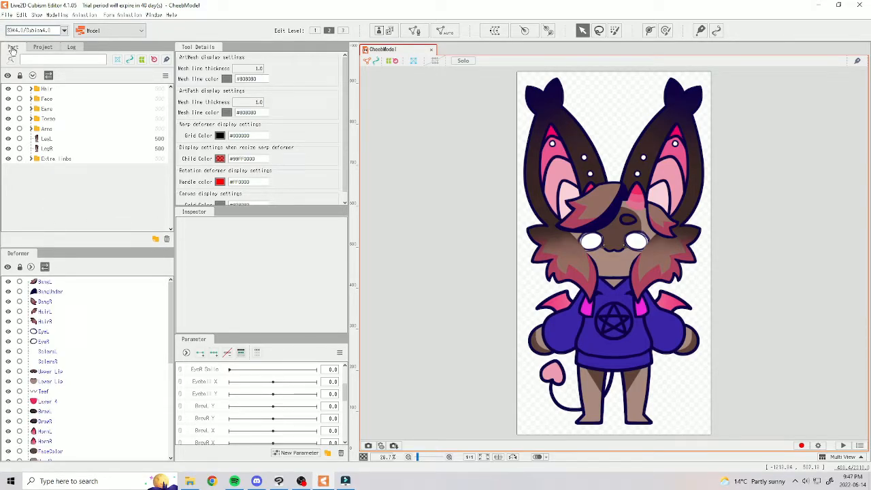
left_click(8, 89)
left_click(8, 89)
left_click(8, 99)
left_click(9, 98)
left_click(8, 89)
left_click(8, 90)
left_click(8, 99)
left_click(8, 99)
left_click(32, 99)
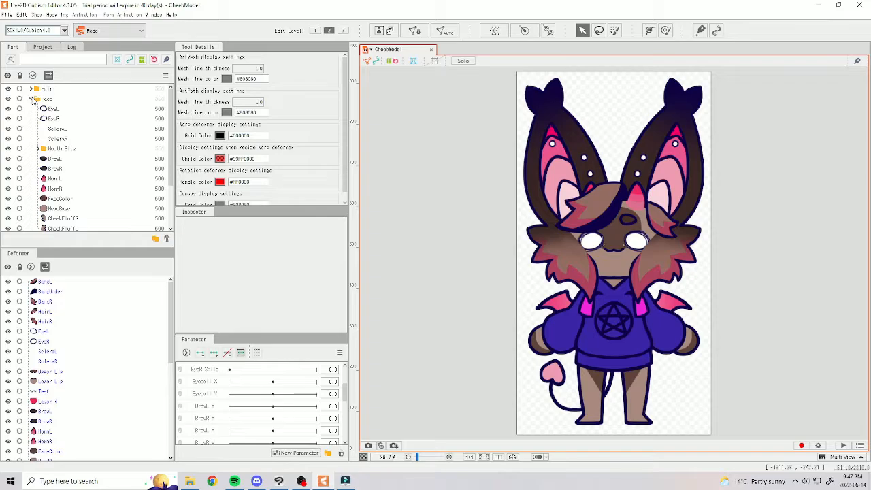
left_click(32, 99)
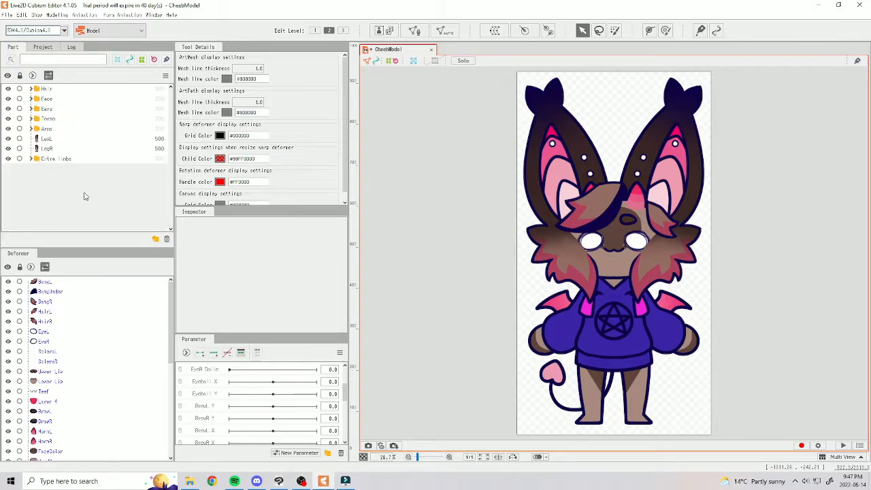
Enlarge the deformer list and select its hair and eye parts one after another to locate them on the model.
left_click_drag(63, 247, 60, 198)
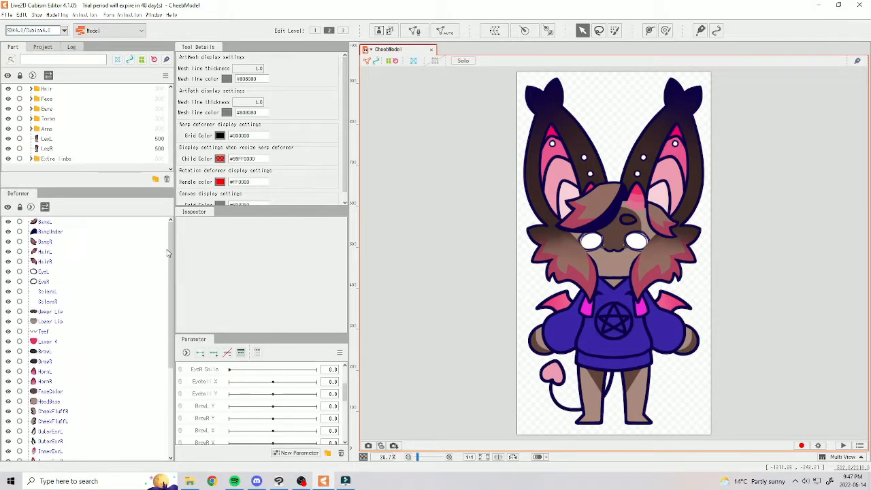
scroll(170, 241, "down", 1)
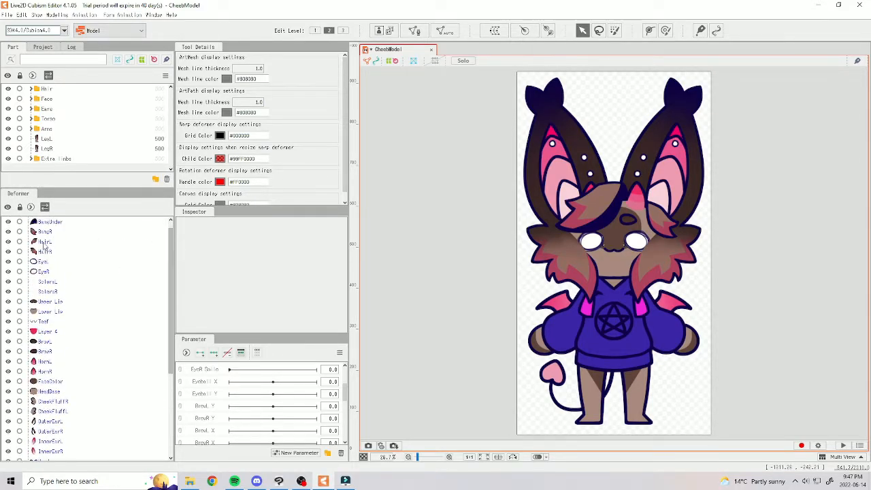
left_click(44, 242)
left_click(48, 229)
left_click(53, 221)
left_click(54, 228)
left_click(52, 241)
left_click(51, 252)
left_click(51, 262)
left_click(51, 271)
left_click(52, 282)
left_click(53, 293)
Select EyeL, EyeR, BangUnder and HairL in turn and examine their properties.
left_click(54, 138)
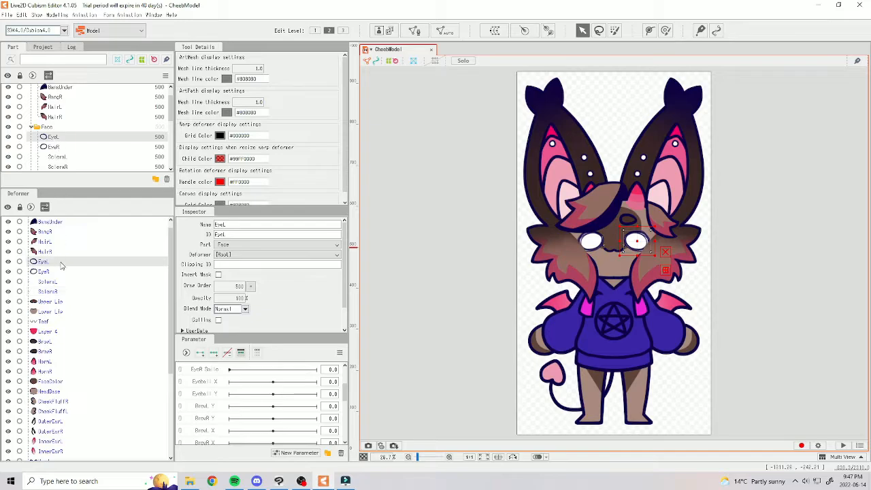
left_click(67, 147)
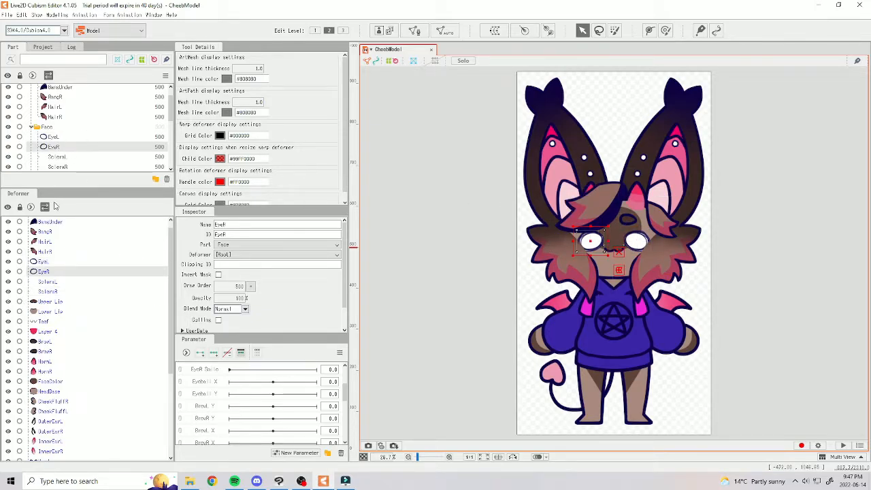
mouse_move(169, 240)
left_mouse_down()
mouse_move(163, 270)
mouse_move(165, 228)
left_mouse_up()
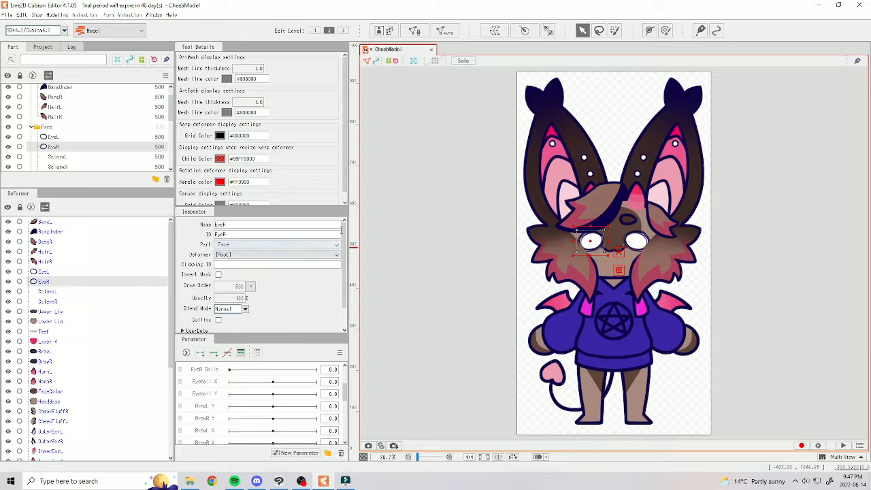
mouse_move(346, 234)
left_mouse_down()
mouse_move(346, 254)
mouse_move(346, 236)
left_mouse_up()
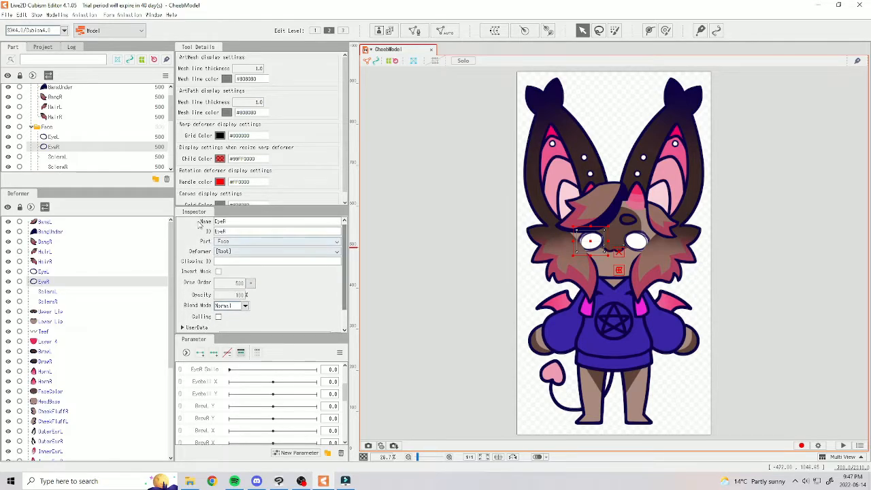
left_click(49, 233)
left_click(45, 251)
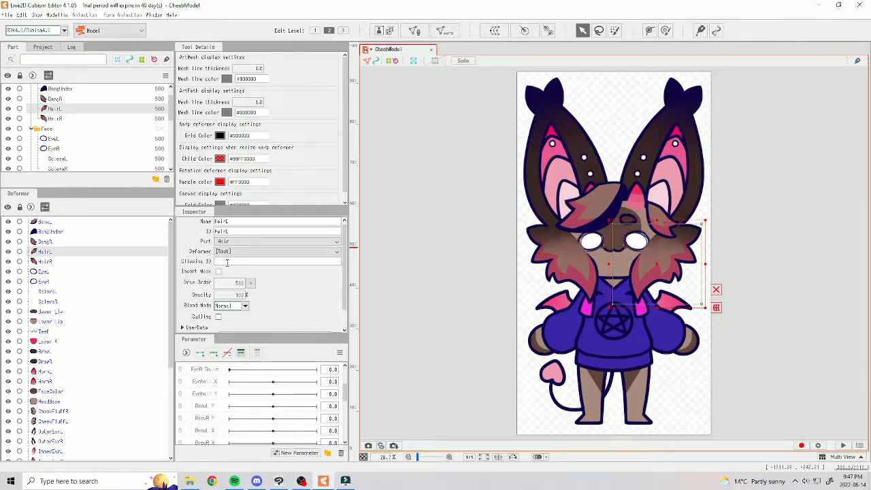
Set BangR's Clipping ID to BangUnder and accept the clipping mask notice.
left_click(45, 242)
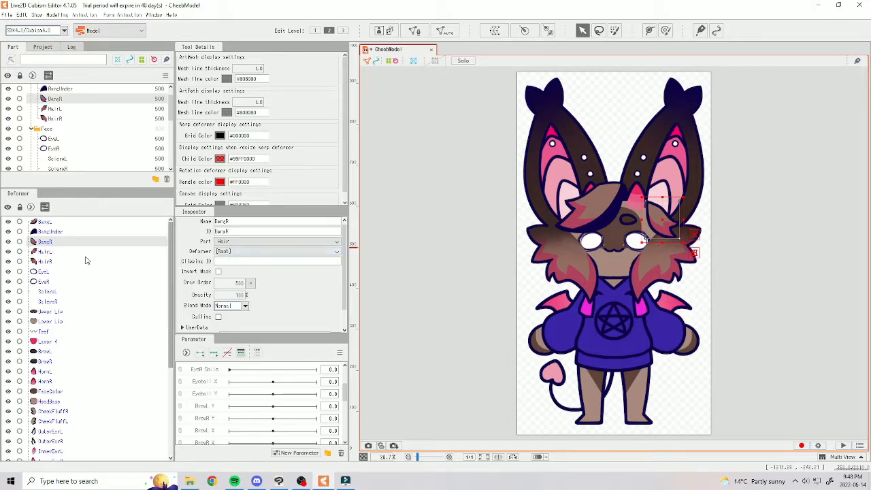
left_click(51, 232)
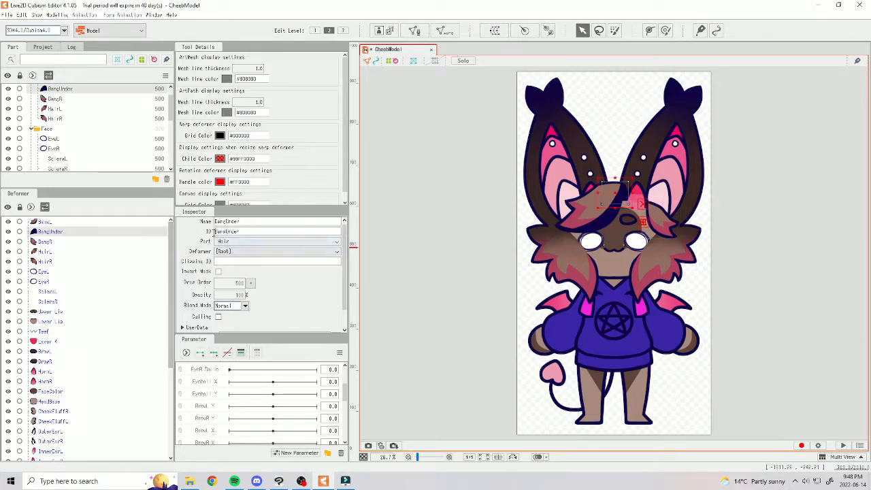
left_click(51, 241)
type("BangUnder")
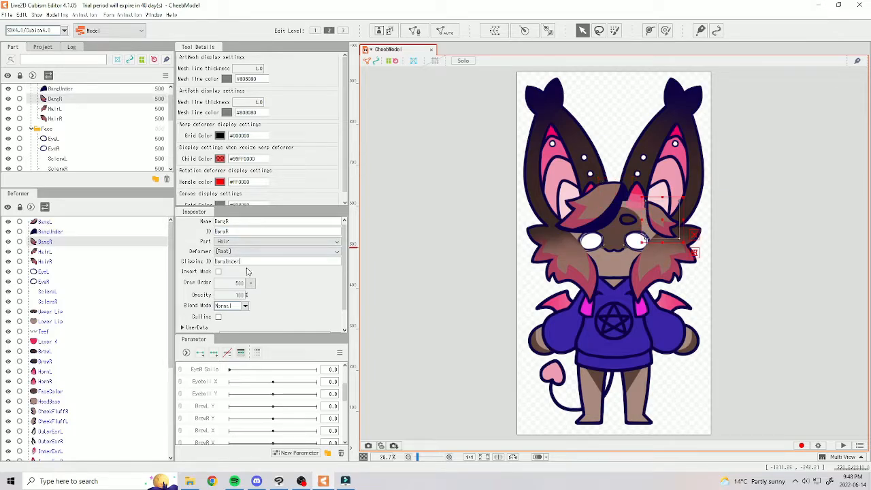
key("Return")
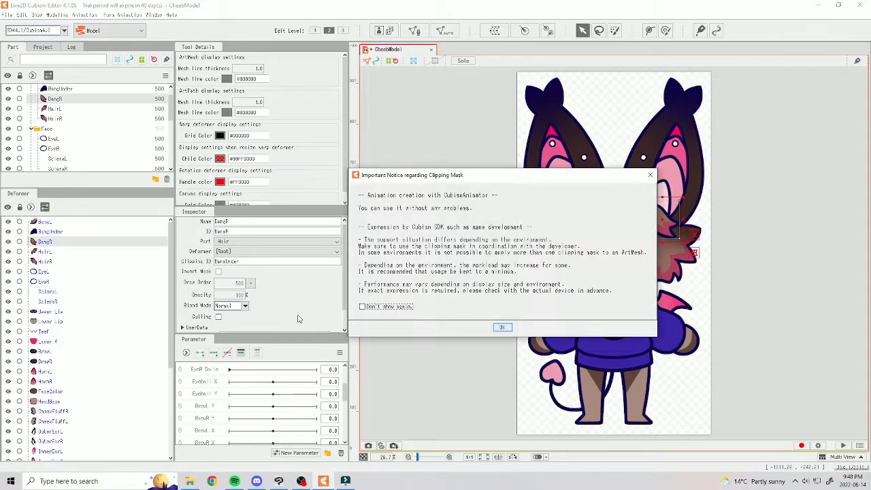
left_click(501, 326)
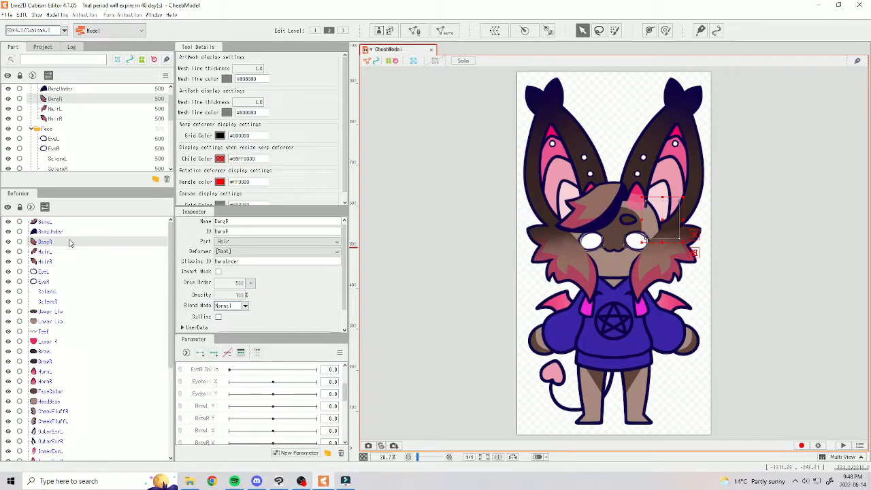
Move BangR inward to demonstrate the clipping, and undo both the move and the Clipping ID.
left_click(44, 233)
left_click(47, 240)
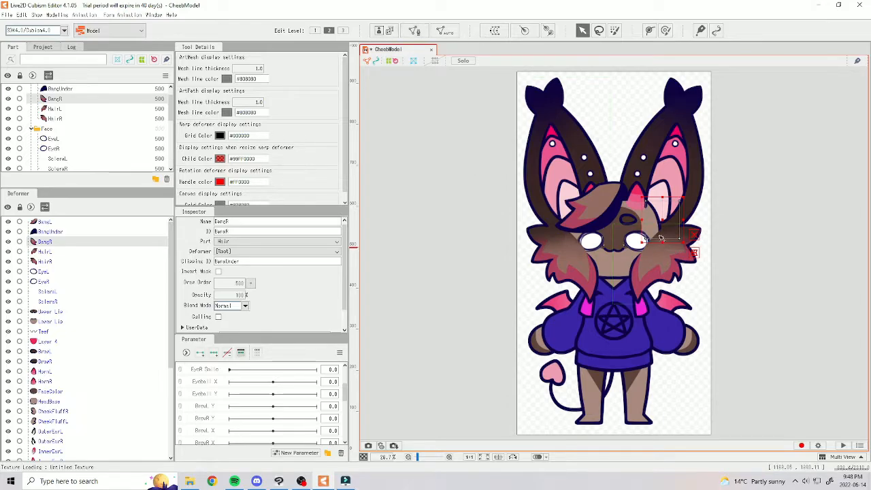
left_click_drag(665, 220, 642, 236)
key("ctrl+z")
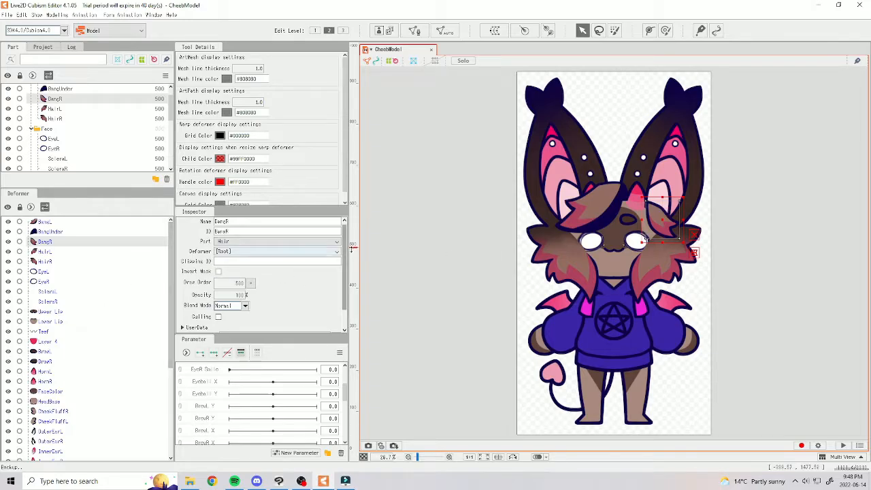
scroll(246, 265, "down", 2)
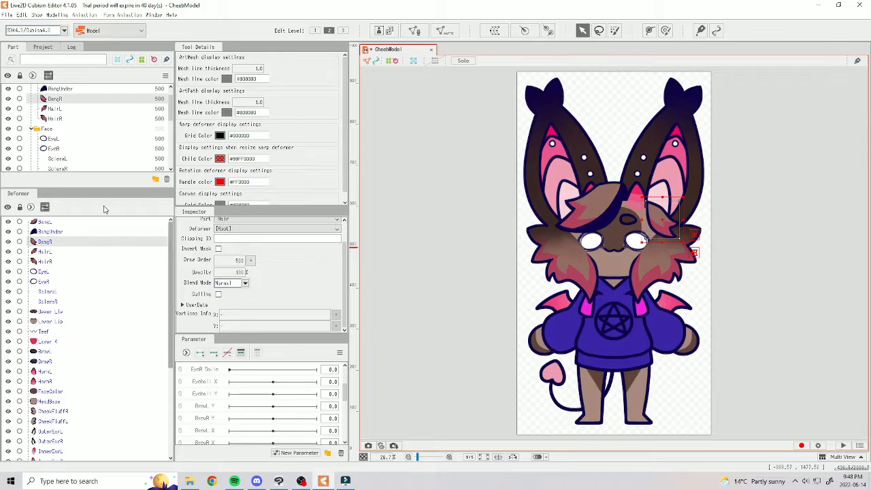
Examine BangR's draw order setting and the available blend modes, keeping Normal.
scroll(58, 133, "up", 2)
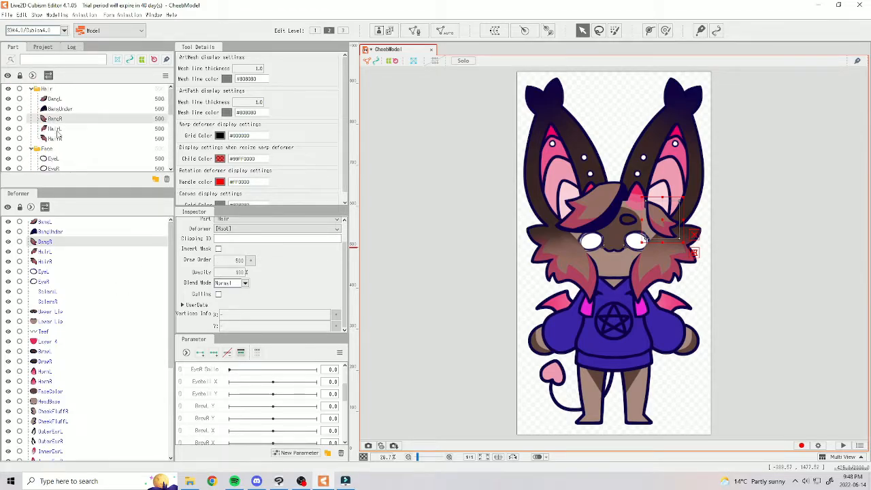
mouse_move(353, 243)
left_mouse_down()
mouse_move(353, 265)
mouse_move(353, 243)
mouse_move(353, 257)
left_mouse_up()
mouse_move(239, 257)
left_mouse_down()
mouse_move(239, 232)
mouse_move(239, 247)
left_mouse_up()
left_click(240, 259)
left_click_drag(239, 260, 239, 261)
left_click(243, 284)
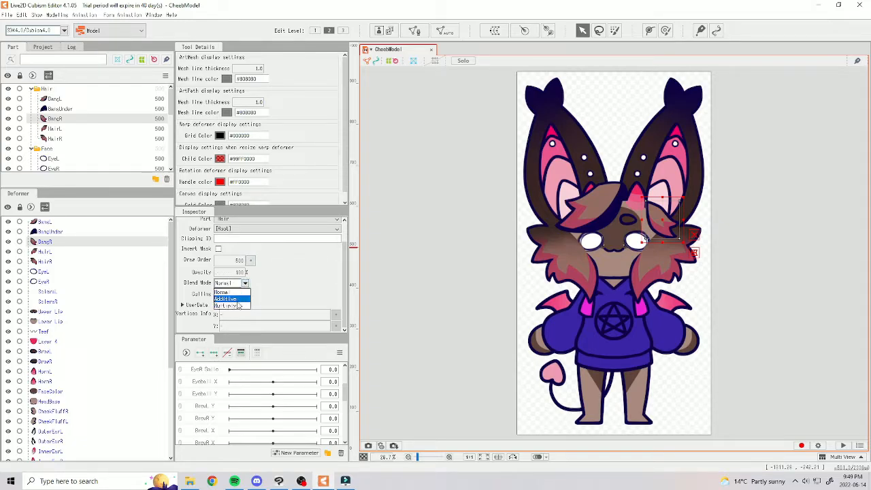
left_click(242, 292)
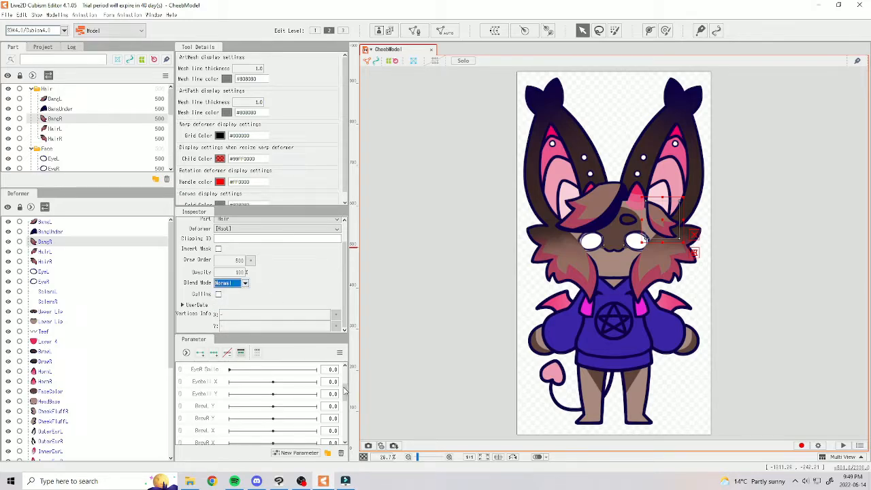
Enlarge the parameter list and view it from Angle X onward.
left_click_drag(344, 395, 345, 364)
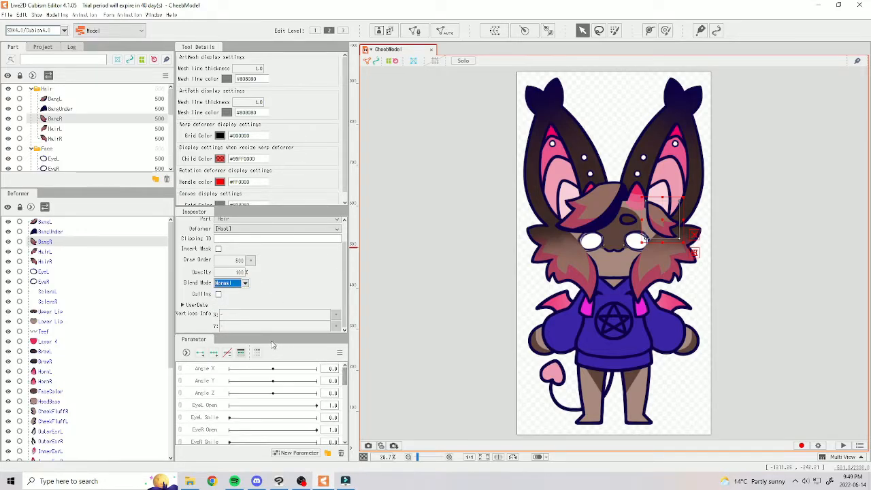
left_click_drag(270, 334, 266, 307)
mouse_move(344, 359)
left_mouse_down()
mouse_move(344, 427)
mouse_move(344, 349)
left_mouse_up()
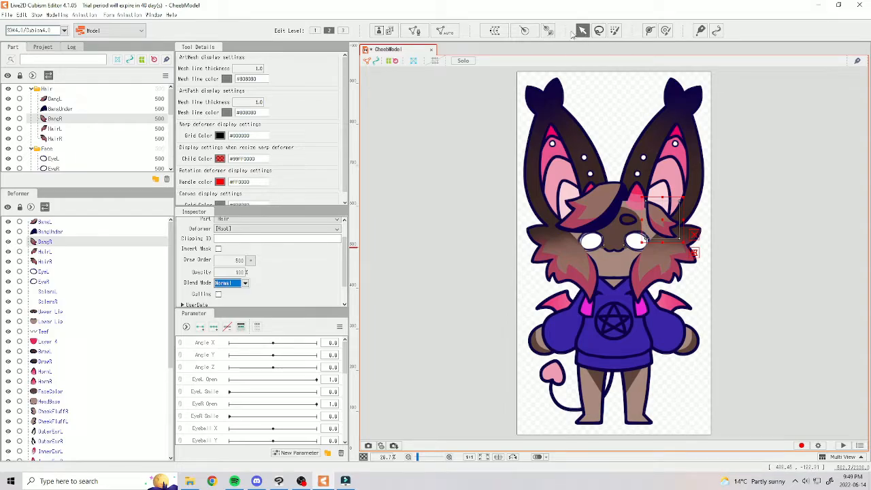
Look at the lasso selection tool and the Animation workspace, and return to the arrow tool and the Model workspace.
left_click(597, 32)
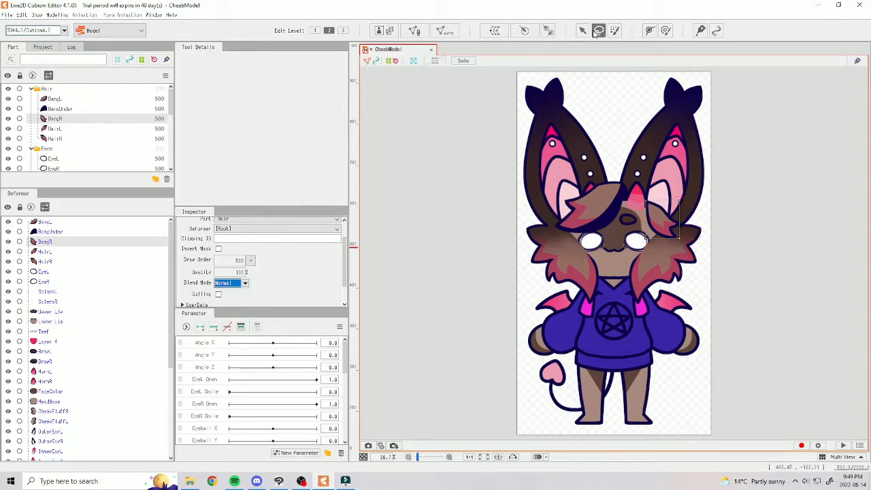
left_click(583, 32)
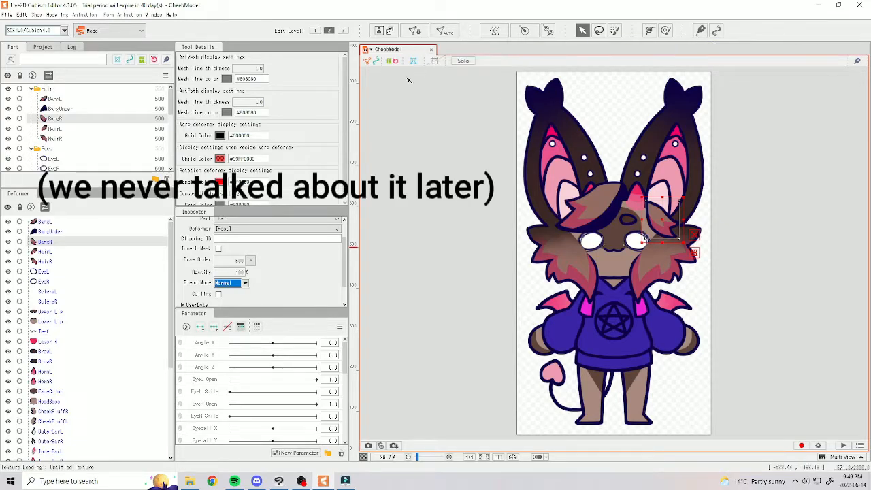
left_click(127, 31)
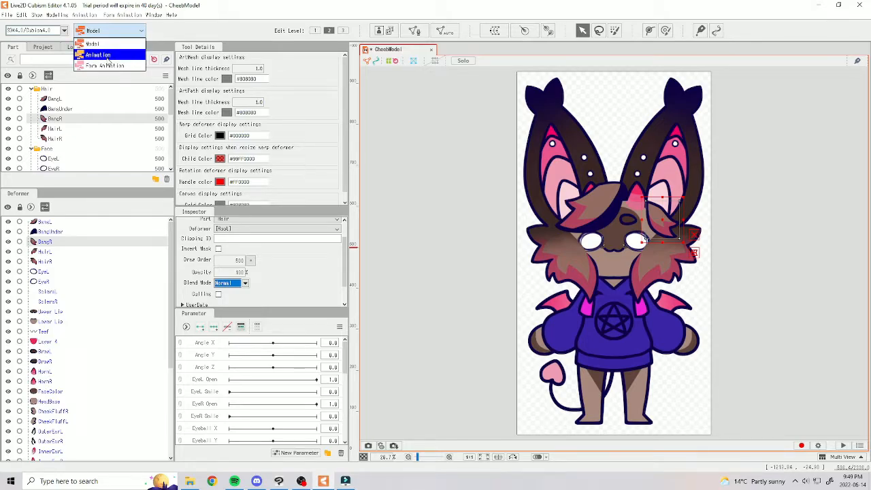
left_click(111, 56)
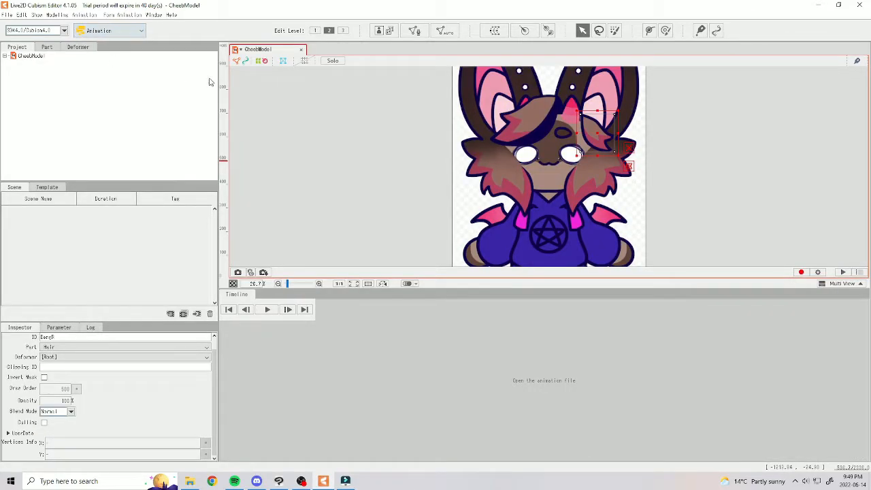
left_click(109, 30)
left_click(113, 43)
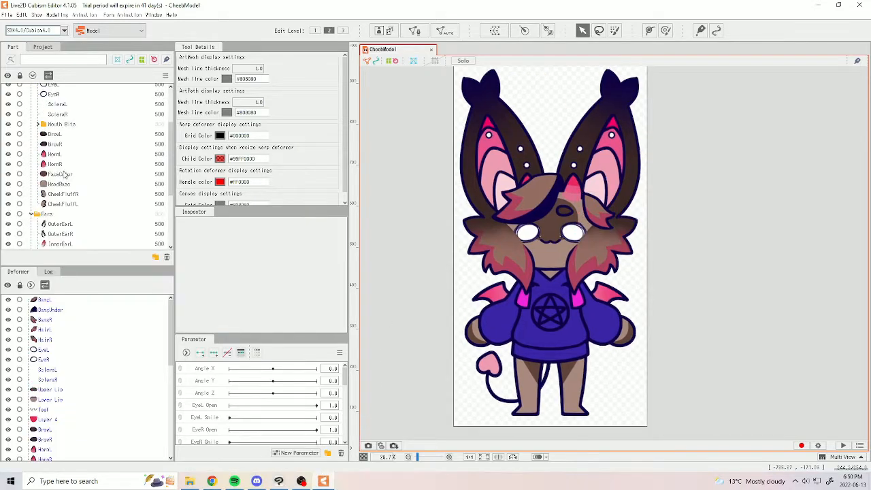
Set the draw order of HeadBase to 506 and of HornL and HornR to 511.
left_click(58, 184)
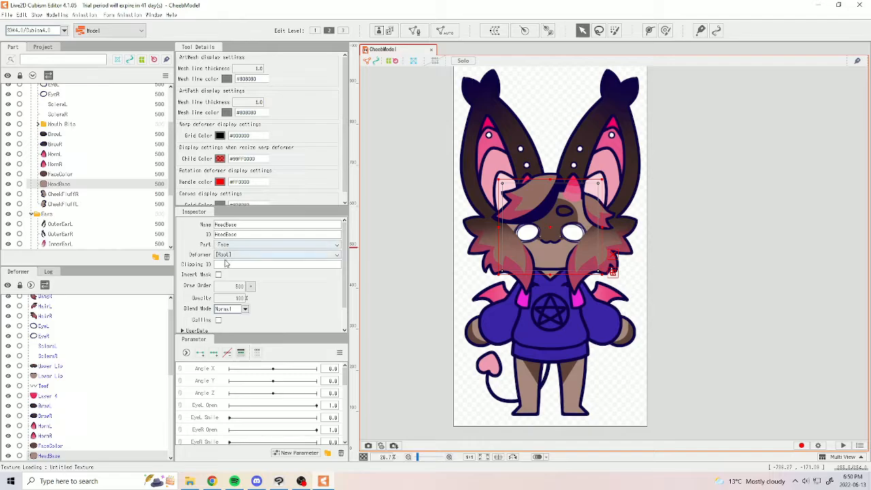
left_click_drag(235, 286, 240, 287)
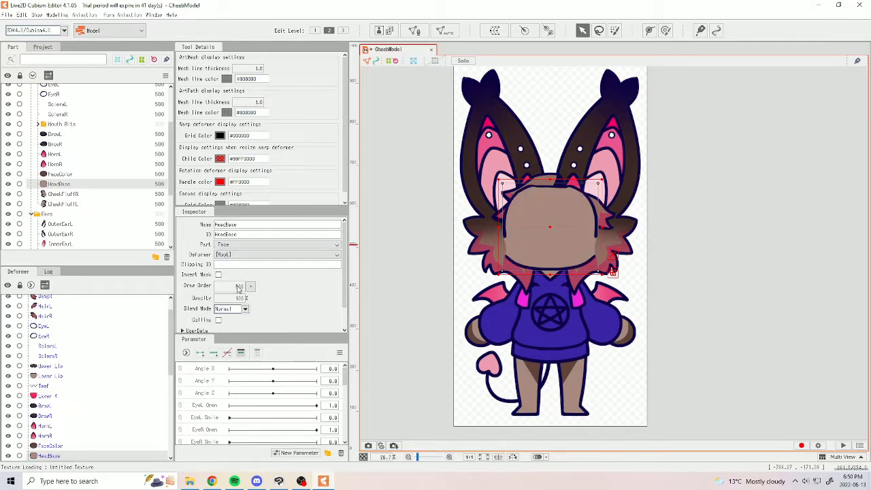
left_click(56, 164)
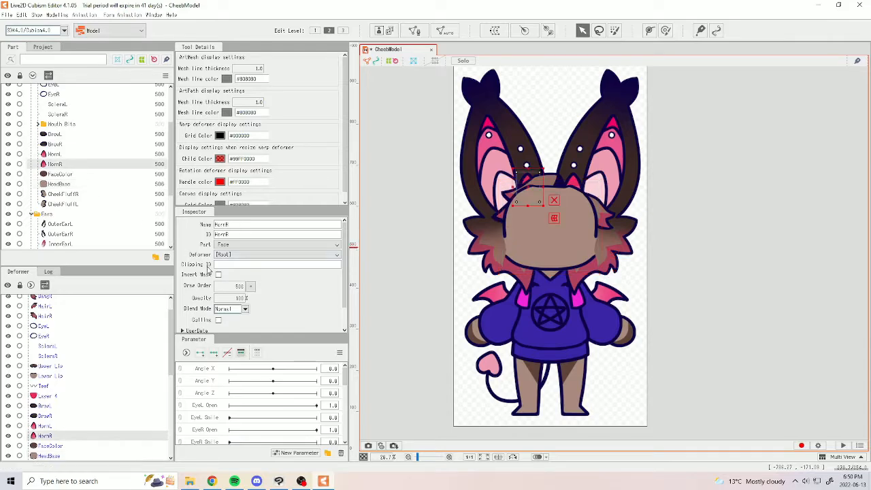
left_click(86, 155, "ctrl")
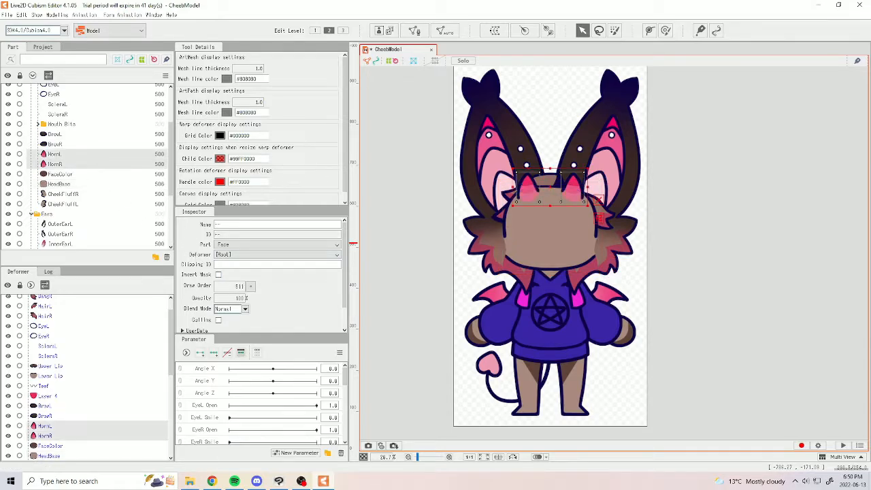
Set the draw order of BrowL and BrowR to 510 and of ScleraL and ScleraR to 516.
left_click(60, 144)
left_click(64, 135, "ctrl")
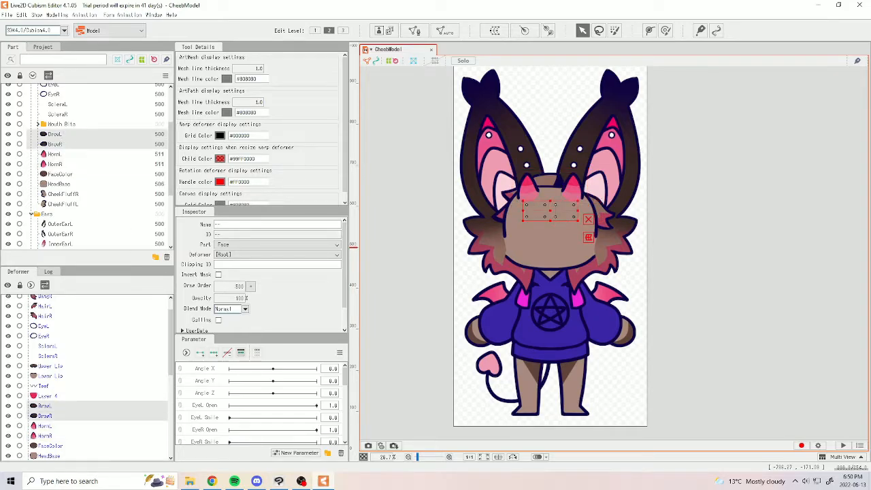
left_click_drag(250, 247, 251, 243)
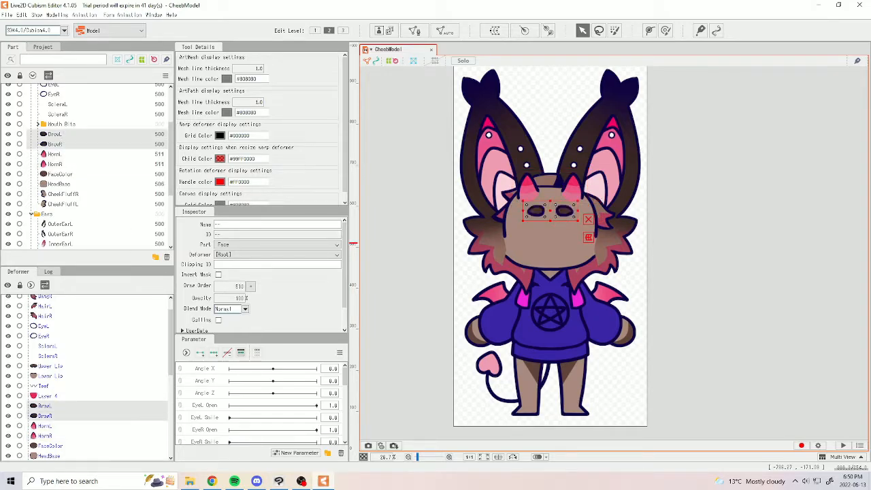
left_click(59, 115)
left_click(71, 105, "ctrl")
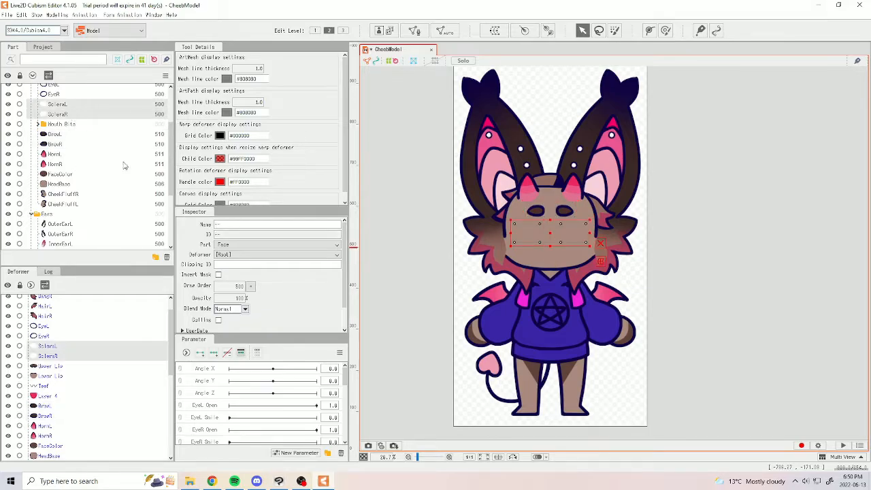
left_click_drag(236, 286, 246, 286)
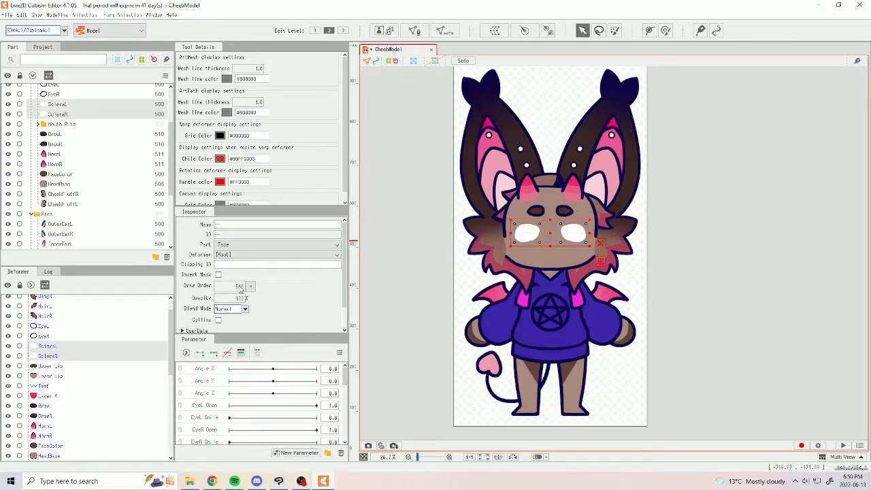
Set the draw order of EyeL and EyeR to 522.
scroll(45, 106, "up", 1)
left_click(53, 121)
left_click(56, 131, "ctrl")
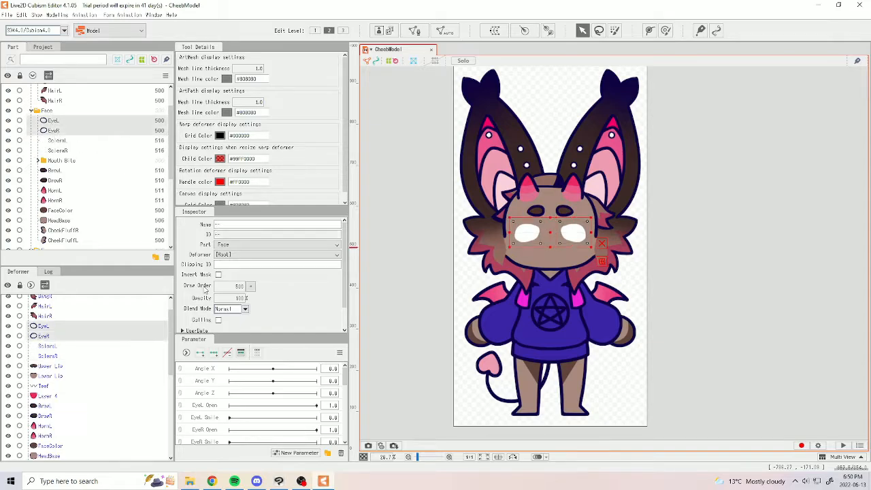
left_click_drag(235, 286, 250, 286)
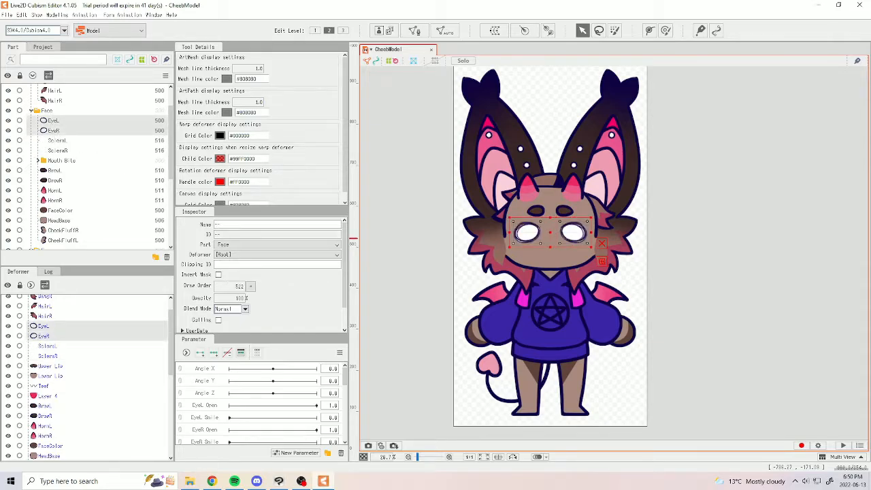
Set the draw order of CheekFluffR and CheekFluffL to 503 and check them against HeadBase.
scroll(66, 167, "down", 1)
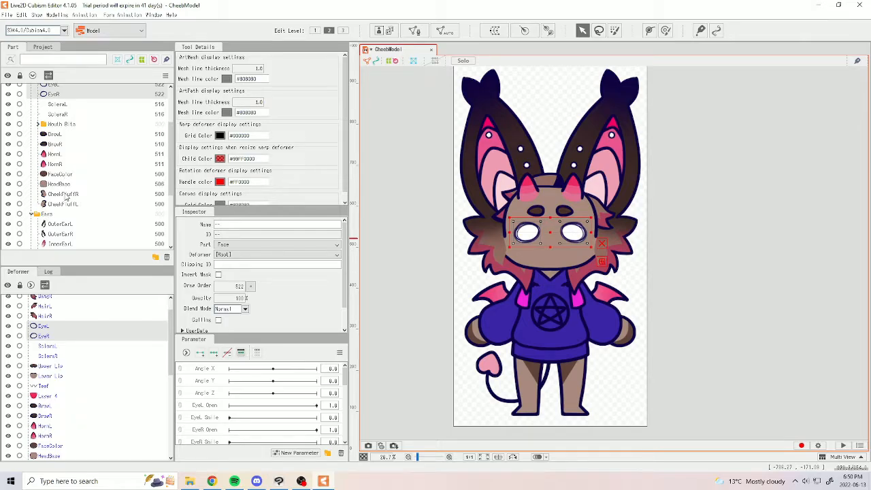
left_click(65, 195)
left_click(68, 204, "ctrl")
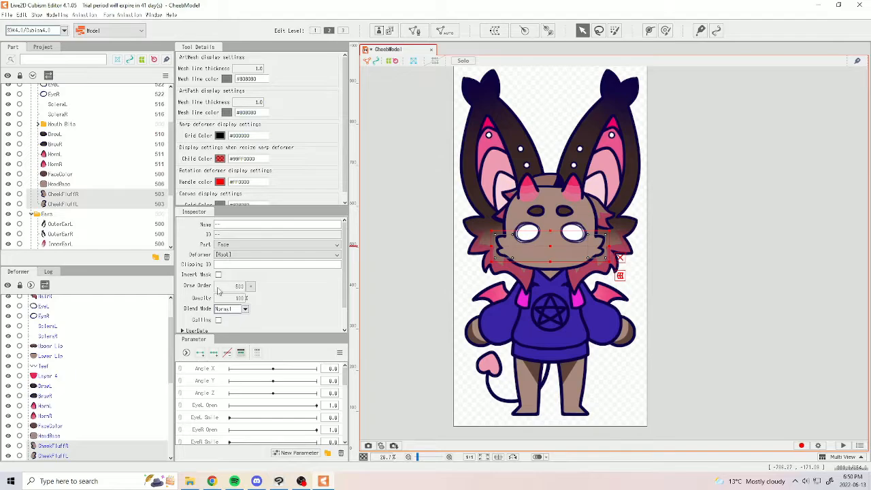
left_click(60, 184)
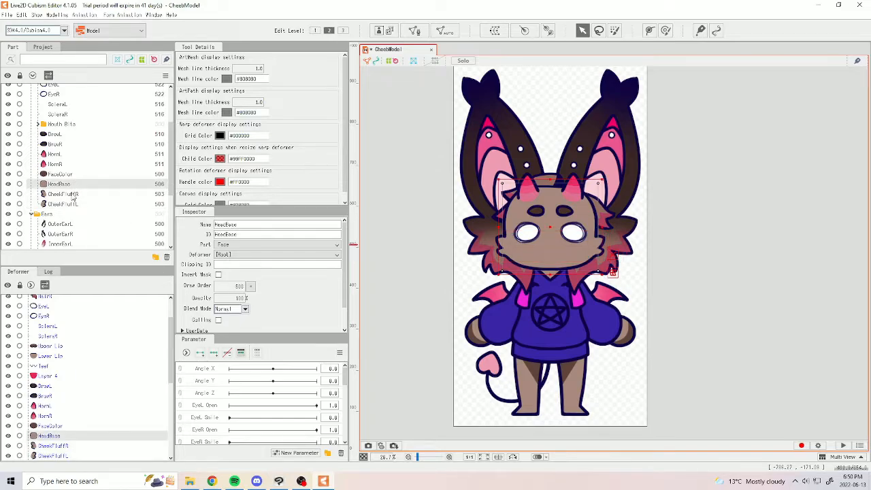
left_click(72, 195)
left_click(72, 204)
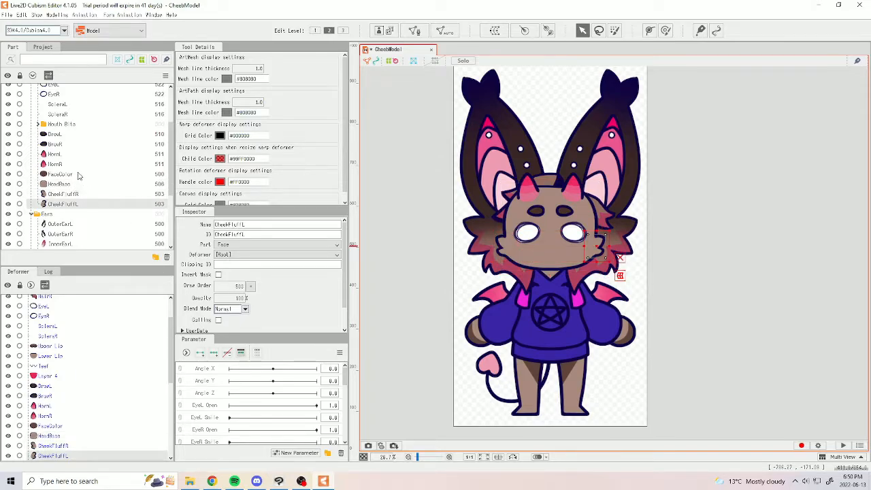
Expand the Mouth Bits folder and set Layer 4's draw order to 506.
scroll(72, 175, "down", 1)
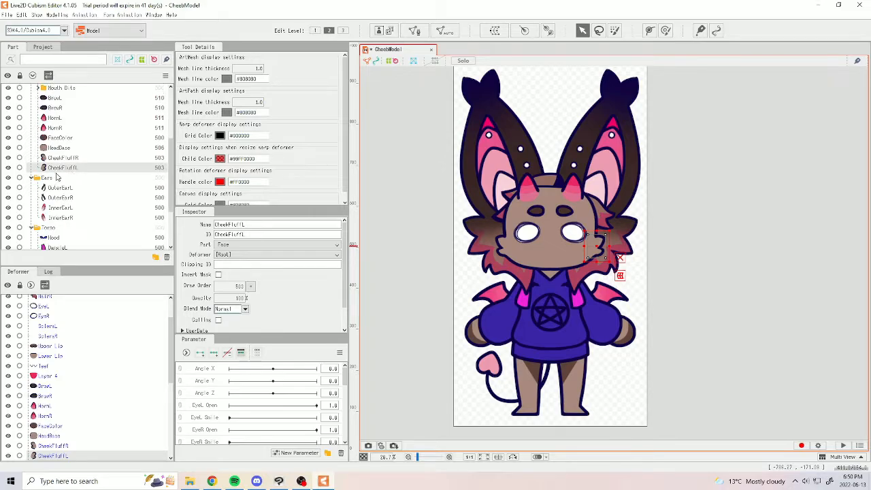
scroll(57, 179, "up", 1)
left_click(39, 124)
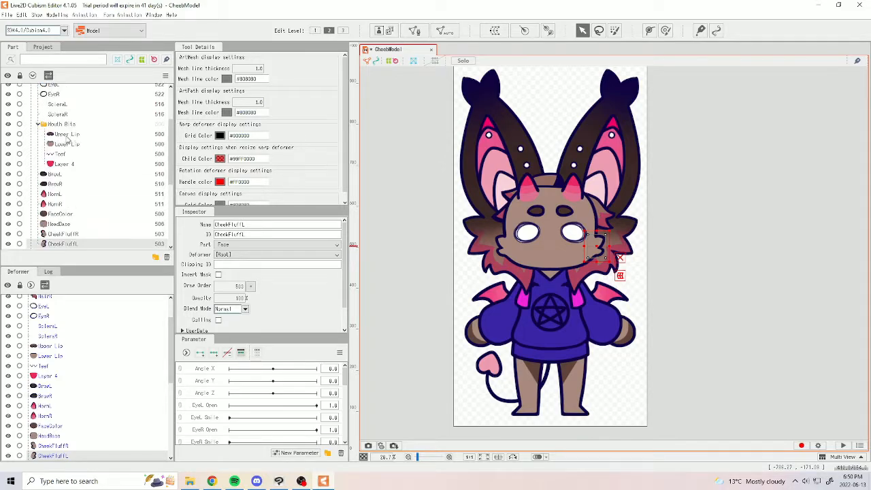
left_click(63, 165)
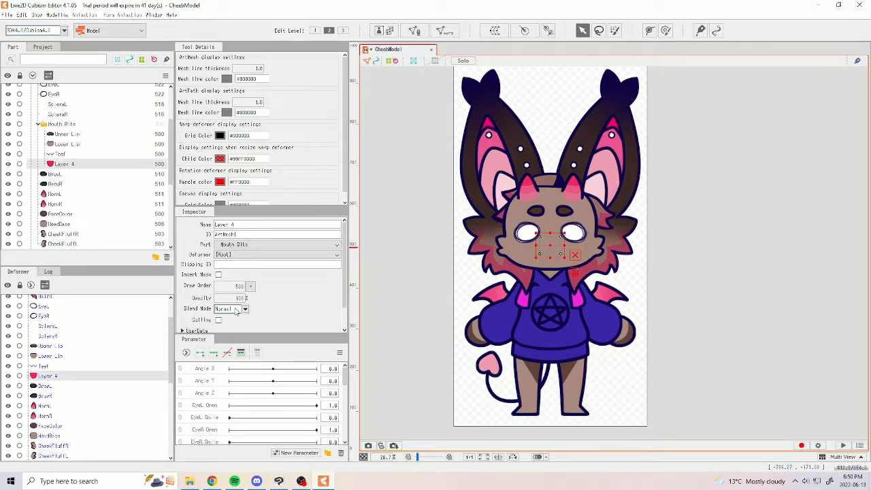
left_click_drag(239, 286, 246, 289)
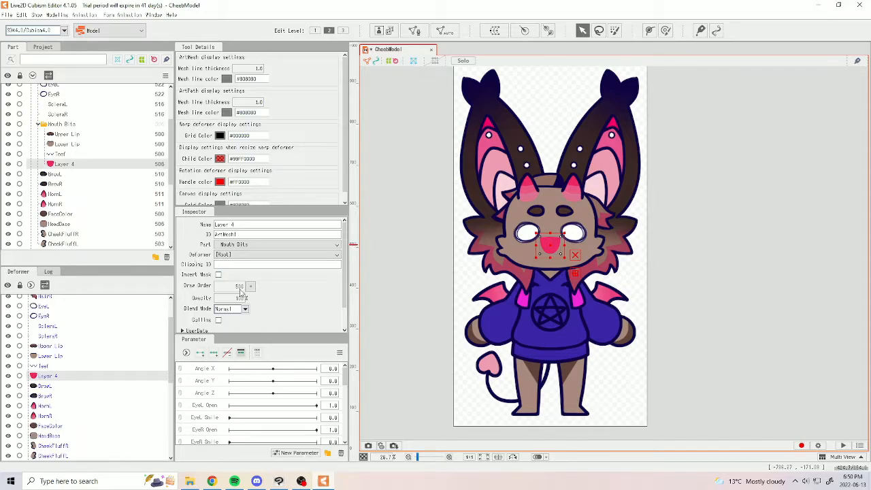
Rename Layer 4 in Mouth Bits as Inner Mouth and set its ID to InnerMouth.
left_click(65, 155)
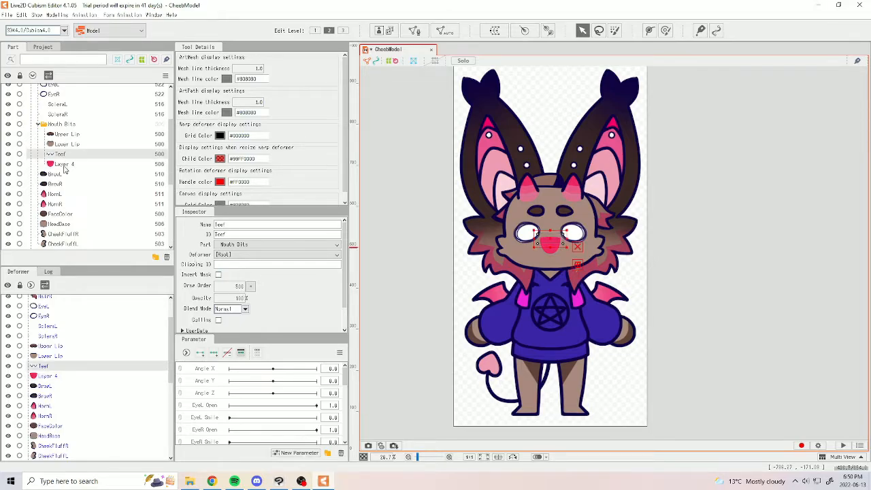
left_click(64, 166)
mouse_move(241, 225)
left_mouse_down()
mouse_move(215, 225)
mouse_move(226, 224)
left_mouse_up()
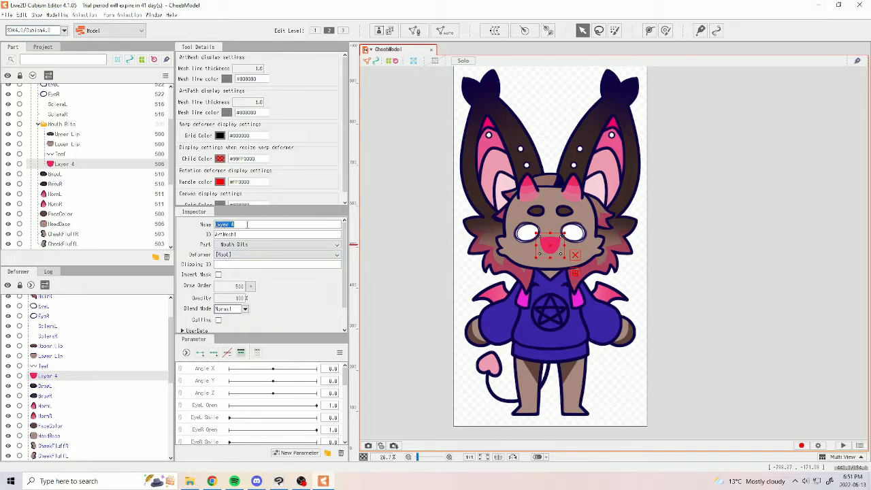
type("M")
type("nner Mouth")
key("Return")
double_click(251, 235)
type("InnerMouth")
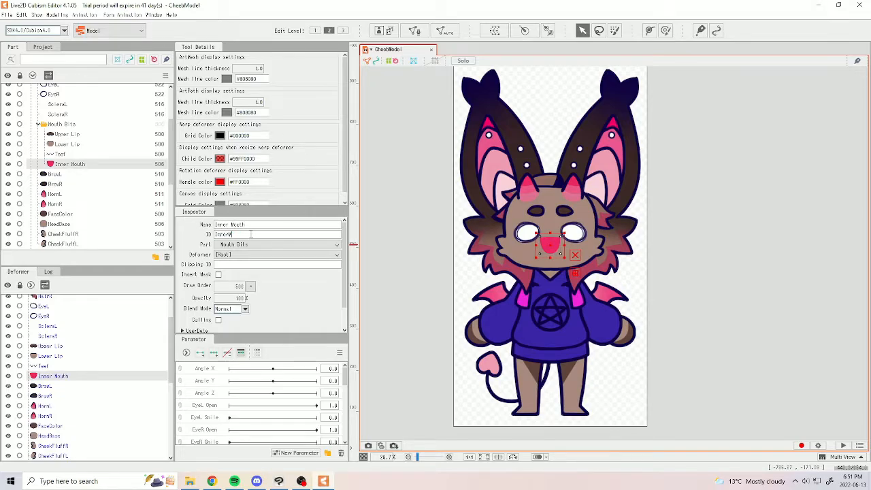
Set Teef's Clipping ID to InnerMouth and its draw order to 514.
left_click(109, 154)
left_click(111, 164)
left_click(111, 154)
left_click(253, 264)
type("InnerMouth")
key("Return")
key("Return")
left_click_drag(231, 286, 240, 286)
Set the draw order of Lower Lip to 516, Upper Lip to 527 and FaceColor to 510, and clear the selection.
left_click(66, 143)
mouse_move(231, 287)
left_mouse_down()
mouse_move(250, 287)
mouse_move(239, 289)
left_mouse_up()
left_click(67, 134)
left_click(60, 214)
scroll(468, 275, "up", 2)
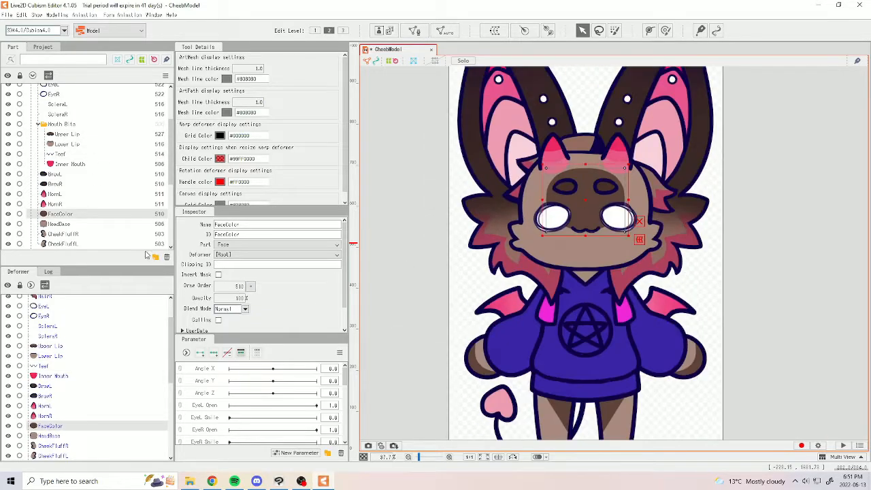
left_click(67, 134)
scroll(468, 274, "down", 2)
left_click(415, 272)
left_click_drag(408, 272, 386, 265)
scroll(68, 156, "up", 2)
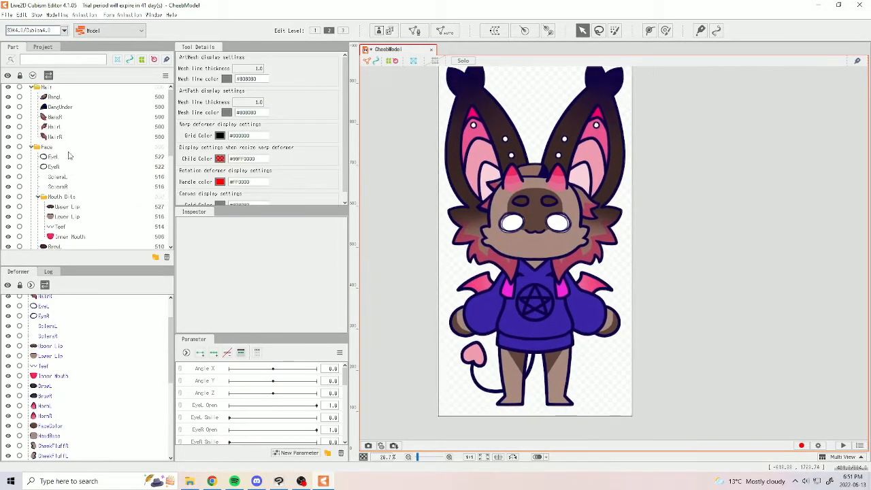
Collapse the Face folder and raise the draw order of the bangs so they sit in front of the face.
left_click(54, 156)
left_click(31, 147)
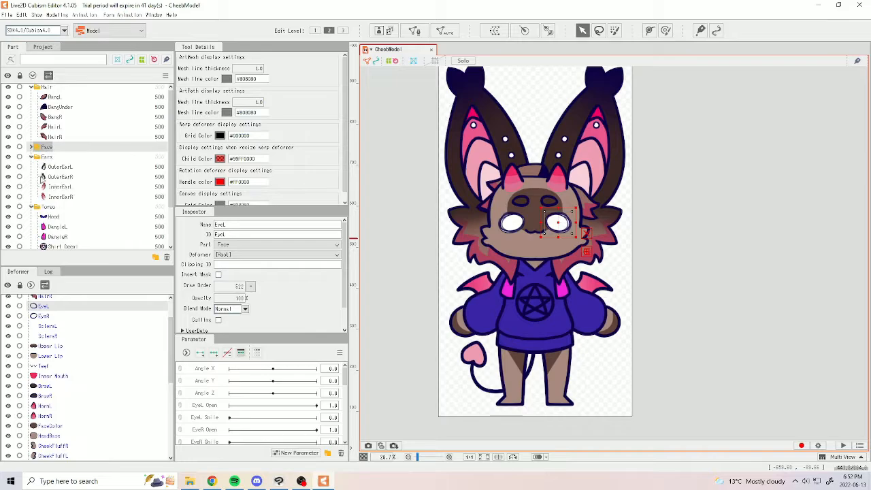
left_click(60, 109)
scroll(554, 139, "up", 2)
left_click(622, 280)
left_click(601, 231)
left_click(735, 286)
Set the draw order of Tail to 487 and of WingL and WingR to 489, and clear the selection.
scroll(589, 165, "down", 2)
scroll(63, 226, "down", 3)
left_click(56, 226)
left_click(66, 234)
left_click(67, 244, "ctrl")
left_click(64, 147)
left_click(667, 292)
left_click_drag(667, 293, 671, 302)
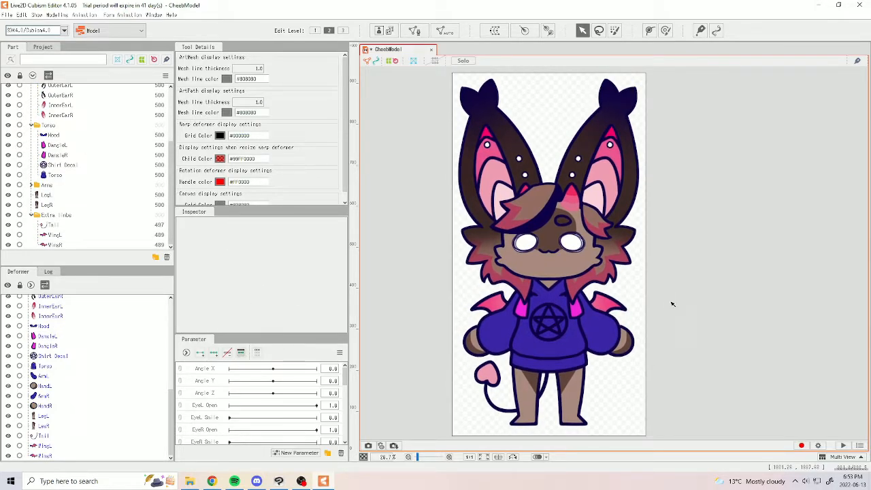
Save the model as CheebModel.cmo3.
key("ctrl+s")
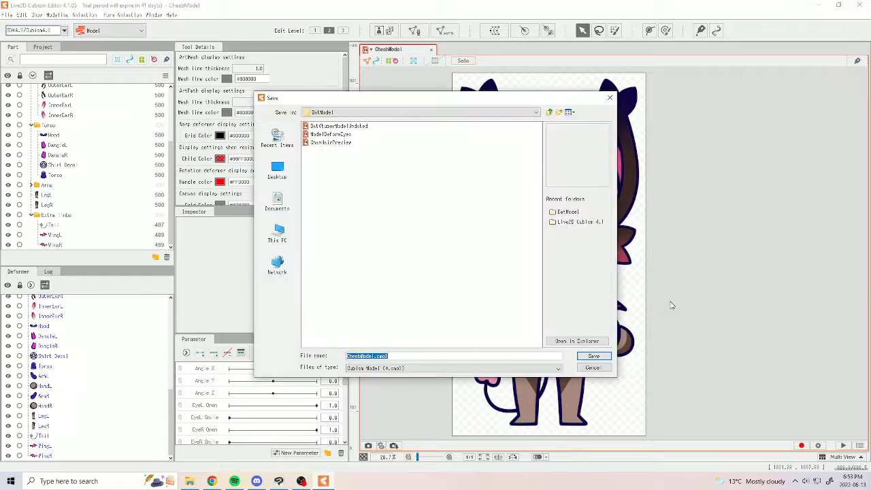
left_click(550, 112)
double_click(327, 143)
left_click(592, 356)
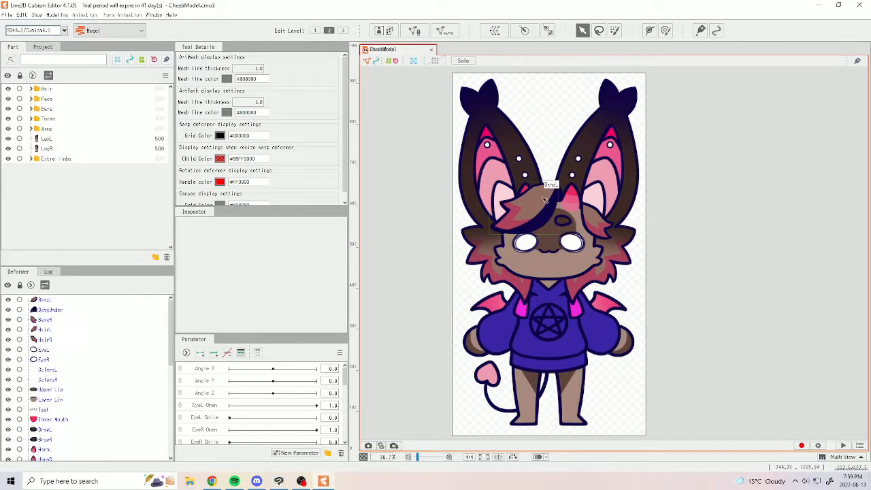
Try generating automatic meshes for all parts with the Standard preset, and undo the result.
left_click(89, 303)
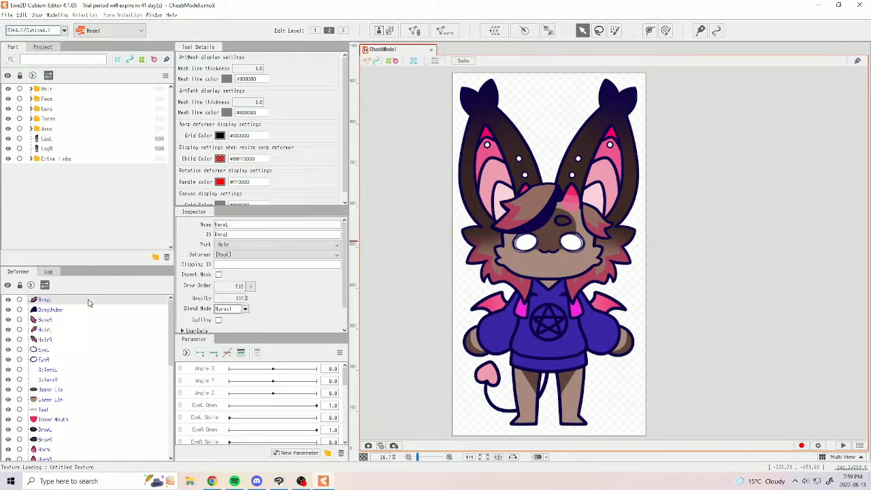
left_click(400, 295)
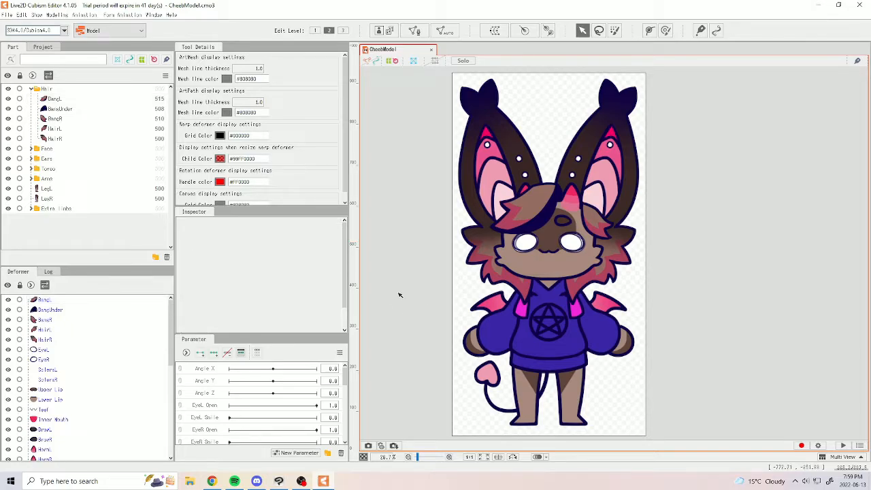
key("ctrl+a")
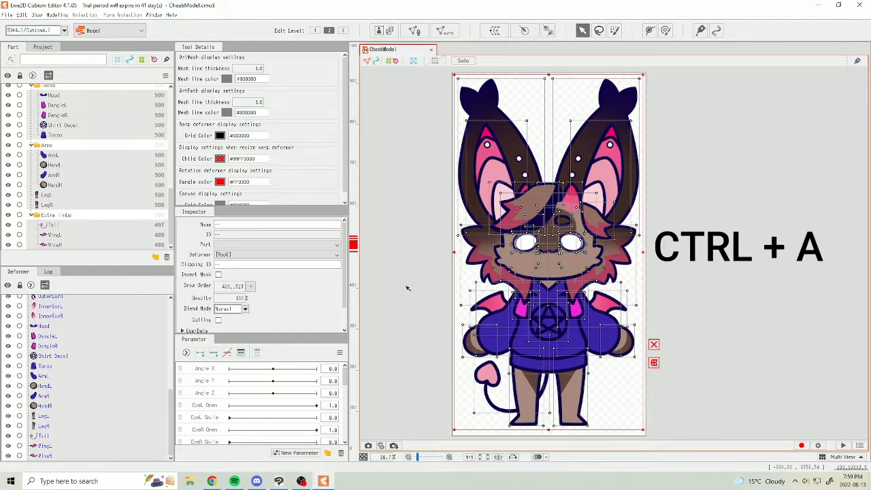
left_click(451, 32)
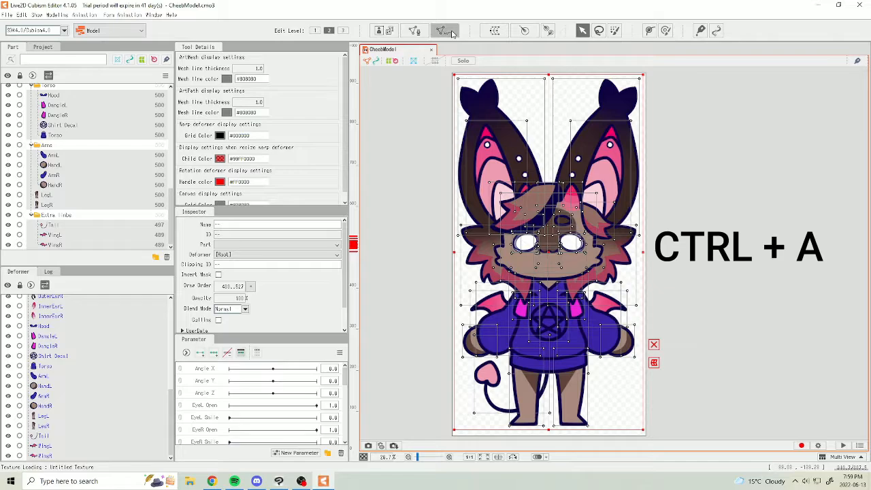
left_click(416, 199)
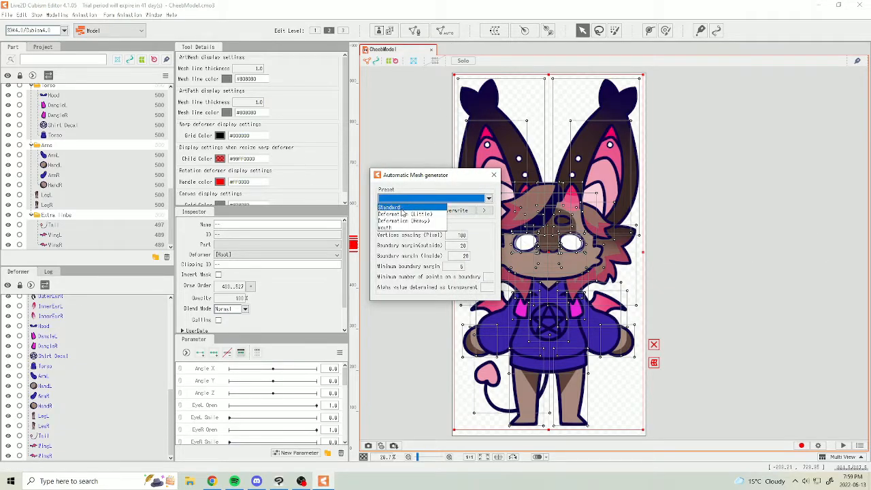
left_click(402, 208)
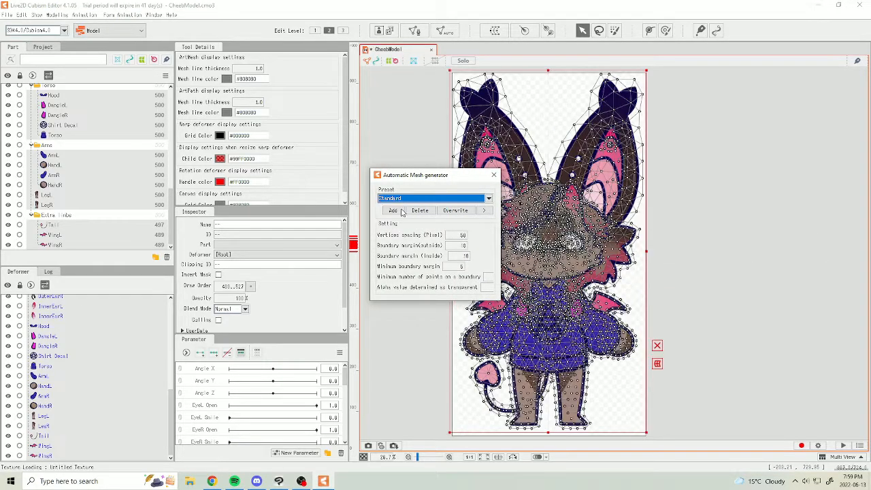
left_click(494, 175)
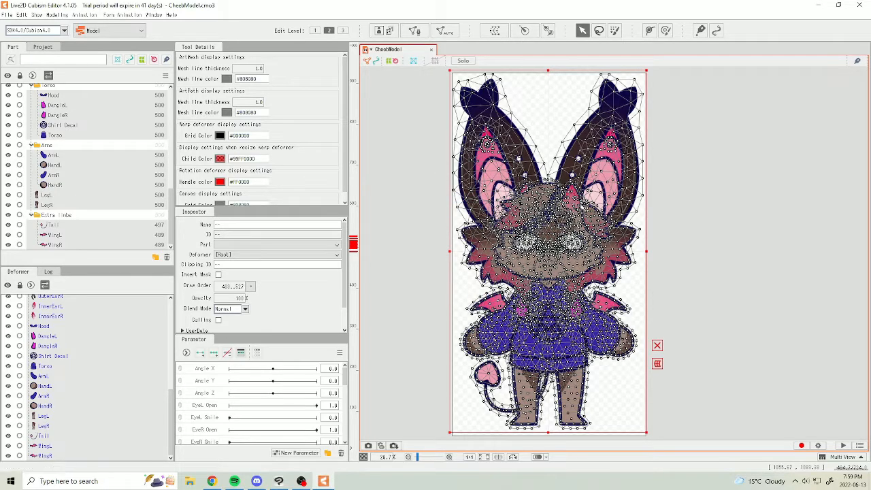
key("ctrl+z")
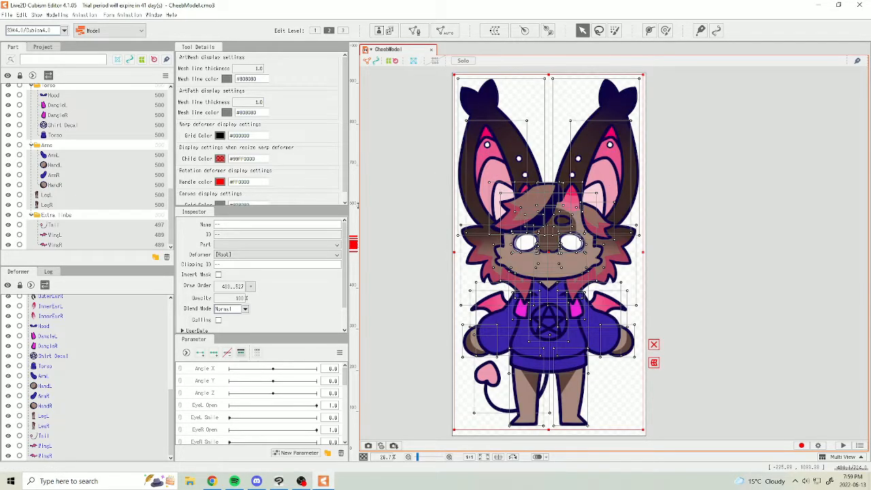
left_click(398, 216)
Open BangL in manual mesh editing and erase its default mesh.
scroll(78, 118, "up", 5)
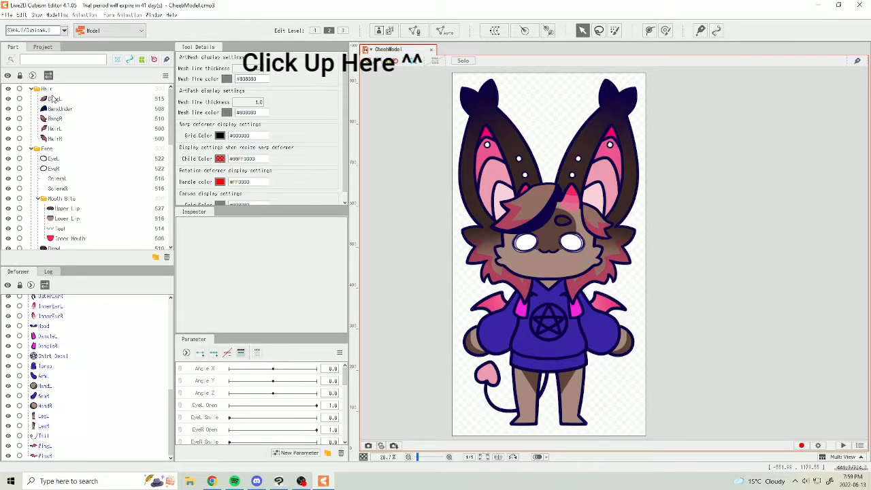
left_click(54, 99)
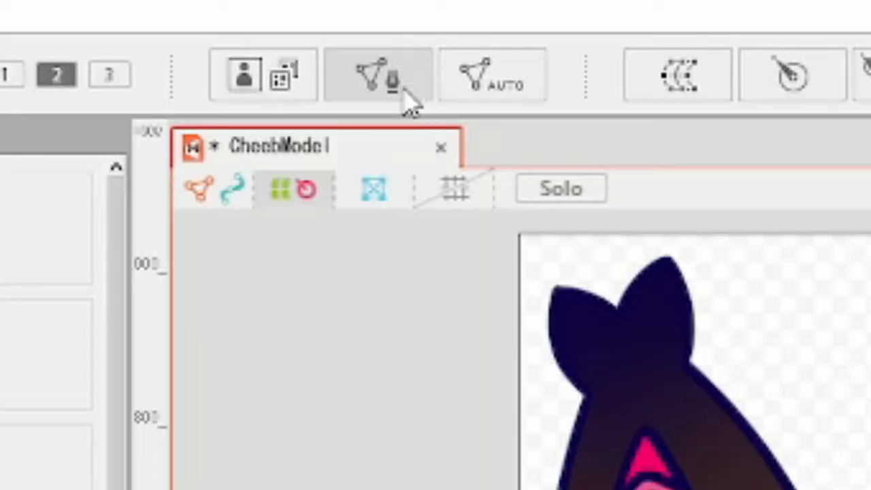
left_click(416, 32)
scroll(566, 176, "up", 5)
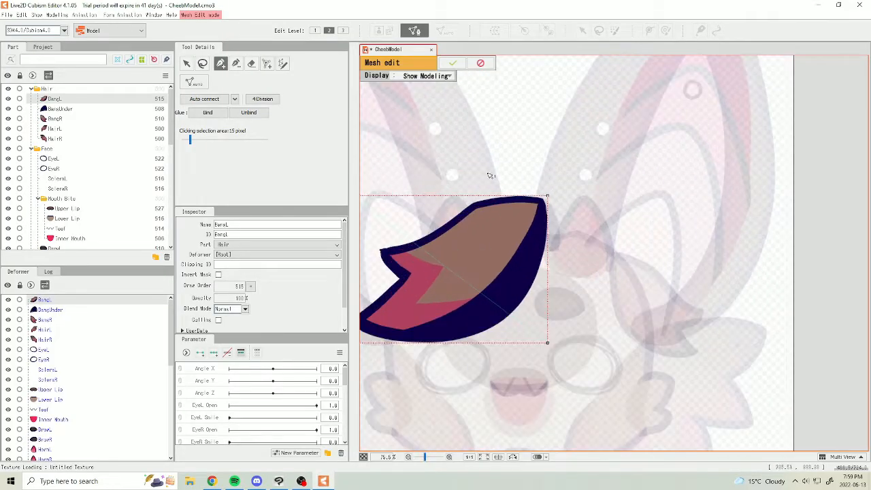
left_click_drag(478, 166, 535, 151)
key("e")
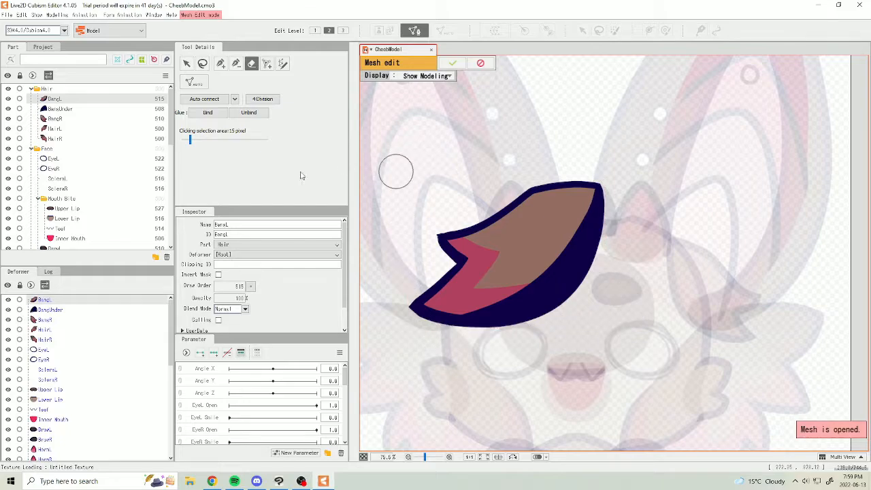
Outline BangL with a closed loop of mesh points slightly outside its edge.
left_click(224, 64)
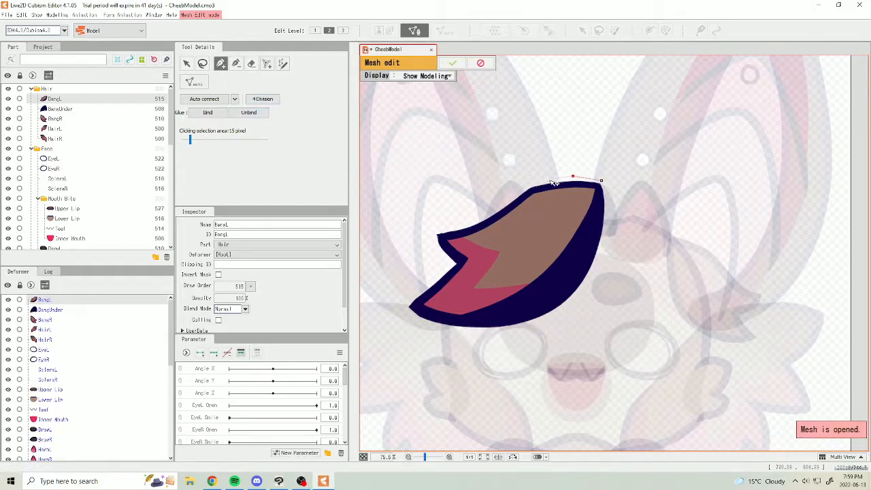
left_click(509, 196)
left_click(464, 220)
left_click(433, 253)
left_click(461, 336)
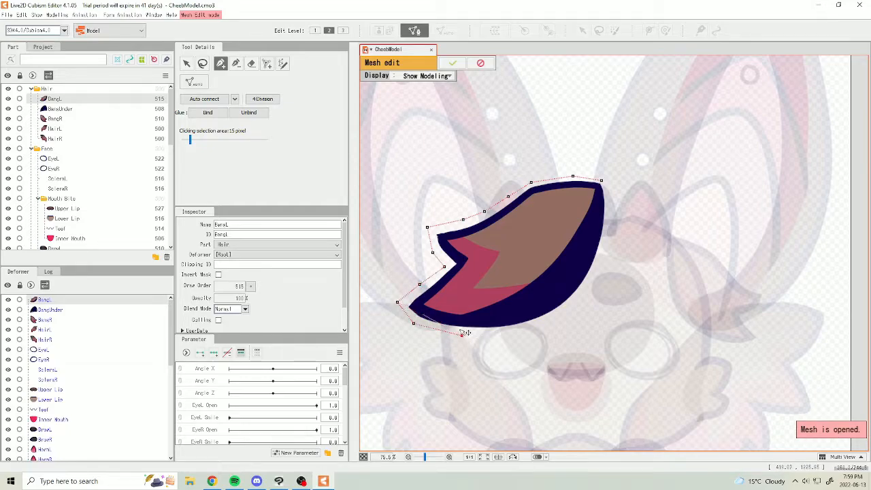
left_click(501, 335)
left_click(613, 242)
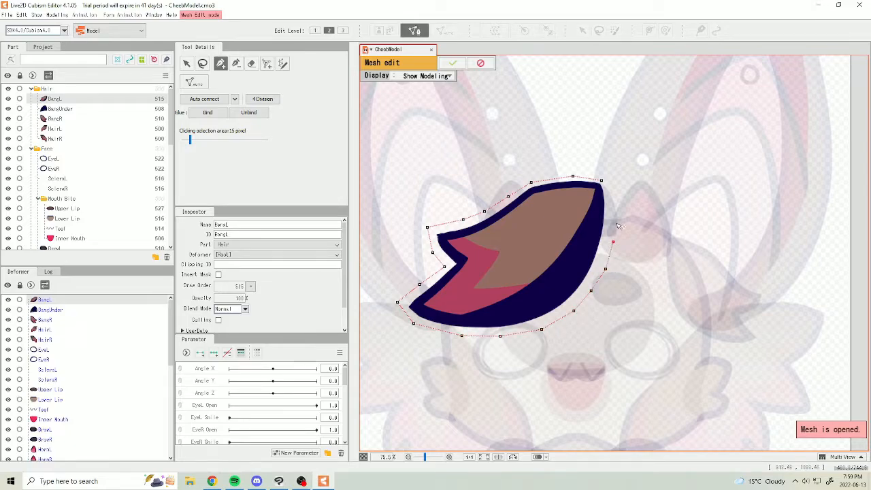
left_click(603, 182)
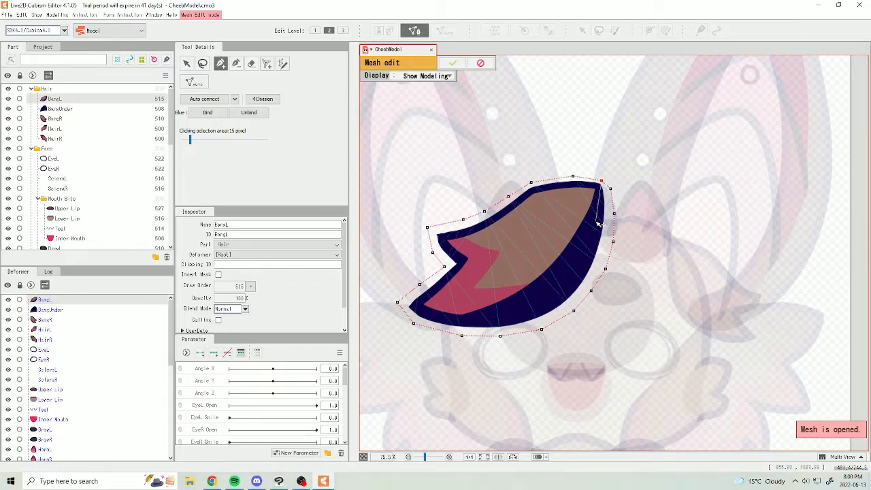
Add a line of mesh points along BangL's dark lower edge from tip to tip, and adjust the vertices at its lower-left tip.
left_click(567, 282)
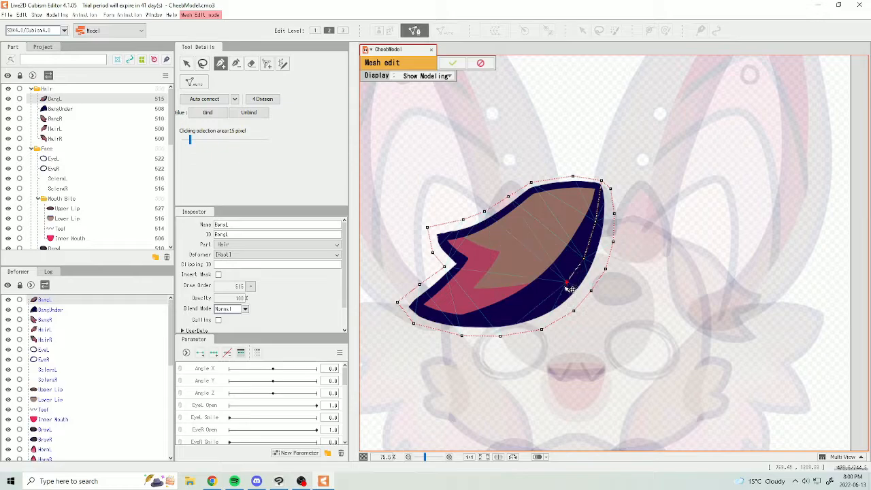
left_click(537, 307)
left_click(497, 318)
left_click(454, 320)
left_click(427, 317)
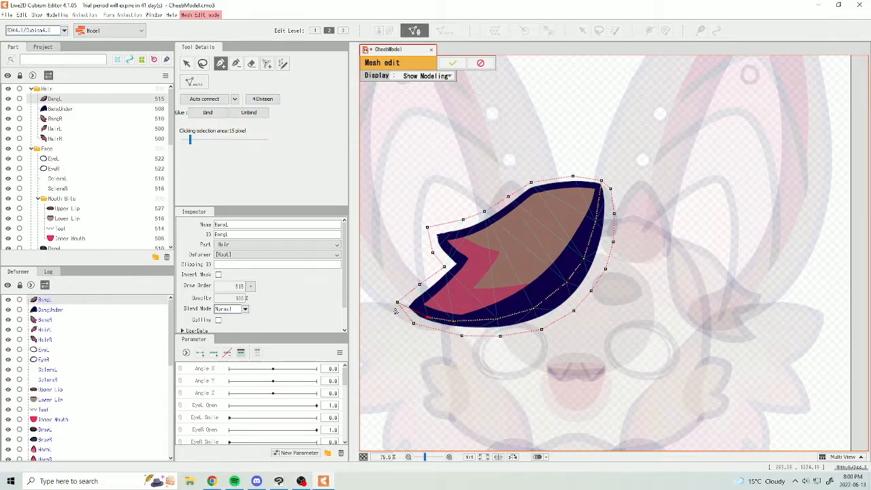
left_click(398, 304)
left_click(187, 63)
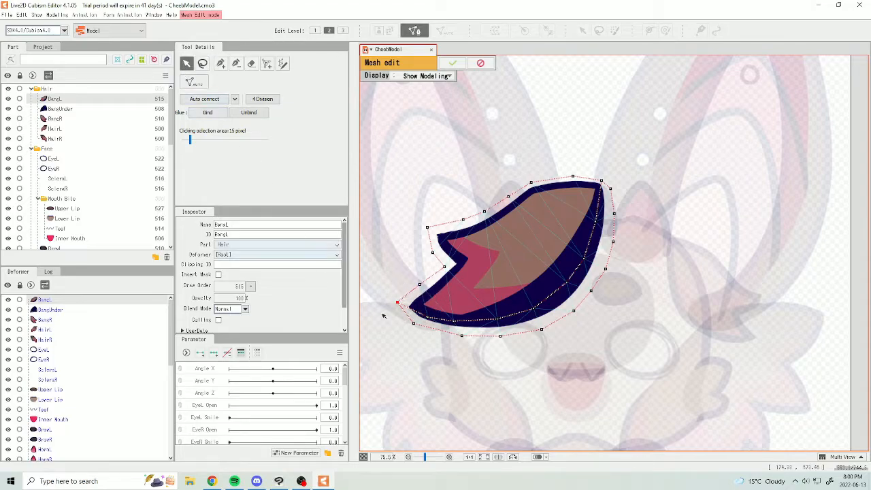
left_click(416, 325)
left_click_drag(402, 305, 394, 305)
Add two inner lines of mesh points through BangL's coloured area, running toward its lower-left and upper-left tips.
left_click(221, 63)
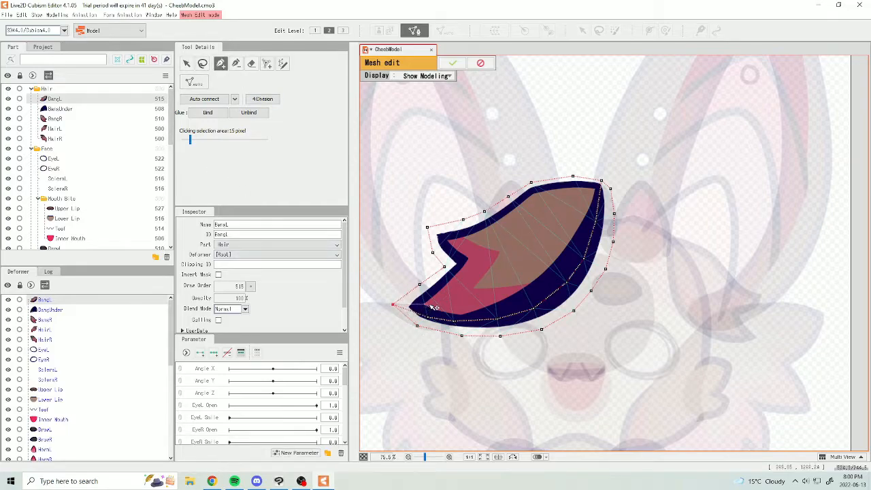
mouse_move(433, 306)
left_mouse_down()
mouse_move(531, 280)
mouse_move(599, 194)
left_mouse_up()
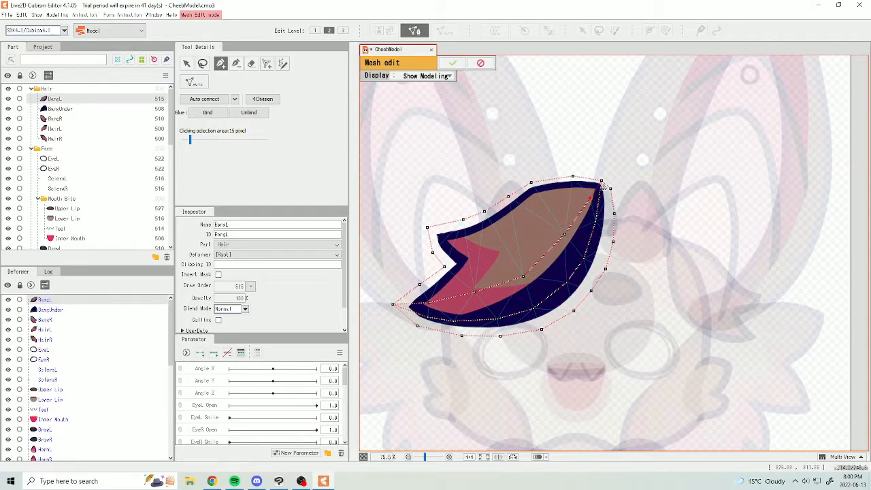
left_click(603, 182)
left_click(574, 177)
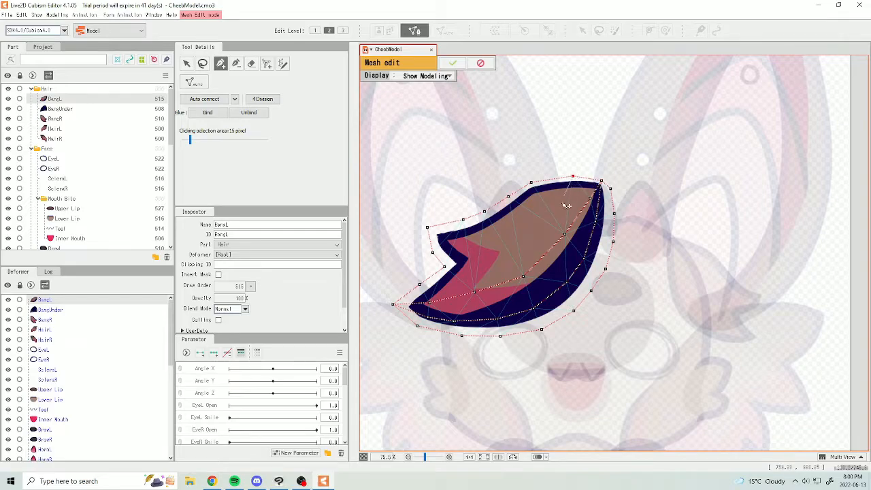
left_click(516, 233)
left_click(459, 243)
left_click(428, 227)
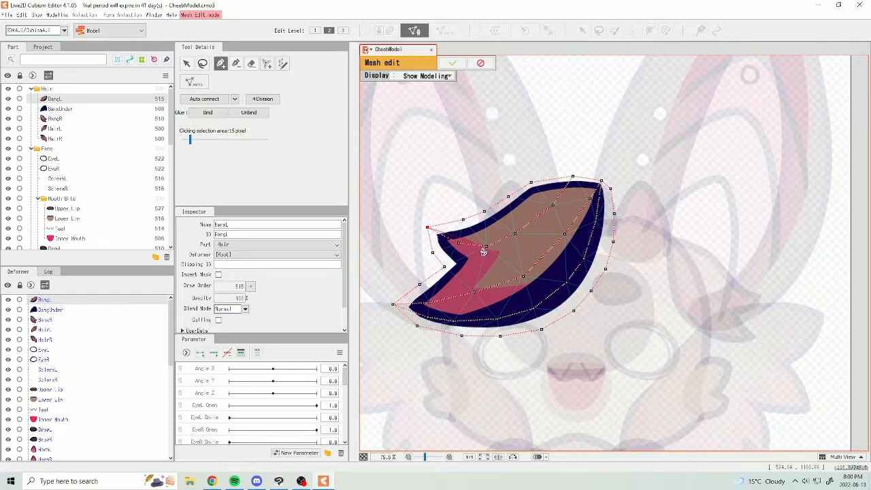
Adjust the vertices of BangL's upper inner line and apply the mesh.
left_click(186, 63)
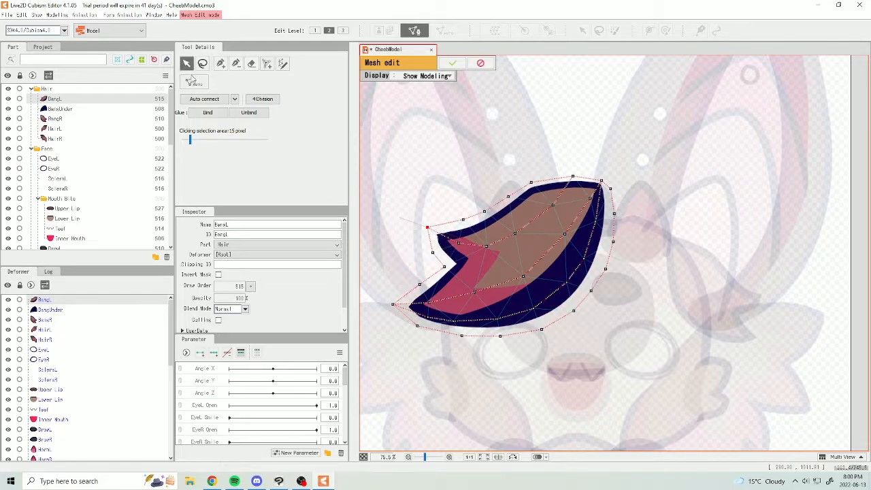
left_click_drag(492, 248, 496, 255)
left_click(458, 243)
left_click_drag(491, 258, 520, 233)
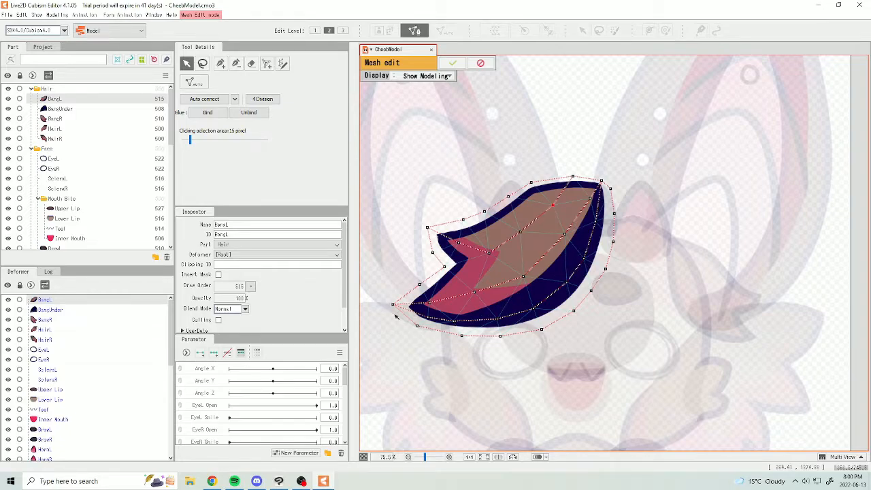
left_click(452, 63)
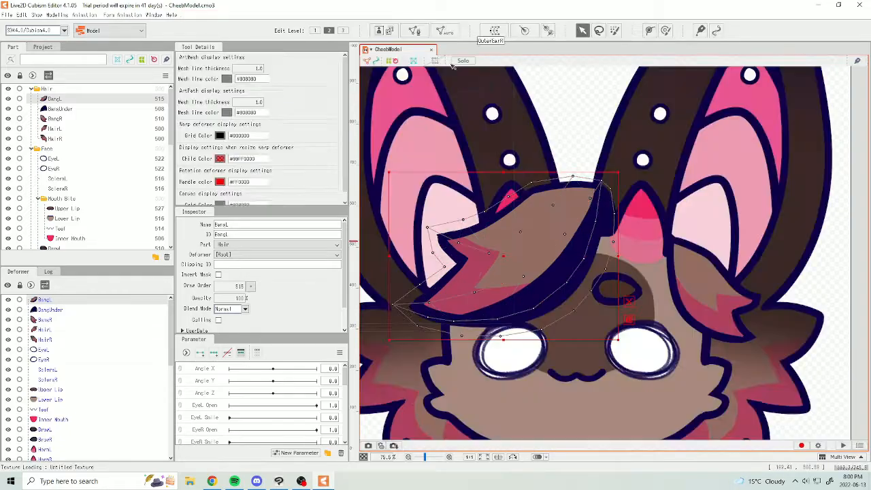
Open BangUnder in manual mesh editing and erase its default mesh.
left_click(82, 109)
left_click(414, 30)
left_click(252, 64)
Outline BangUnder with a closed loop of mesh points, add two inner lines across it, and apply the mesh.
left_click(220, 63)
left_click(535, 244)
left_click(541, 208)
left_click(567, 183)
left_click(590, 172)
left_click(615, 179)
left_click(627, 202)
left_click(626, 218)
left_click(619, 240)
left_click(604, 242)
left_click(585, 245)
left_click(557, 252)
left_click(535, 255)
left_click(186, 63)
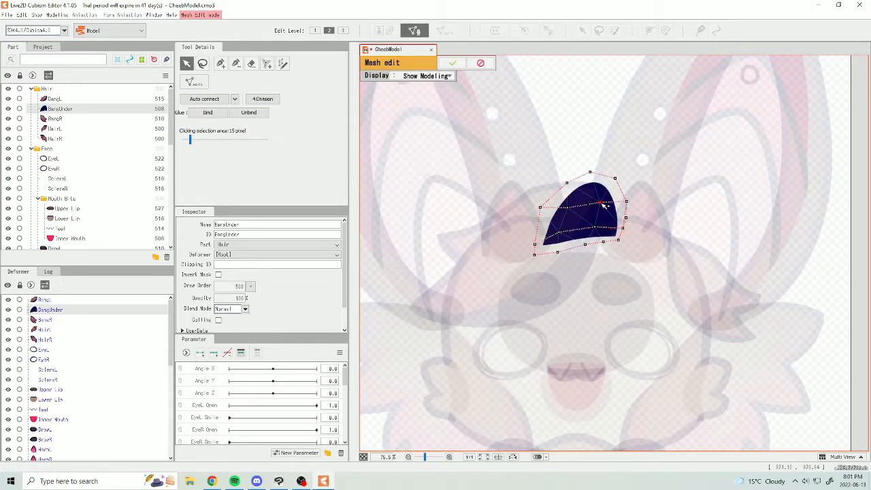
left_click(452, 63)
Open BangR in manual mesh editing and erase its default mesh.
left_click(55, 118)
left_click(414, 30)
left_click(251, 63)
Outline BangR with a closed loop of mesh points slightly outside its edge.
key("p")
left_click(661, 231)
left_click(656, 262)
left_click(660, 291)
left_click(671, 316)
left_click(692, 336)
left_click(724, 348)
left_click(749, 348)
left_click(705, 237)
left_click(678, 229)
Add inner lines of mesh points from BangR's upper corner toward its two lower tips, and apply the mesh.
left_click(662, 231)
left_click(691, 253)
left_click(716, 277)
left_click(735, 294)
left_click(769, 301)
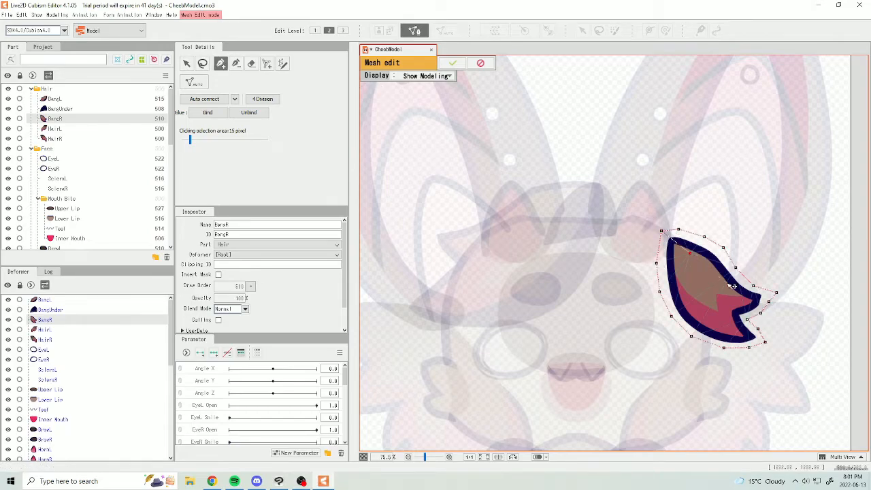
left_click(186, 64)
key("v")
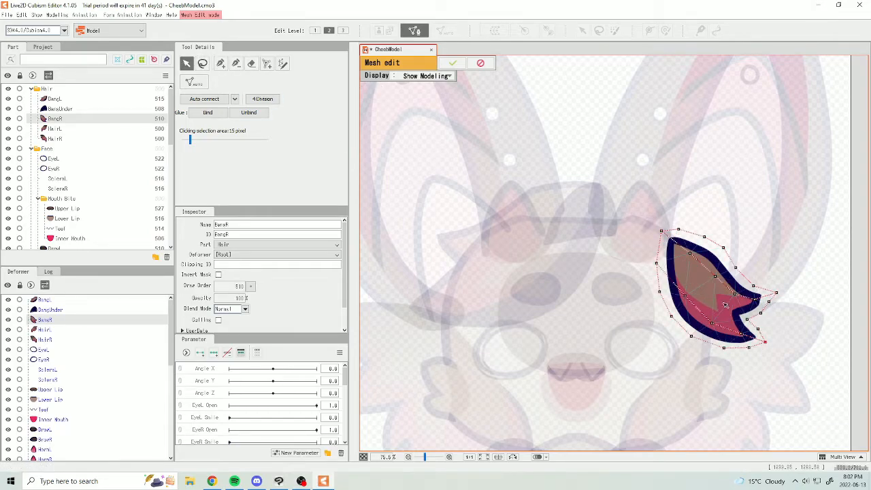
left_click(452, 63)
Open HairL in manual mesh editing and erase its default mesh.
left_click(55, 129)
scroll(636, 134, "down", 2)
scroll(567, 248, "up", 2)
left_click(414, 29)
key("e")
mouse_move(475, 154)
left_mouse_down()
mouse_move(488, 380)
mouse_move(723, 381)
left_mouse_up()
Outline HairL with a closed loop of mesh points following its tufts.
key("p")
left_click(603, 166)
left_click(623, 157)
mouse_move(735, 166)
left_mouse_down()
mouse_move(714, 249)
mouse_move(679, 288)
mouse_move(662, 328)
mouse_move(650, 317)
mouse_move(572, 346)
mouse_move(517, 341)
mouse_move(578, 194)
mouse_move(603, 166)
left_mouse_up()
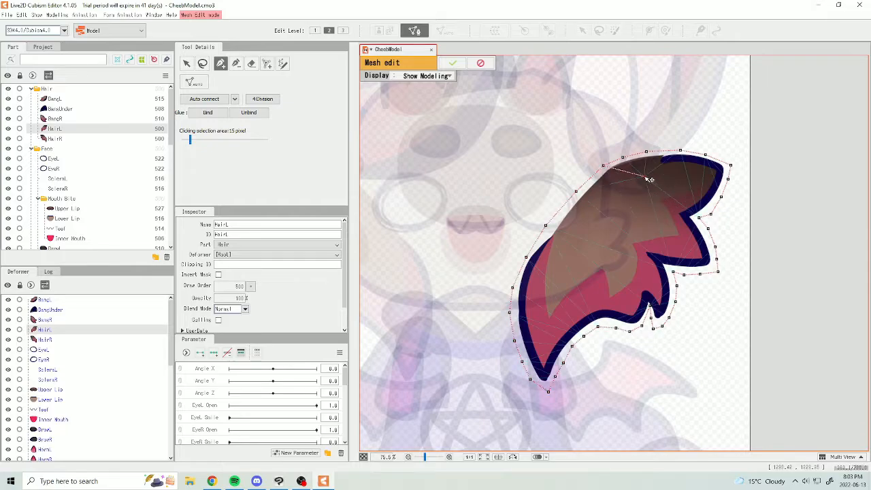
Add two rows of mesh points across HairL's upper section, meeting at the upper-right tuft tip.
left_click(645, 169)
left_click(681, 172)
left_click(715, 168)
left_click(731, 166)
left_click(715, 184)
left_click(689, 196)
left_click(662, 199)
left_click(621, 194)
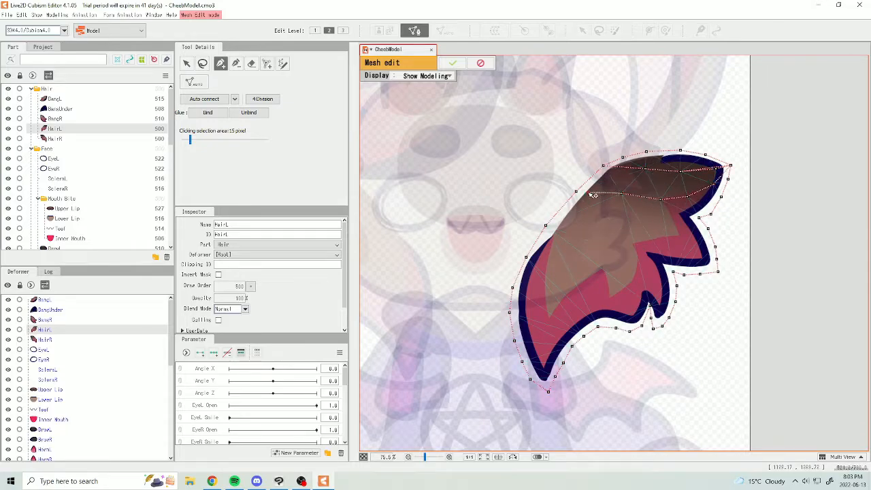
Add rows of mesh points across HairL's middle section, running to the middle-right tuft tip.
left_click_drag(701, 216, 566, 211)
left_click(599, 232)
left_click(636, 246)
left_click(673, 272)
left_click(598, 231)
left_click(645, 232)
left_click(679, 238)
left_click(718, 272)
left_click(186, 64)
Add a row of mesh points from HairL's small lower tuft up toward its left edge, and adjust one vertex.
left_click(220, 63)
left_click(654, 329)
left_click(662, 304)
left_click(652, 275)
left_click(614, 262)
left_click(568, 242)
left_click(187, 63)
left_click_drag(615, 262, 620, 267)
Add a row of mesh points from HairL's left edge down to the lower edge beside the small tuft.
left_click(221, 63)
left_click(526, 257)
left_click(561, 277)
left_click(604, 293)
left_click(623, 307)
left_click(631, 318)
left_click(630, 332)
left_click(187, 64)
Add inner lines of mesh points running down into HairL's lowest tip.
left_click(222, 63)
left_click_drag(575, 286, 548, 395)
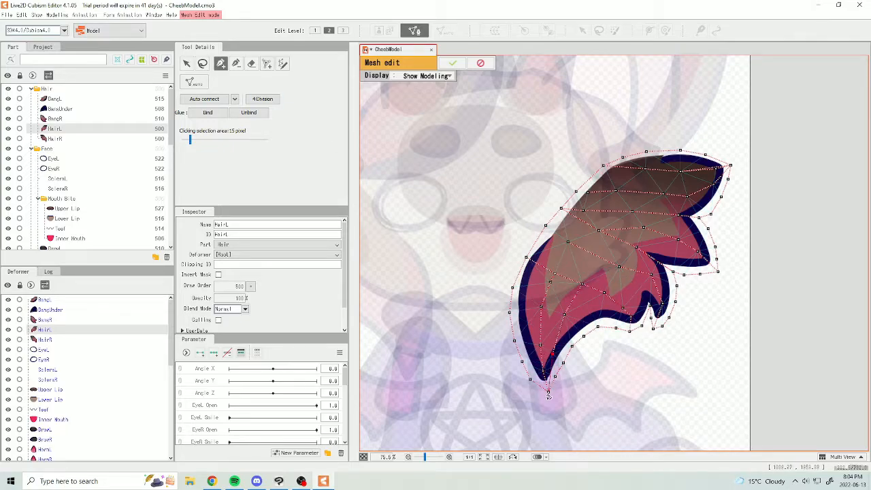
key("v")
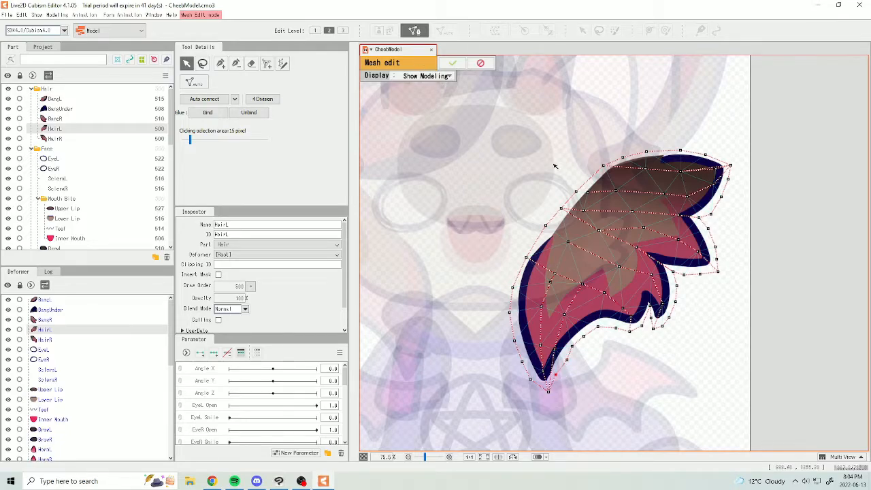
Copy HairL's whole mesh and erase HairR's default mesh to make room for it.
left_click_drag(474, 111, 749, 416)
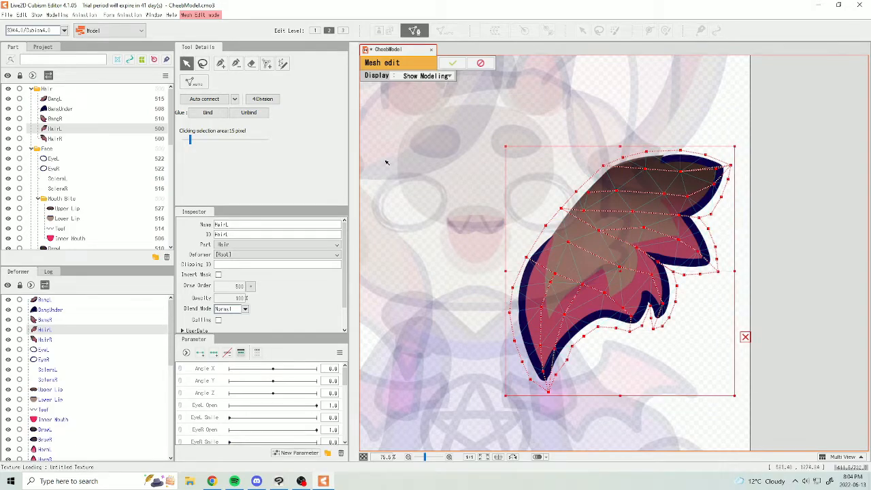
left_click(452, 63)
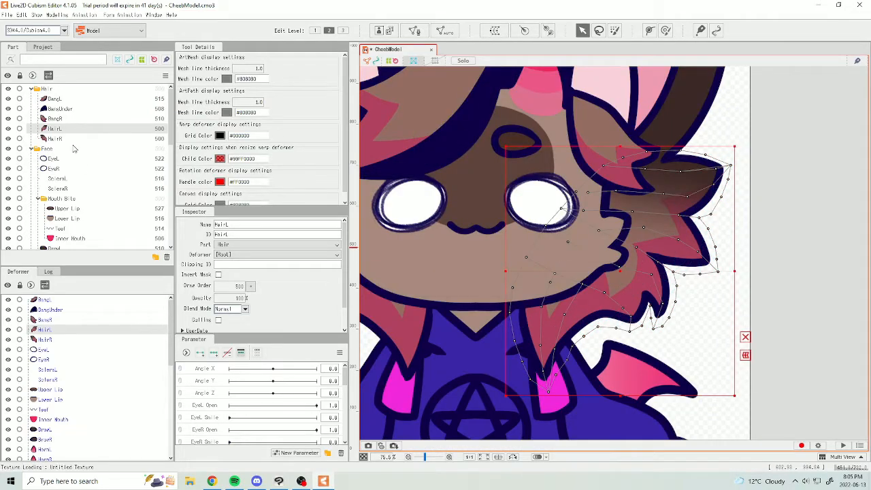
left_click(73, 141)
scroll(469, 171, "down", 3)
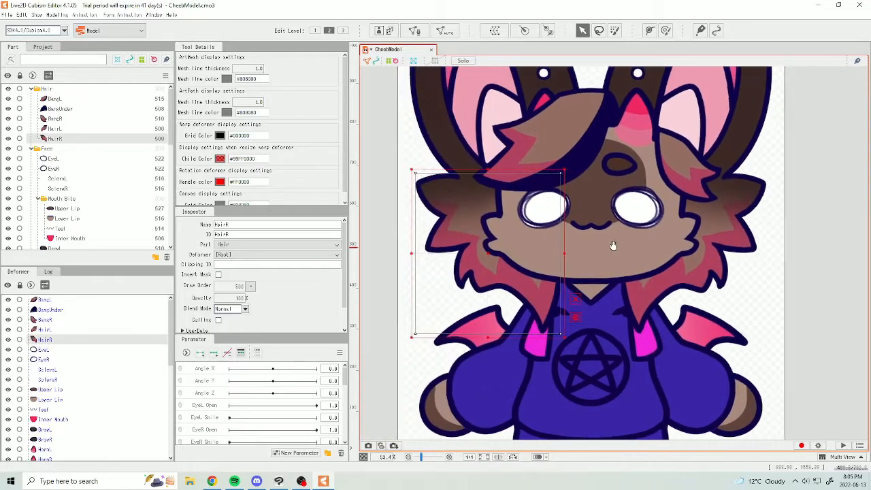
left_click(415, 30)
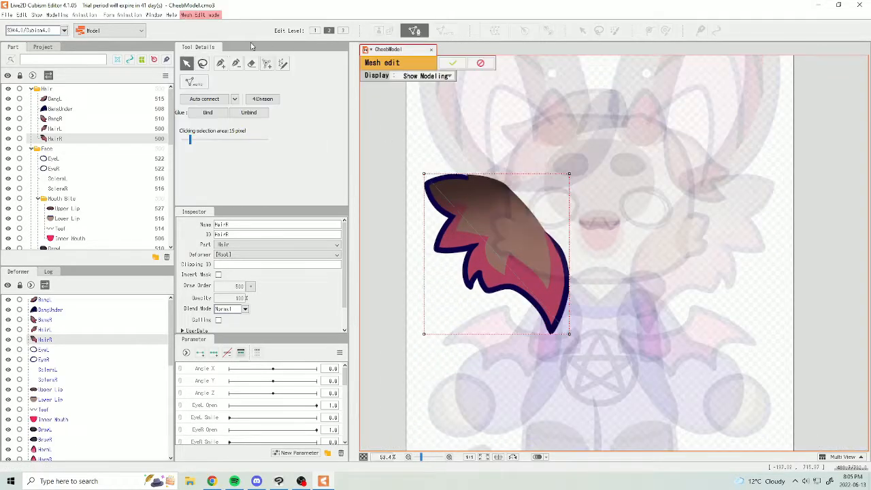
left_click(251, 63)
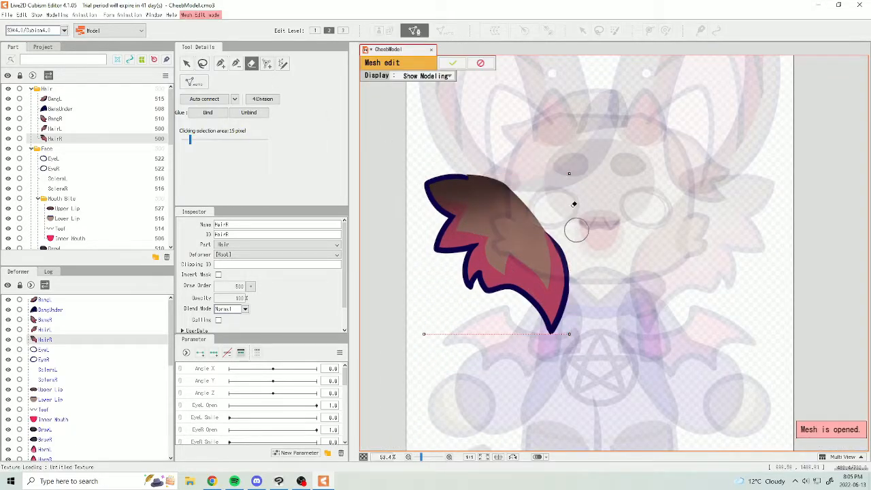
Paste the copied mesh into HairR, mirror it horizontally and fit its width to the hair shape.
left_click(634, 248)
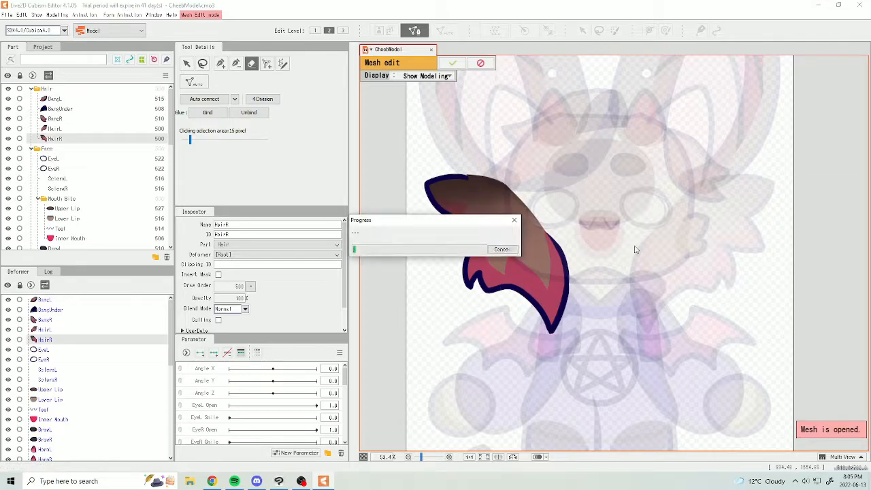
left_click_drag(714, 252, 657, 260)
left_click_drag(716, 256, 416, 255)
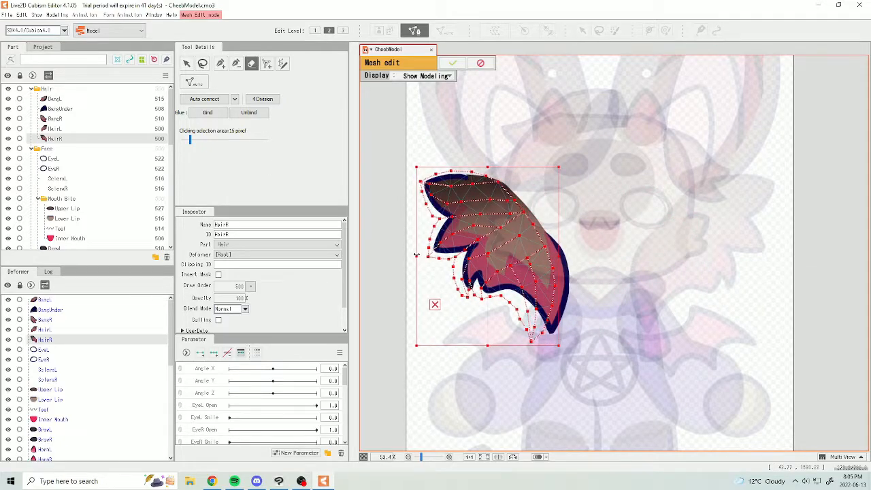
left_click_drag(559, 256, 579, 256)
left_click_drag(579, 255, 582, 256)
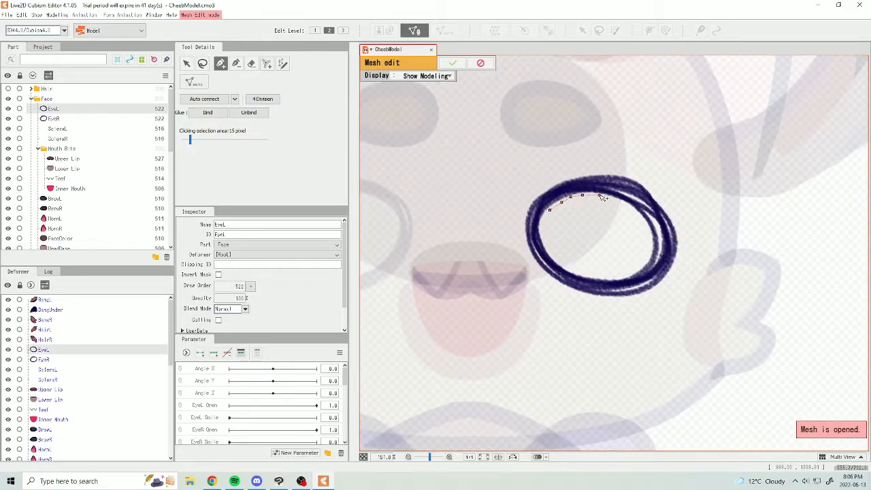
Complete the inner ring of mesh points along the inside of EyeL's outline.
left_click(641, 217)
left_click(646, 226)
left_click(650, 251)
left_click(595, 270)
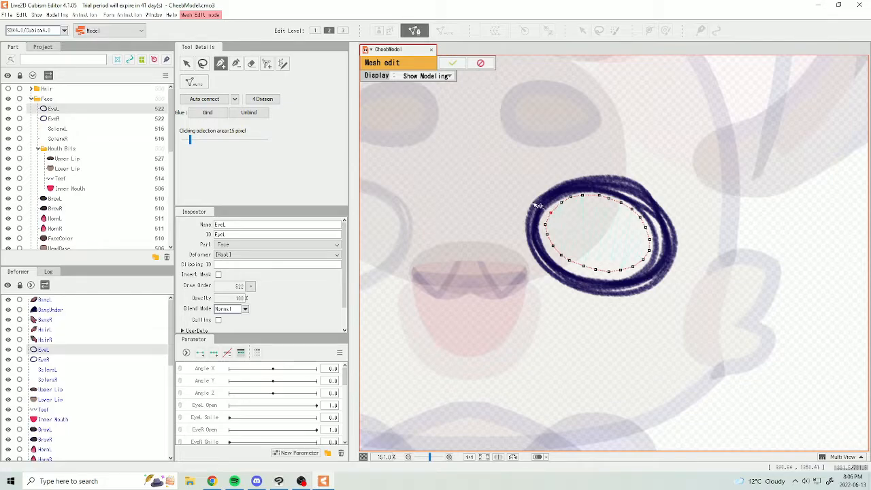
Surround EyeL's outline with an outer ring of mesh points and adjust a point along its lower edge.
left_click(525, 198)
left_click(520, 213)
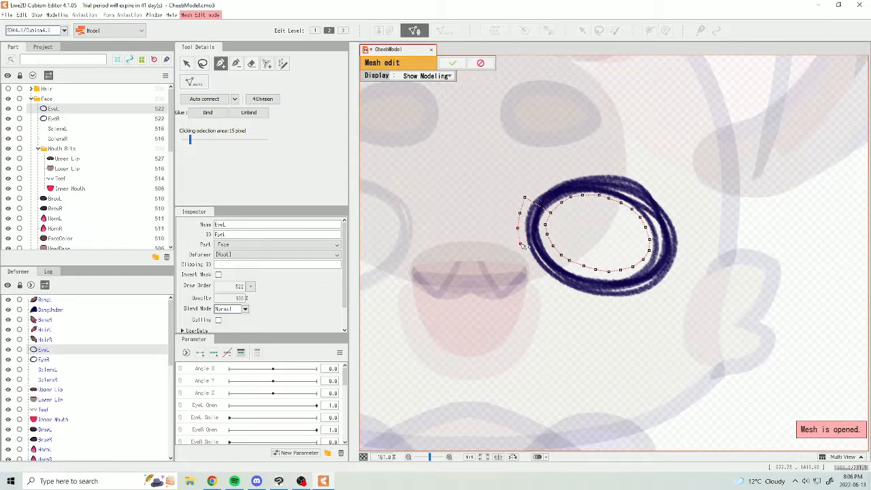
left_click(545, 278)
left_click(625, 304)
left_click(647, 299)
left_click(660, 291)
left_click(672, 282)
left_click(680, 271)
left_click(684, 247)
left_click(186, 63)
left_click_drag(590, 299, 588, 301)
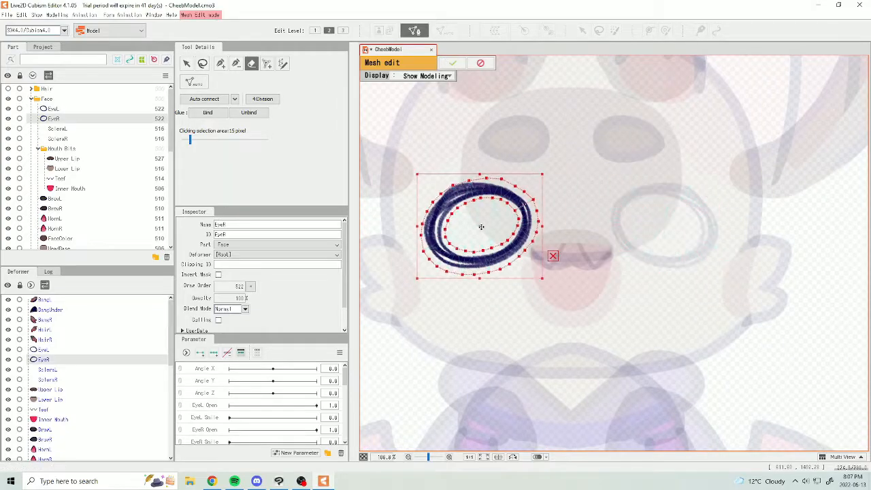
Replace ScleraL's mesh with a manual outline of points around the white of the eye.
scroll(393, 252, "up", 3)
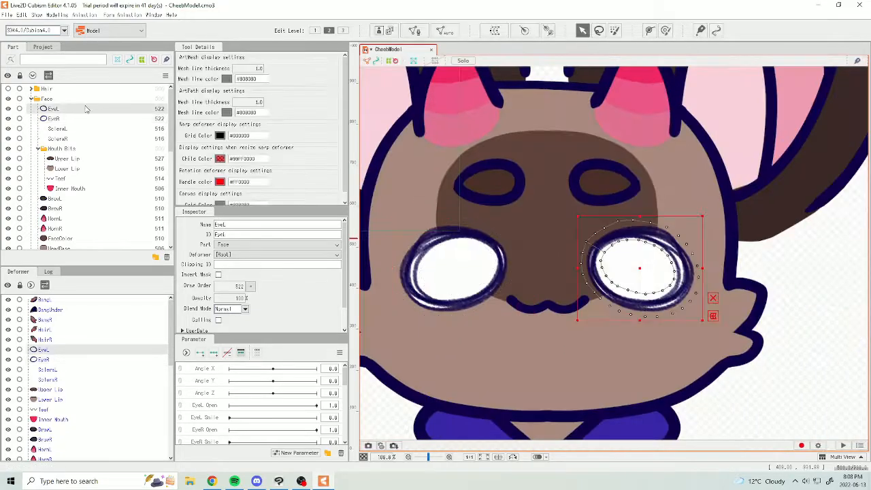
left_click(417, 31)
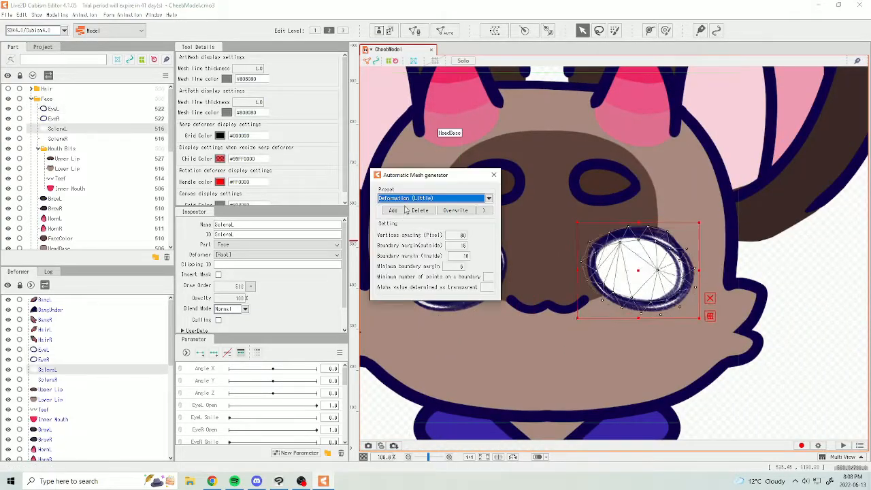
left_click(416, 30)
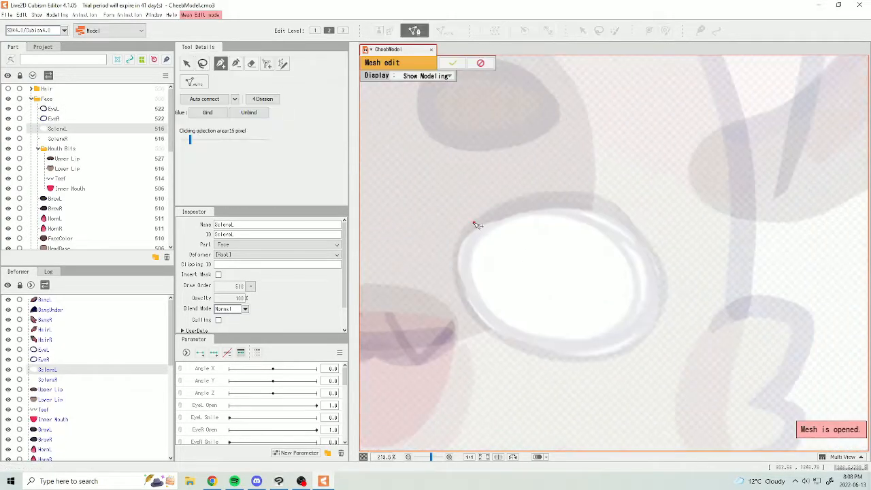
mouse_move(474, 225)
left_mouse_down()
mouse_move(563, 203)
mouse_move(619, 214)
mouse_move(651, 344)
mouse_move(506, 352)
mouse_move(462, 232)
mouse_move(548, 234)
mouse_move(671, 296)
mouse_move(454, 252)
mouse_move(509, 293)
mouse_move(666, 320)
mouse_move(466, 322)
left_mouse_up()
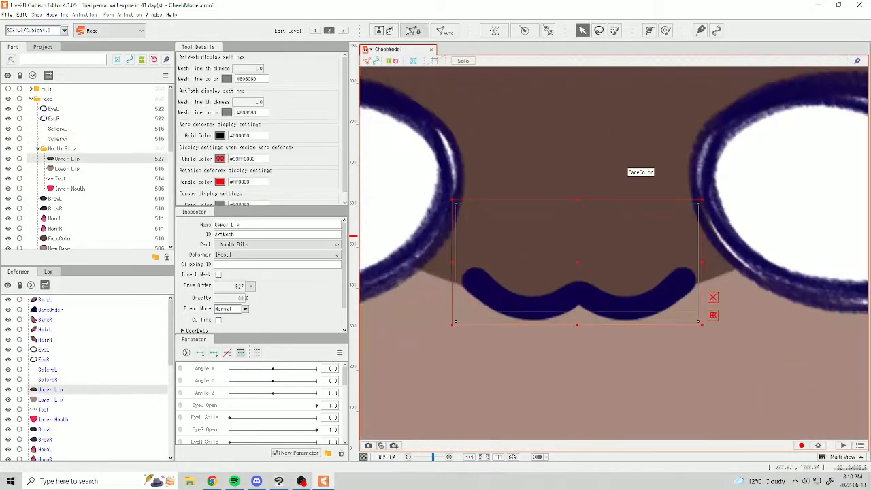
Outline Upper Lip's dark lip line with mesh points and add a centre row along its length.
left_click(409, 30)
left_click(424, 267)
left_click(426, 280)
left_click(435, 292)
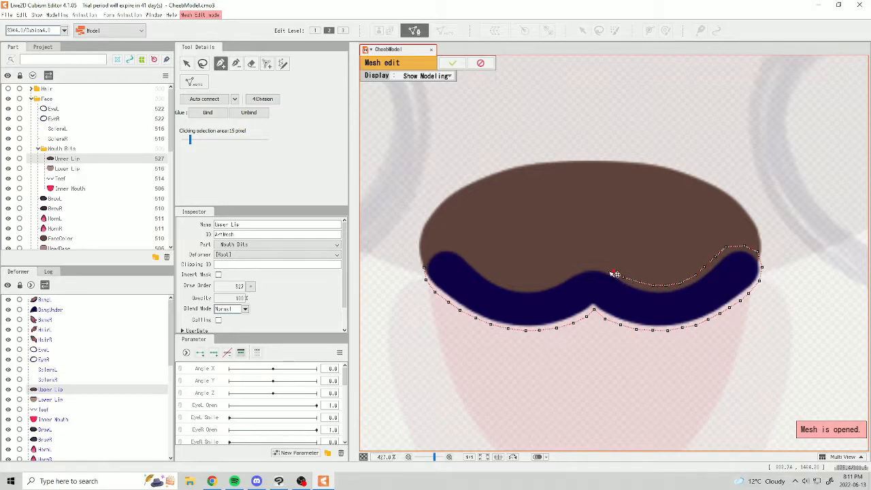
mouse_move(602, 269)
left_mouse_down()
mouse_move(610, 270)
mouse_move(579, 274)
left_mouse_up()
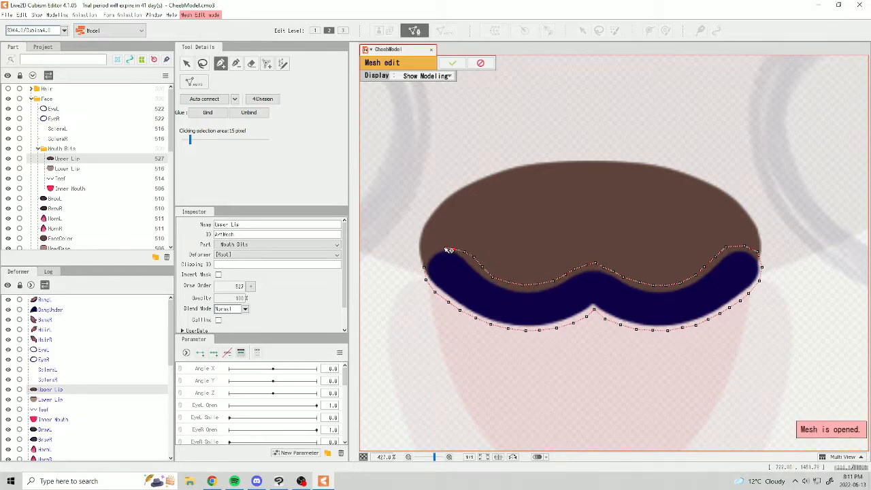
mouse_move(434, 260)
left_mouse_down()
mouse_move(485, 296)
mouse_move(560, 302)
mouse_move(592, 288)
mouse_move(668, 310)
mouse_move(708, 298)
mouse_move(754, 266)
left_mouse_up()
left_click(757, 256)
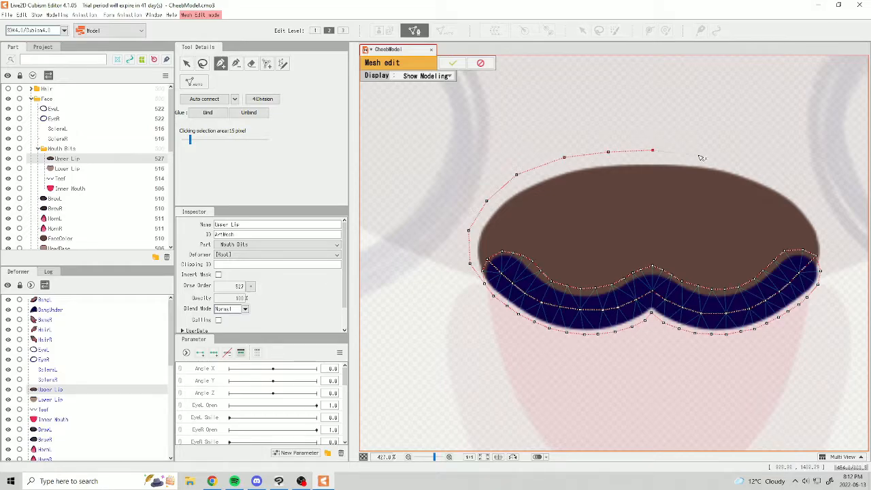
Outline the brown area above Upper Lip's dark line and add a row of mesh points across its middle.
left_click(831, 255)
left_click(821, 271)
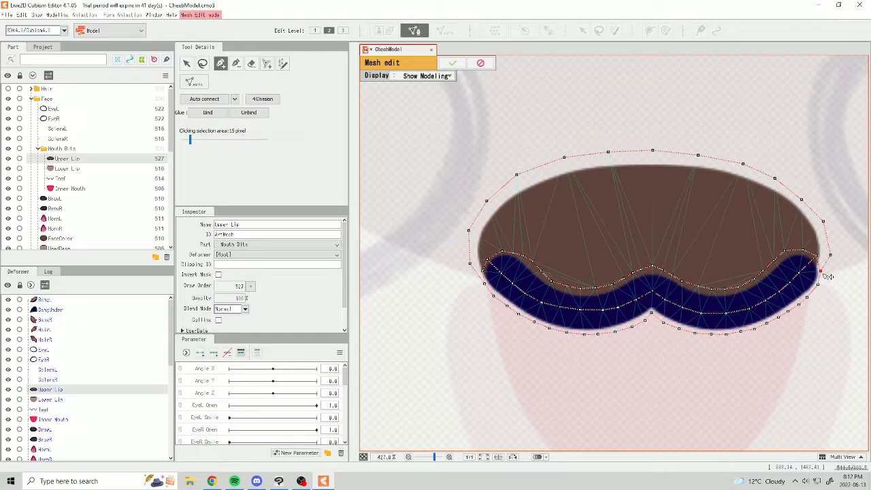
left_click(511, 220)
left_click(560, 217)
left_click(625, 218)
left_click(680, 216)
left_click(749, 222)
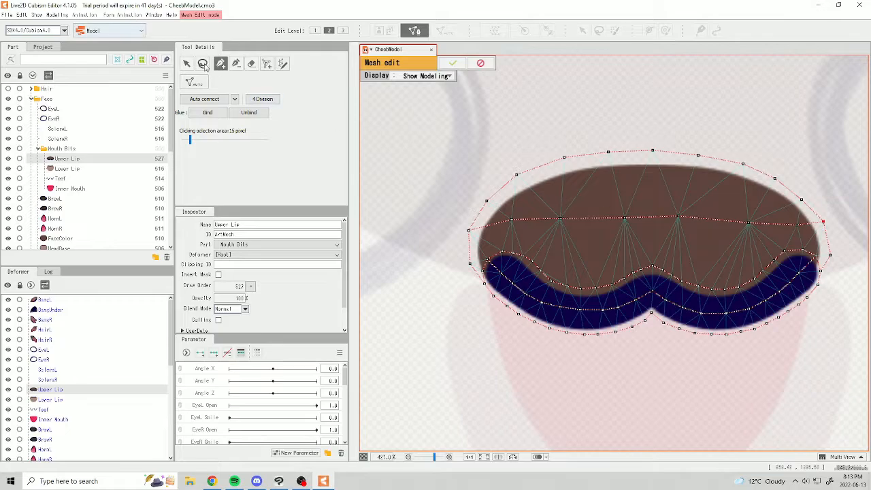
Arch Upper Lip's middle row of mesh points by raising its inner points and lowering the one near the left end.
left_click(186, 63)
left_click_drag(625, 217, 628, 197)
left_click_drag(673, 217, 679, 202)
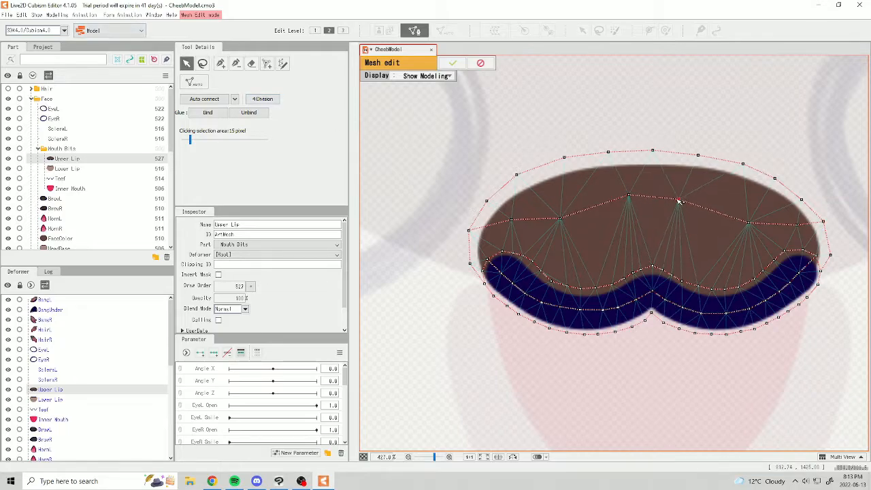
left_click_drag(751, 225, 751, 211)
left_click_drag(560, 219, 559, 206)
left_click_drag(514, 222, 512, 231)
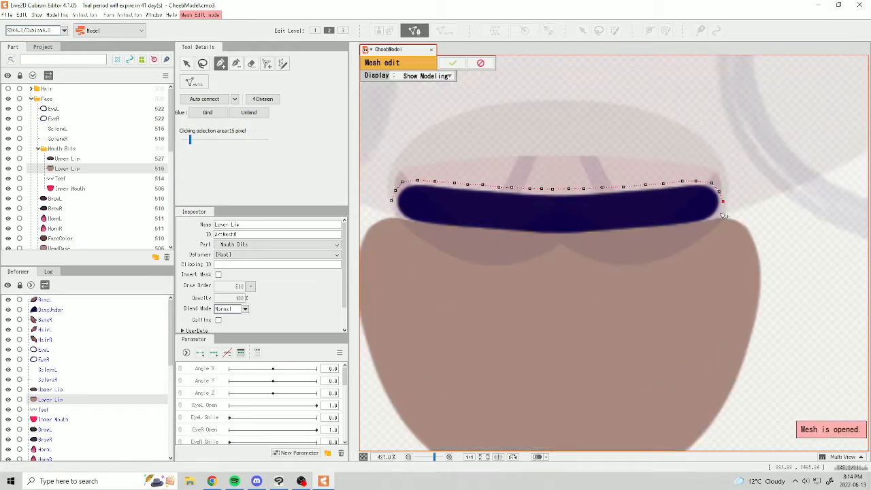
Outline Lower Lip's dark lip line and the brown area beneath it with mesh points.
mouse_move(725, 216)
left_mouse_down()
mouse_move(610, 239)
mouse_move(472, 235)
mouse_move(414, 204)
mouse_move(544, 216)
mouse_move(718, 204)
left_mouse_up()
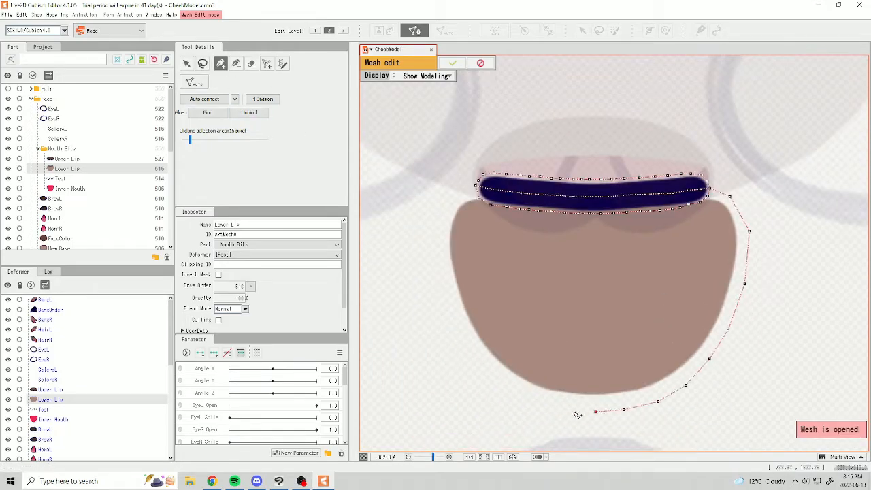
mouse_move(576, 413)
left_mouse_down()
mouse_move(443, 278)
mouse_move(477, 192)
left_mouse_up()
left_click(547, 307)
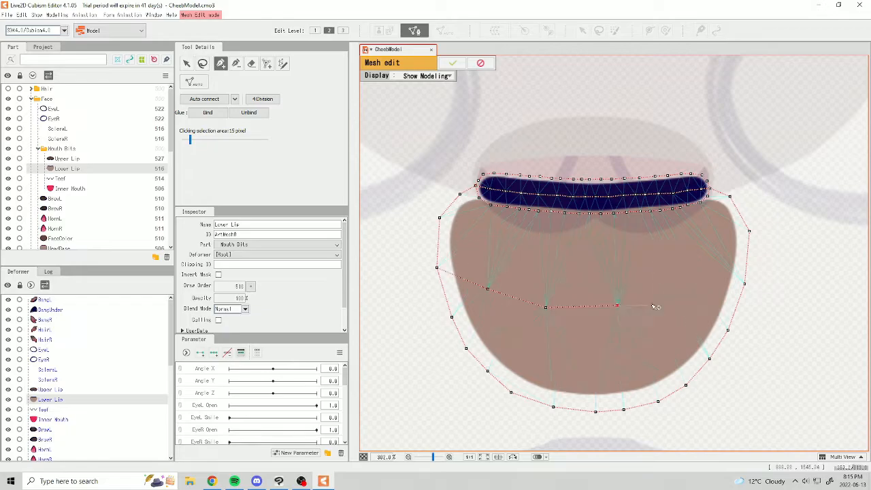
left_click(624, 307)
left_click(675, 293)
left_click(717, 266)
left_click(749, 231)
key("ctrl+z")
key("ctrl+z")
key("ctrl+z")
key("ctrl+z")
key("ctrl+z")
Add a straight row of mesh points across Lower Lip's brown area and finish its mesh edit.
left_click(437, 268)
left_click(745, 284)
left_click(186, 64)
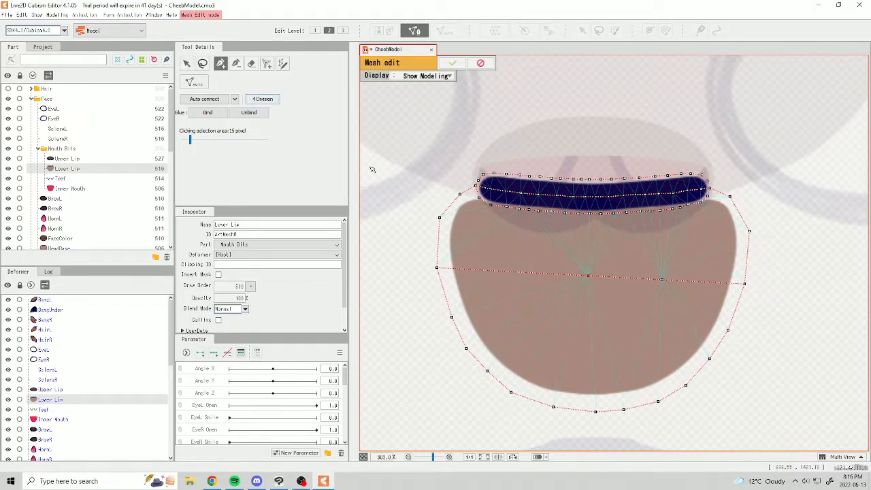
scroll(688, 233, "down", 3)
left_click(452, 63)
Generate an automatic mesh for BrowL using the Deformation (Little) preset.
left_click(64, 179)
left_click(80, 190)
scroll(72, 177, "down", 1)
left_click(67, 166)
scroll(624, 131, "up", 3)
left_click(445, 31)
left_click(416, 197)
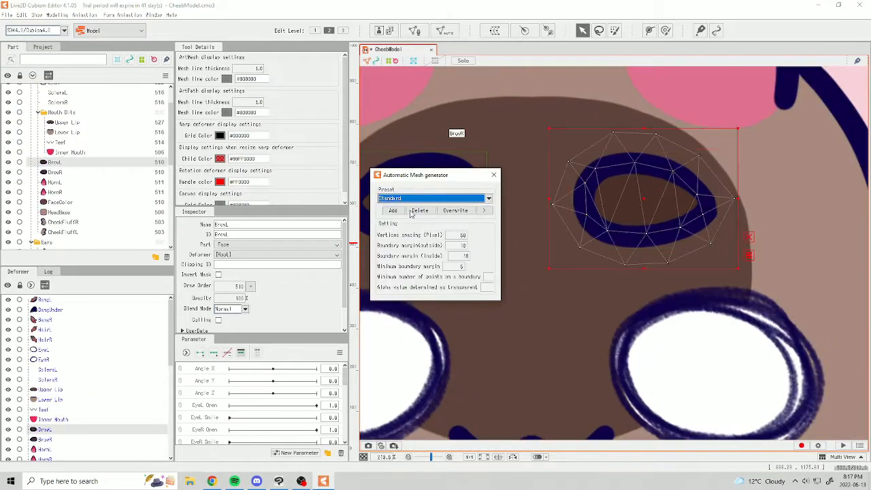
left_click(410, 213)
Include BrowR and the face parts from FaceColor through CheekFluffL in the automatic mesh generation.
left_click(56, 172)
scroll(502, 205, "down", 5)
left_click(61, 203)
left_click(68, 233, "shift")
Open OuterEarL for manual mesh editing and erase its default mesh.
scroll(68, 197, "down", 2)
left_click(61, 180)
left_click(415, 31)
left_click(251, 63)
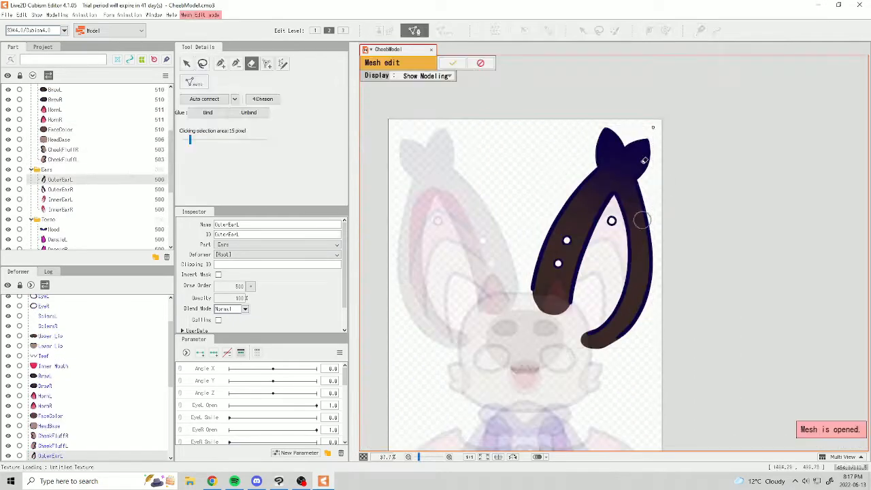
Outline OuterEarL with mesh points around its outer edge, tufted tip and inner opening, closing the loop.
left_click(221, 63)
scroll(617, 245, "up", 3)
left_click(482, 312)
left_click(483, 301)
left_click(632, 94)
left_click(655, 90)
left_click(661, 106)
left_click(656, 326)
left_click(575, 397)
left_click(615, 258)
left_click(482, 313)
Add a centre line of mesh points through both sides of OuterEarL and up toward its tufted tip.
left_click(186, 64)
left_click(220, 64)
left_click(508, 348)
left_click(566, 190)
left_click(639, 269)
left_click(603, 362)
left_click(187, 63)
left_click(220, 64)
left_click(613, 144)
Rework the mesh points in OuterEarL's tip, linking the right tuft and the notch to the junction below.
scroll(657, 130, "up", 3)
left_click(237, 64)
left_click(568, 158)
left_click(220, 63)
left_click(522, 202)
left_click_drag(573, 203, 556, 292)
left_click(635, 143)
left_click(557, 215)
Add a line of mesh points from OuterEarL's left tuft tip down toward the junction and adjust it.
left_click(501, 104)
left_click(511, 141)
left_click(522, 177)
left_click(527, 221)
left_click(186, 63)
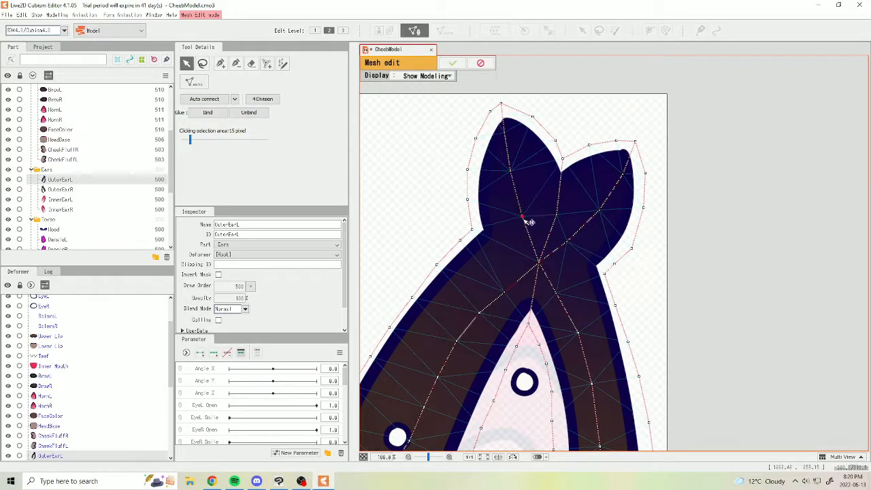
left_click_drag(525, 221, 519, 105)
Add further mesh points around the junction below OuterEarL's tufts.
scroll(469, 283, "up", 3)
left_click(222, 64)
left_click(187, 64)
left_click_drag(539, 260, 709, 147)
left_click(220, 63)
left_click(556, 208)
left_click(543, 258)
left_click(506, 254)
Delete an excess mesh point on OuterEarL, add another lower down, and finish its mesh edit.
left_click(236, 63)
left_click(471, 296)
left_click(221, 64)
left_click(514, 346)
left_click(252, 63)
scroll(558, 220, "down", 5)
left_click(449, 63)
Paste the copied OuterEarL mesh into OuterEarR and finish its mesh edit.
left_click(60, 189)
key("ctrl+e")
key("ctrl+v")
left_click(453, 63)
Generate an automatic mesh for InnerEarL with the Deformation (Little) preset.
left_click(60, 199)
left_click(445, 30)
left_click(432, 197)
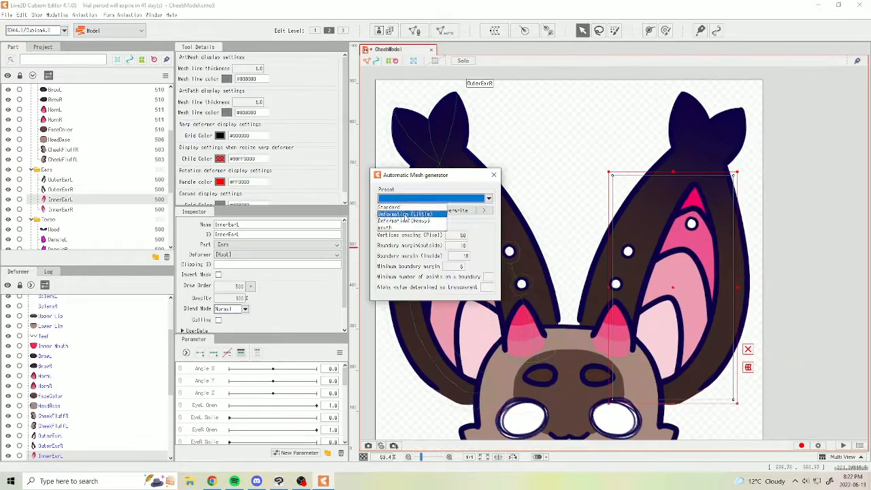
left_click(409, 212)
Edit InnerEarR's mesh, finish the mesh edit and bring up automatic mesh generation.
left_click(60, 209)
left_click(415, 30)
left_click(453, 63)
left_click(444, 31)
Hide the Torso folder, expand the Arms folder and add mesh points on ArmL.
scroll(482, 287, "up", 3)
left_click(8, 118)
left_click(32, 119)
left_click(53, 139)
left_click(415, 31)
left_click(220, 63)
left_click(544, 142)
left_click(553, 158)
left_click(604, 228)
Add another mesh point to ArmL, nudge one point, select the whole mesh and finish the mesh edit.
left_click(187, 64)
key("ctrl+a")
left_click(220, 64)
left_click(544, 192)
left_click(187, 63)
left_click_drag(671, 245, 673, 242)
key("ctrl+a")
left_click(452, 63)
Open ArmR's mesh for editing and finish the mesh edit.
left_click(53, 158)
left_click(414, 31)
left_click(452, 63)
Generate automatic meshes for HandR, the leg parts, and the Tail, WingL and WingR parts in Extra limbs.
left_click(55, 168)
left_click(445, 30)
left_click(58, 179)
left_click(48, 209)
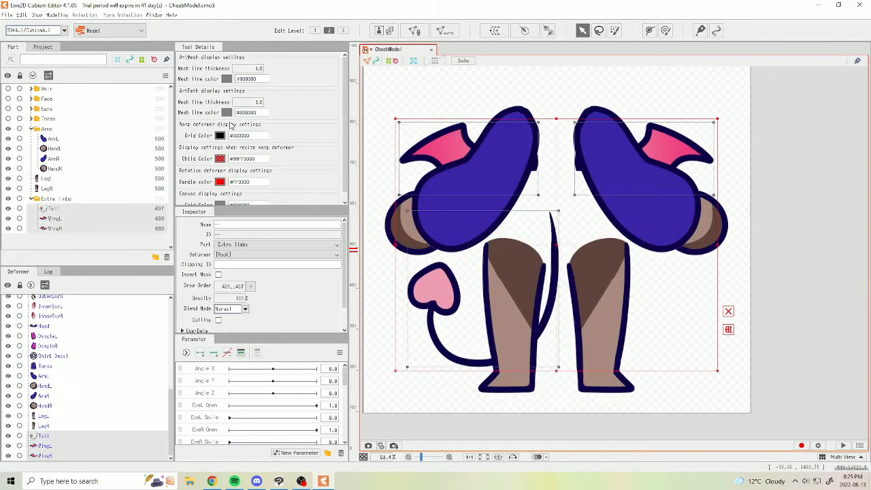
left_click(445, 31)
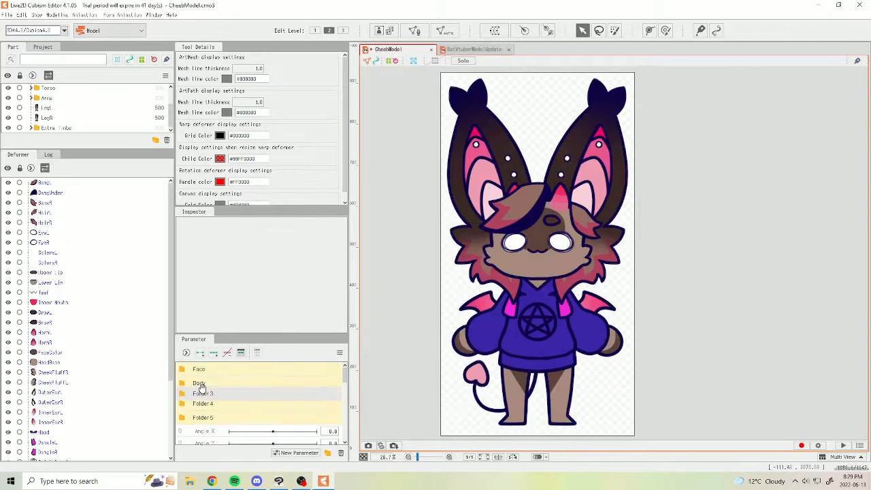
Move the Body parameter folder below Folder 5 and rename Folder 3 as Eye.
left_click_drag(201, 387, 201, 424)
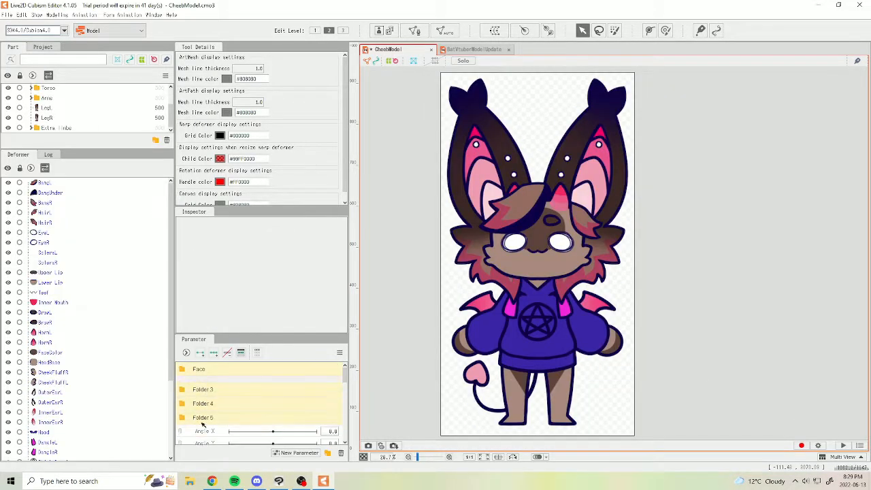
double_click(203, 383)
type("Eye")
key("Return")
Rename the parameter folders Folder 4 as Mouth and Folder 5 as Brow.
double_click(203, 397)
type("Mouth")
key("Return")
double_click(207, 413)
type("BrowArms")
key("Return")
Select a run of consecutive parameters and move them together into their parameter folder.
scroll(224, 397, "up", 3)
scroll(196, 383, "down", 3)
left_click(197, 367)
left_click(195, 405, "shift")
left_click_drag(194, 405, 201, 384)
scroll(204, 409, "down", 2)
scroll(224, 404, "up", 5)
Check BatVtuberModelUpdate's parameter folders for reference, and move Mouth Form and Mouth Open toward their folder in CheebModel.
left_click(463, 50)
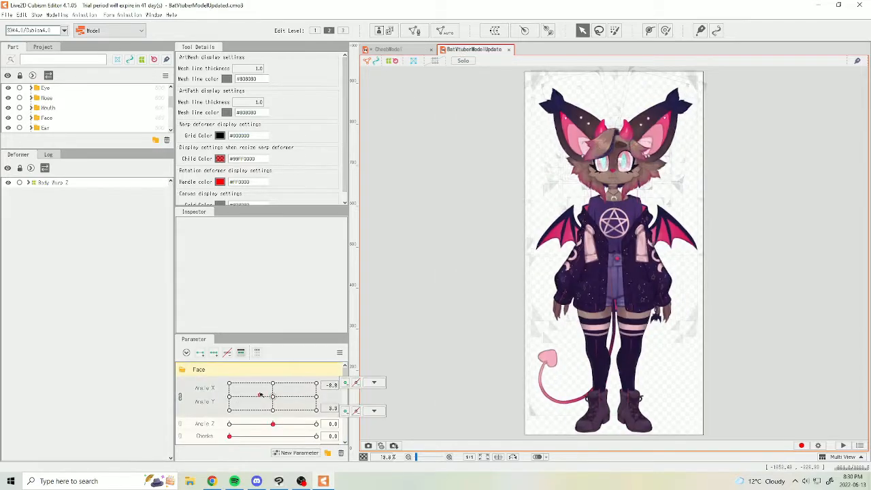
left_click(388, 49)
left_click_drag(210, 357, 204, 400)
scroll(207, 409, "down", 3)
left_click(212, 414)
left_click(212, 426, "shift")
scroll(219, 405, "down", 3)
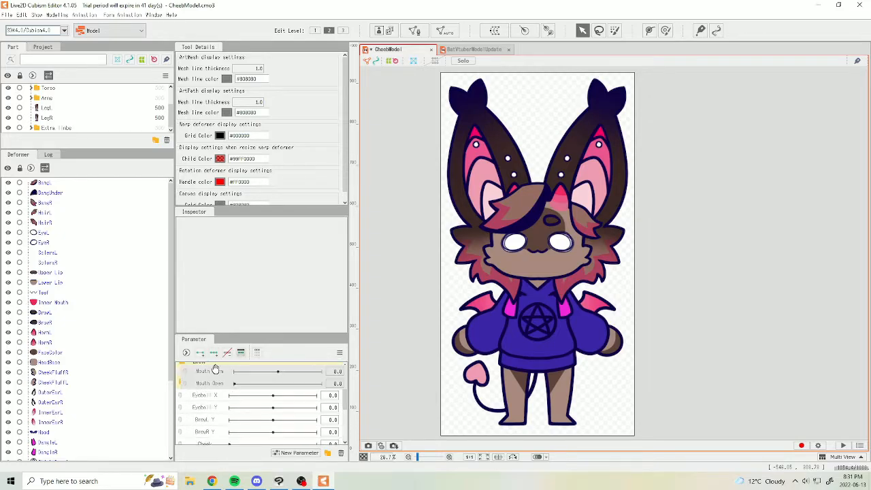
Sort the body parameters at the end of the list and name their folder Body.
scroll(210, 397, "down", 5)
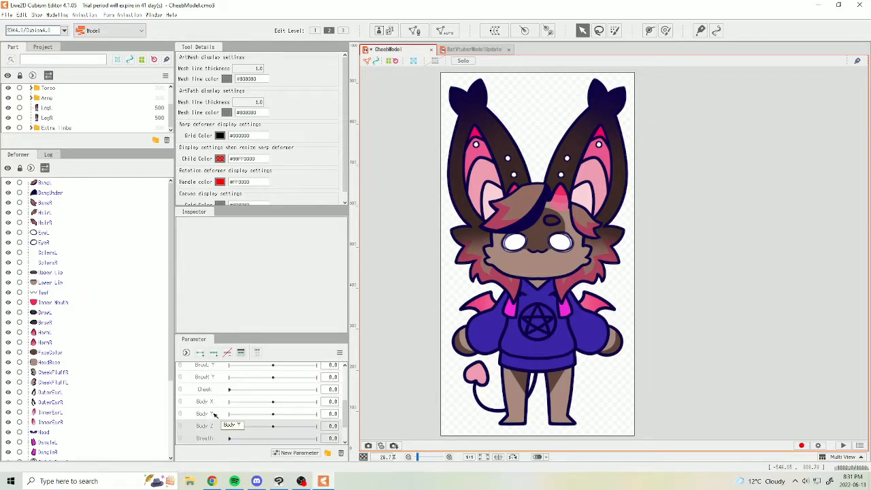
mouse_move(214, 425)
left_mouse_down()
mouse_move(214, 356)
mouse_move(258, 352)
mouse_move(249, 429)
mouse_move(206, 427)
left_mouse_up()
double_click(205, 426)
type("Body")
key("Return")
scroll(422, 369, "down", 2)
left_click_drag(681, 381, 422, 369)
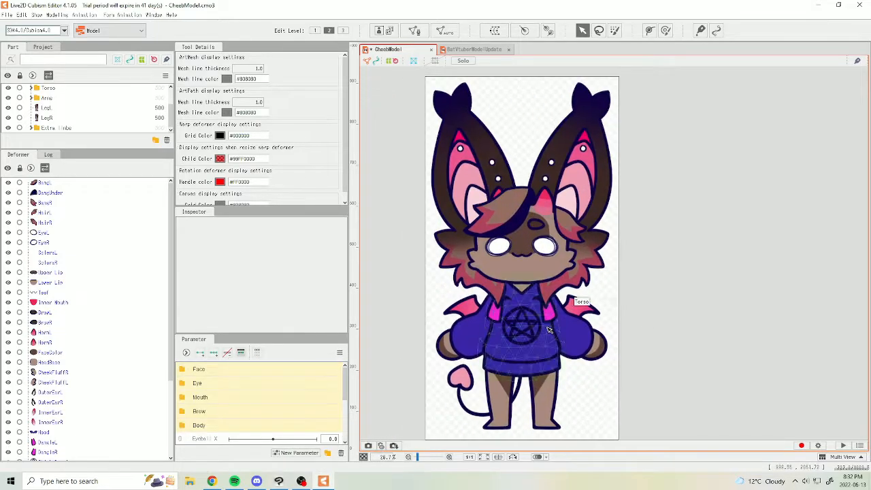
Examine the parameters inside the Face, Eye and Mouth folders, including the linked Mouth Form and Mouth Open grid.
left_click(181, 369)
left_click(139, 93)
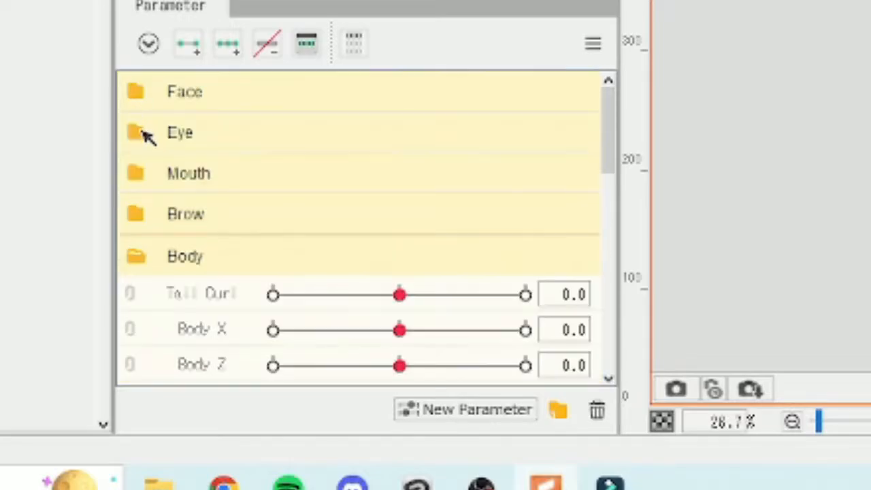
left_click(140, 134)
left_click(142, 135)
left_click(138, 179)
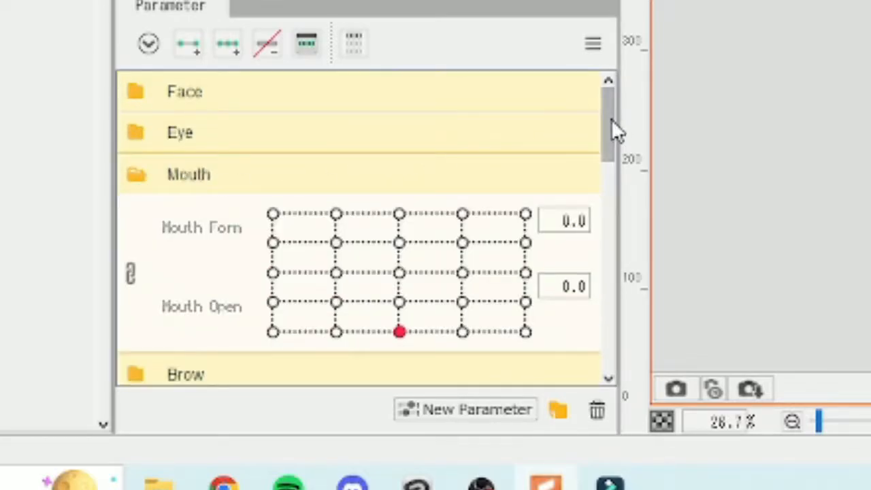
left_click_drag(611, 121, 607, 141)
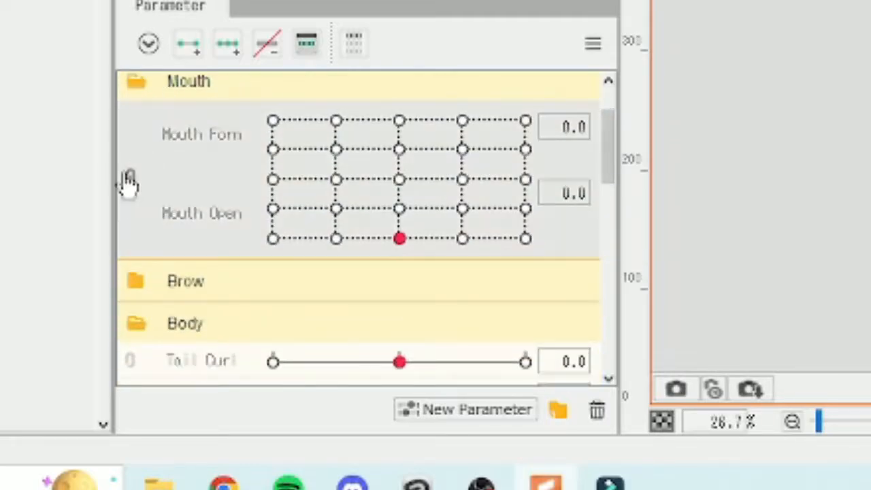
left_click(127, 182)
left_click(131, 135)
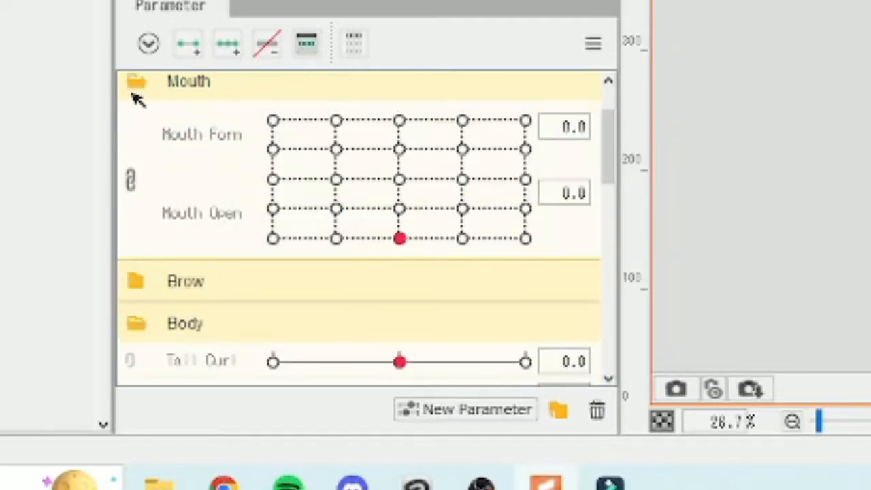
Examine the parameters inside the Brow, Body and Move folders, including the linked ear and hair physics.
left_click(135, 84)
left_click(136, 121)
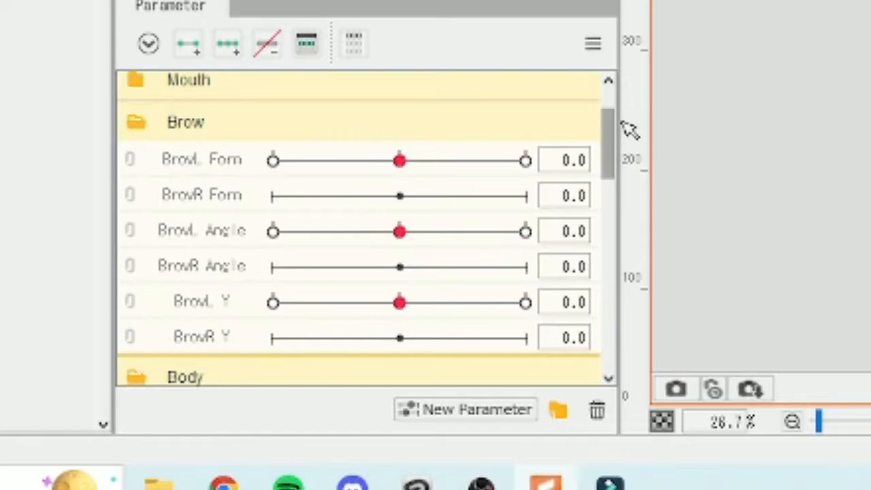
left_click_drag(608, 124, 608, 130)
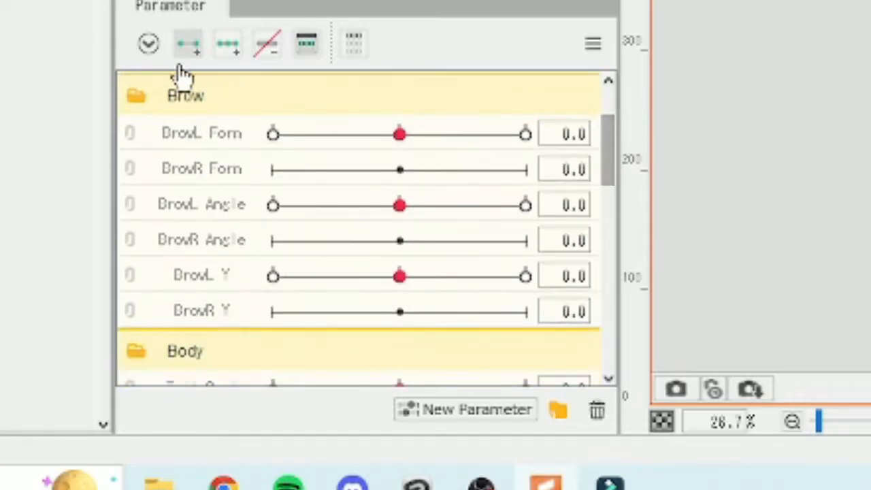
left_click(138, 99)
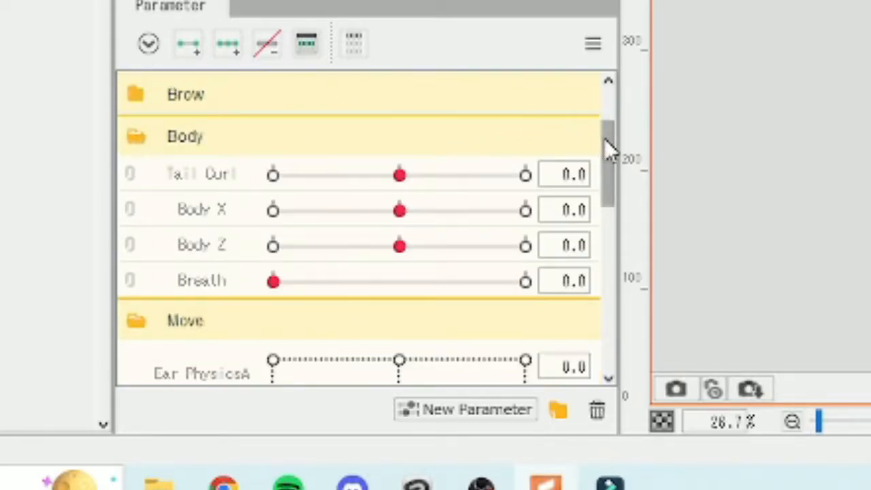
left_click_drag(605, 138, 608, 143)
left_click(140, 120)
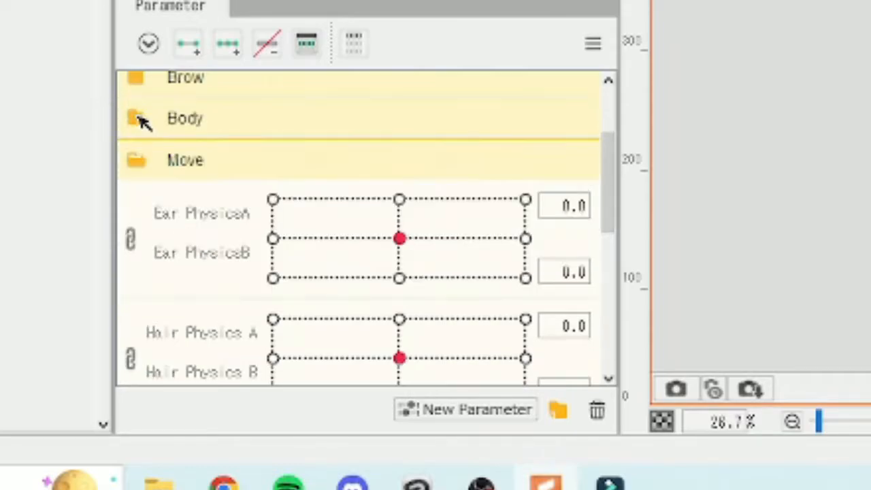
left_click_drag(610, 151, 607, 181)
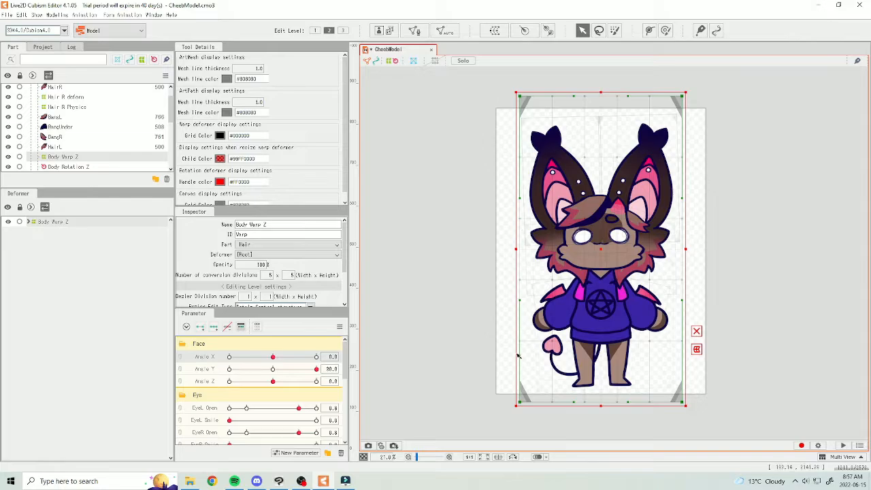
Trace the deformer hierarchy from Body Warp Z through Breath Warp and Body Rotation Z to BangUnder in the left bang's warp.
left_click_drag(685, 99, 674, 117)
key("ctrl+z")
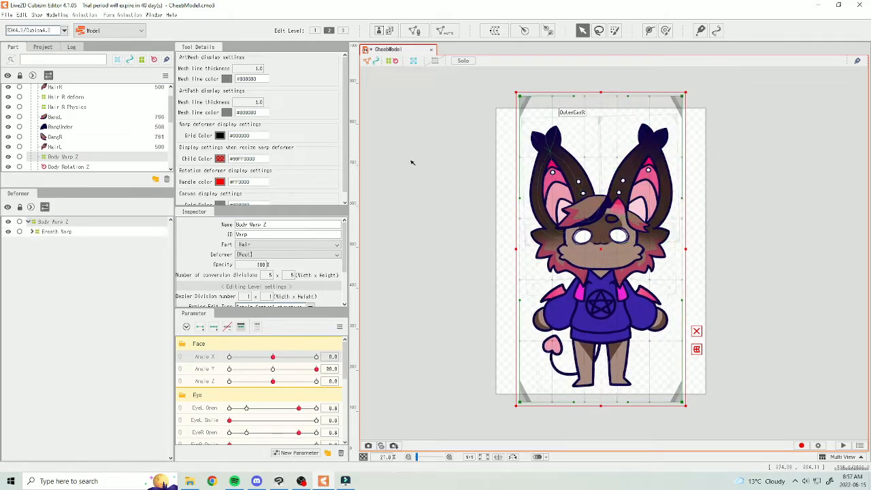
left_click(31, 232)
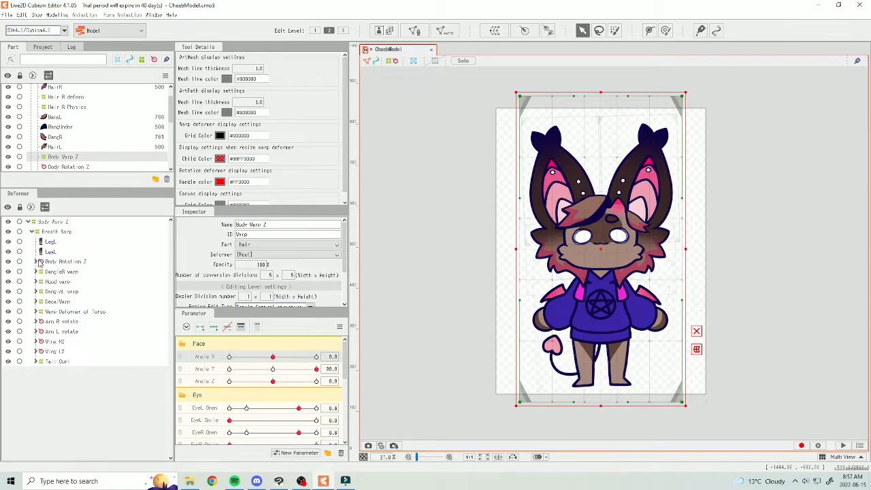
left_click(36, 262)
left_click(39, 282)
left_click(42, 304)
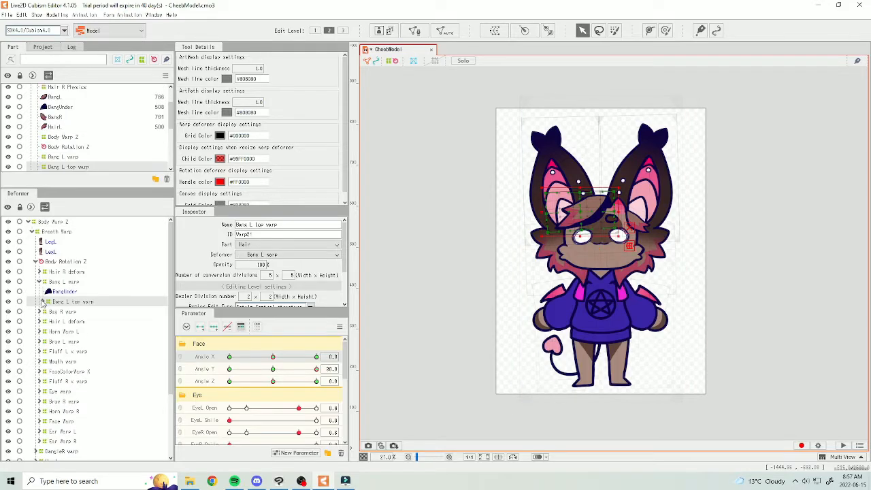
left_click(58, 292)
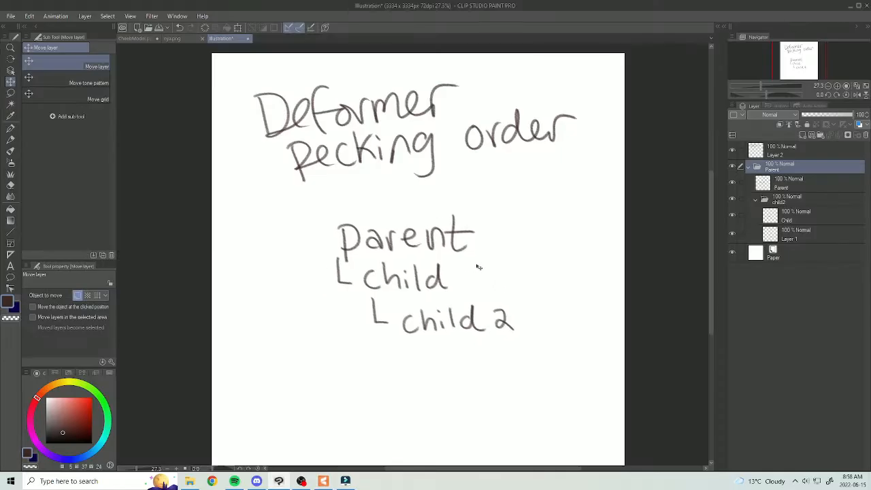
In the Clip Studio Paint diagram, shift the Parent group, the child2 group, the "child 2" text layer and the Parent group again.
mouse_move(480, 268)
left_mouse_down()
mouse_move(431, 361)
mouse_move(547, 332)
mouse_move(470, 241)
mouse_move(447, 332)
mouse_move(466, 302)
mouse_move(463, 289)
left_mouse_up()
left_click(785, 196)
mouse_move(480, 256)
left_mouse_down()
mouse_move(529, 255)
mouse_move(448, 241)
mouse_move(471, 318)
mouse_move(515, 288)
mouse_move(482, 263)
left_mouse_up()
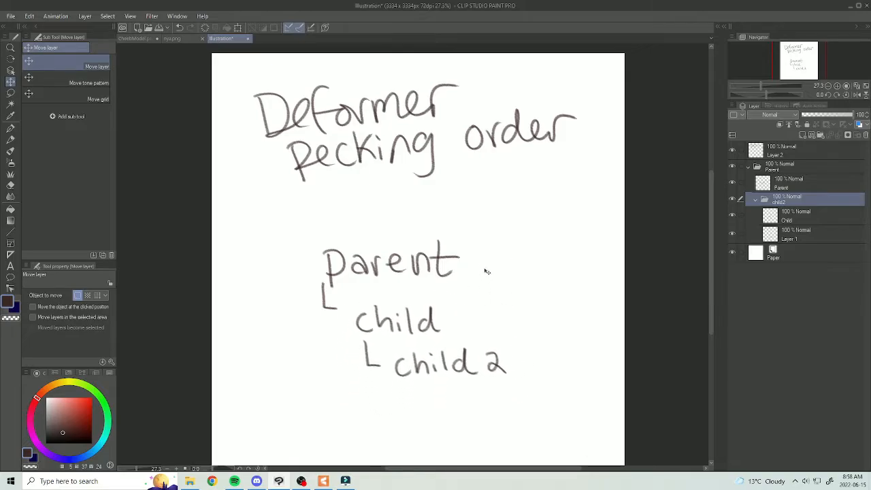
left_click(776, 235)
left_click_drag(471, 361, 527, 393)
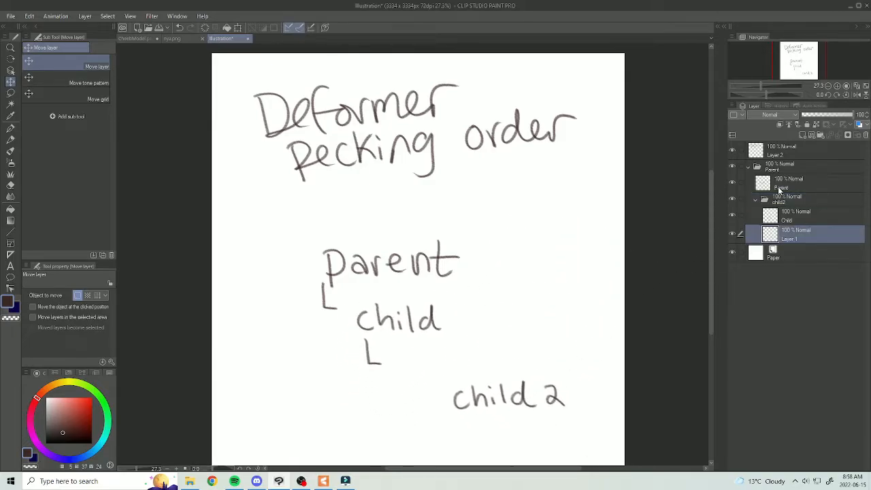
left_click(783, 169)
mouse_move(521, 295)
left_mouse_down()
mouse_move(519, 302)
mouse_move(544, 274)
mouse_move(521, 247)
mouse_move(488, 289)
left_mouse_up()
Switch back to Live2D Cubism Editor and test the Angle X, EyeL Open and EyeR Open parameters.
left_click(324, 482)
left_click_drag(273, 357, 310, 365)
left_click_drag(300, 408, 218, 412)
left_click_drag(300, 433, 248, 434)
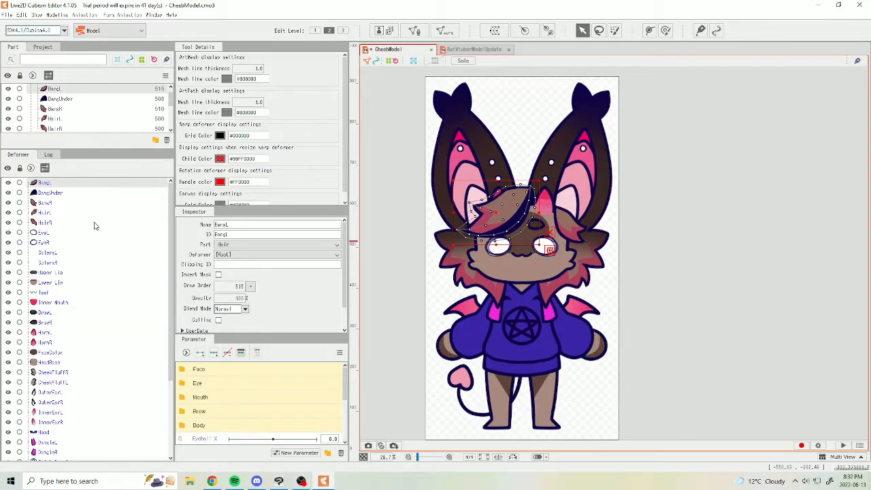
Select all art meshes and create a warp deformer named Body Warp Z as their parent, with 2 x 2 Bezier divisions.
scroll(97, 238, "down", 4)
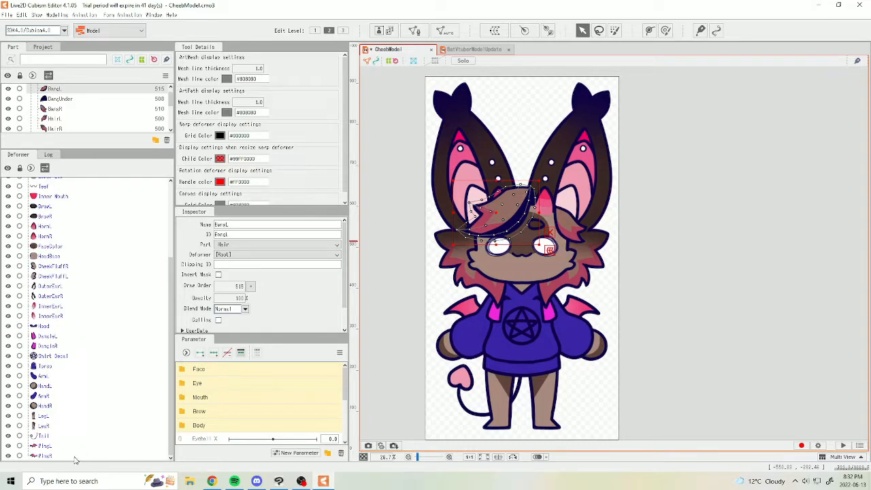
key("ctrl+a")
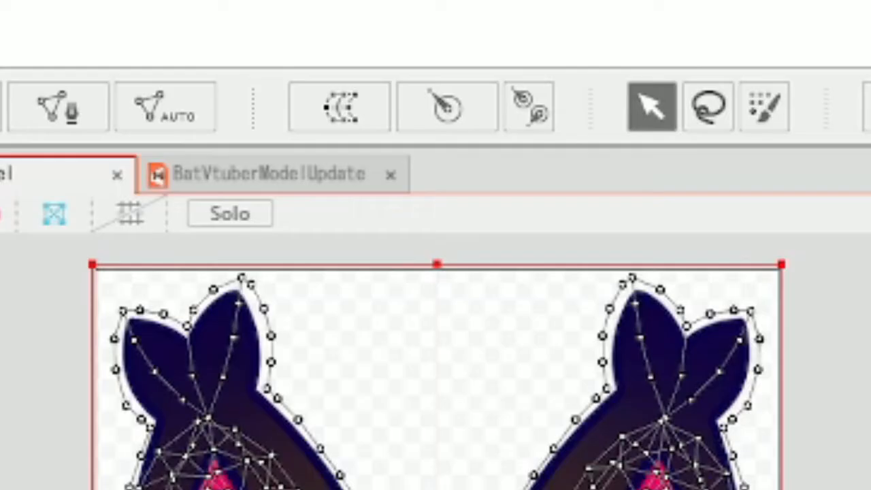
left_click(358, 115)
left_click_drag(502, 158, 367, 165)
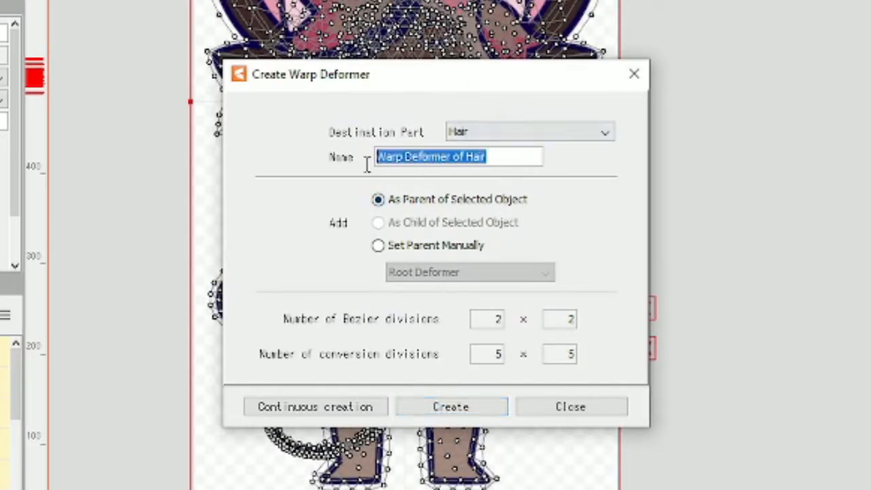
left_click(366, 165)
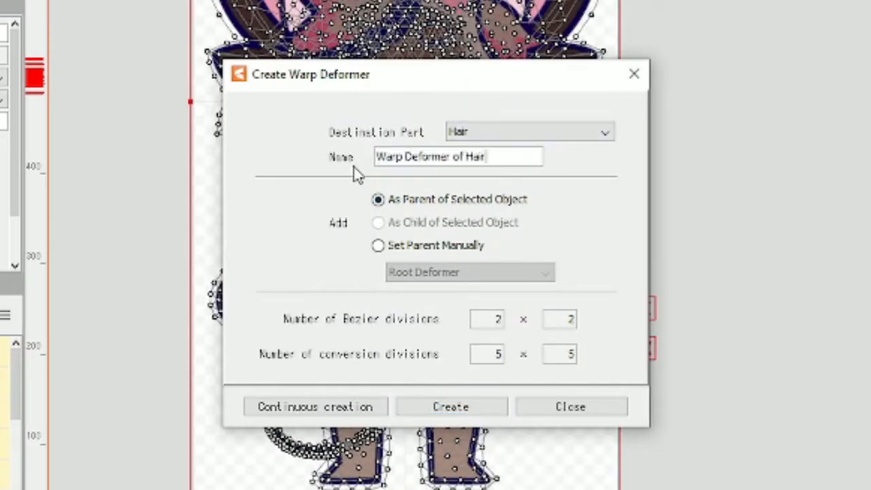
left_click_drag(504, 157, 377, 163)
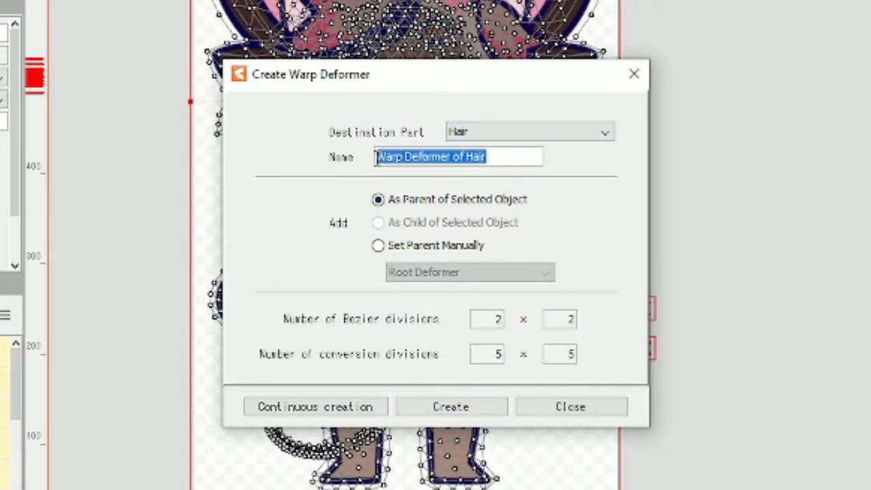
type("3")
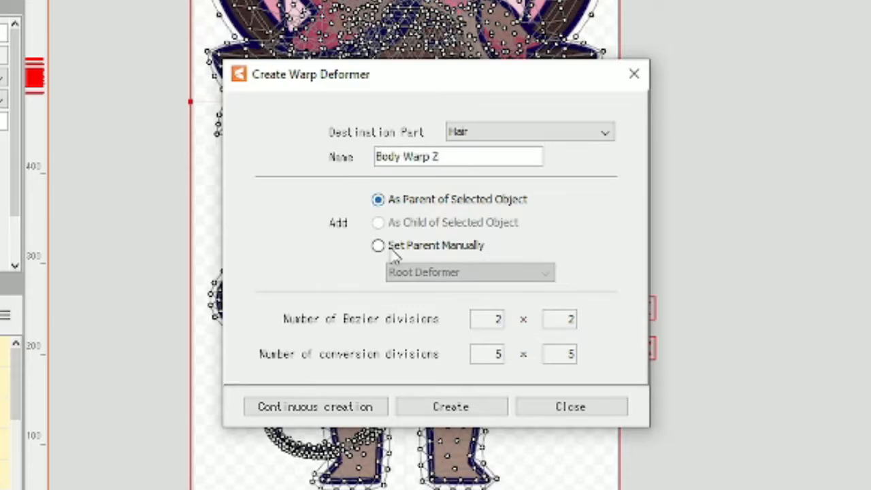
left_click(451, 406)
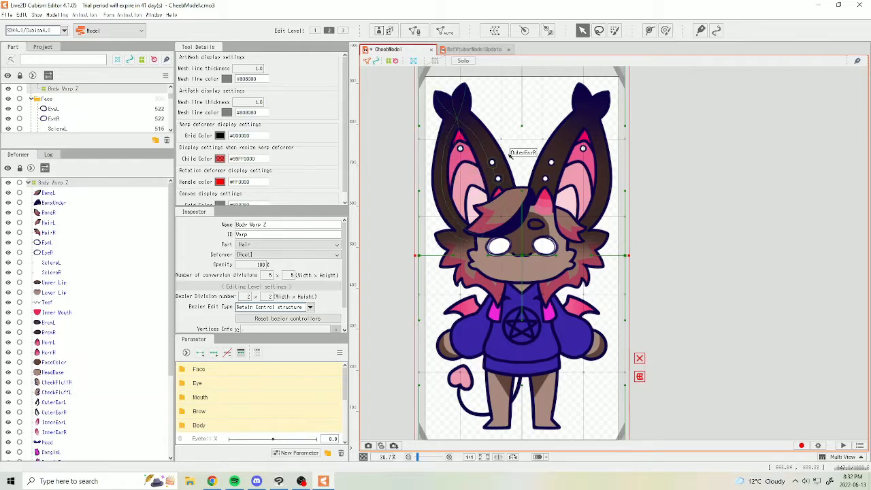
Open the Body parameter group, add three keys to Body Z for the Body Warp Z deformer and test the parameter.
scroll(421, 195, "down", 2)
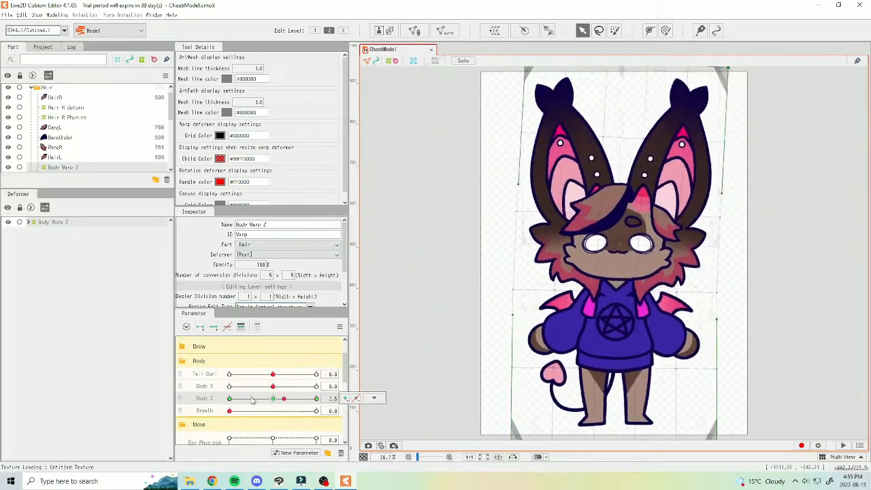
left_click_drag(209, 402, 266, 387)
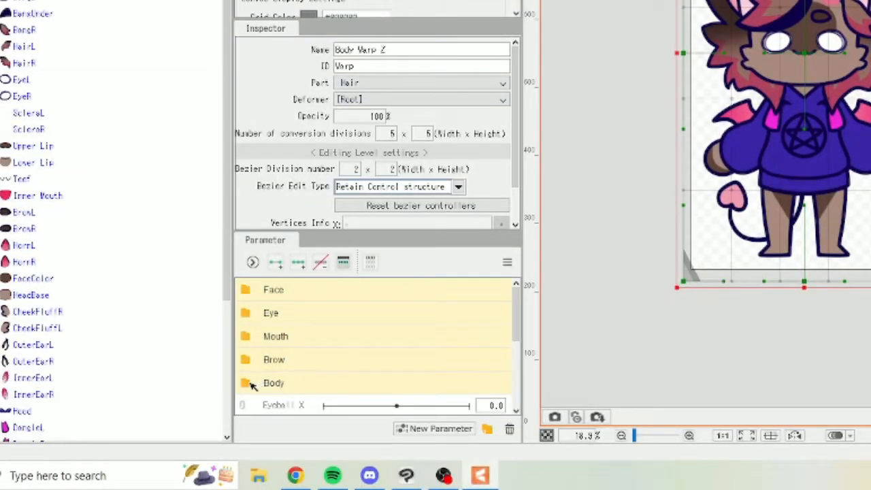
left_click(252, 384)
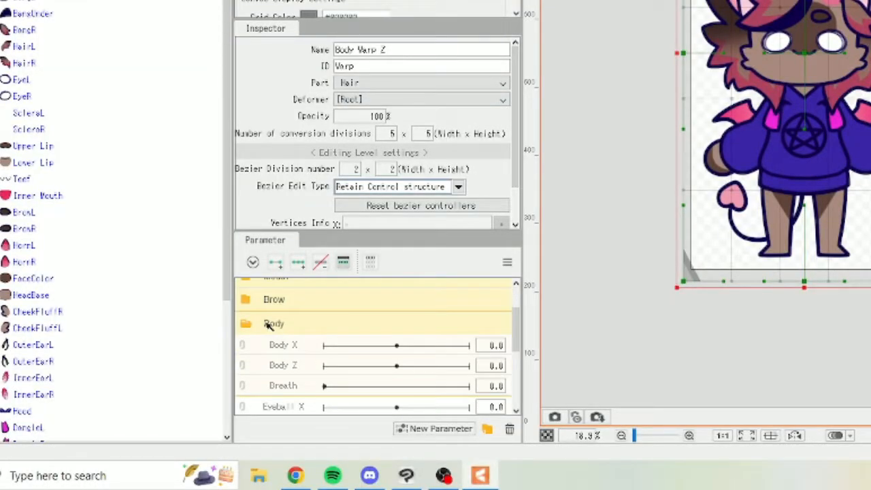
left_click(294, 366)
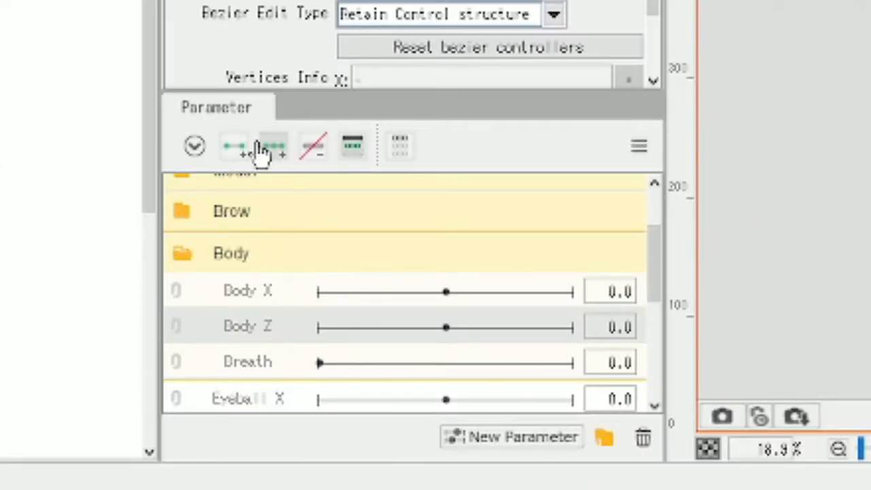
left_click(273, 153)
left_click_drag(446, 327, 419, 328)
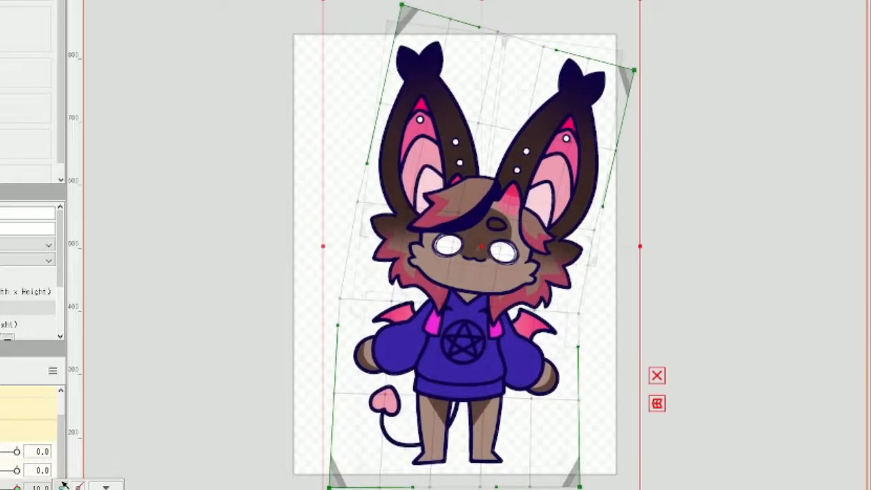
left_click_drag(0, 488, 0, 488)
left_click_drag(0, 488, 8, 484)
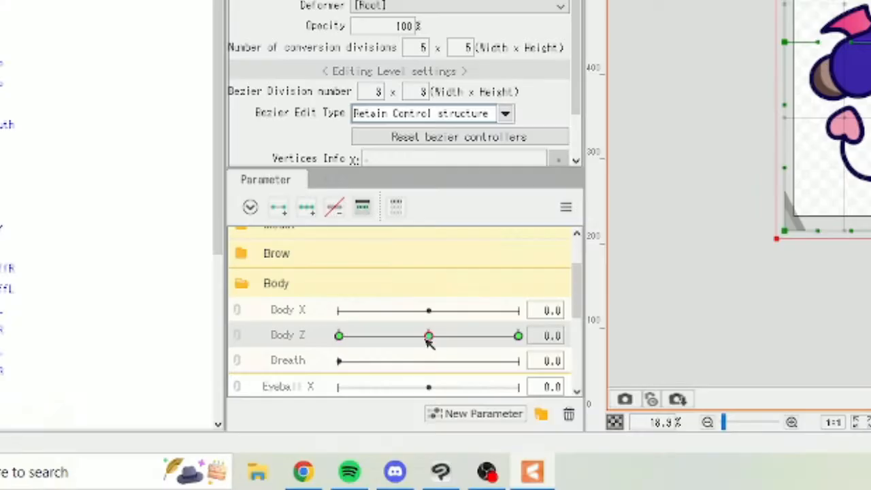
Set Body Z to 10 and lean the character to the right by moving the upper control points of Body Warp Z.
left_click_drag(428, 338, 518, 336)
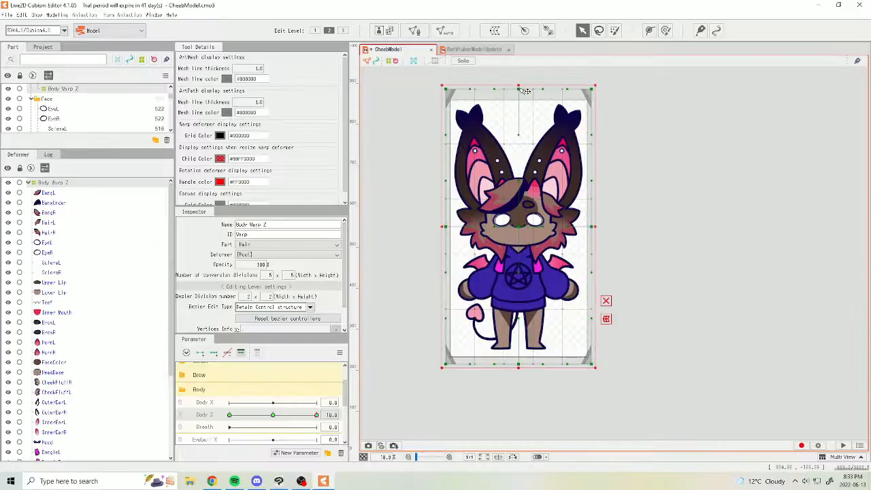
left_click_drag(520, 89, 534, 91)
left_click_drag(593, 89, 606, 106)
left_click_drag(447, 89, 461, 88)
scroll(520, 222, "up", 2)
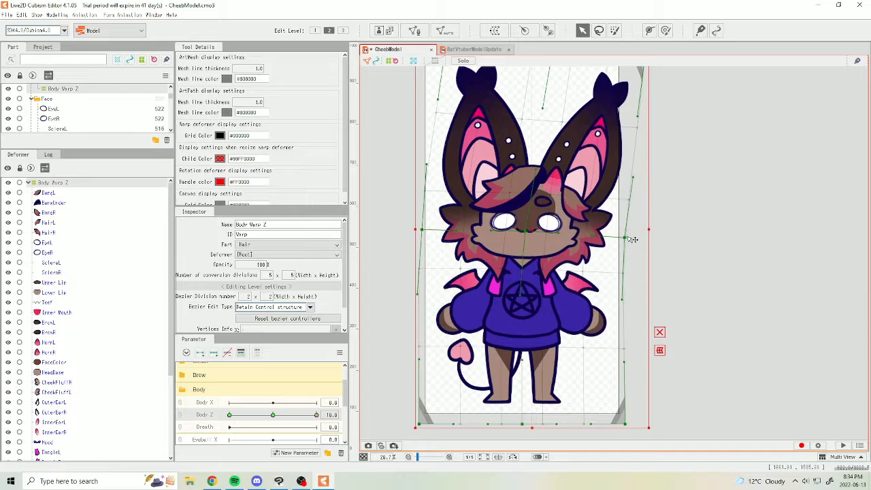
scroll(538, 233, "up", 6)
scroll(541, 233, "down", 5)
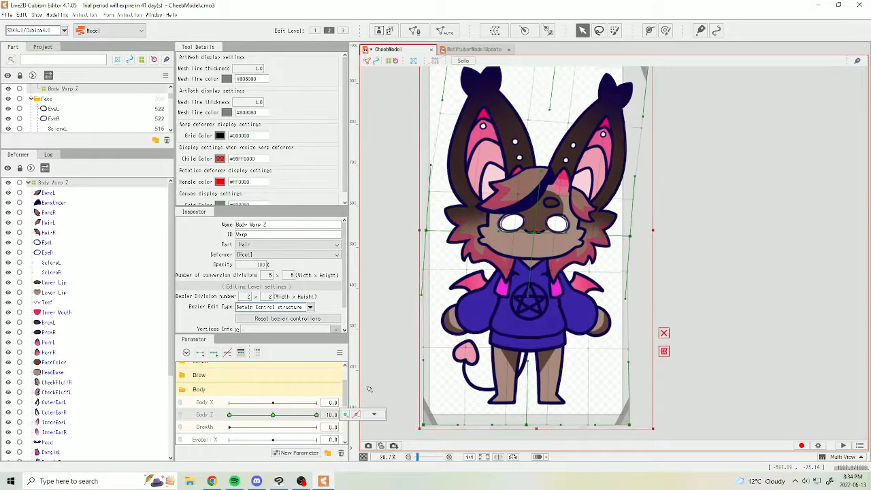
scroll(538, 231, "down", 2)
left_click_drag(609, 110, 622, 114)
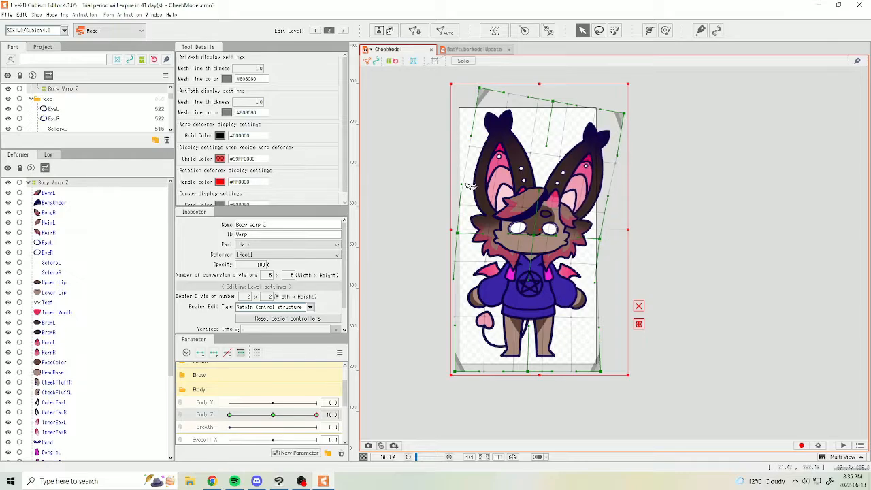
Return Body Z to 0 and try 3 x 3 Bezier divisions on Body Warp Z.
left_click_drag(317, 415, 273, 415)
left_click_drag(139, 363, 147, 362)
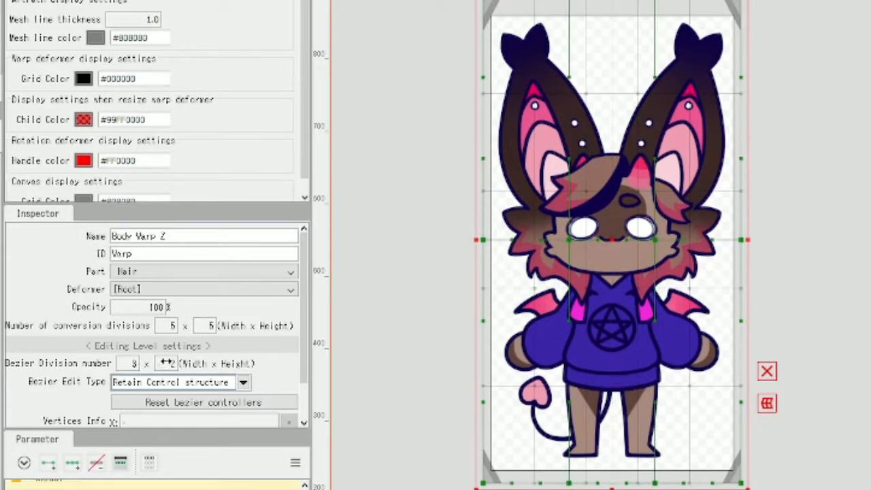
left_click_drag(167, 362, 175, 362)
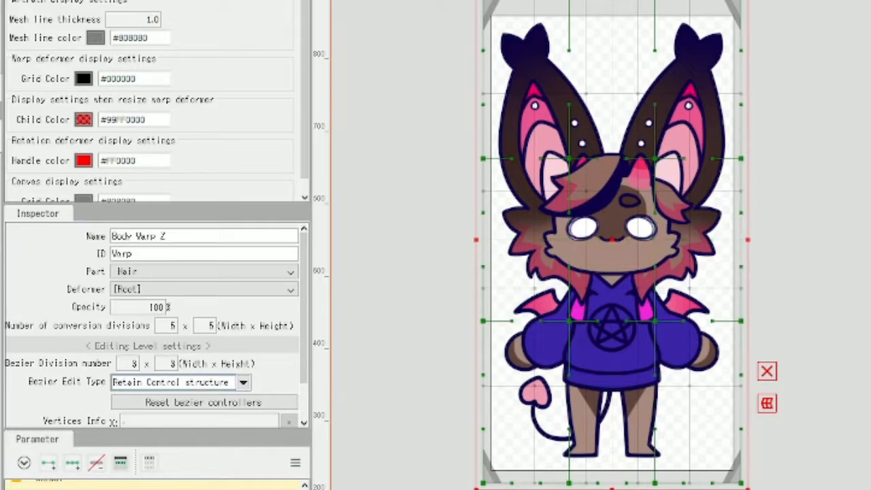
At Body Z 10, reflect the Body Warp Z motion horizontally onto the opposite key and test the Body Z parameter.
left_click_drag(273, 414, 318, 415)
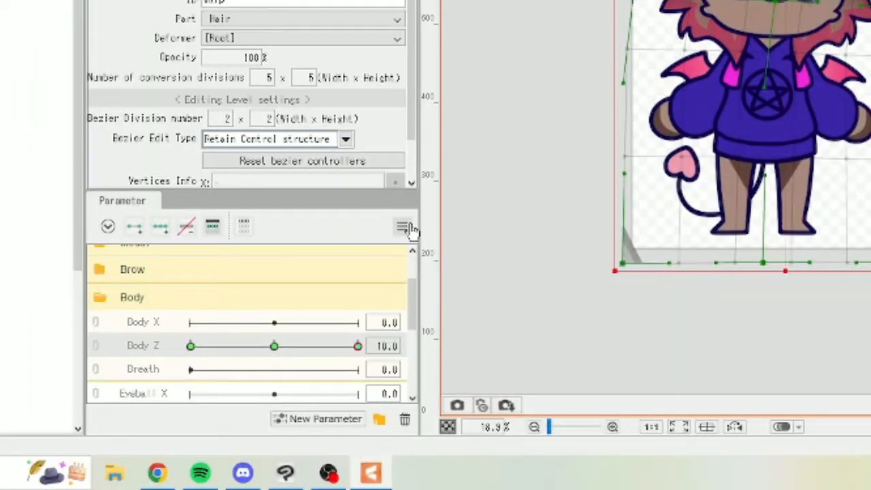
left_click(339, 351)
left_click(483, 355)
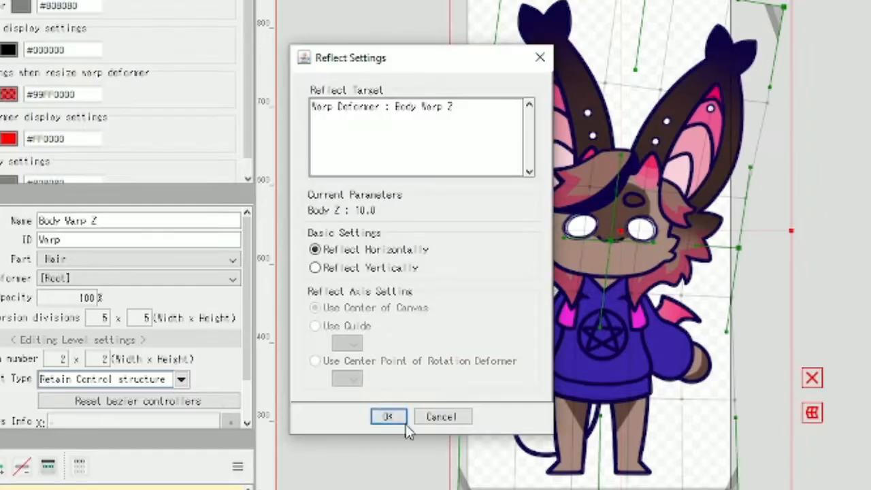
left_click(389, 417)
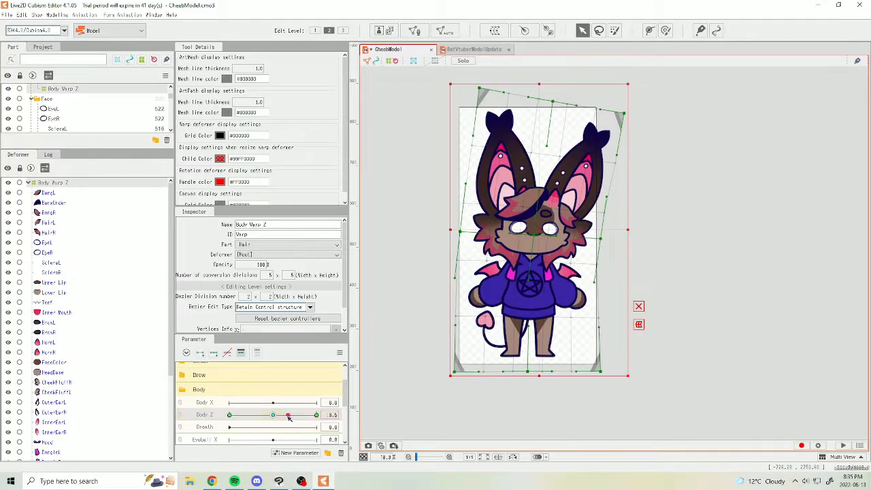
left_click_drag(289, 418, 238, 415)
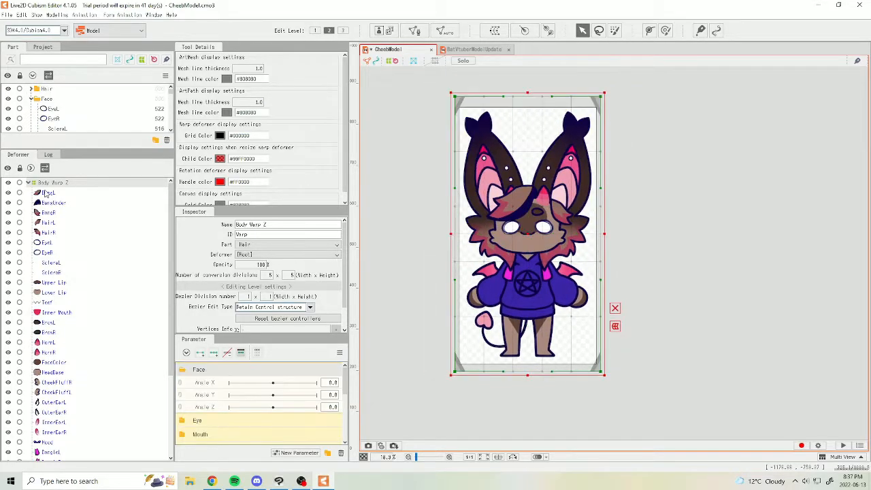
Select the head art meshes from BangL through InnerEarR and create a parent rotation deformer named Body Rotation Z at the neck.
left_click(44, 192)
left_click(49, 203, "ctrl")
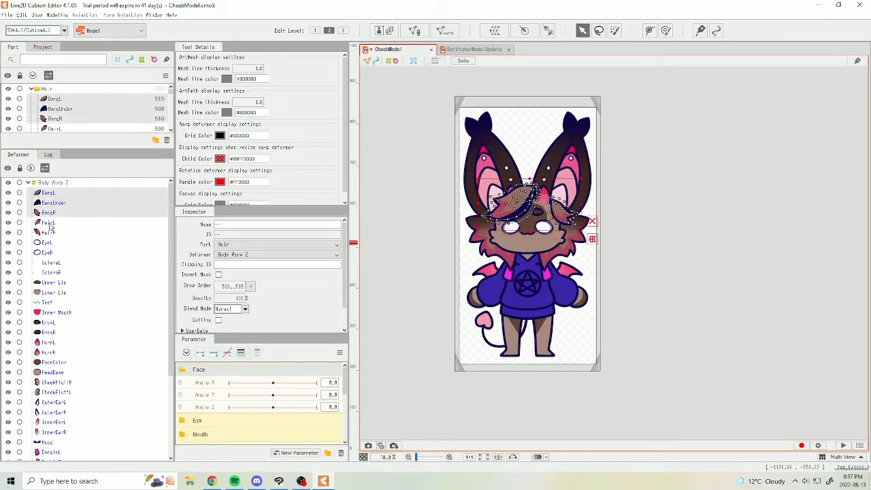
left_click(48, 223, "shift")
left_click(48, 232, "shift")
left_click(46, 242, "shift")
left_click(47, 253, "shift")
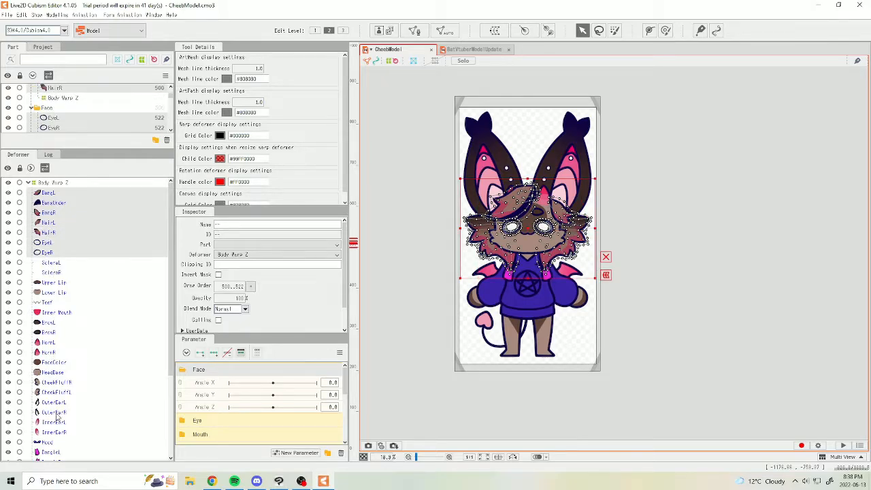
left_click(53, 433, "shift")
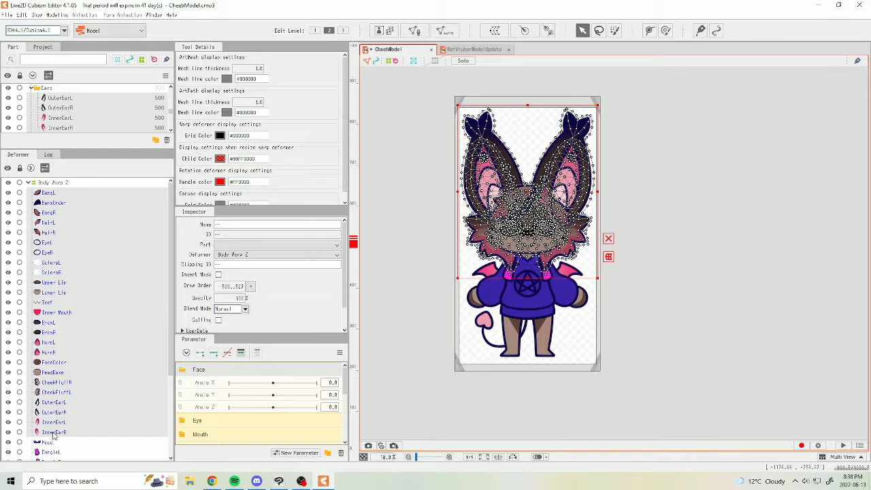
scroll(68, 432, "down", 2)
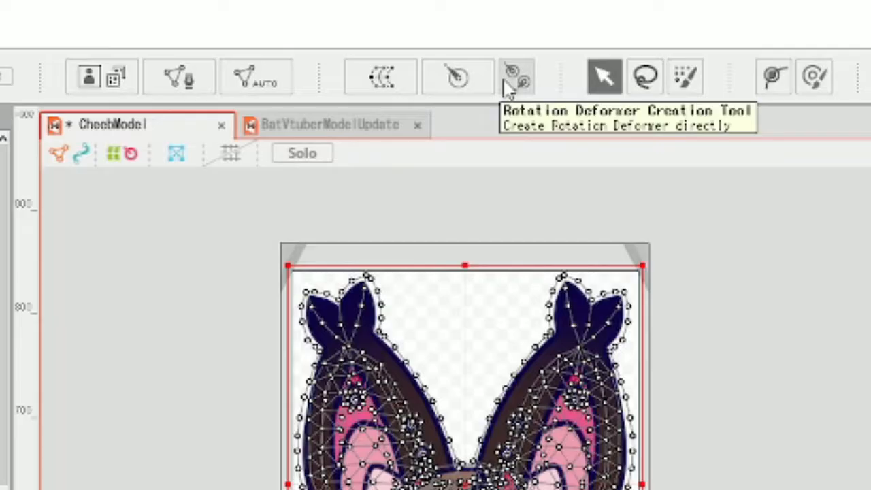
left_click(548, 31)
scroll(530, 257, "up", 3)
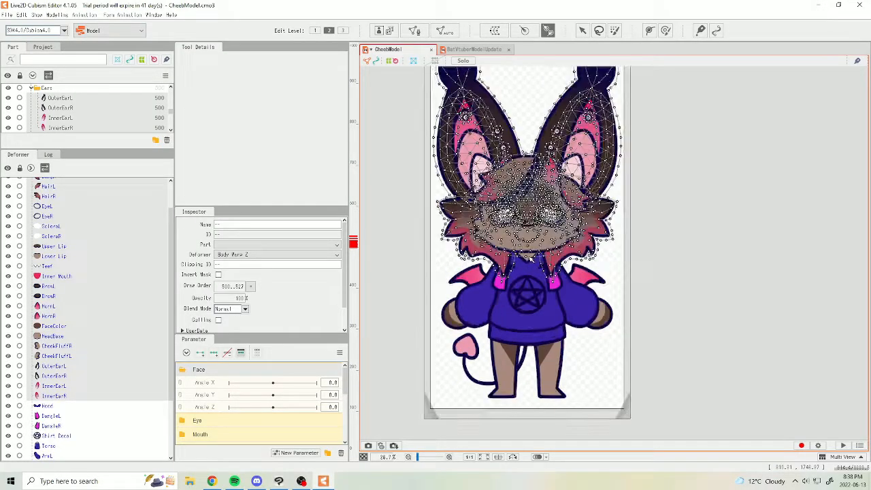
left_click_drag(527, 257, 526, 191)
key("Escape")
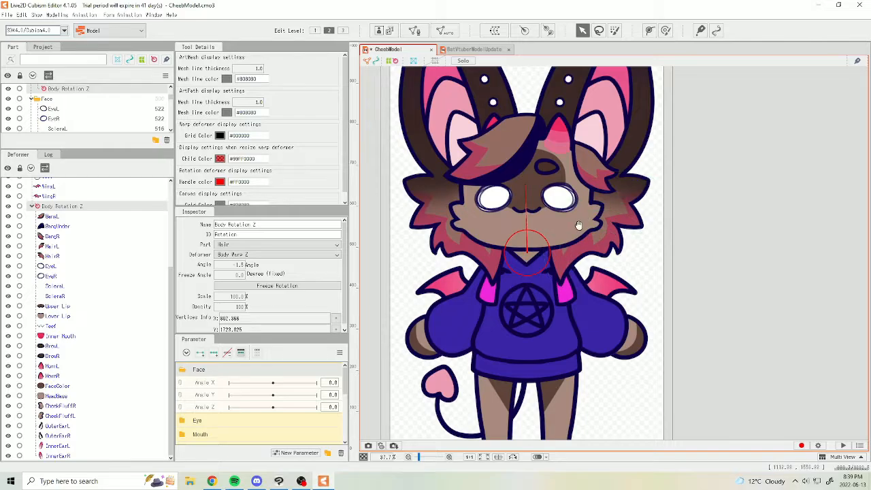
Add three keys to Angle Z for Body Rotation Z and, at Angle Z 30, rotate the deformer to about 12 degrees.
scroll(581, 222, "down", 3)
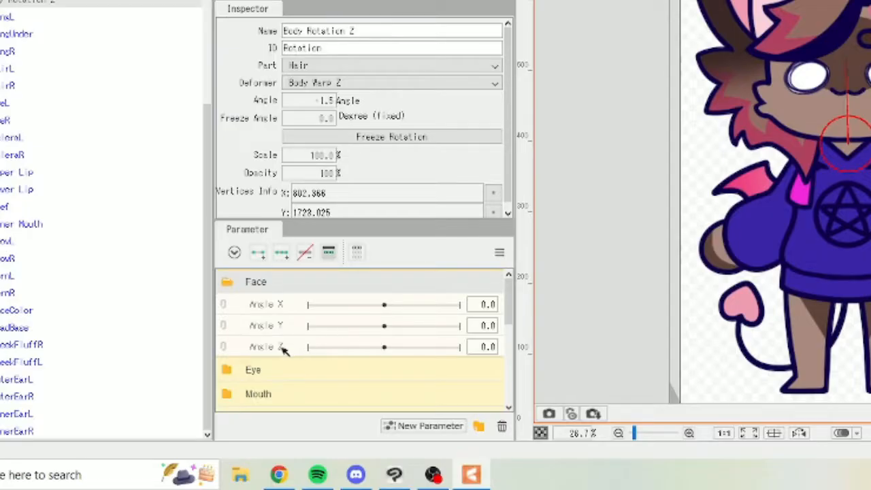
left_click(284, 348)
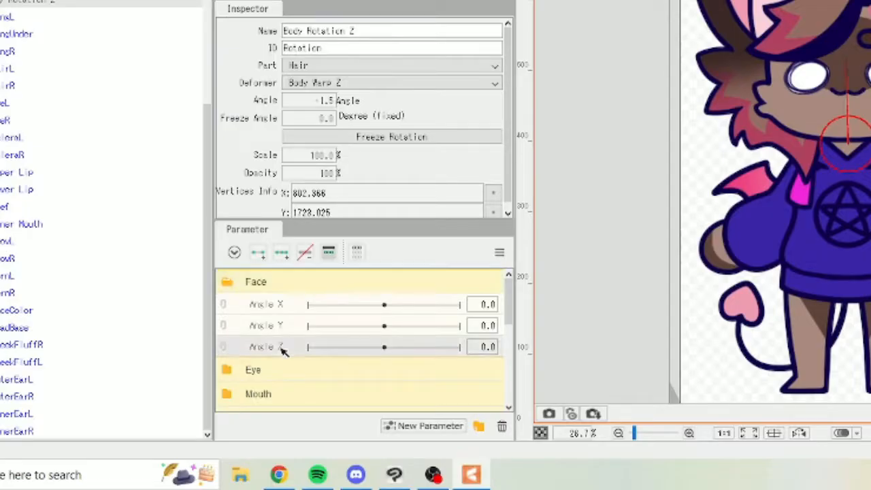
left_click(285, 259)
left_click_drag(387, 348, 461, 346)
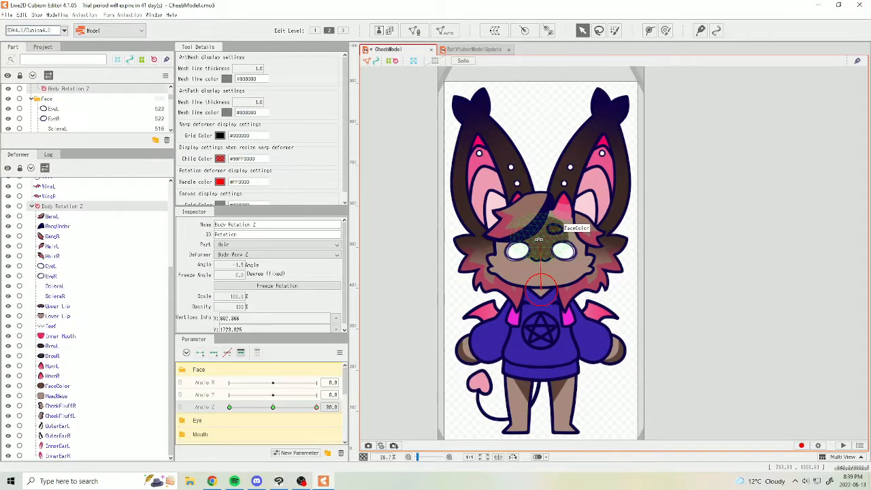
mouse_move(538, 239)
left_mouse_down()
mouse_move(554, 242)
mouse_move(548, 240)
left_mouse_up()
Reflect the Body Rotation Z motion horizontally onto the opposite Angle Z key and test the Angle Z parameter.
left_click(340, 352)
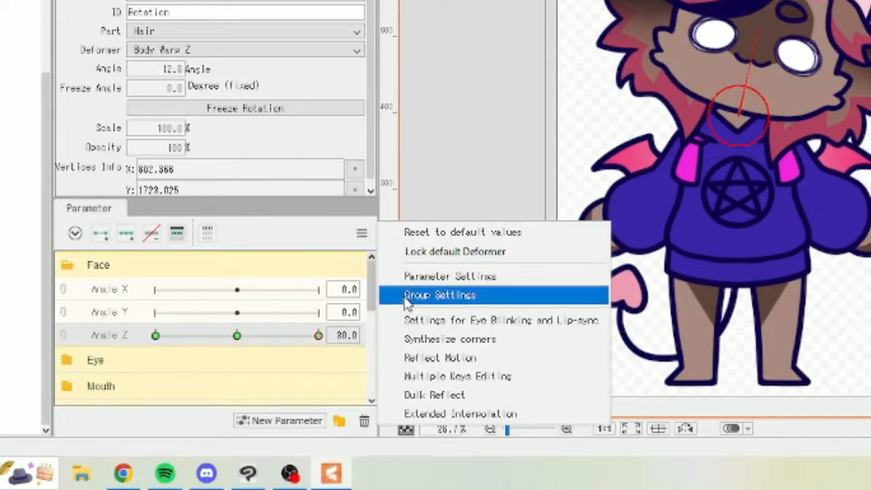
left_click(435, 356)
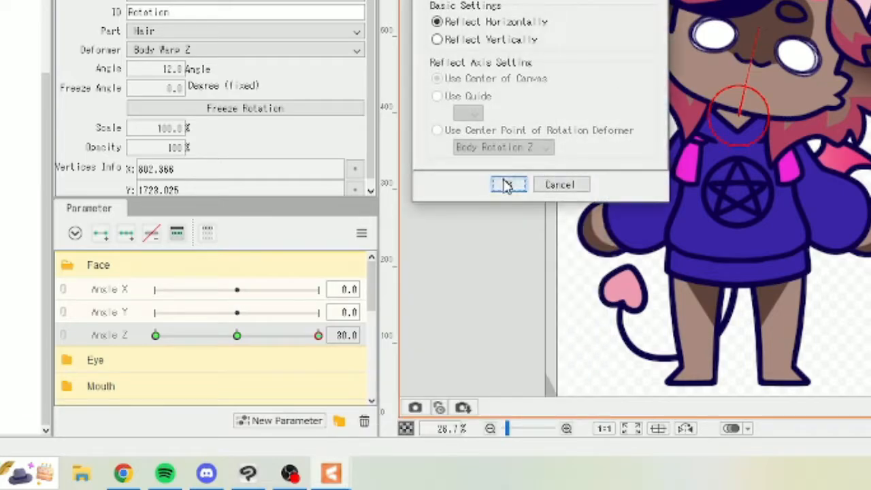
left_click(505, 186)
left_click_drag(199, 335, 152, 332)
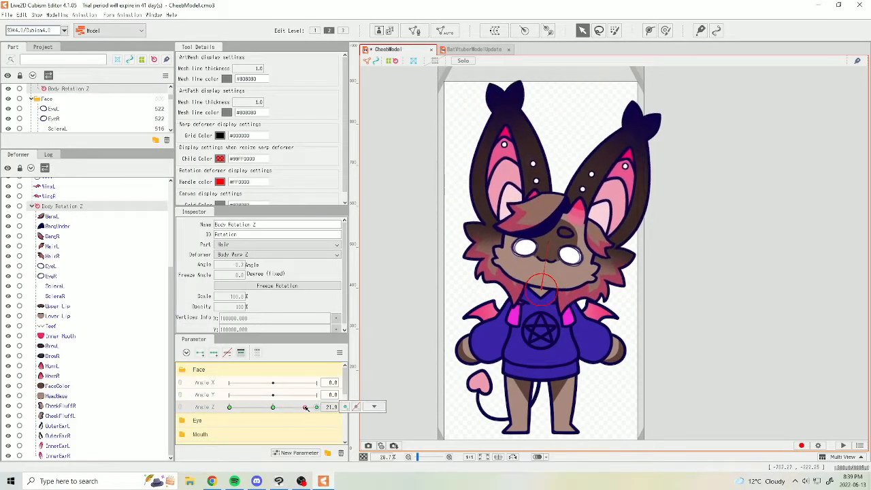
left_click_drag(226, 403, 304, 404)
Hide the art meshes from BangL through HornR under Body Rotation Z and select HeadBase through CheekFluffL.
left_click(68, 216)
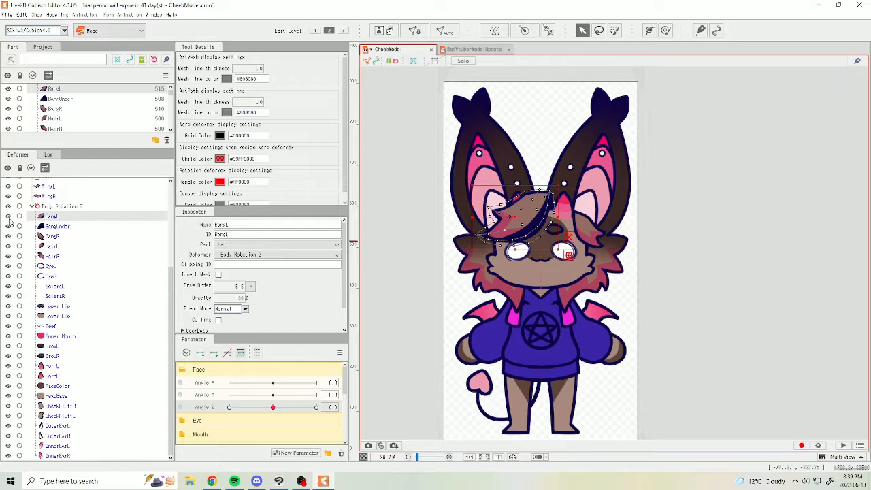
left_click_drag(9, 218, 9, 388)
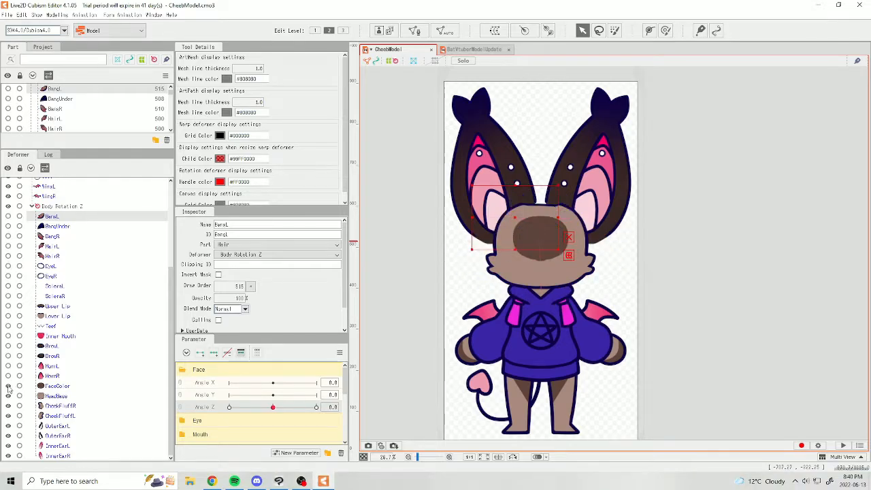
left_click(56, 397)
left_click(59, 386, "shift")
left_click(58, 416, "shift")
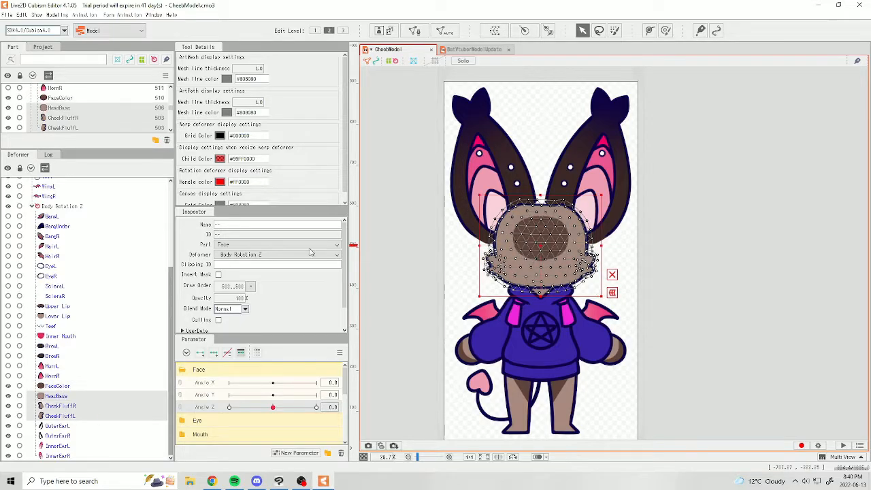
Create a warp deformer named FaceColorWarp X as parent of the FaceColor mesh, with 2 x 2 Bezier and 5 x 5 conversion divisions.
left_click(57, 386)
left_click(60, 415, "shift")
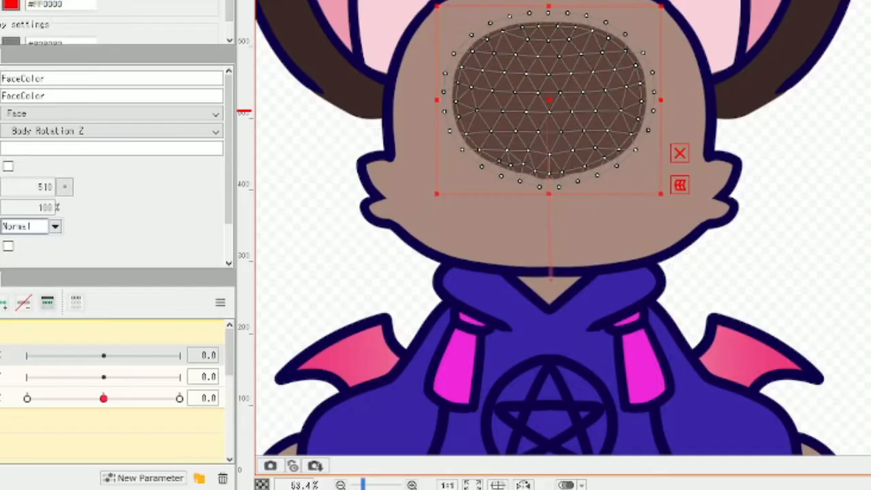
left_click(495, 30)
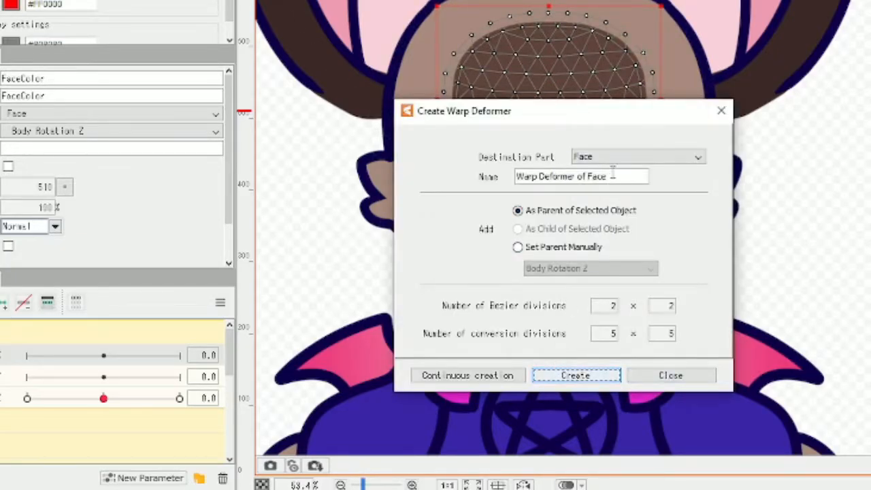
left_click_drag(613, 175, 477, 181)
type("FaceColorWarp X")
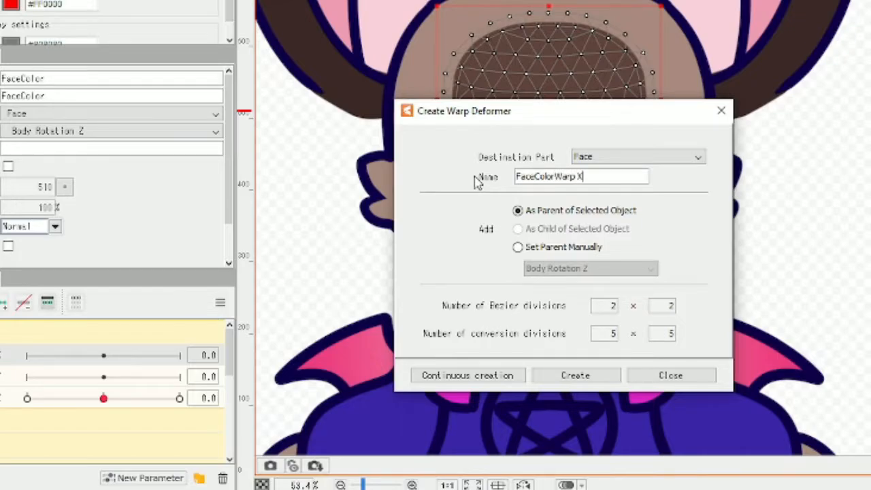
left_click(566, 374)
Add three Angle X keys to FaceColorWarp X and, at Angle X 30, shift the warp toward the face's right-hand edge and narrow it slightly.
left_click(108, 356)
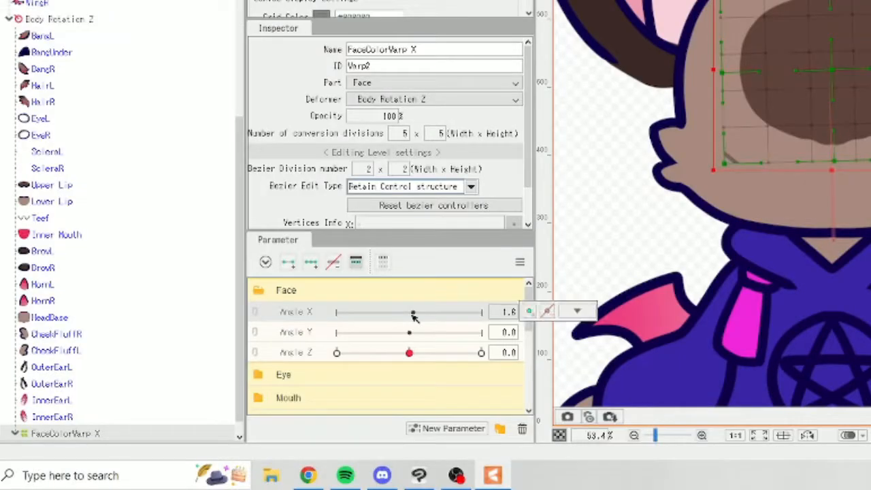
left_click(310, 264)
left_click_drag(411, 312, 495, 310)
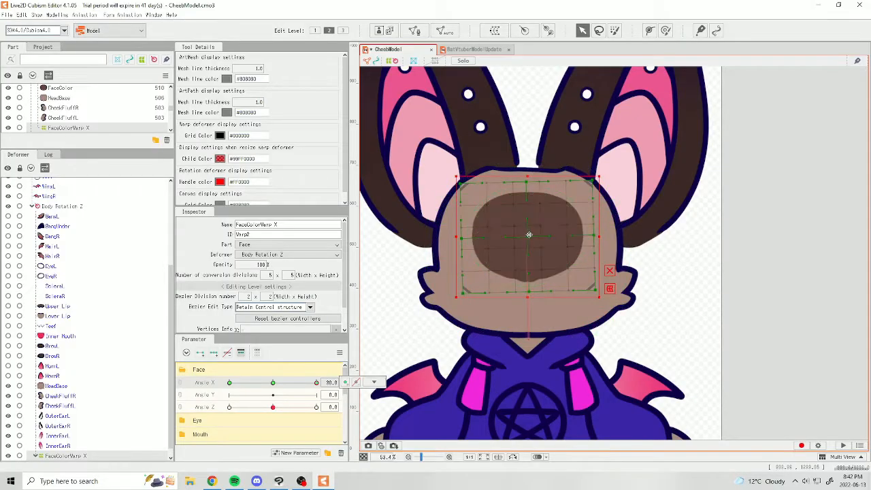
left_click_drag(836, 67, 851, 67)
left_click_drag(538, 235, 546, 235)
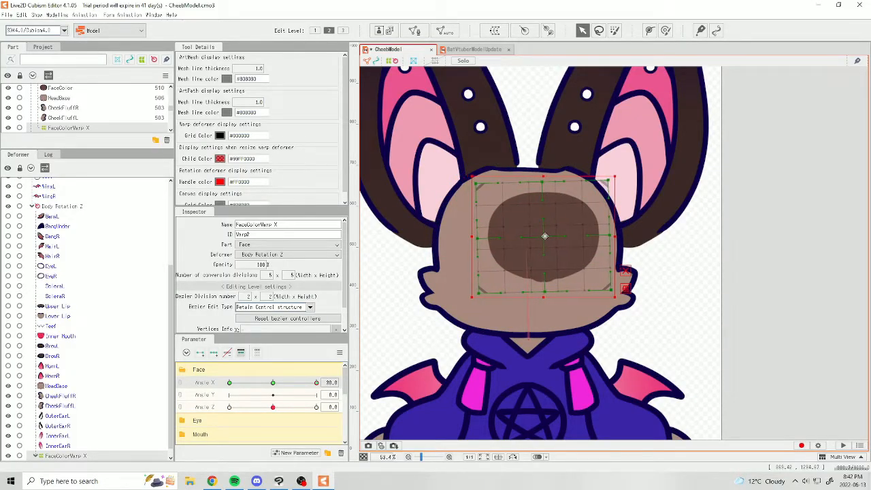
left_click_drag(615, 236, 606, 237)
left_click_drag(542, 238, 551, 241)
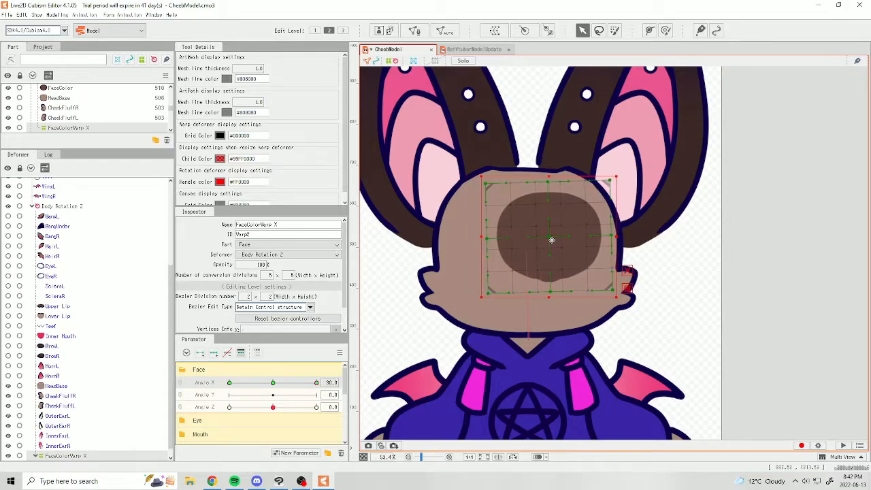
Reflect the FaceColorWarp X motion horizontally onto the opposite Angle X key, test it and return Angle X to 0.
left_click_drag(283, 383, 324, 371)
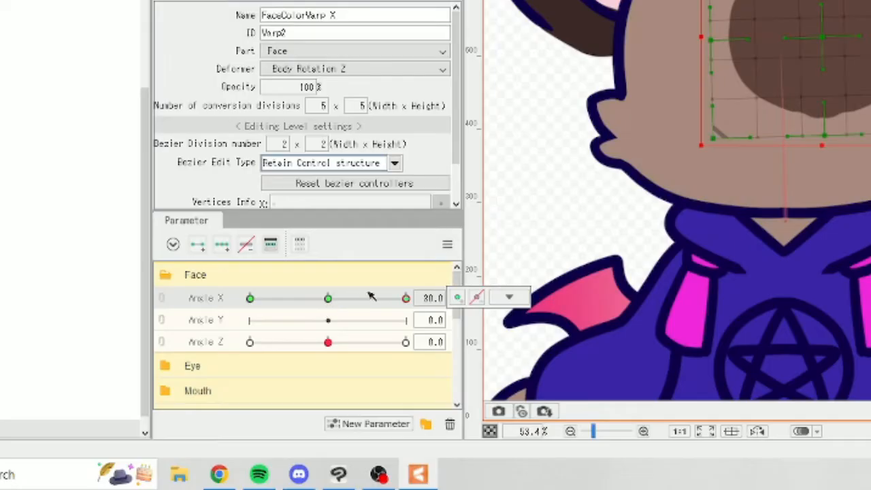
left_click(339, 352)
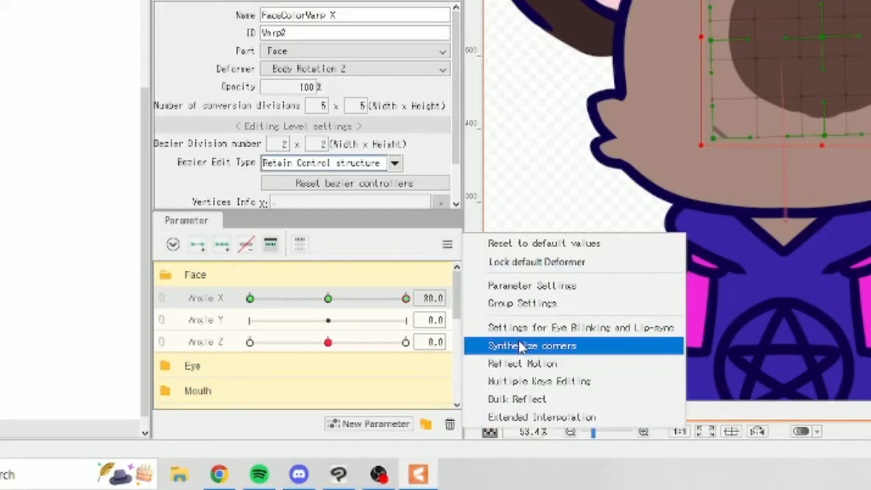
left_click(535, 364)
left_click(602, 196)
left_click_drag(364, 303, 377, 303)
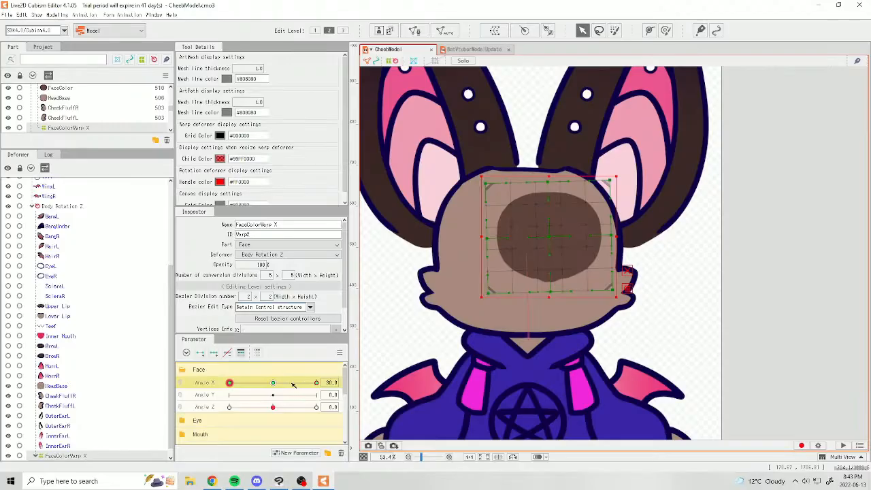
left_click_drag(300, 385, 273, 385)
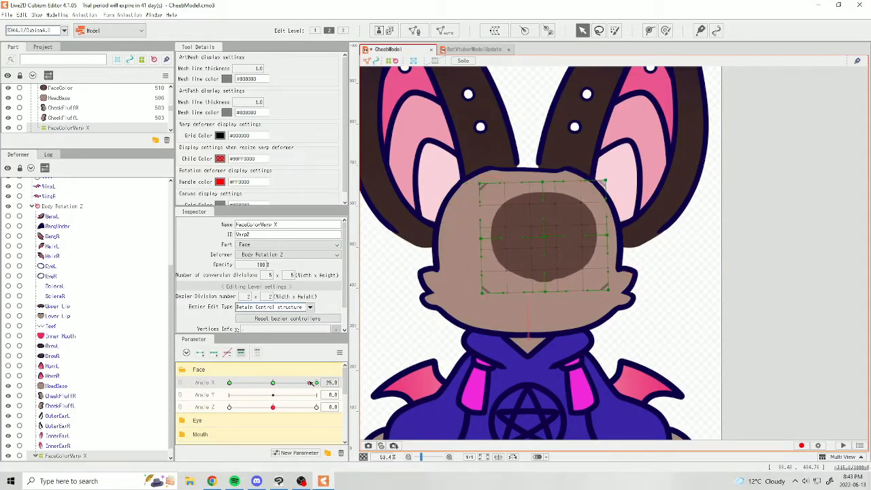
Create a warp deformer named Fluff R x warp as parent of the CheekFluffR mesh.
left_click(60, 396)
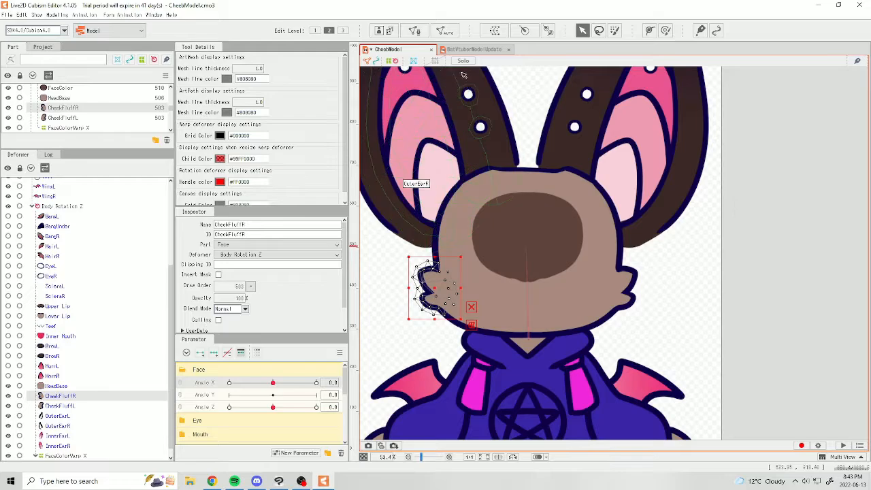
left_click(495, 30)
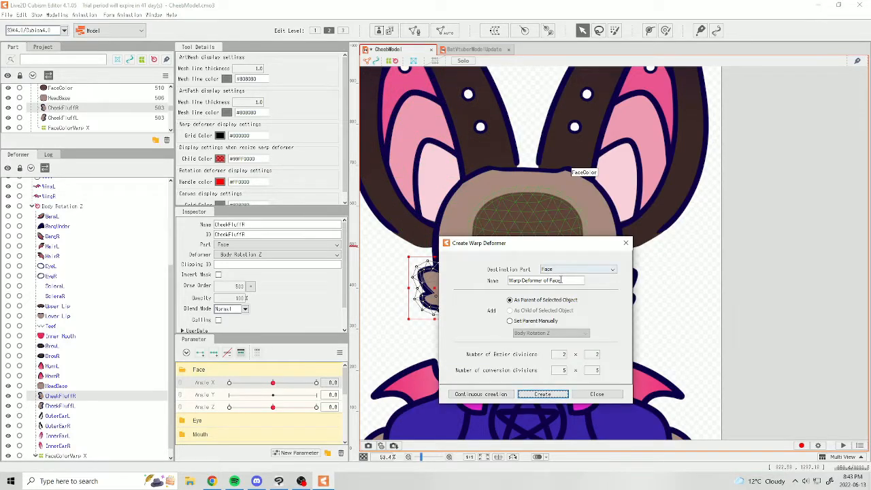
left_click_drag(462, 294, 505, 278)
type("Fluff R x warp")
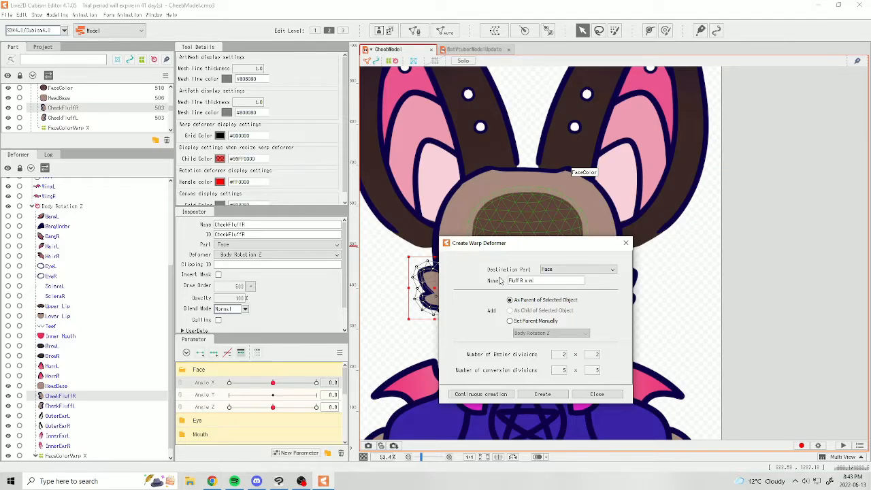
left_click(542, 394)
Shape Fluff R x warp at Angle X 30 by widening it outward and at Angle X -30 by compressing it.
left_click_drag(273, 383, 317, 382)
left_click_drag(464, 288, 473, 288)
left_click_drag(407, 288, 395, 288)
left_click_drag(317, 383, 229, 382)
left_click_drag(435, 288, 413, 288)
left_click_drag(229, 383, 273, 385)
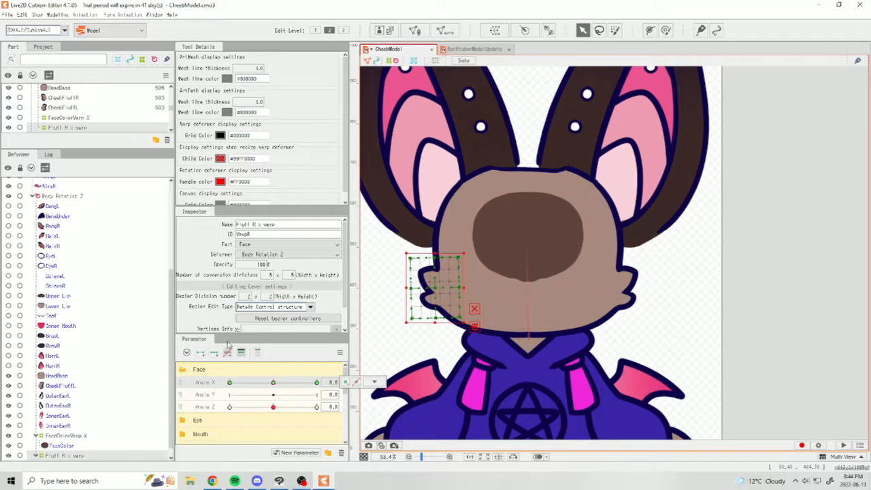
Duplicate Fluff R x warp together with its CheekFluffR mesh and reflect the copy horizontally.
scroll(473, 325, "down", 2)
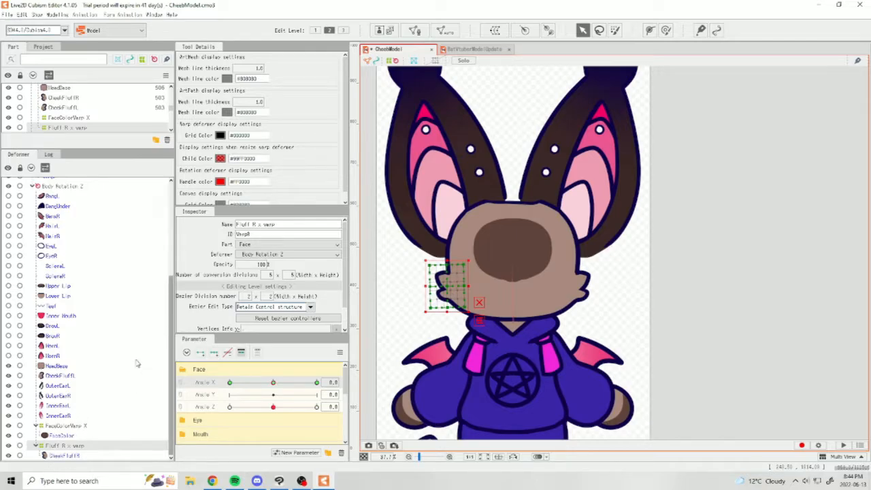
left_click(69, 456, "ctrl")
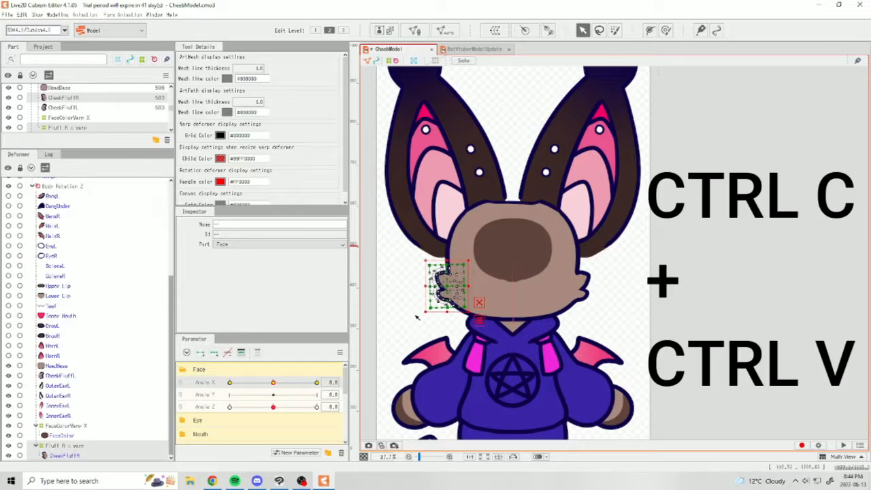
key("ctrl+c")
key("ctrl+v")
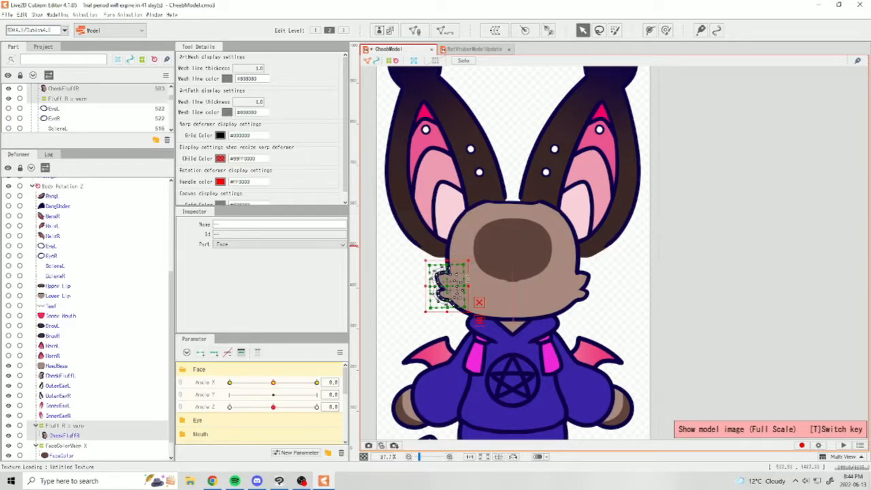
right_click(468, 280)
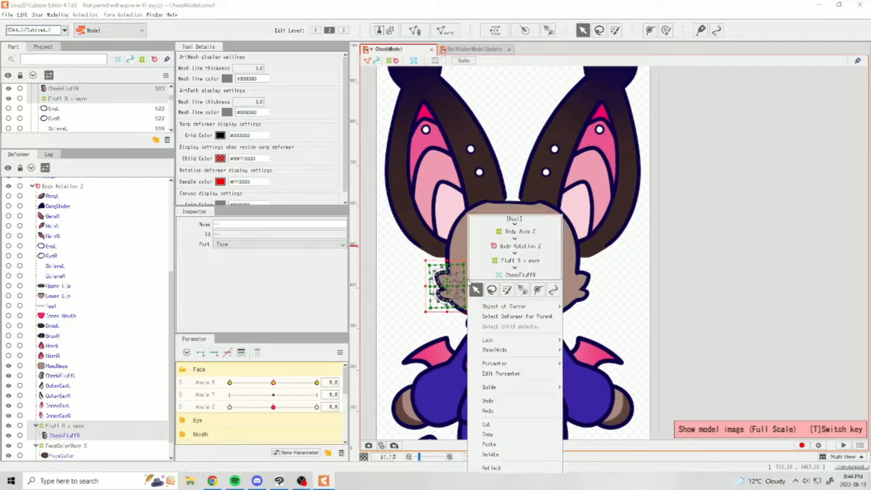
left_click(508, 468)
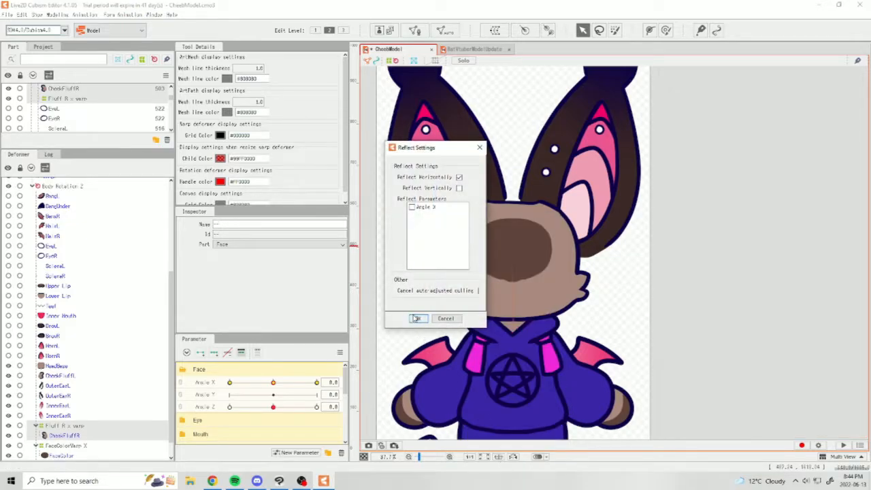
left_click(417, 318)
Check the reflected copy with the Angle X parameter and position it over the opposite cheek fluff.
left_click_drag(273, 385, 327, 374)
left_click(374, 382)
left_click(378, 383)
left_click_drag(243, 371, 218, 399)
scroll(608, 324, "up", 3)
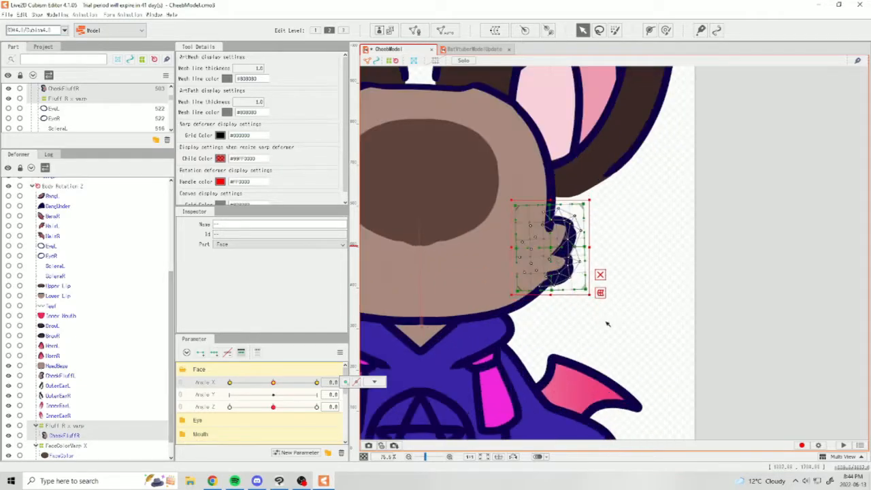
scroll(640, 351, "down", 4)
scroll(661, 360, "up", 4)
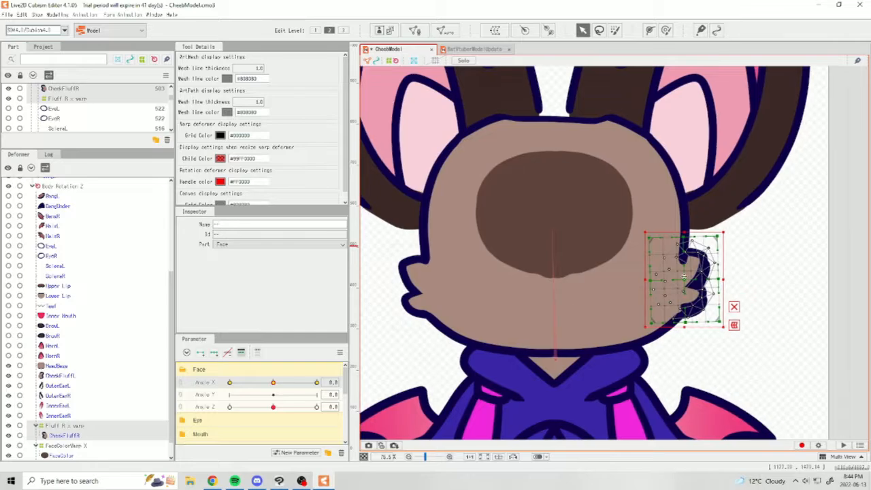
left_click_drag(685, 279, 687, 285)
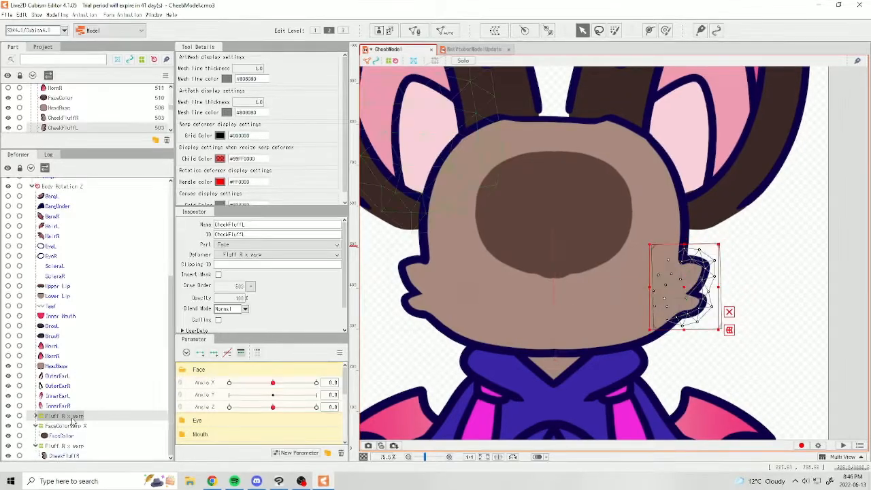
Adjust the duplicated cheek warp at Angle X 30 and -30, and rename it Fluff L x warp.
left_click(67, 417)
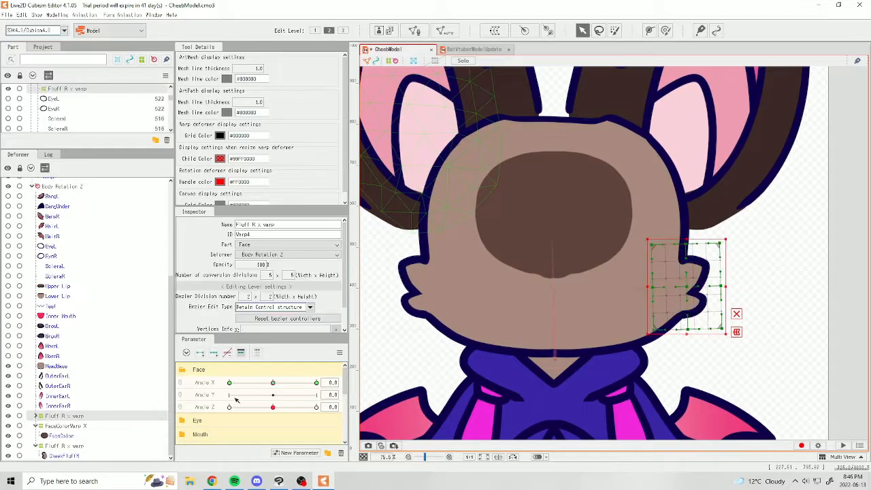
left_click_drag(275, 384, 317, 383)
left_click_drag(678, 284, 683, 286)
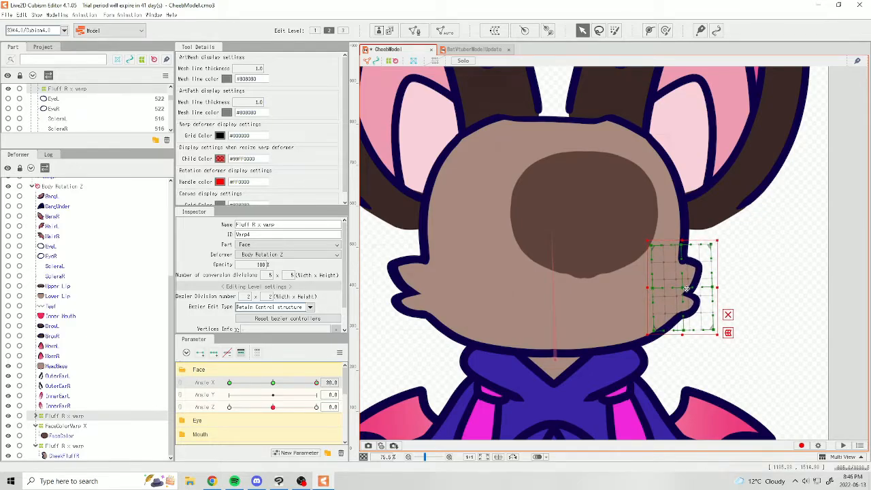
left_click_drag(284, 384, 228, 383)
left_click_drag(696, 280, 690, 288)
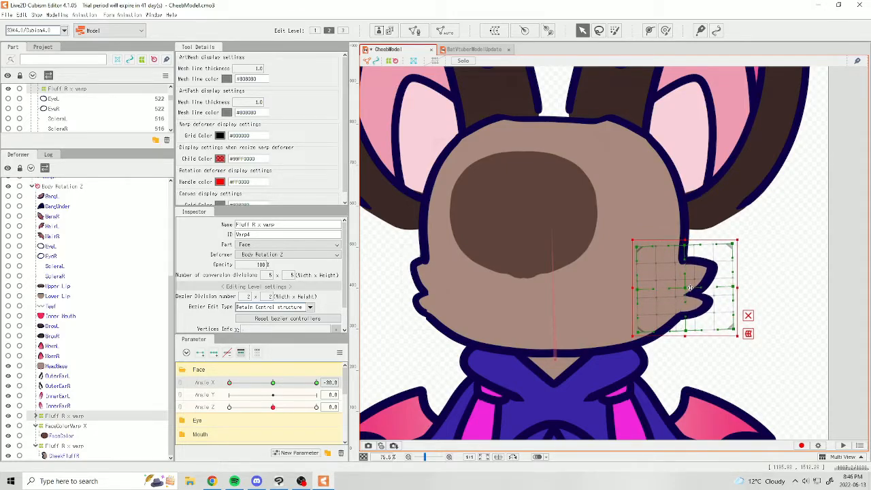
left_click_drag(234, 384, 317, 384)
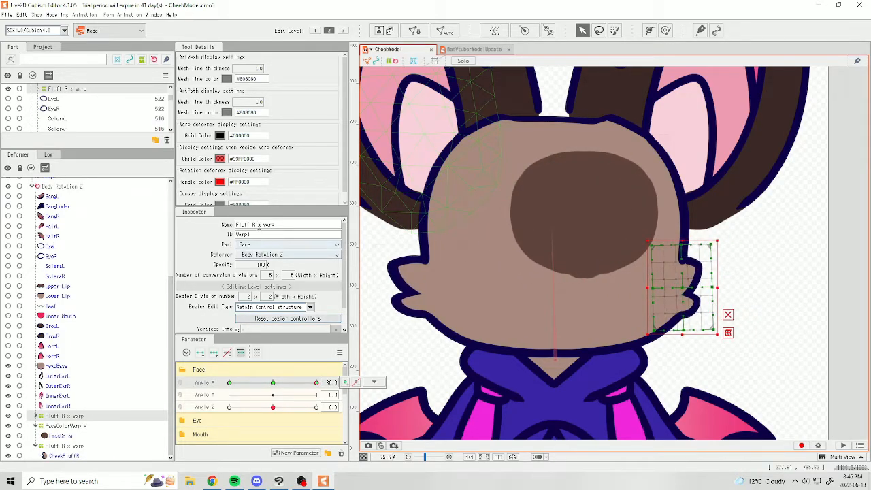
triple_click(258, 225)
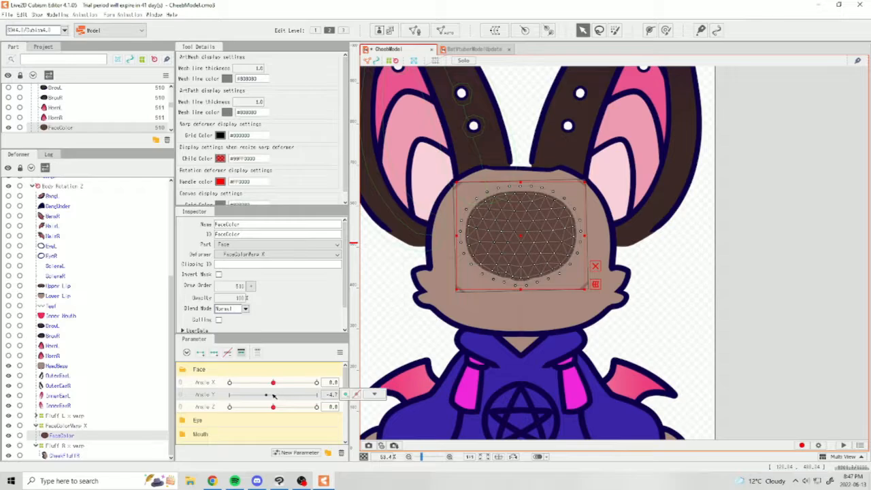
Key the FaceColor mesh on Angle Y, raising and flattening it at 30 and lowering it at -30.
left_click_drag(266, 395, 273, 395)
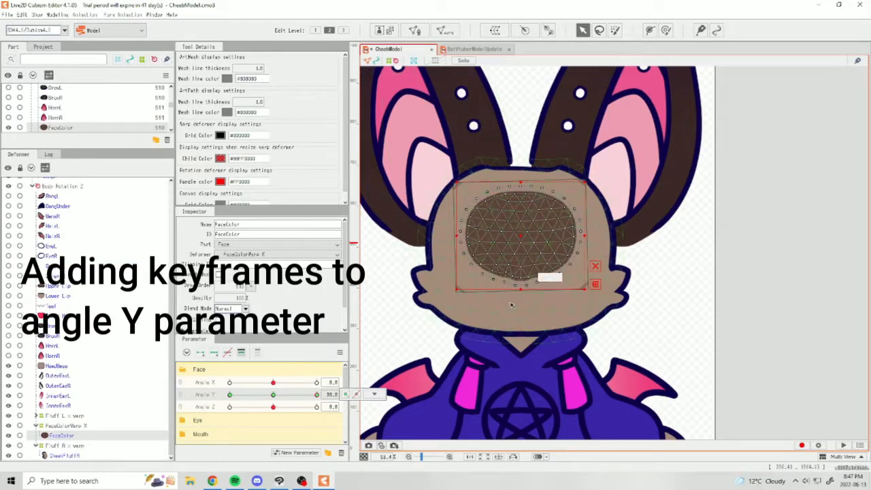
left_click_drag(526, 291, 521, 276)
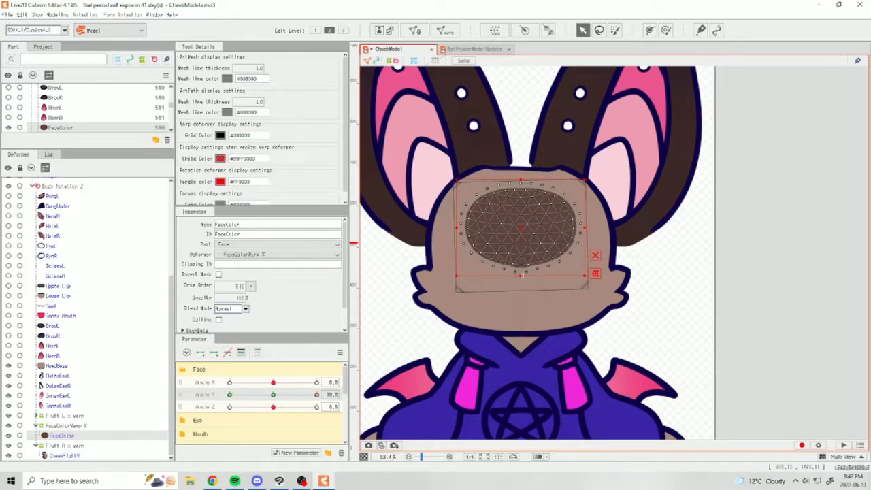
left_click(297, 396)
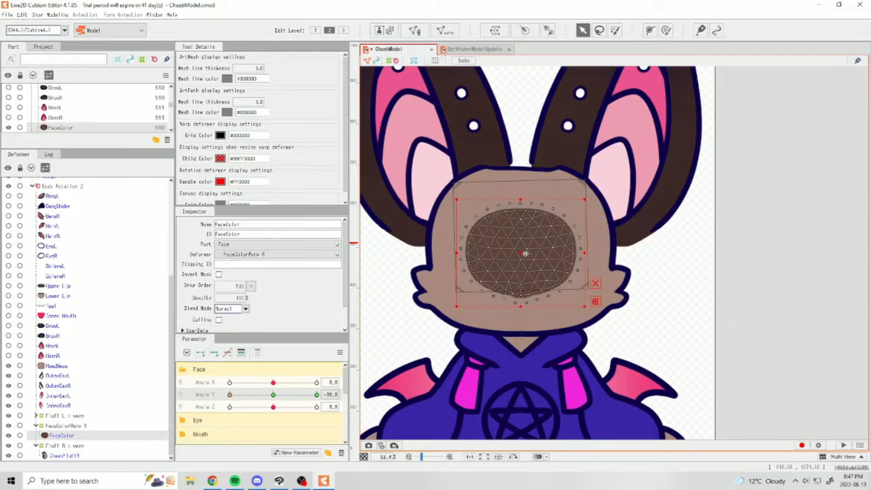
left_click_drag(525, 252, 525, 252)
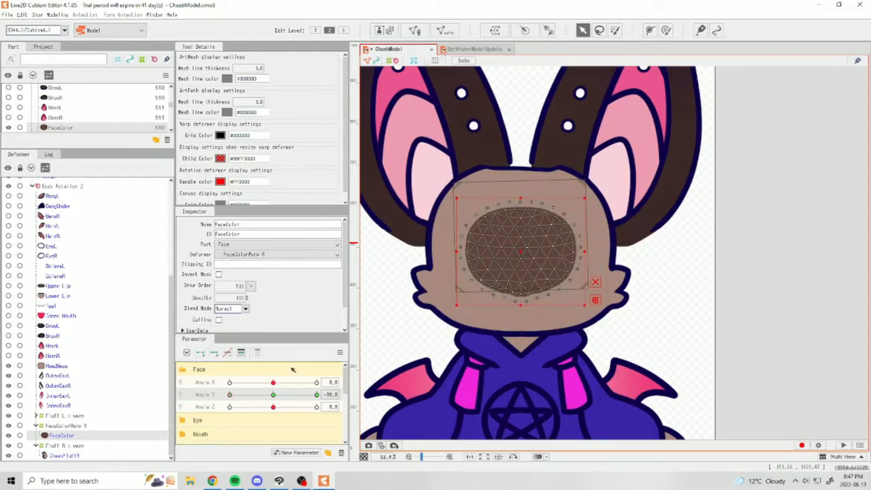
mouse_move(271, 397)
left_mouse_down()
mouse_move(315, 397)
mouse_move(227, 397)
mouse_move(323, 400)
mouse_move(229, 397)
mouse_move(281, 396)
mouse_move(273, 397)
left_mouse_up()
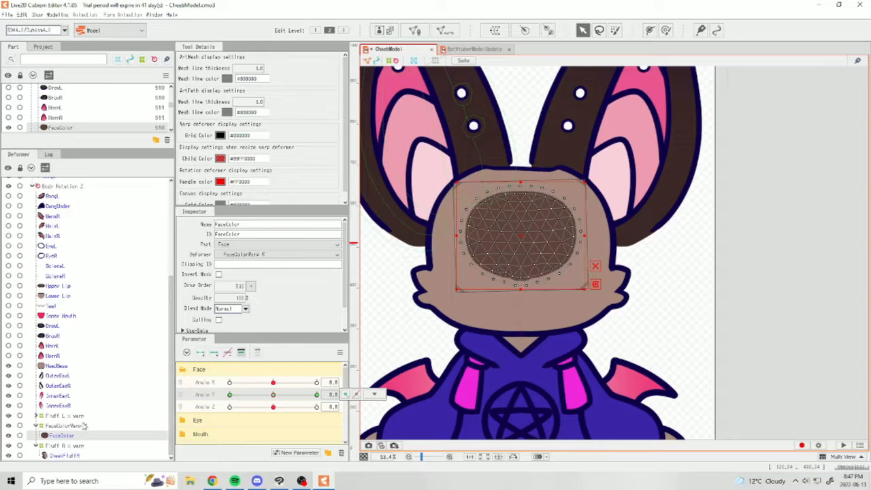
Add three Angle Y keys to Fluff L x warp and pull its control points downward at Angle Y 30.
left_click(102, 416)
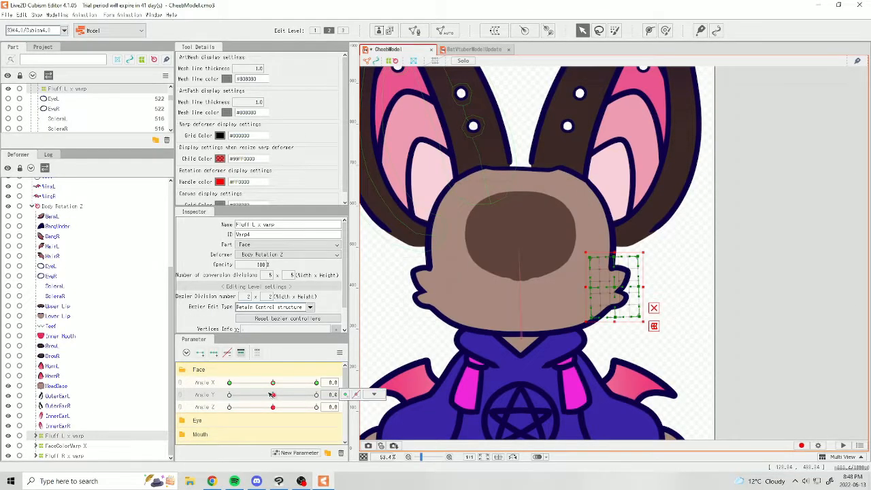
left_click(213, 354)
left_click(317, 394)
left_click_drag(639, 287, 638, 297)
scroll(651, 268, "up", 3)
left_click_drag(626, 247, 626, 266)
mouse_move(623, 371)
left_mouse_down()
mouse_move(617, 378)
mouse_move(612, 371)
left_mouse_up()
left_click_drag(625, 266, 636, 275)
left_click_drag(317, 395, 282, 389)
Select Fluff R x warp at Angle Y 30 and pull its control points downward to match the opposite cheek.
left_click_drag(408, 360, 611, 330)
scroll(611, 330, "down", 2)
scroll(92, 432, "down", 1)
left_click_drag(273, 395, 341, 393)
left_click(75, 456)
scroll(580, 298, "up", 2)
left_click_drag(366, 351, 382, 368)
left_click_drag(364, 230, 361, 259)
mouse_move(387, 364)
left_mouse_down()
mouse_move(388, 329)
mouse_move(383, 359)
left_mouse_up()
At Angle Y -30, pull the control points of Fluff R x warp upward.
left_click_drag(316, 395, 229, 395)
left_click_drag(375, 232, 376, 203)
left_click_drag(374, 350, 370, 328)
Raise the control points of Fluff L x warp at Angle Y -30 and return Angle Y to 0.
left_click(69, 426)
left_click_drag(832, 228, 834, 183)
left_click_drag(840, 345, 841, 279)
left_click_drag(807, 348, 800, 339)
left_click_drag(831, 194, 826, 204)
left_click_drag(229, 394, 273, 394)
Create a warp deformer named Mouth warp as parent of the Upper Lip, Lower Lip, Teef and Inner Mouth meshes.
scroll(559, 335, "down", 2)
left_click(67, 297)
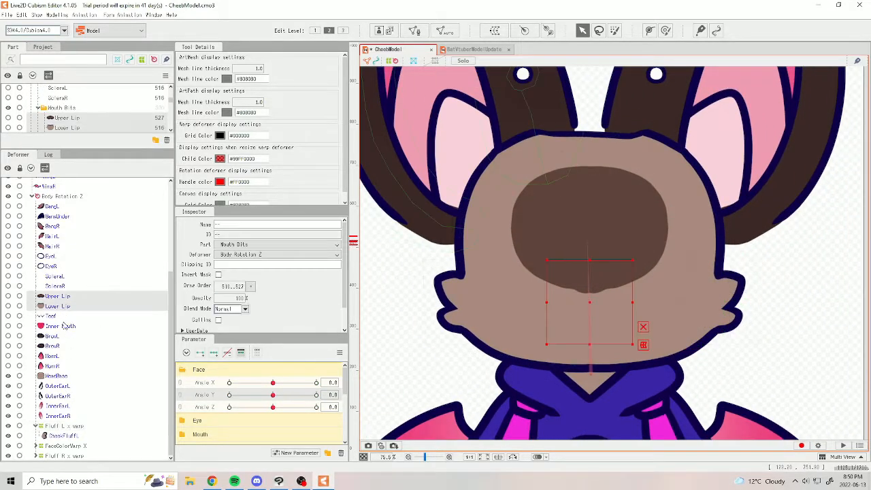
left_click(67, 325, "shift")
left_click(495, 30)
left_click_drag(578, 280, 495, 278)
type("Mouth X")
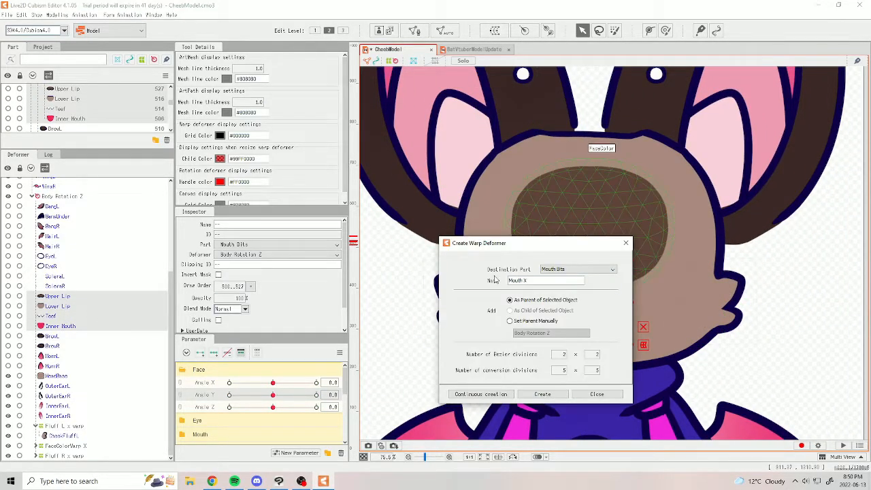
key("BackSpace")
type("warp")
left_click(542, 394)
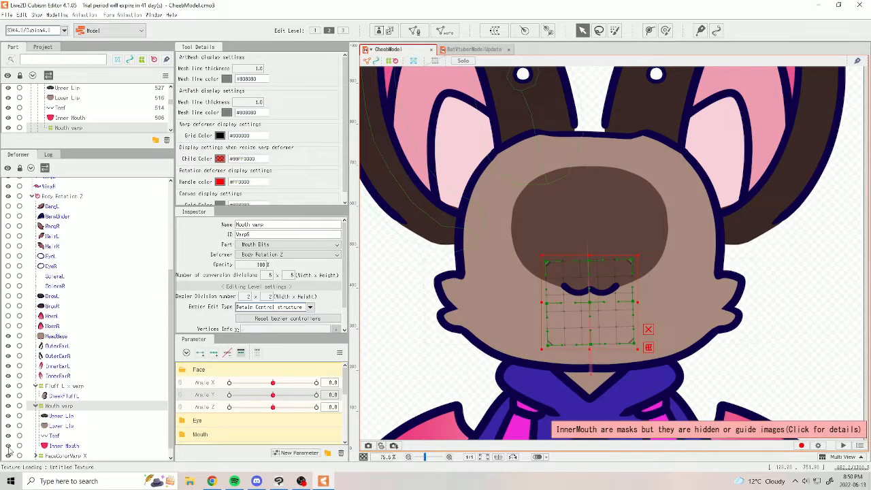
Add three Angle X keys to Mouth warp, and shift and slant its grid to the right at Angle X 30.
left_click(273, 385)
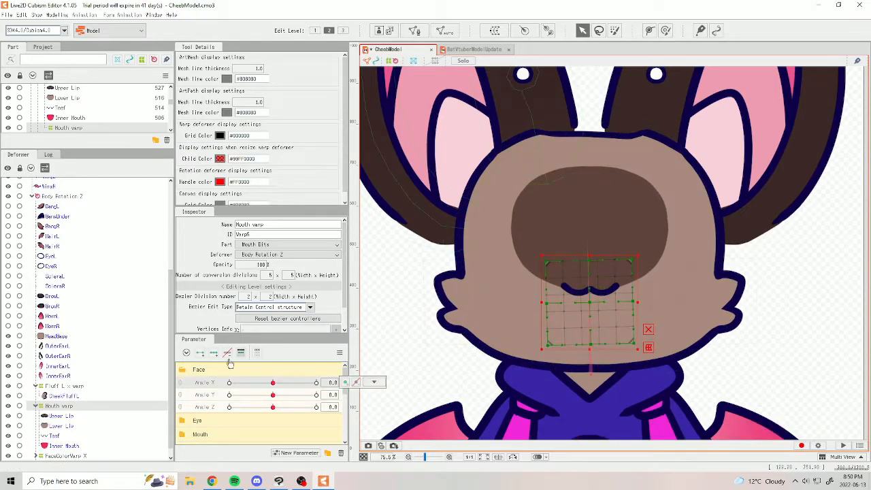
left_click_drag(273, 383, 349, 383)
mouse_move(590, 303)
left_mouse_down()
mouse_move(675, 302)
mouse_move(620, 302)
mouse_move(632, 302)
left_mouse_up()
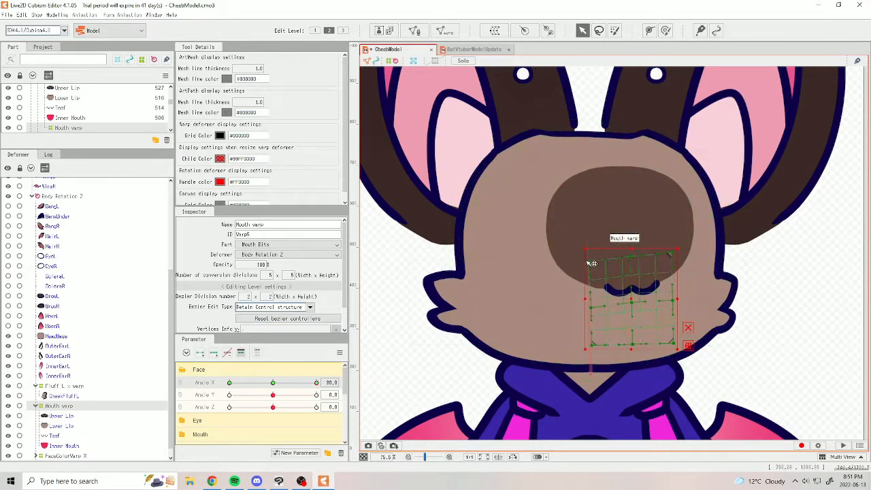
left_click_drag(633, 344, 635, 349)
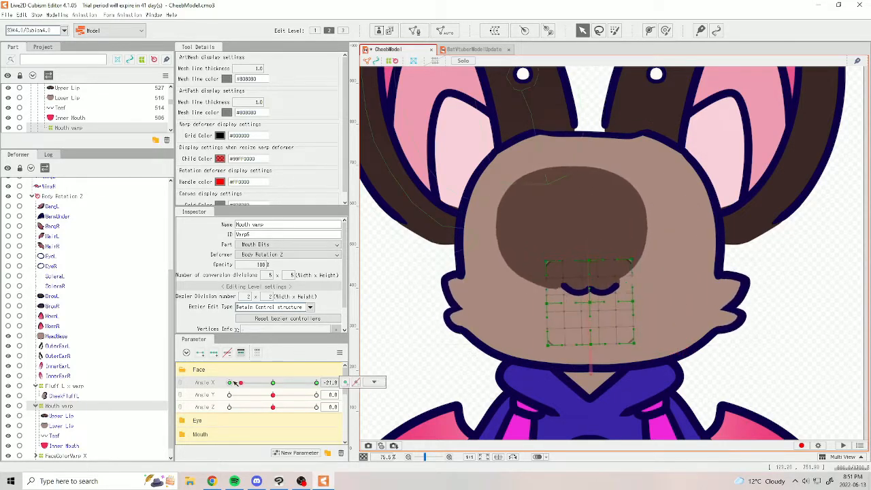
Mirror the Mouth warp's Angle X 30 form onto Angle X -30 and check the slider's range.
left_click(340, 352)
left_click(391, 420)
left_click(416, 328)
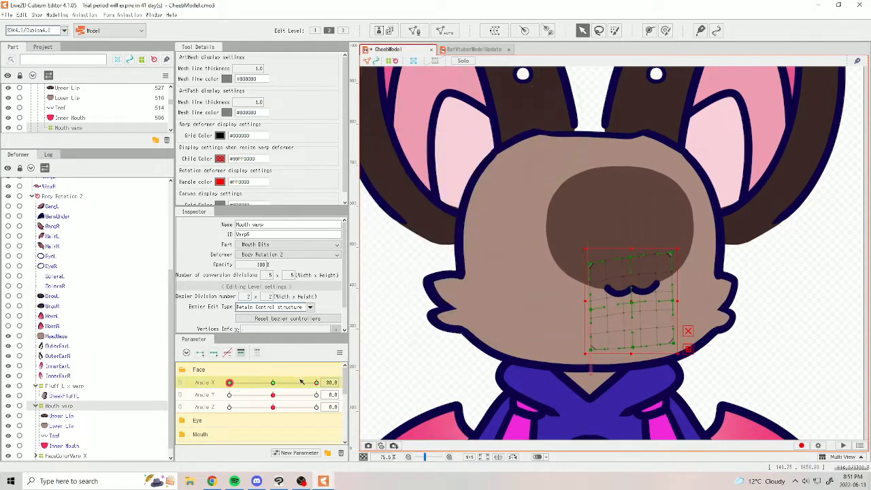
left_click_drag(229, 383, 354, 393)
Add three Angle Y keys to Mouth warp and raise its control points at Angle Y 30.
left_click(275, 395)
left_click(213, 352)
left_click_drag(585, 306, 586, 289)
left_click_drag(591, 333, 591, 312)
left_click_drag(589, 277, 588, 282)
Lower the Mouth warp's control points at Angle Y -30, test the Angle X extremes and return both angles to 0.
mouse_move(230, 394)
left_mouse_down()
mouse_move(274, 395)
mouse_move(228, 395)
left_mouse_up()
left_click_drag(592, 310, 593, 331)
left_click_drag(591, 373, 590, 356)
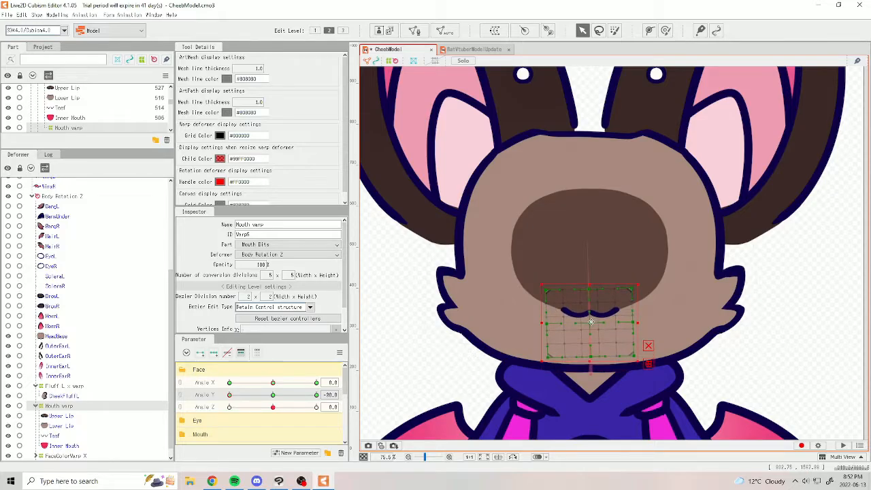
left_click(230, 383)
mouse_move(229, 383)
left_mouse_down()
mouse_move(273, 382)
mouse_move(228, 382)
left_mouse_up()
left_click(273, 395)
left_click(317, 383)
left_click(229, 382)
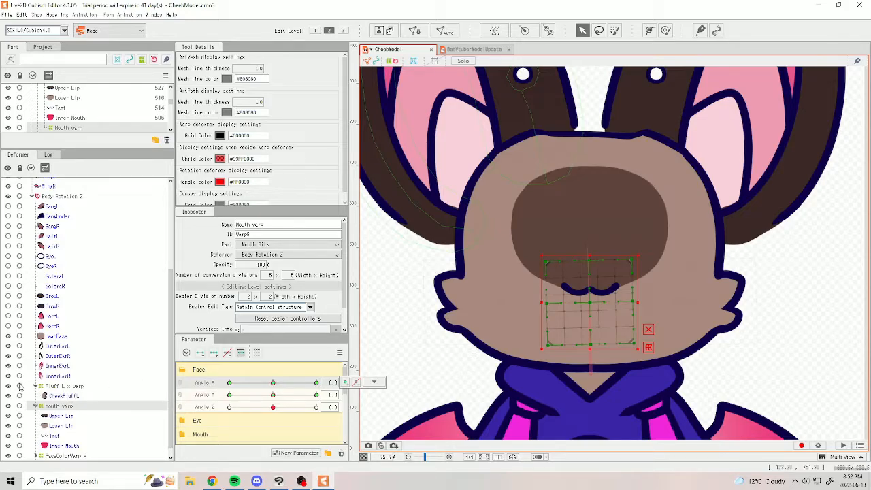
Create a warp deformer named Eye warp as parent of the EyeL, EyeR, ScleraL and ScleraR meshes.
scroll(88, 386, "up", 1)
left_click(61, 321)
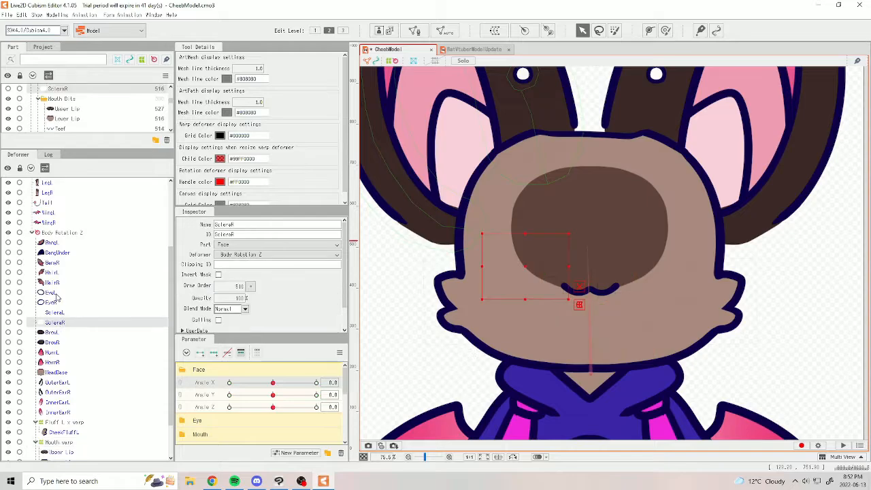
left_click(56, 294, "shift")
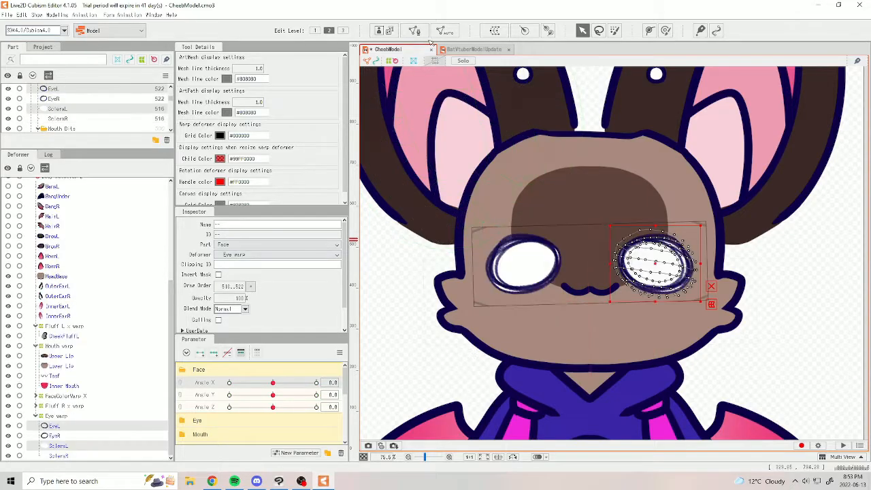
Create a warp deformer named Eye L warp as parent of the selected EyeL and ScleraL meshes.
left_click(494, 31)
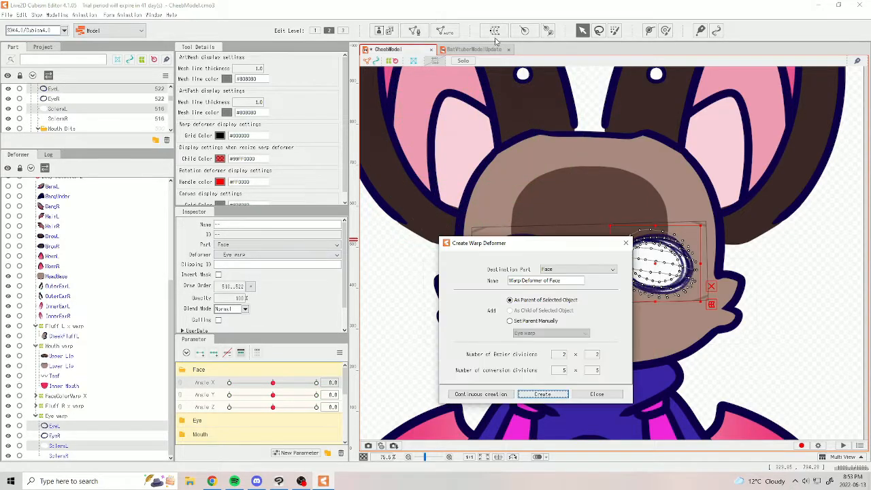
left_click(570, 280)
type("Eye")
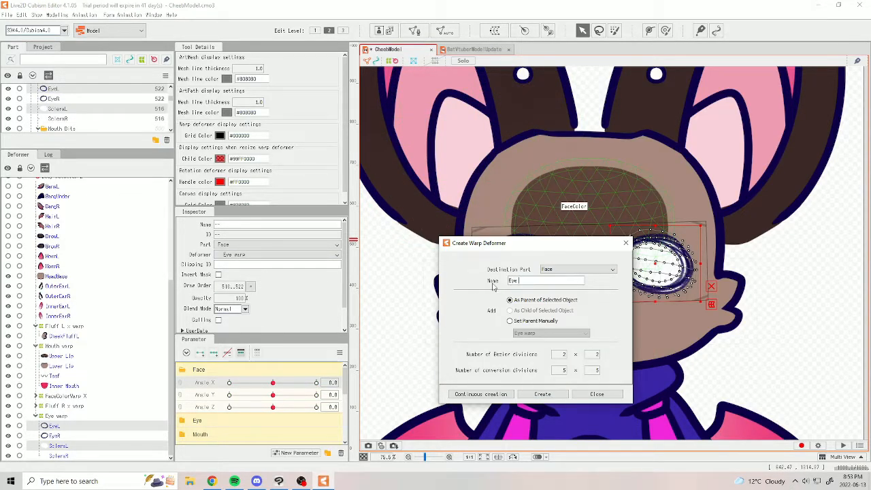
left_click(543, 394)
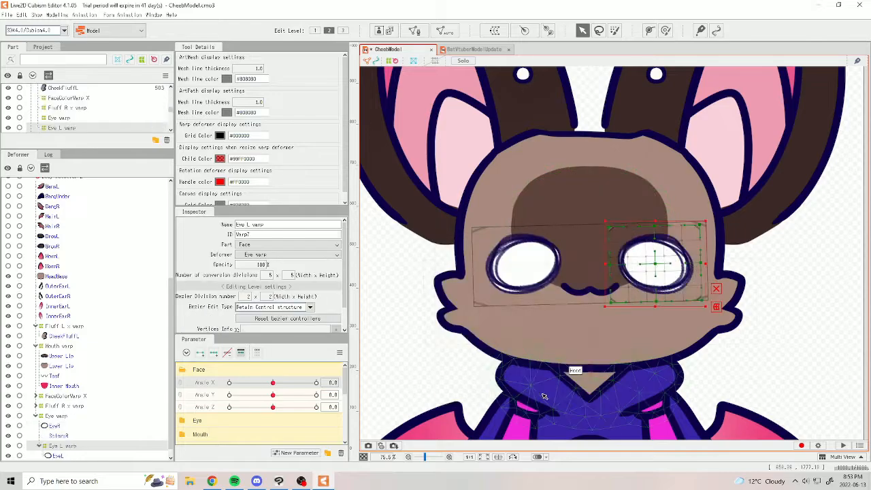
Create a warp deformer named Eye R warp as parent of EyeR and ScleraR, and collapse both eye warps in the hierarchy.
left_click(66, 424)
left_click(60, 426, "ctrl")
left_click(495, 30)
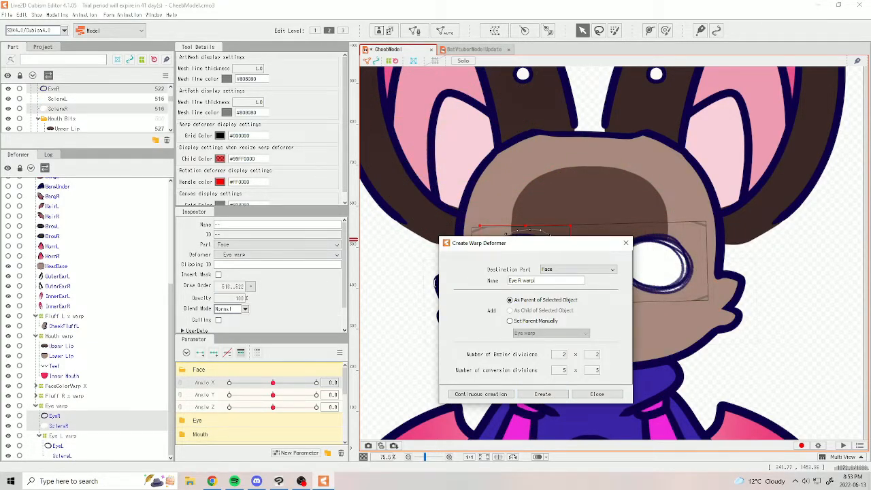
left_click(543, 394)
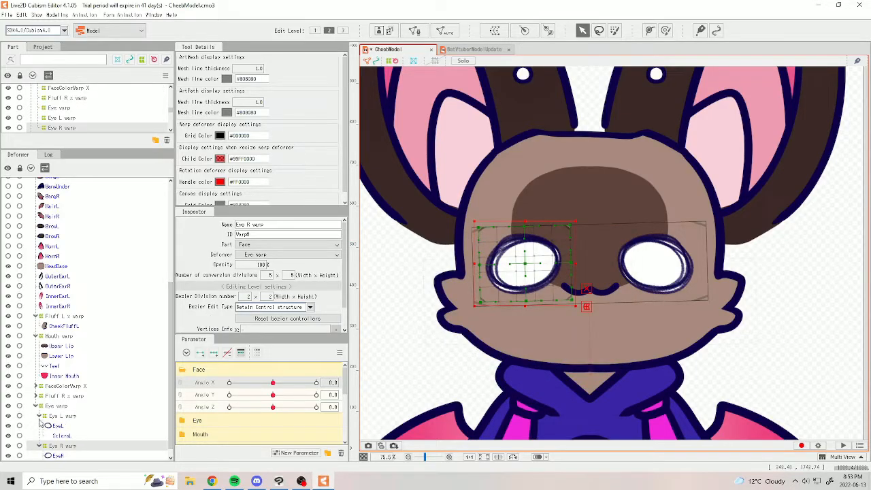
left_click(38, 416)
left_click(39, 435)
Key Eye L warp on Angle X, and shift it right and narrow it at Angle X 30.
left_click(67, 447)
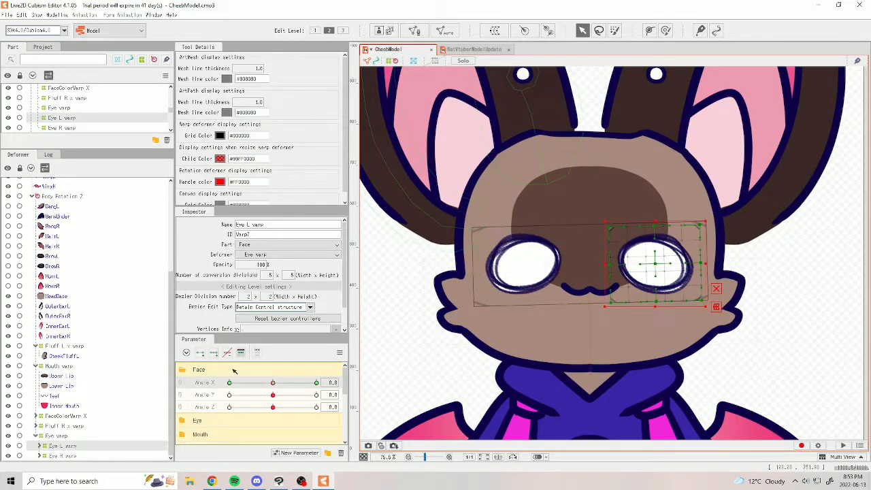
left_click_drag(273, 383, 405, 385)
mouse_move(709, 260)
left_mouse_down()
mouse_move(751, 260)
mouse_move(723, 264)
left_mouse_up()
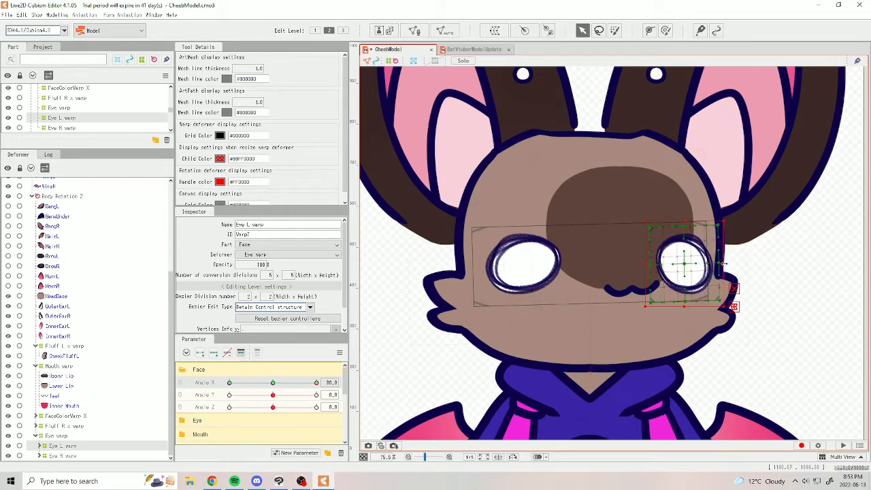
Shift Eye L warp to the left at Angle X -30 to follow the turned face.
left_click_drag(286, 382, 207, 382)
left_click_drag(656, 264, 619, 264)
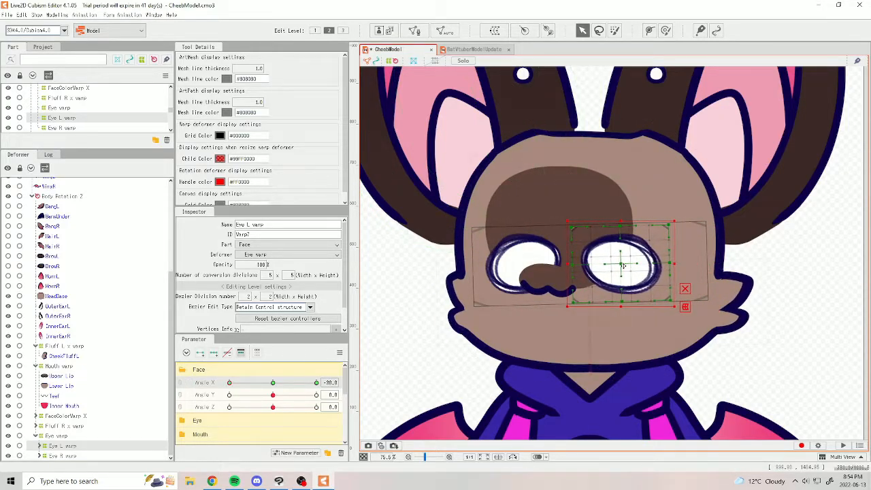
left_click_drag(229, 382, 195, 388)
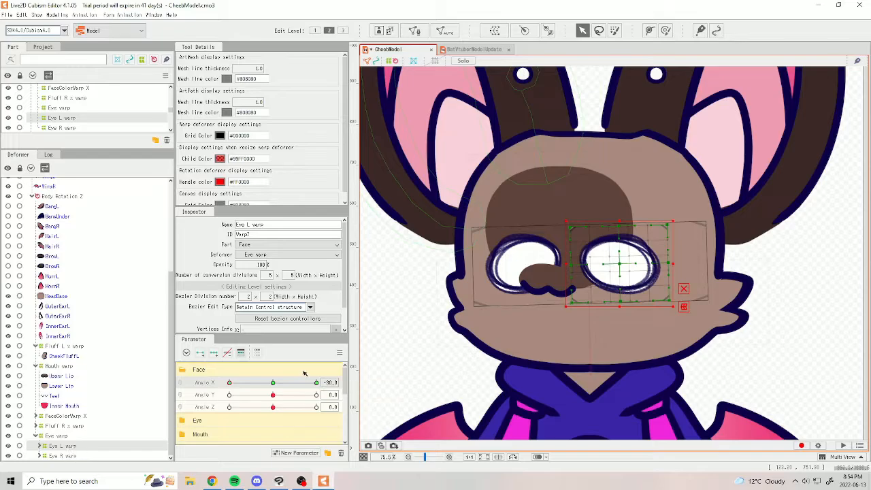
Add three Angle X keys to Eye R warp, and shift it left and narrow it at Angle X -30.
left_click(63, 456)
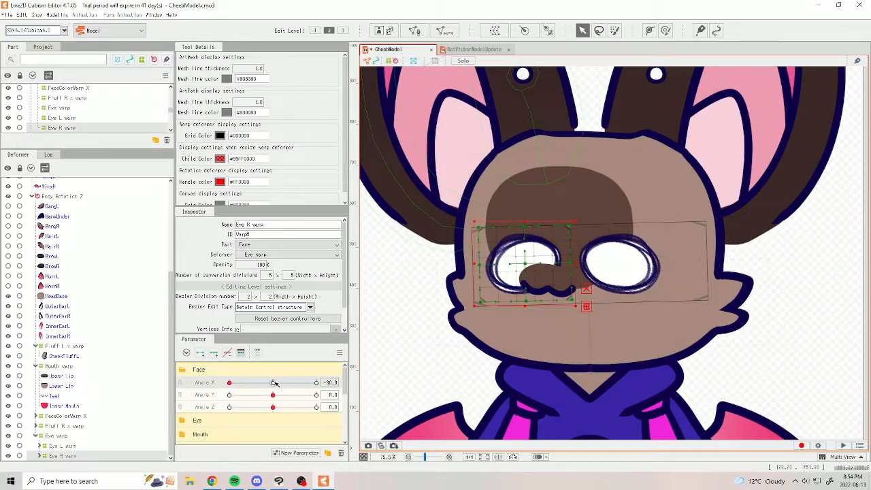
left_click(214, 356)
left_click_drag(526, 264, 491, 264)
left_click_drag(485, 266, 483, 265)
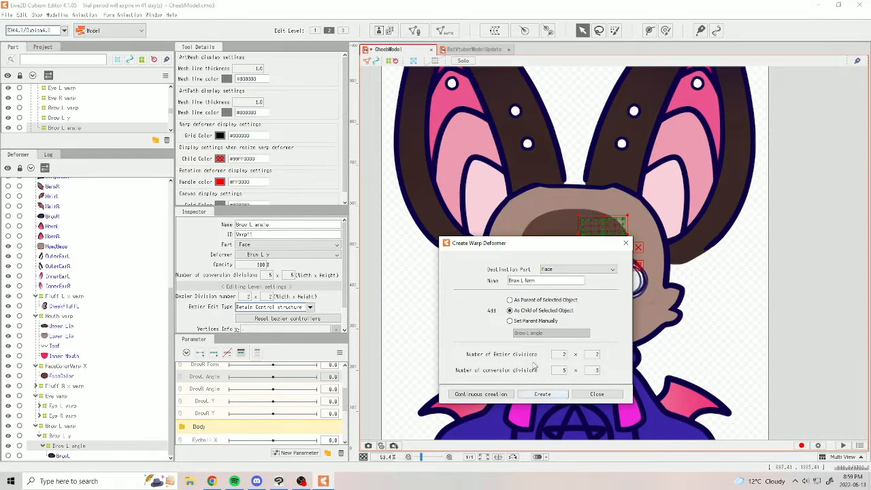
Create a warp deformer named Brow L form as child of Brow L angle and make the BrowL mesh visible.
left_click(542, 394)
left_click(67, 459)
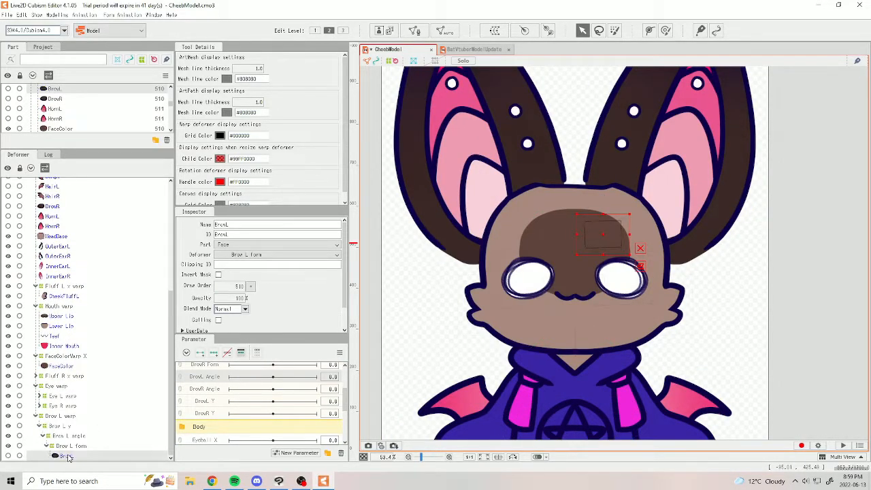
left_click(68, 446)
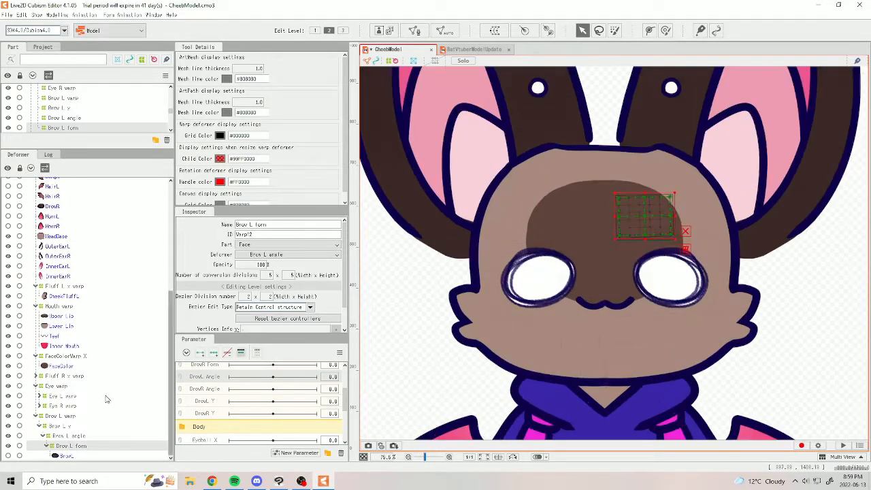
left_click(67, 455)
left_click(8, 456)
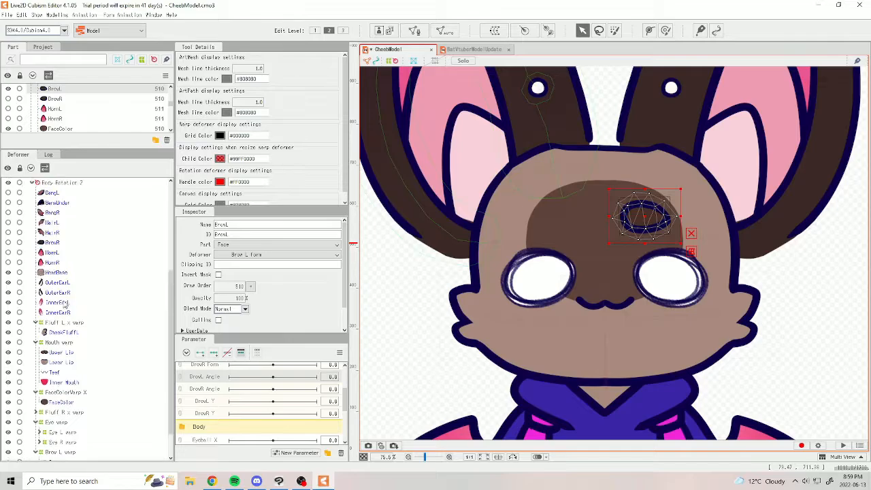
Nudge the corners of the Brow L form warp to fit around the eyebrow.
left_click(71, 445)
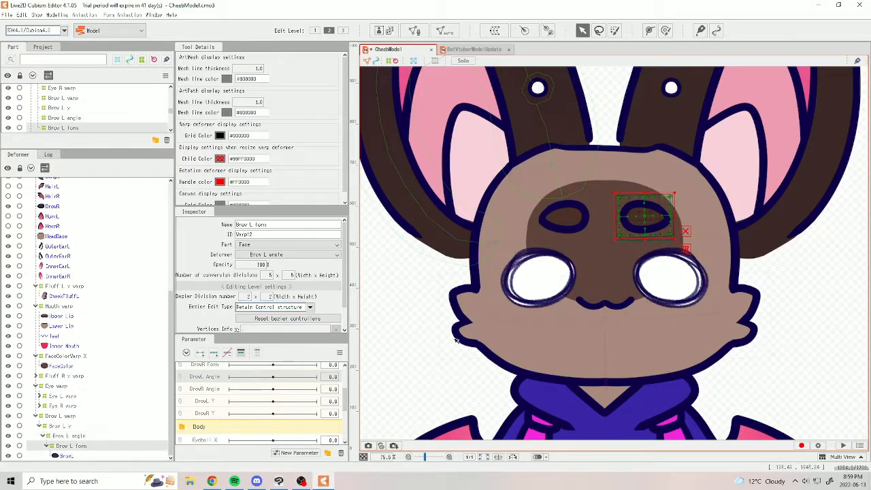
left_click_drag(677, 241, 676, 239)
left_click_drag(615, 193, 614, 195)
left_click(77, 436)
left_click(75, 426)
Add three Angle X keys to Brow L warp and shift it to the right at Angle X 30.
left_click(73, 416)
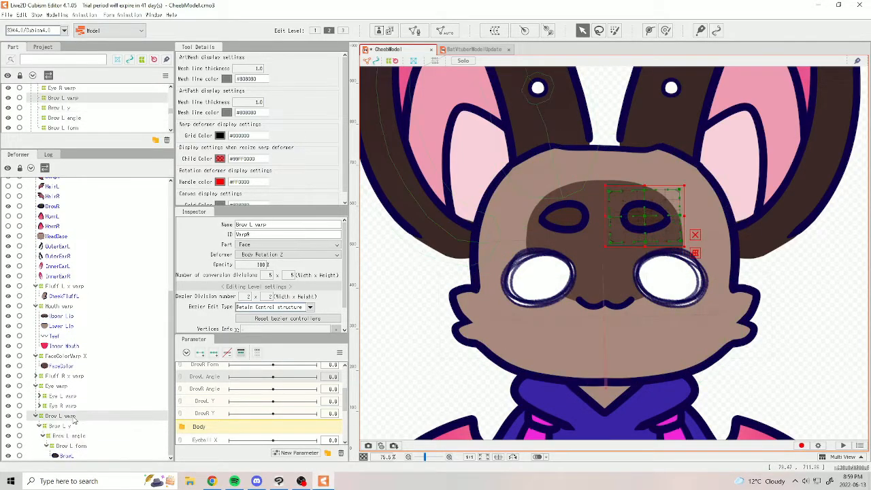
scroll(248, 402, "up", 2)
left_click(239, 369)
left_click(247, 383)
left_click(214, 352)
left_click_drag(273, 383, 317, 382)
left_click_drag(647, 217, 691, 218)
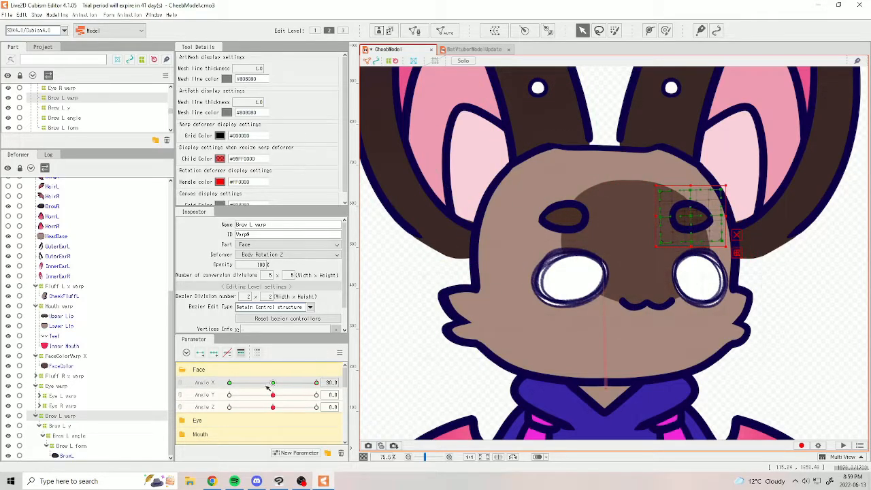
Shift Brow L warp left at Angle X -30 and narrow it at Angle X 30.
left_click(229, 382)
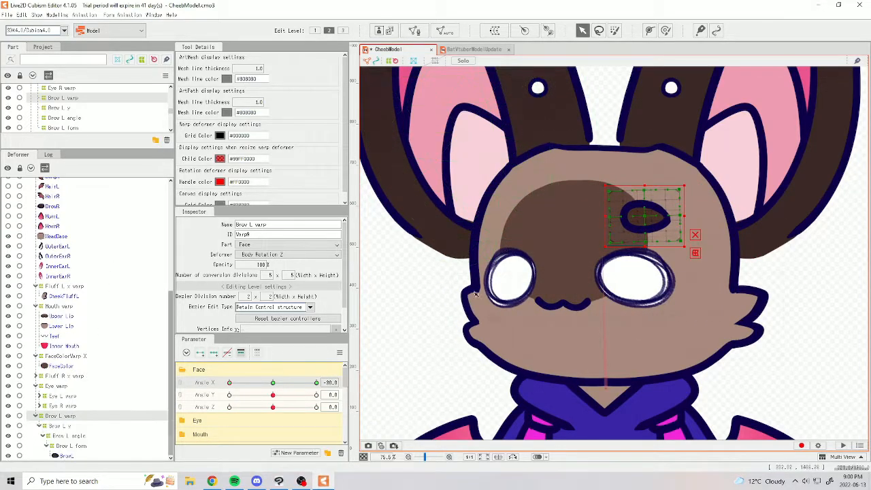
left_click_drag(647, 228, 602, 227)
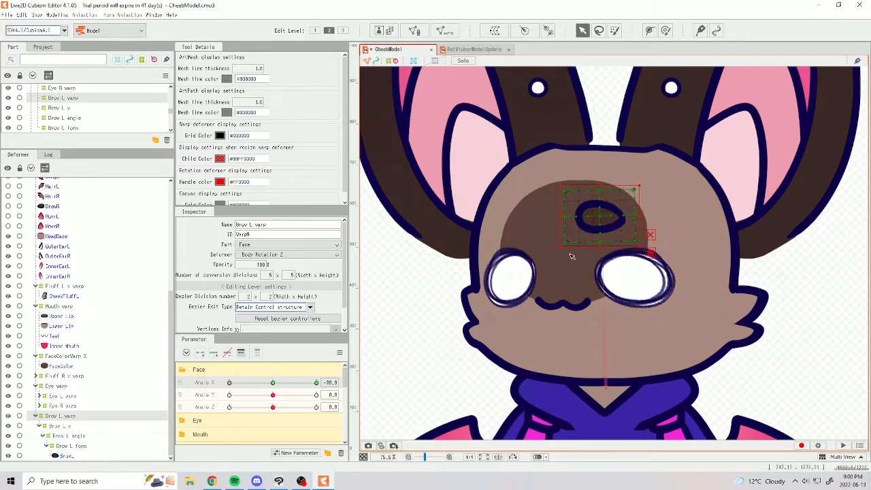
left_click(316, 382)
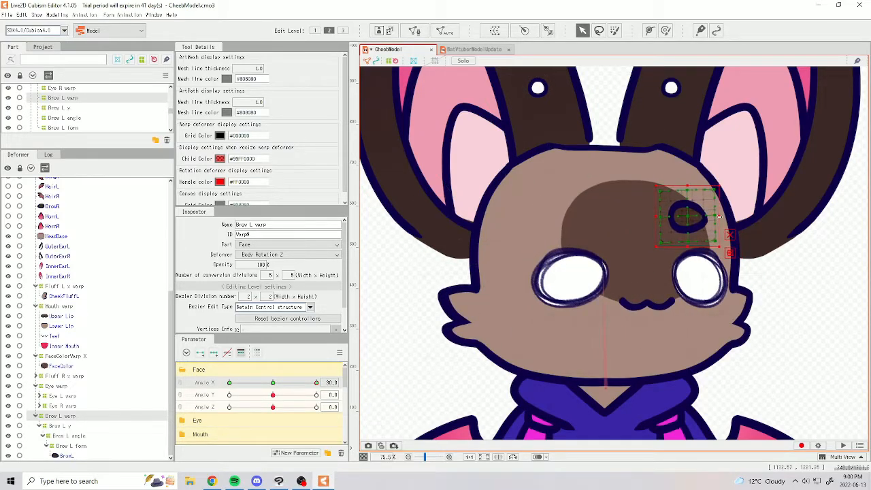
Raise Brow L warp at Angle Y 30 and return both face angles to 0.
left_click_drag(315, 383, 273, 379)
left_click_drag(273, 396, 316, 395)
left_click_drag(644, 216, 645, 196)
left_click_drag(316, 394, 273, 396)
mouse_move(282, 382)
left_mouse_down()
mouse_move(263, 385)
mouse_move(273, 383)
left_mouse_up()
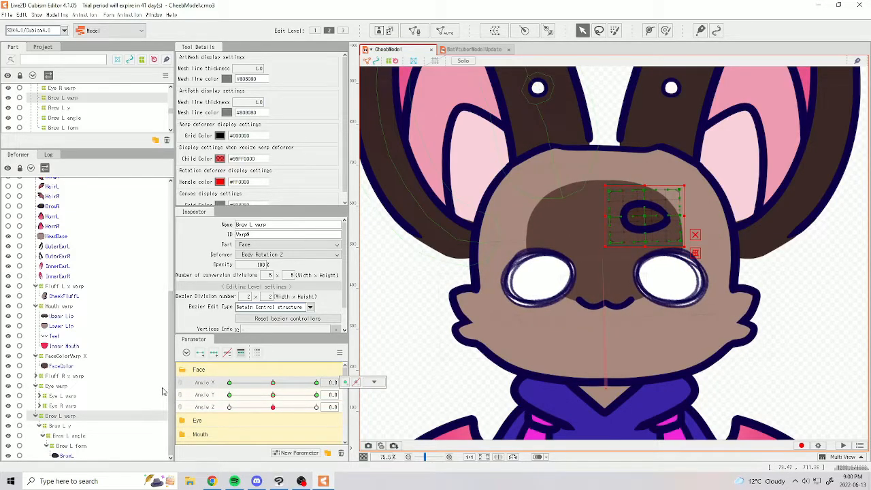
Key the Eye L warp and Eye R warp deformers on Angle Y.
left_click(65, 387)
left_click(59, 416)
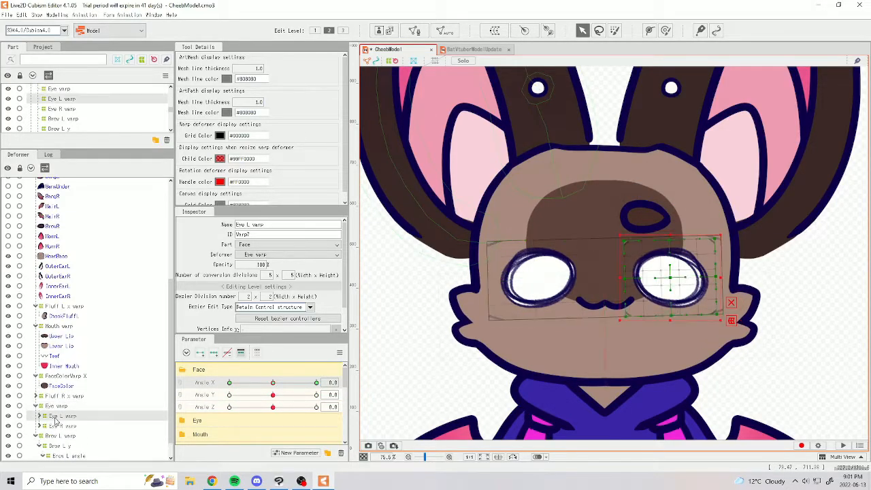
left_click(61, 425)
left_click(61, 416)
left_click(61, 426)
left_click(63, 416)
Try raising the Eye L warp on its own at Angle Y 30 and undo the move.
left_click_drag(230, 394, 317, 395)
left_click_drag(670, 277, 672, 245)
key("ctrl+z")
Raise Eye L warp and Eye R warp together at Angle Y 30 and switch Angle Y to -30.
left_click(39, 416)
left_click(39, 416)
left_click(61, 406, "ctrl")
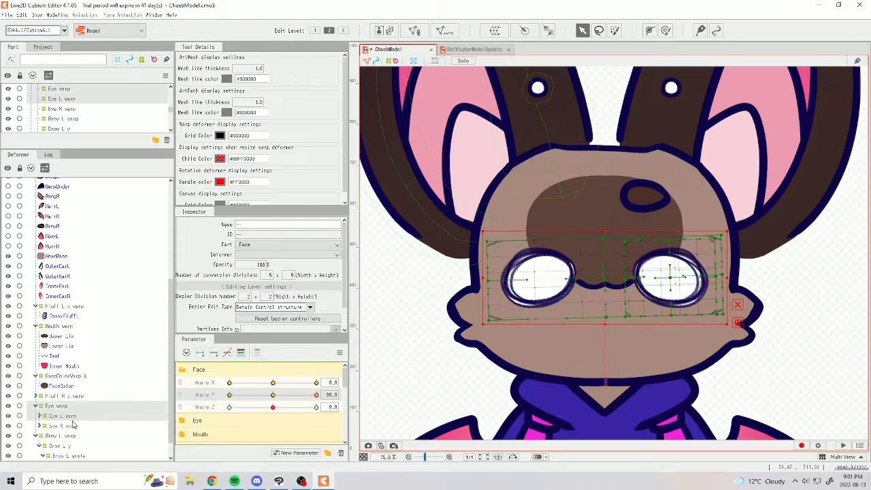
left_click(68, 425)
left_click(68, 416, "ctrl")
left_click_drag(605, 278, 605, 254)
left_click_drag(317, 395, 279, 376)
left_click(230, 394)
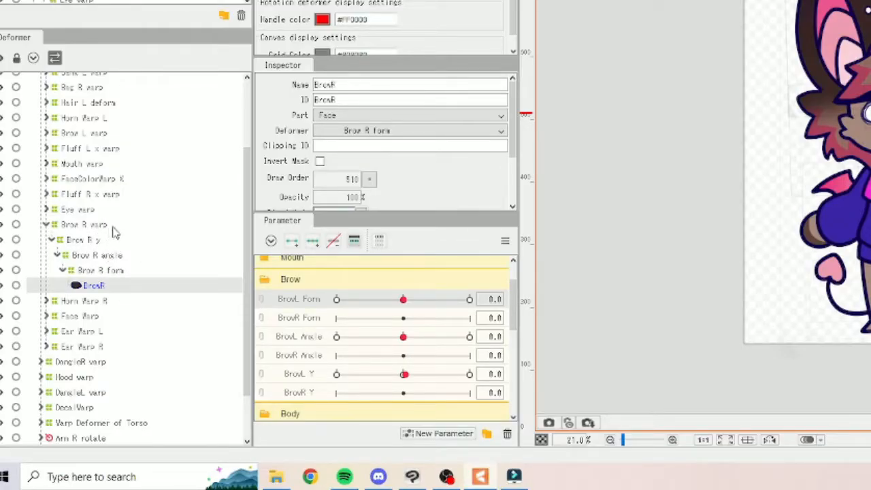
Examine the right brow's deformer chain from Brow R warp down to the BrowR mesh along with its linked brow parameters.
left_click(114, 229)
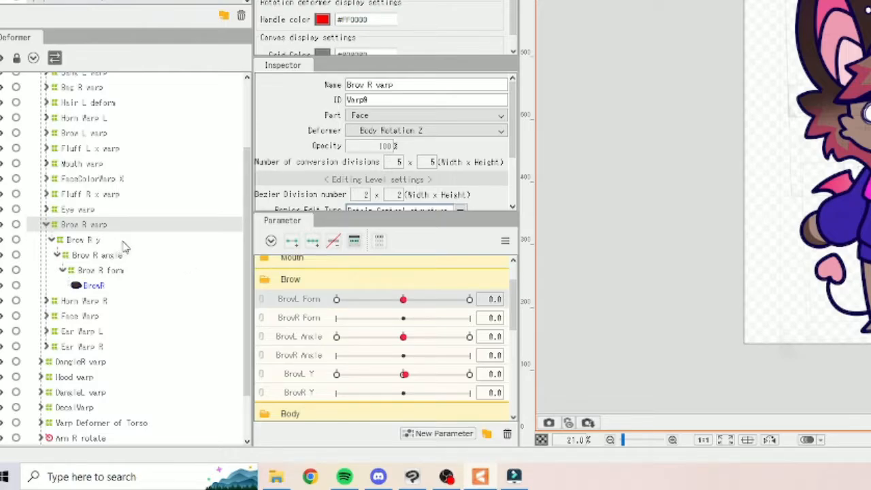
left_click(123, 243)
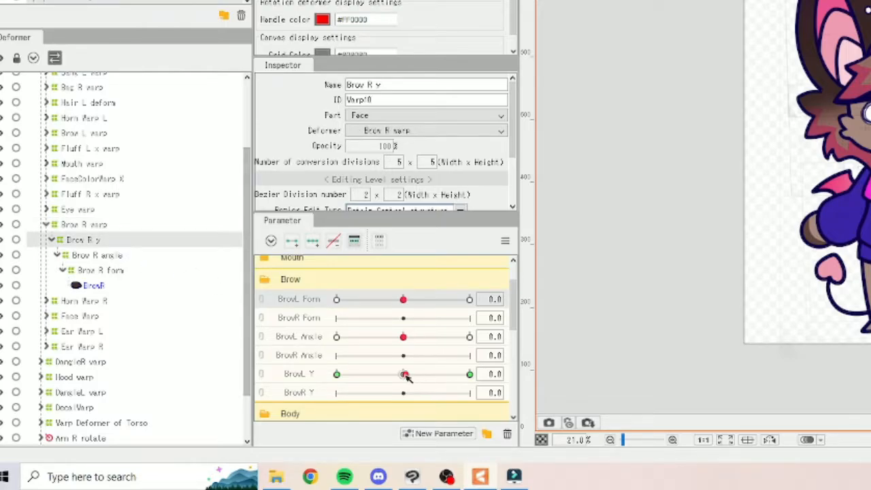
left_click_drag(405, 375, 456, 376)
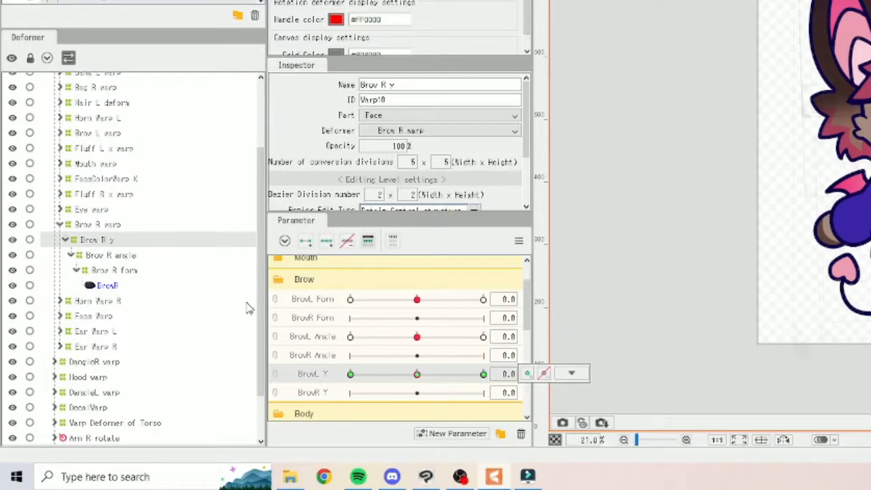
left_click(145, 257)
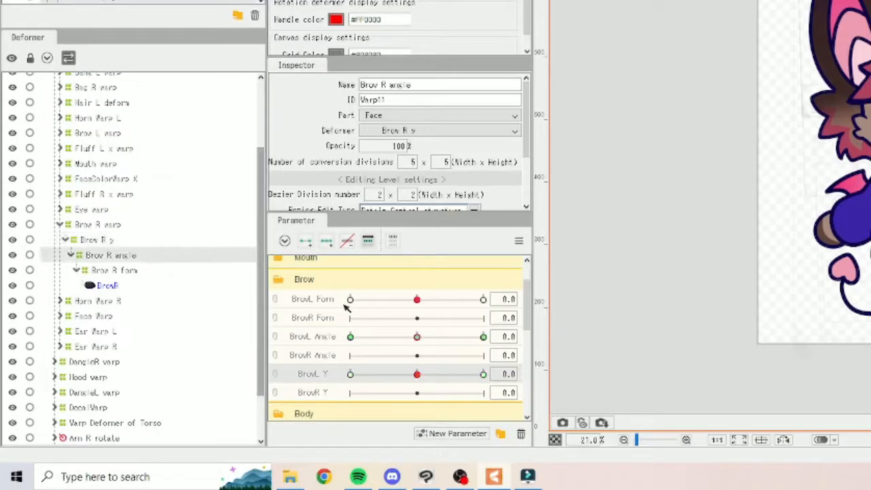
left_click(422, 343)
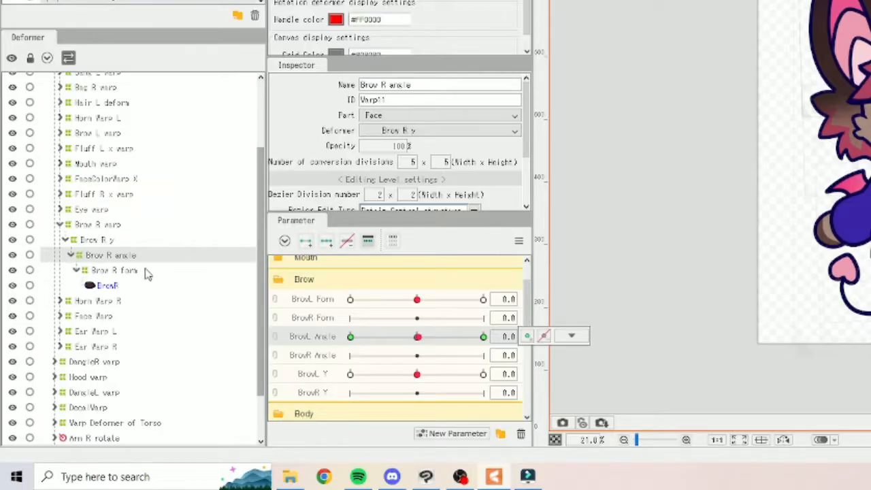
left_click(145, 271)
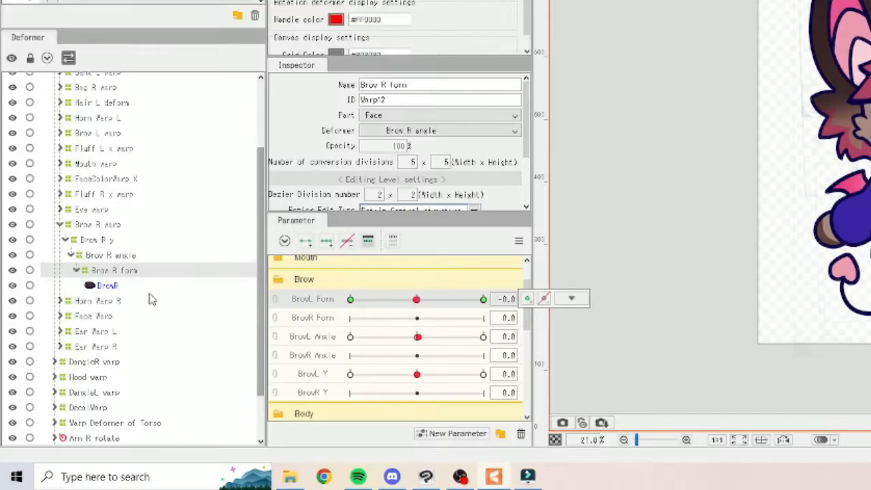
left_click(147, 285)
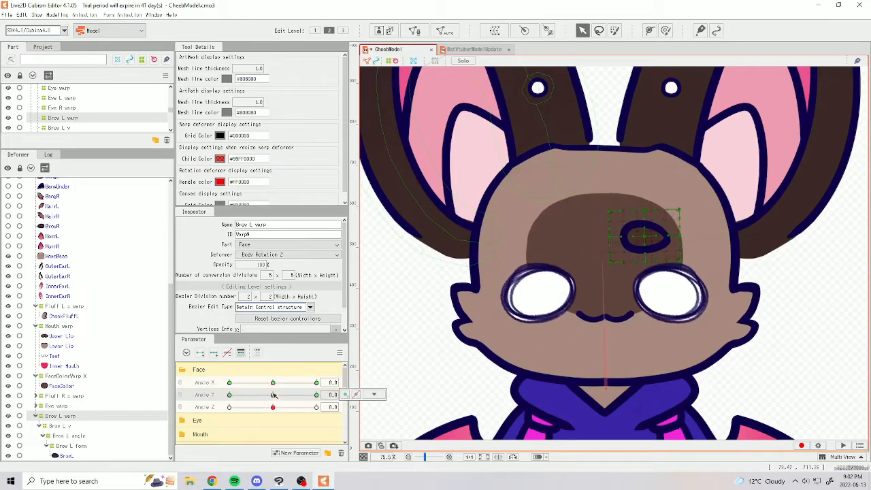
Add three BrowL Y keys to the Brow L y warp and raise the brow at the parameter's maximum.
left_click(64, 427)
scroll(245, 401, "down", 5)
left_click(214, 353)
left_click_drag(273, 402, 317, 402)
left_click_drag(644, 224, 645, 206)
Lower the Brow L y warp at the minimum of BrowL Y.
left_click_drag(317, 402, 229, 401)
left_click_drag(627, 225, 627, 243)
left_click_drag(230, 402, 316, 413)
Add three BrowL Angle keys to the Brow L angle warp and rotate it slightly at the parameter's maximum.
left_click(64, 436)
scroll(259, 402, "up", 1)
left_click(205, 414)
left_click(214, 353)
left_click_drag(682, 246, 676, 252)
Rotate the Brow L angle warp the opposite way at the minimum of BrowL Angle and return the parameter to 0.
left_click_drag(316, 413, 230, 413)
left_click_drag(681, 245, 683, 240)
mouse_move(261, 414)
left_mouse_down()
mouse_move(317, 413)
mouse_move(234, 413)
mouse_move(273, 413)
left_mouse_up()
Add three BrowL Form keys to the Brow L form warp and set BrowL Form to 1.0.
left_click_drag(346, 393, 346, 397)
scroll(102, 436, "down", 1)
left_click(68, 456)
left_click(264, 376)
left_click(214, 352)
scroll(709, 216, "up", 3)
left_click_drag(273, 373, 317, 373)
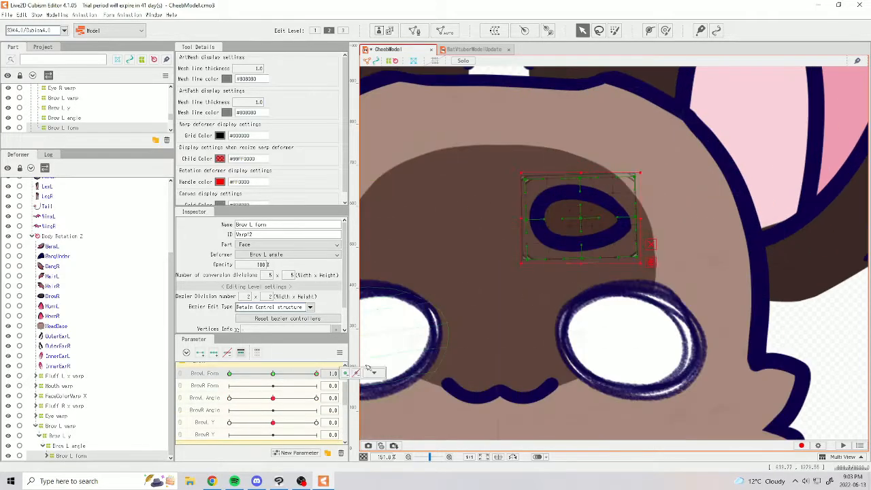
Reshape the Brow L form warp at BrowL Form 1.0 by adjusting its right, bottom, top and centre control points.
scroll(561, 210, "up", 3)
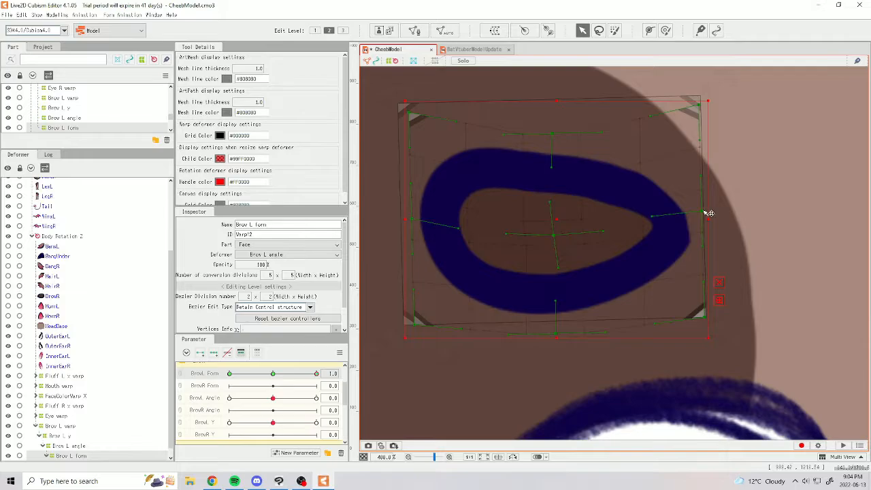
left_click_drag(705, 212, 703, 206)
left_click_drag(555, 332, 556, 313)
left_click_drag(554, 130, 555, 117)
left_click_drag(553, 234, 556, 224)
scroll(569, 193, "down", 4)
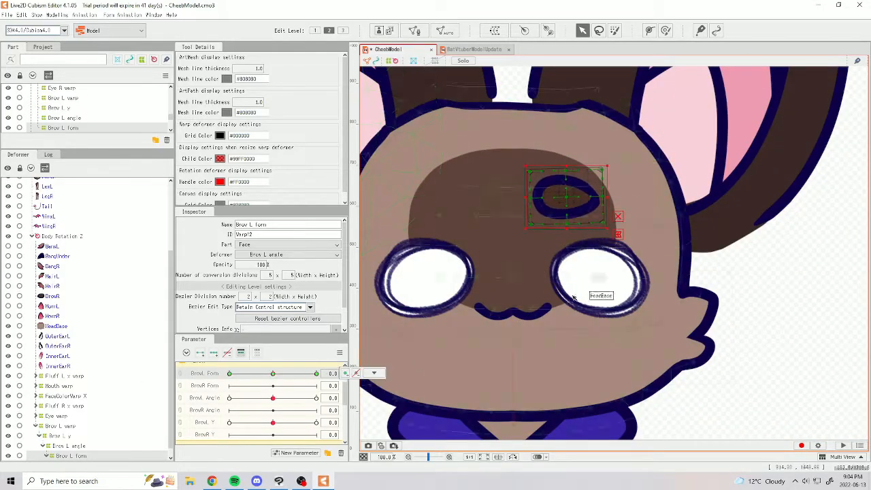
Reflect a copy of the Brow L deformers horizontally onto the other side of the face, leaving Angle X out of the reflected parameters.
scroll(544, 242, "down", 2)
right_click(576, 234)
left_click(593, 414)
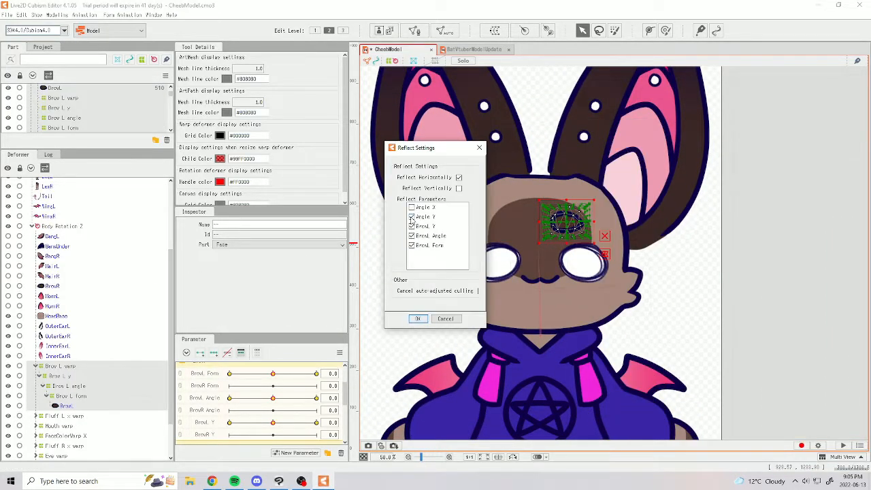
left_click(418, 318)
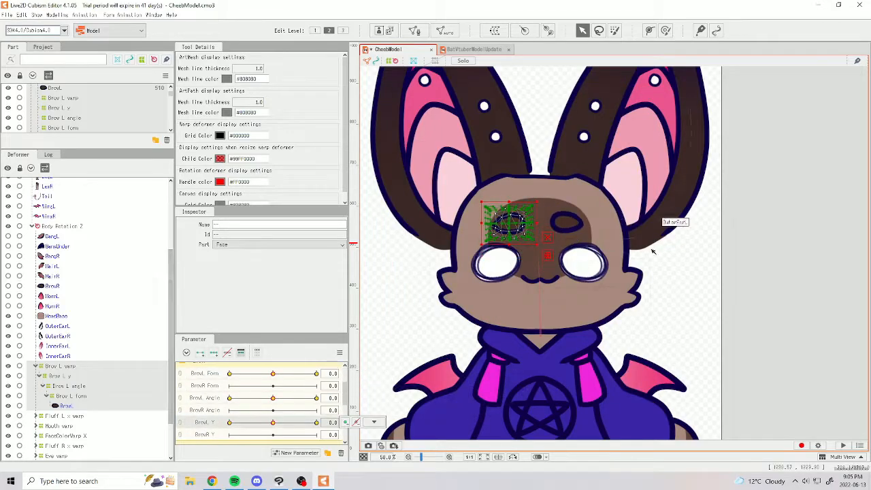
Rename the copied brow deformers as Brow R warp, Brow R y, Brow R angle and Brow R form.
left_click(71, 365)
scroll(81, 381, "down", 2)
left_click(71, 415)
left_click(71, 425)
left_click(71, 436)
left_click(71, 446)
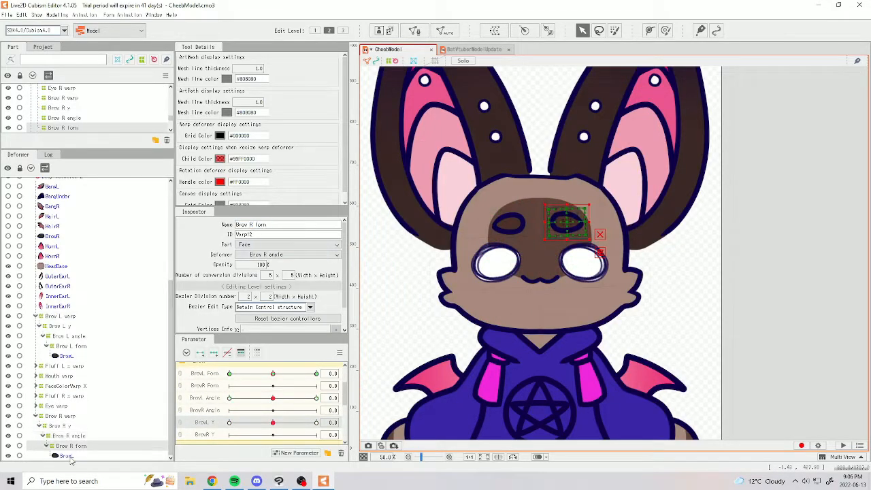
Set the name and ID of the art mesh under Brow R form to BrowR, keeping BrowL for the left brow.
left_click(68, 456)
double_click(228, 234)
left_click(71, 458)
left_click(67, 356)
left_click(239, 234)
left_click(68, 456)
double_click(239, 233)
left_click(66, 356)
Collapse the finished brow and eye deformer groups and shape the left horn's Horn Warp at the Angle X extremes.
left_click(35, 316)
left_click(33, 416)
left_click(35, 396)
scroll(272, 395, "up", 5)
left_click_drag(272, 383, 224, 382)
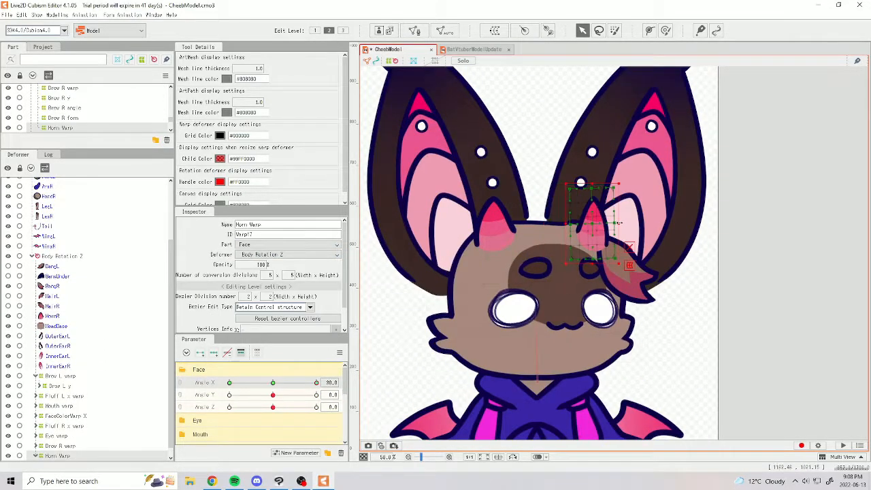
scroll(571, 223, "up", 5)
scroll(572, 224, "down", 3)
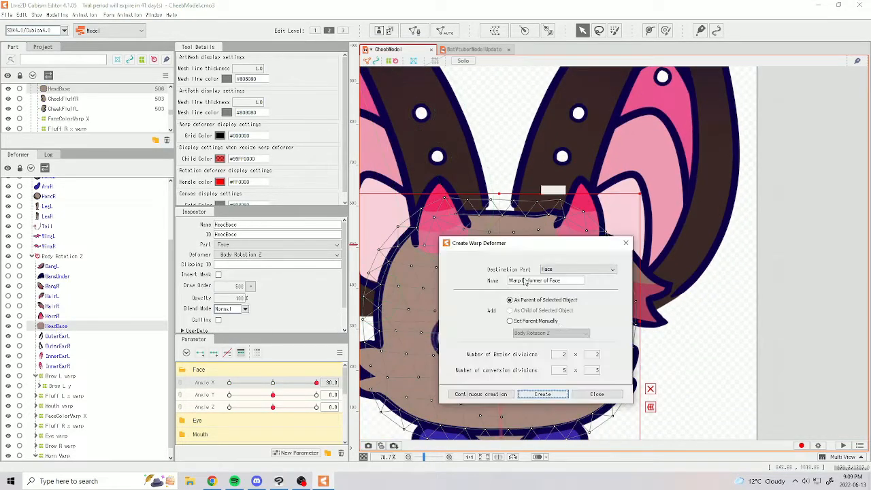
Create the warp deformer Face Warp in the Face part as parent of HeadBase, with 2 × 2 Bezier divisions.
left_click(543, 395)
scroll(625, 214, "up", 2)
scroll(624, 215, "down", 3)
Adjust the Horn Warp's position and shape so the left horn follows the head turn on Angle X.
left_click(590, 215)
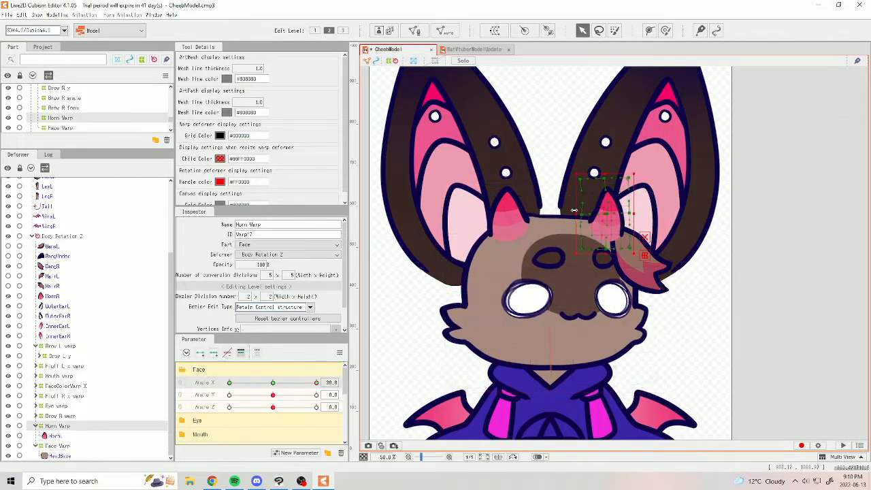
scroll(554, 214, "up", 3)
left_click_drag(578, 245, 538, 249)
left_click_drag(230, 383, 280, 383)
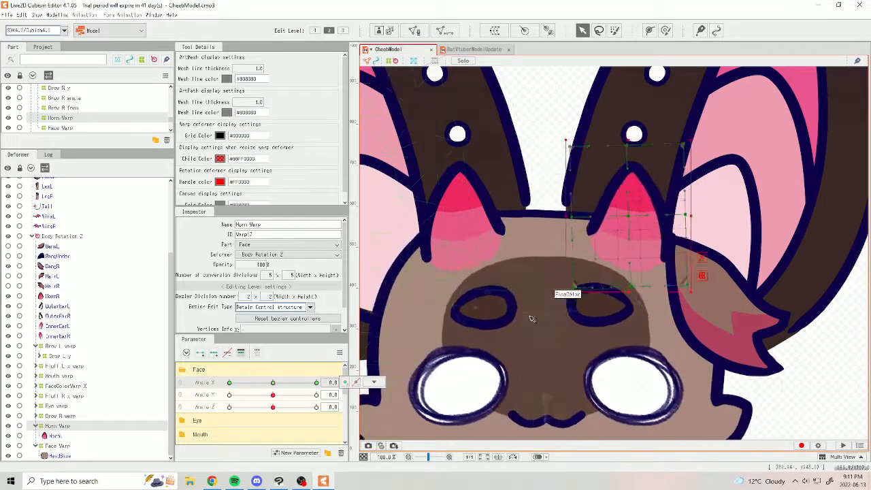
Shape the Horn Warp for Angle Y so the left horn follows the head tilting up and down.
scroll(550, 234, "down", 3)
left_click(61, 446, "ctrl")
left_click(57, 436)
scroll(553, 173, "up", 3)
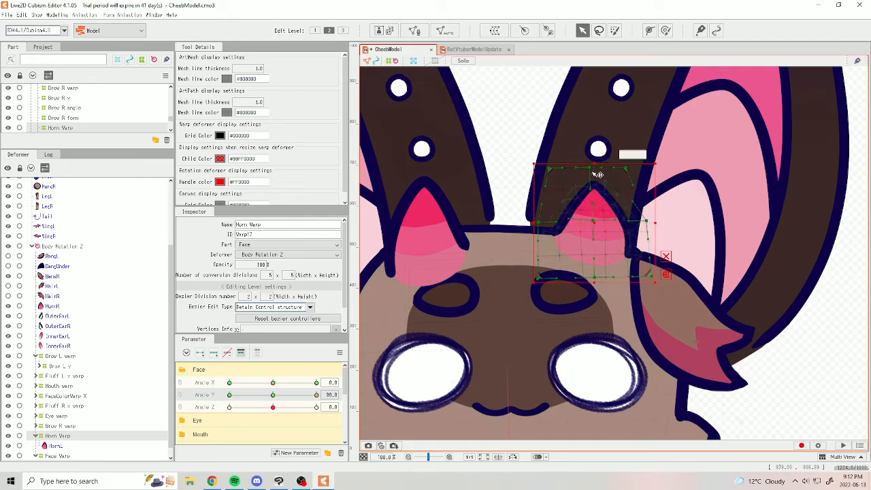
scroll(589, 215, "up", 3)
scroll(580, 224, "down", 5)
left_click_drag(316, 395, 276, 383)
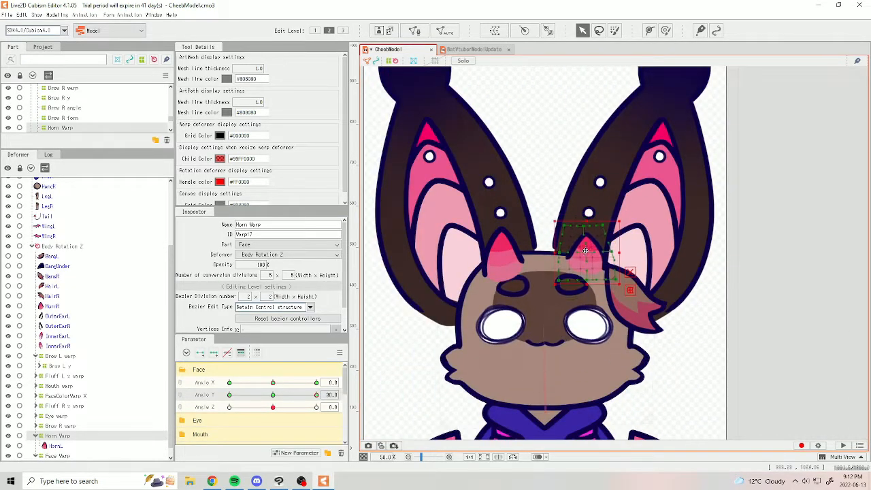
scroll(579, 261, "up", 3)
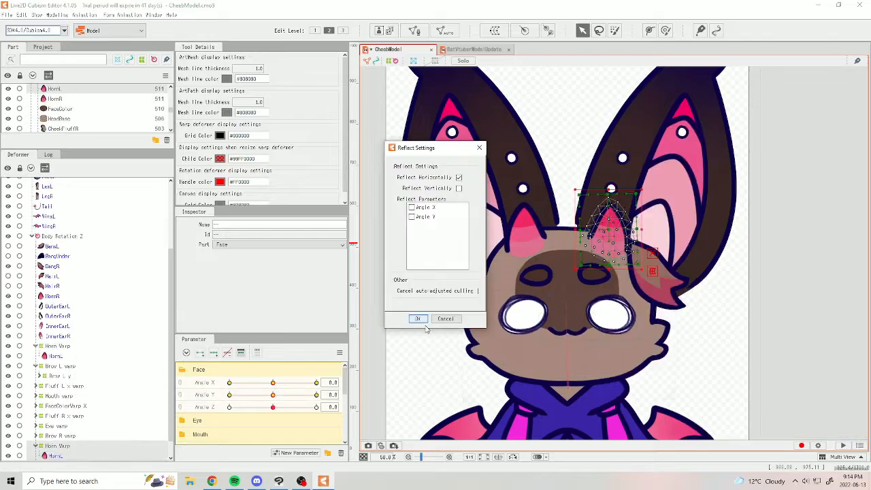
Reflect a copy of the Horn Warp and its horn horizontally, with Angle X and Angle Y left out of the reflected parameters.
key("Return")
key("Return")
mouse_move(273, 395)
left_mouse_down()
mouse_move(309, 397)
mouse_move(272, 394)
left_mouse_up()
mouse_move(273, 382)
left_mouse_down()
mouse_move(314, 383)
mouse_move(273, 382)
left_mouse_up()
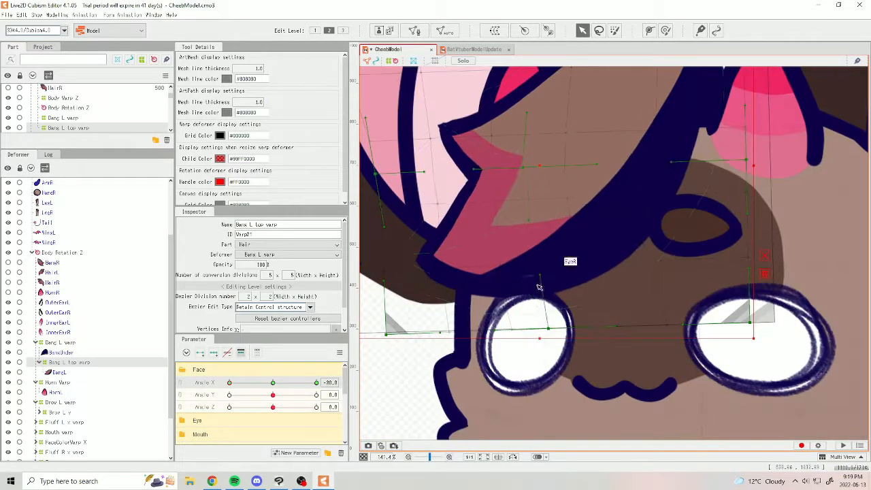
Shape the Bang L top warp for Angle X and the Bang L warp for Angle Y to follow the head movement.
scroll(539, 286, "down", 3)
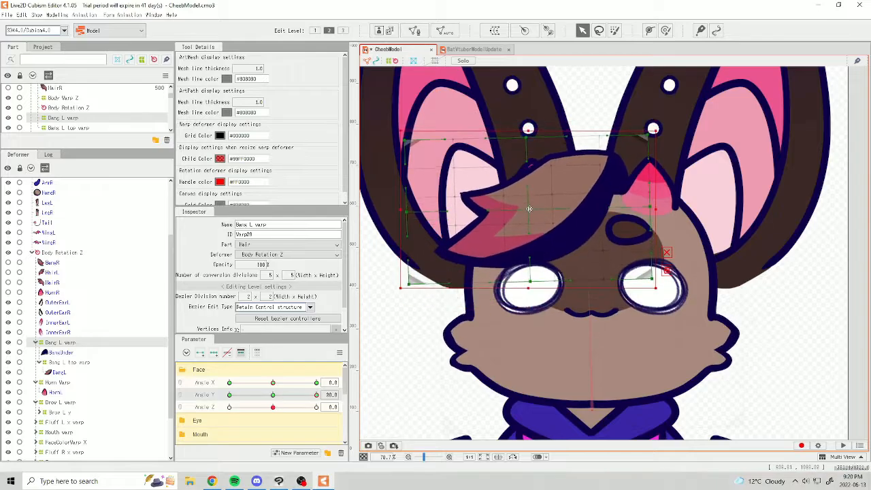
left_click_drag(316, 394, 229, 395)
left_click(517, 285)
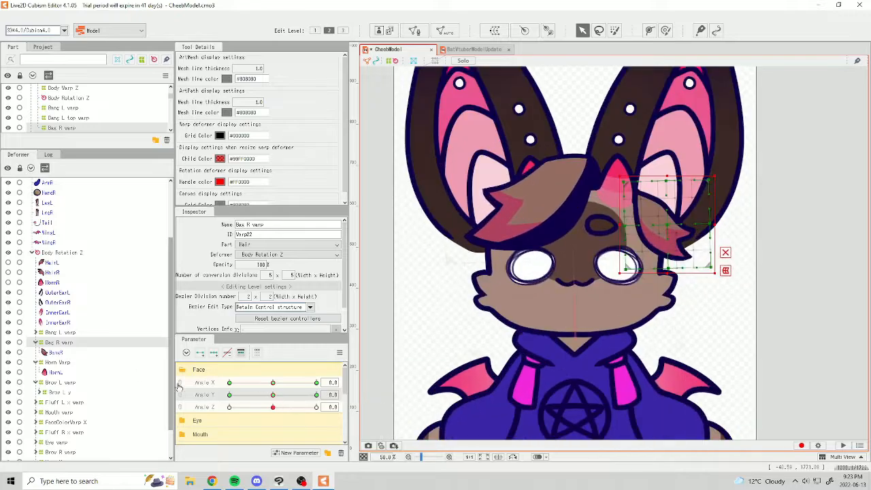
Link Angle X with Angle Y and select the head deformers from Bang L warp through Face Warp.
left_click(180, 386)
left_click(60, 332)
scroll(78, 398, "down", 2)
left_click(58, 456, "shift")
mouse_move(273, 397)
left_mouse_down()
mouse_move(237, 383)
mouse_move(273, 397)
left_mouse_up()
left_click(45, 407)
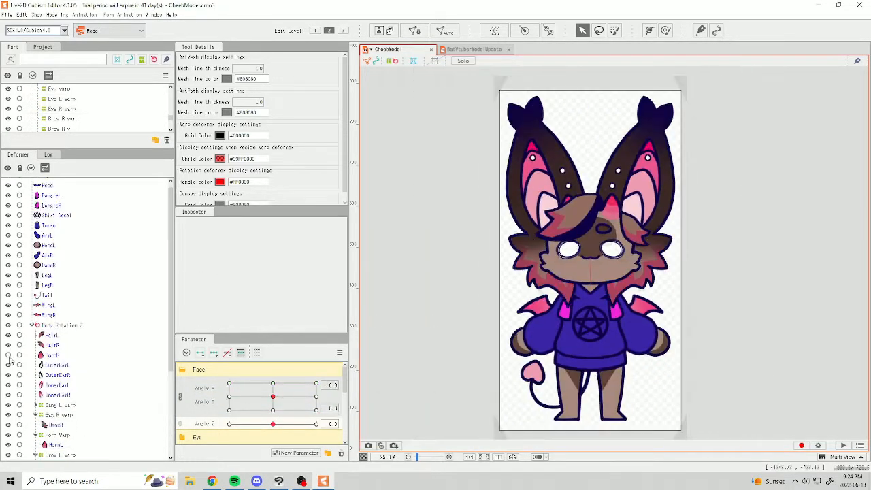
Rename the reflected horn mesh as HornR and its deformer as Horn Warp R.
left_click(58, 434)
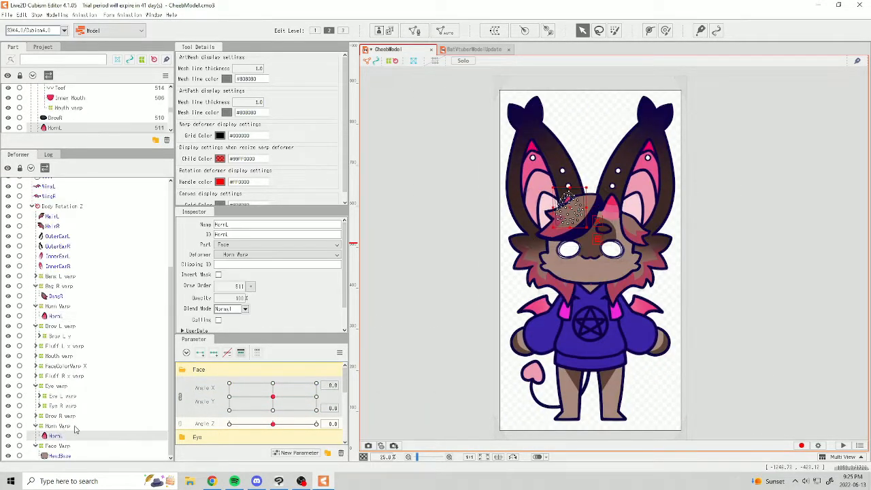
left_click(60, 426)
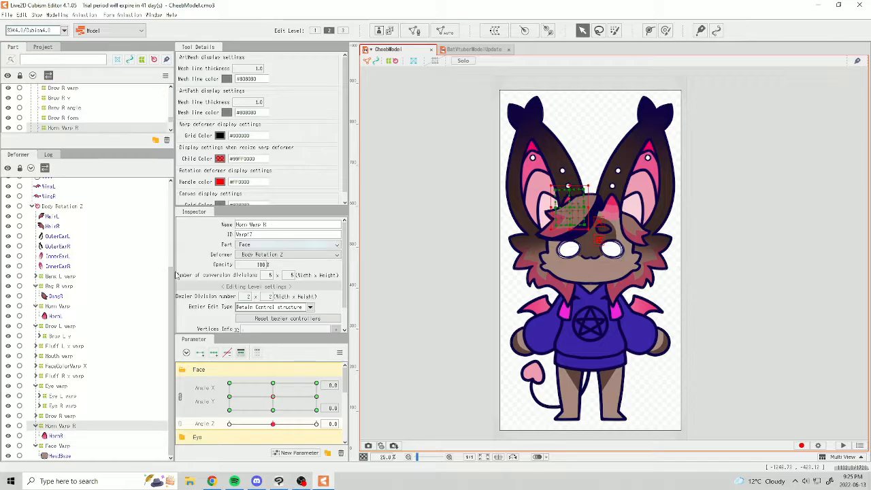
left_click(433, 296)
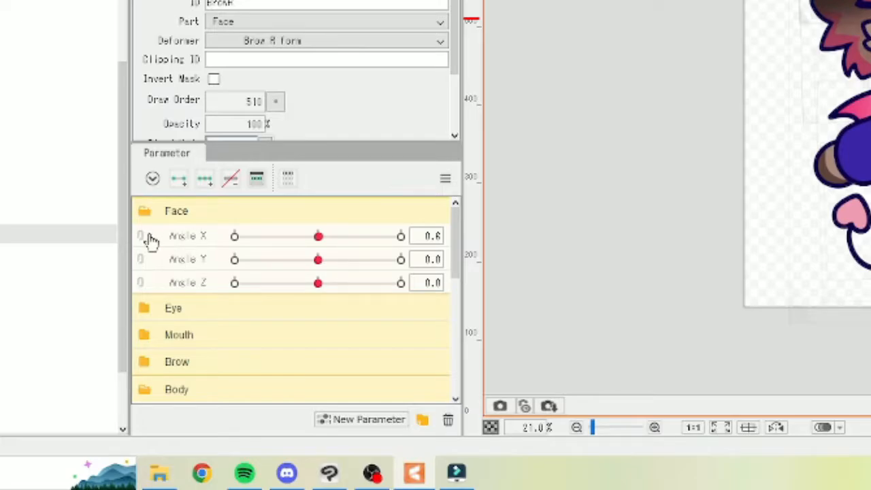
Link Angle X with Angle Y, set both to 0.0, run Synthesize Corners and test the combined movement.
left_click(141, 238)
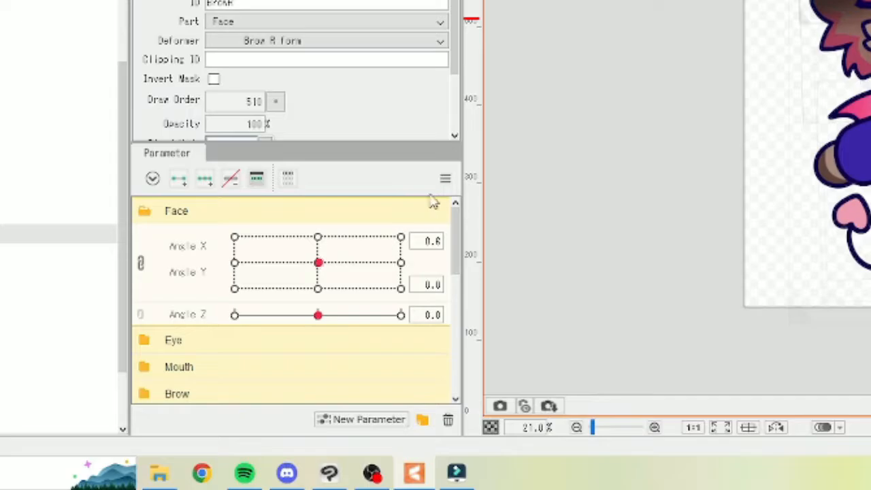
left_click(320, 264)
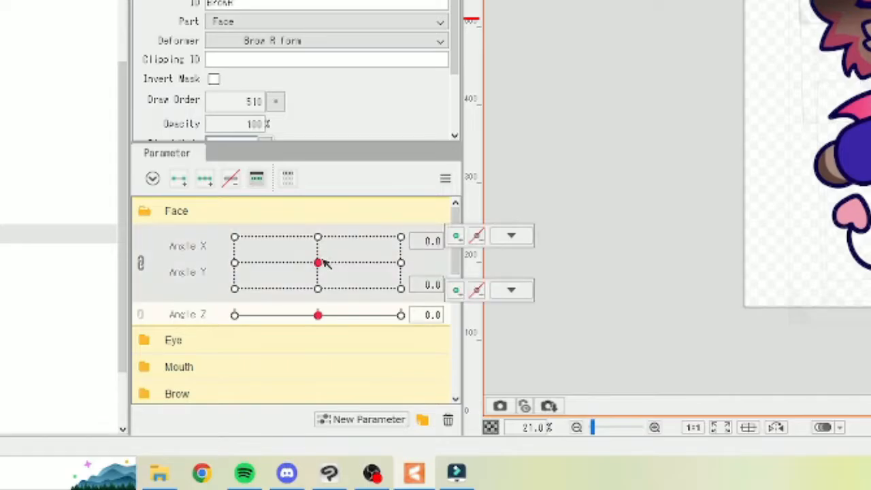
left_click(446, 181)
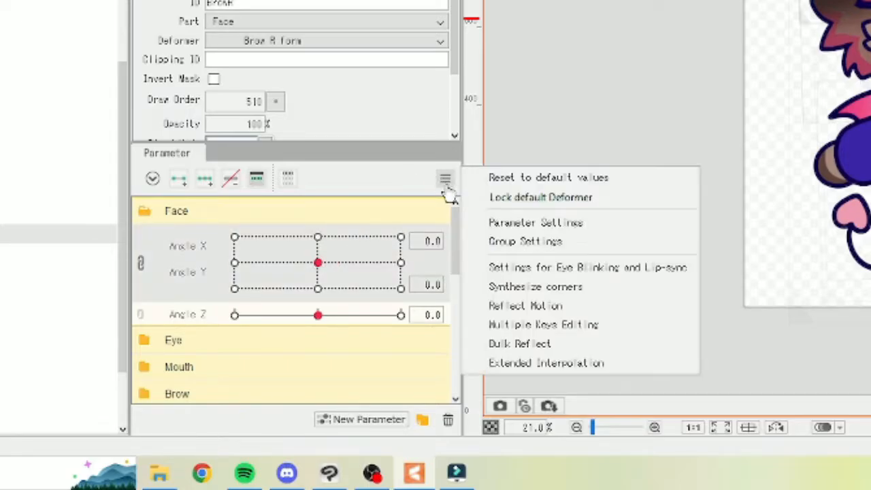
left_click(545, 288)
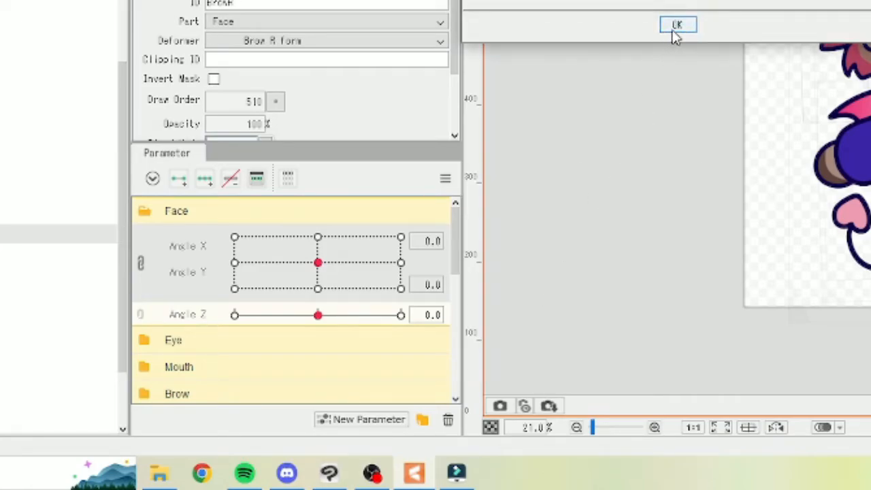
left_click(676, 27)
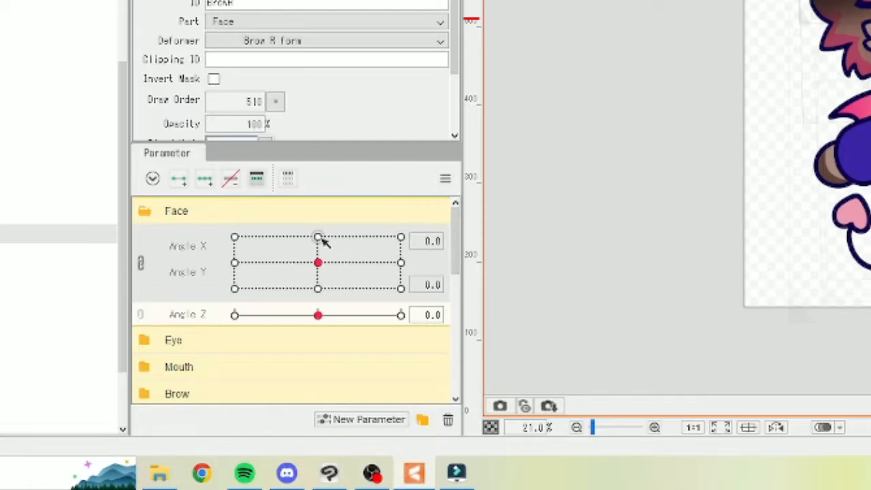
left_click_drag(319, 264, 327, 281)
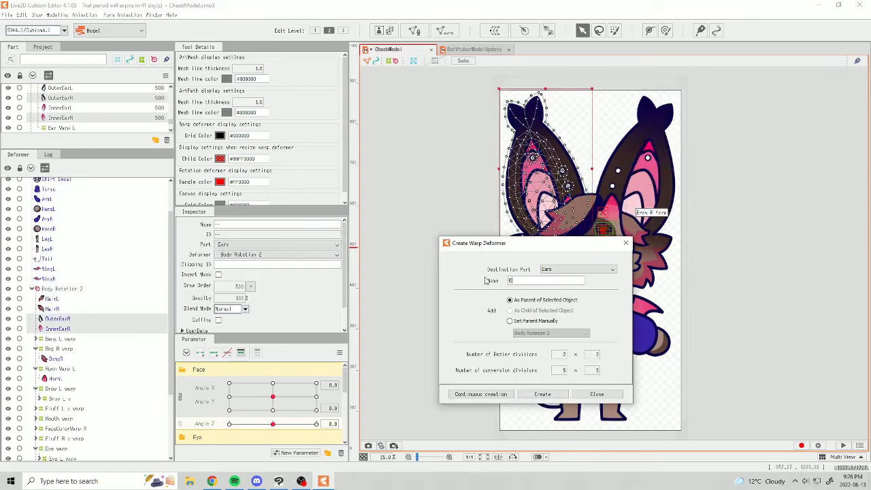
Create Ear Warp R around OuterEarR and InnerEarR, and shape both ear warps for Angle X.
left_click(540, 395)
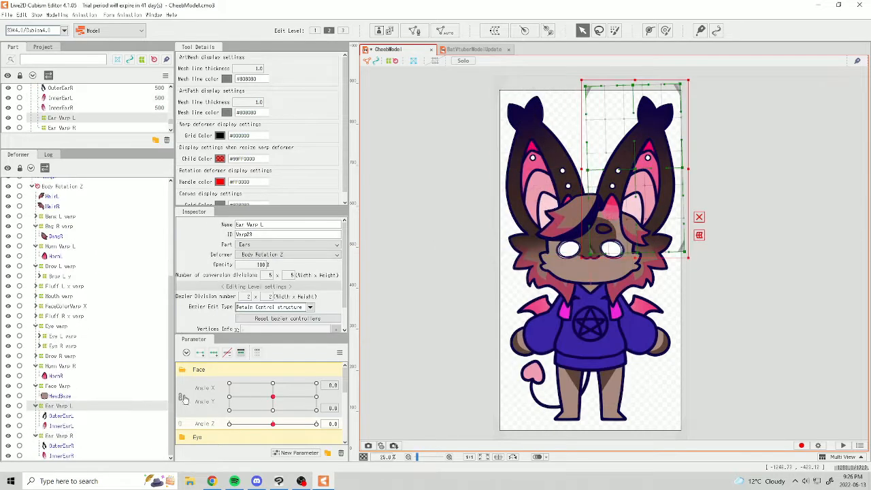
left_click_drag(682, 168, 672, 169)
mouse_move(316, 382)
left_mouse_down()
mouse_move(252, 383)
mouse_move(317, 382)
left_mouse_up()
left_click(60, 436)
left_click_drag(545, 168, 548, 169)
left_click_drag(493, 169, 499, 170)
Shape Ear Warp L and Ear Warp R for Angle Y so the ears follow the head tilt.
mouse_move(316, 382)
left_mouse_down()
mouse_move(254, 372)
mouse_move(293, 359)
mouse_move(270, 383)
mouse_move(317, 382)
mouse_move(273, 383)
mouse_move(316, 395)
left_mouse_up()
left_click(65, 405)
left_click(61, 435)
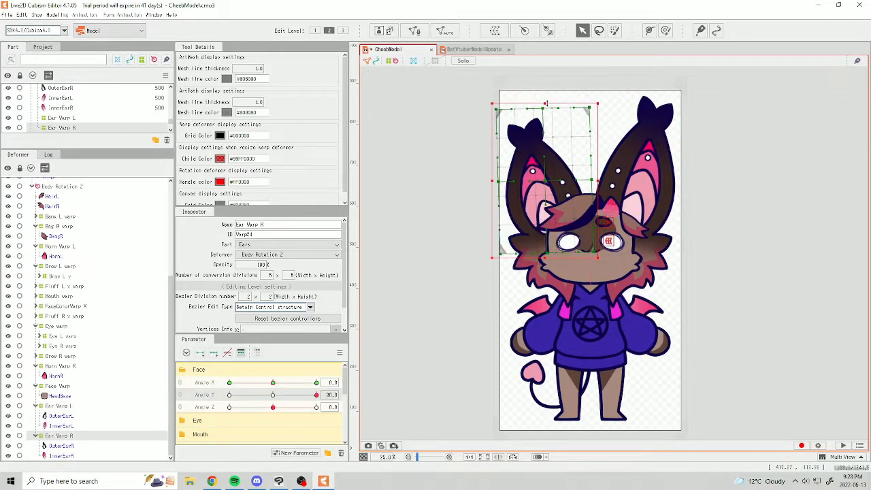
left_click(61, 436)
left_click(273, 395)
left_click(61, 406)
left_click_drag(264, 393, 317, 382)
Link Angle X with Angle Y and synthesize the corner shapes for the ear warps.
left_click(180, 388)
left_click(419, 292)
left_click(61, 436)
left_click(340, 353)
left_click(381, 402)
Draw a five-point deform path along OuterEarL from the ear's base to its tip.
left_click(61, 416)
left_click(649, 30)
left_click(608, 226)
left_click(615, 192)
left_click(629, 162)
left_click(642, 136)
left_click(651, 109)
Unlink Angle X and Angle Y and create a warp deformer named Outer Ear Deform around OuterEarL.
left_click(91, 416)
left_click(179, 396)
left_click(273, 382)
left_click(495, 30)
left_click(543, 394)
left_click(306, 224)
type("Outer Ear Deform")
key("Return")
Set the Bezier division number of Outer Ear Deform to 4 × 5.
scroll(550, 243, "up", 1)
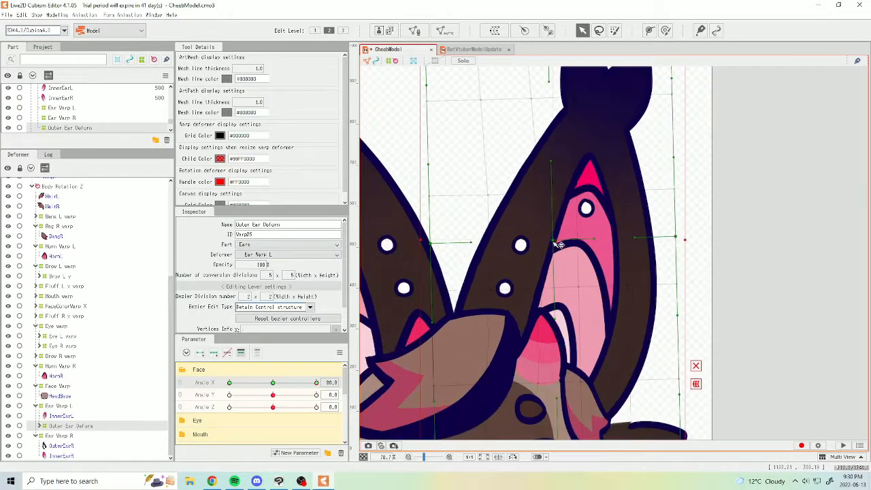
double_click(247, 297)
type("4")
key("Tab")
type("5")
key("Return")
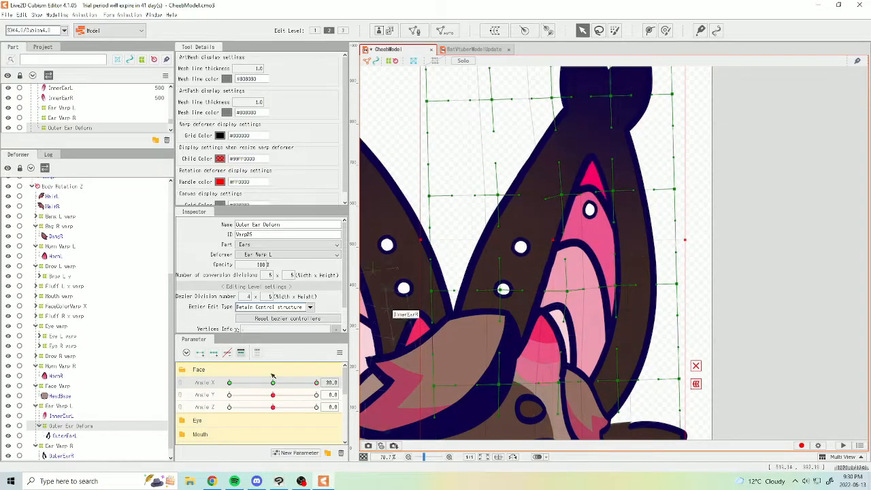
Shape Outer Ear Deform at the Angle X extremes and return Angle X to its centre.
left_click_drag(316, 382, 230, 385)
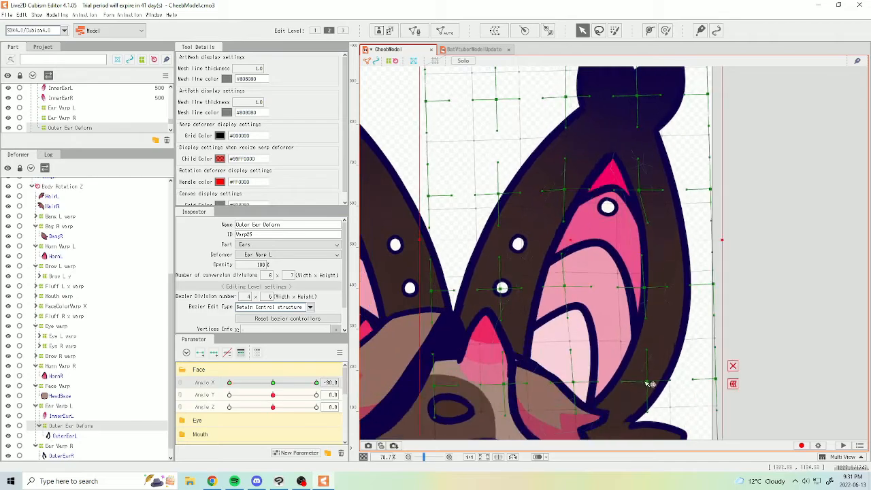
scroll(648, 383, "down", 3)
left_click_drag(317, 382, 273, 382)
Create a warp deformer named Outer Ear Deform R in the Ears part as parent of OuterEarR.
left_click(507, 194)
left_click(495, 31)
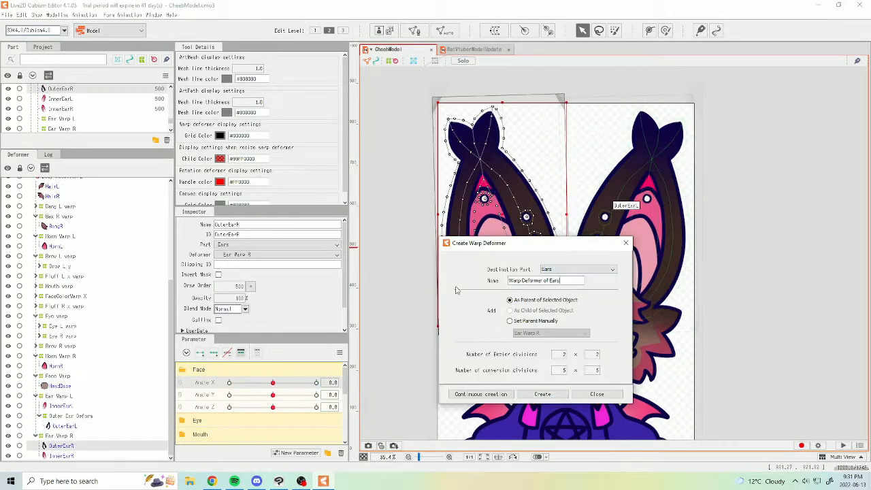
type("R")
left_click(553, 398)
Shape Outer Ear Deform R at the extremes of Angle X and Angle Y so the ear follows the head.
scroll(523, 224, "up", 3)
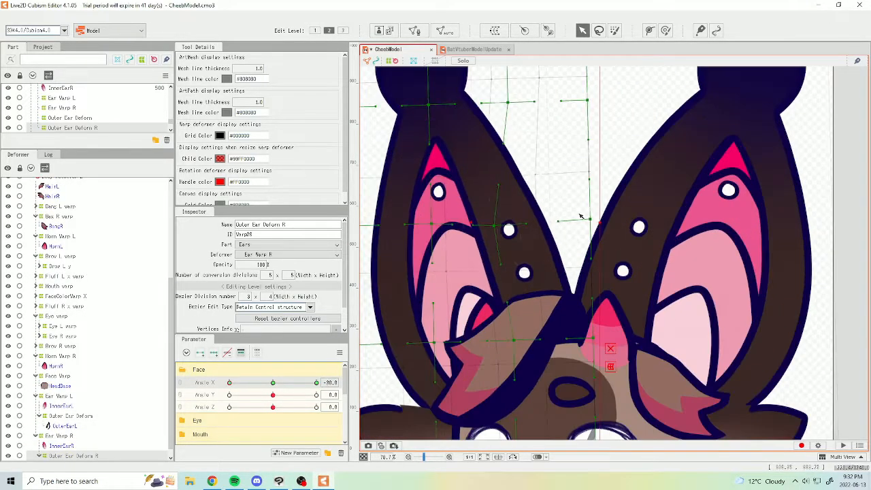
left_click_drag(229, 383, 317, 383)
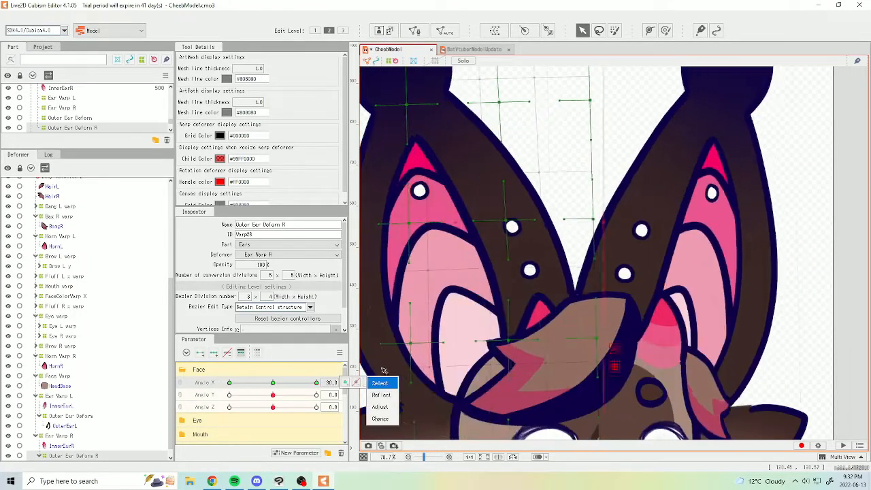
scroll(534, 262, "down", 3)
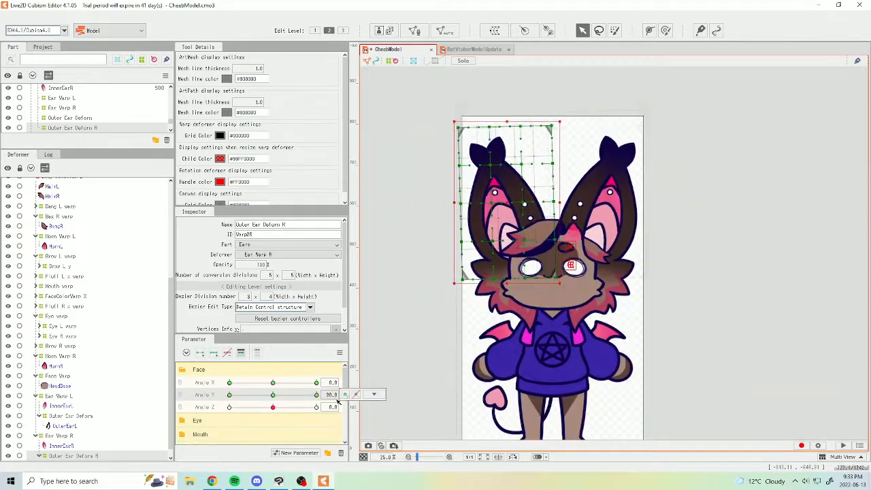
scroll(531, 262, "up", 2)
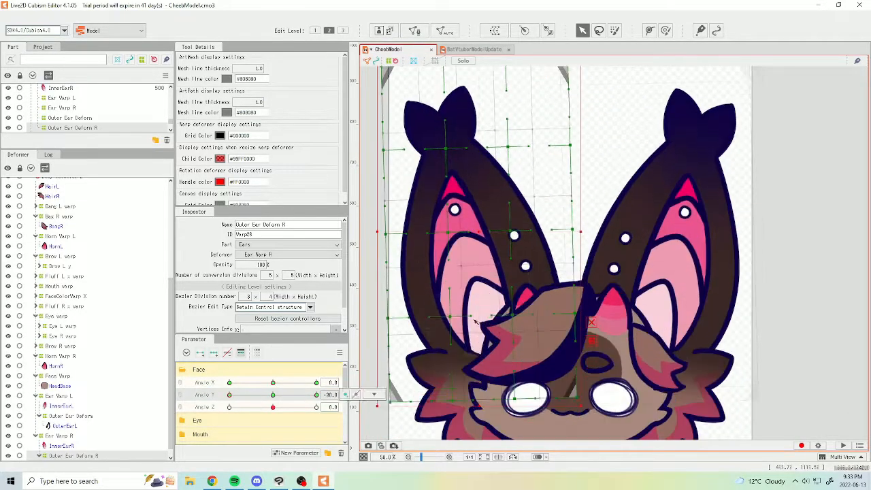
Shape Outer Ear Deform at the Angle Y extremes, and link Angle X with Angle Y to check the combined head movement.
left_click(66, 417)
left_click(317, 394)
scroll(540, 129, "down", 2)
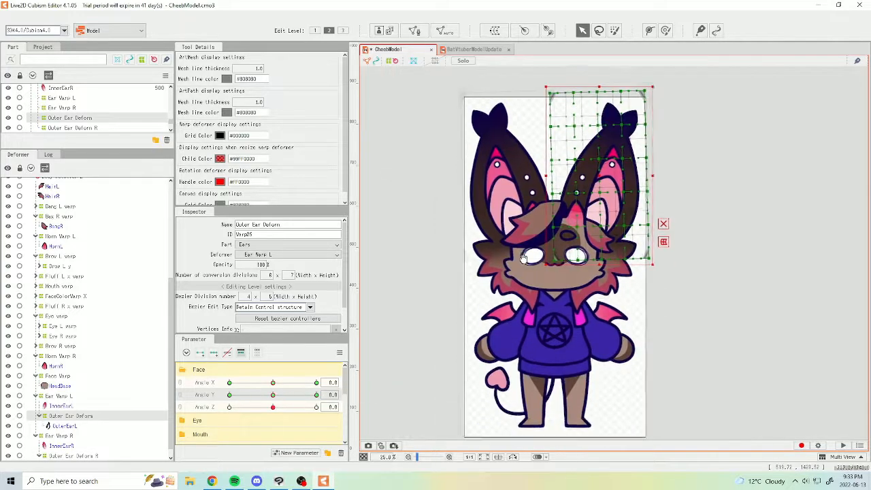
left_click(540, 129)
left_click(180, 388)
left_click_drag(273, 383, 278, 399)
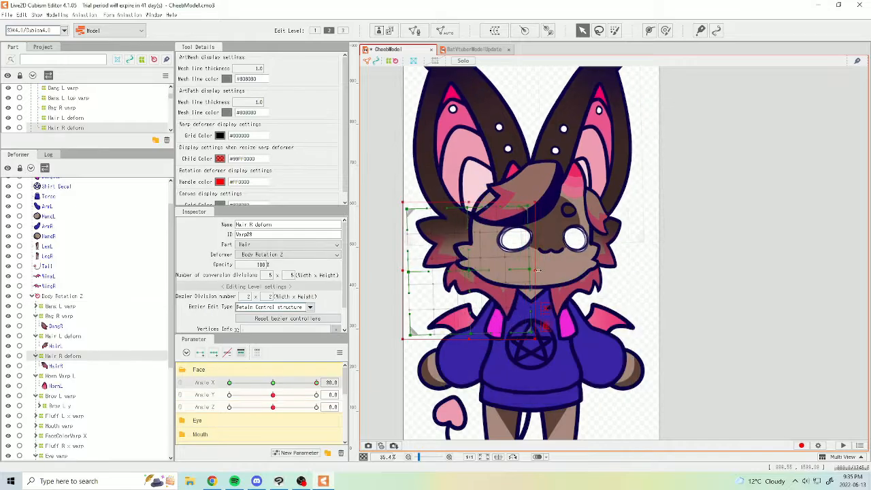
Shape Hair L deform and Hair R deform at the Angle X and Angle Y extremes to match the head turn.
left_click_drag(316, 382, 229, 424)
left_click(66, 336)
left_click(70, 357)
left_click(63, 337)
left_click(273, 382)
left_click(70, 356)
Link Angle X with Angle Y for the Hair R and Hair L deformers.
left_click(180, 385)
left_click(340, 353)
left_click(386, 409)
left_click(63, 336)
key("Escape")
Shape Hair L deform and Hair R deform at the Angle Z extremes so both hair tufts follow the head tilt.
scroll(531, 253, "down", 2)
left_click(62, 356)
scroll(456, 254, "up", 3)
left_click(63, 336)
left_click(63, 356)
left_click(62, 336)
left_click(63, 356)
left_click(63, 336)
left_click(339, 423)
left_click(383, 437)
left_click(62, 356)
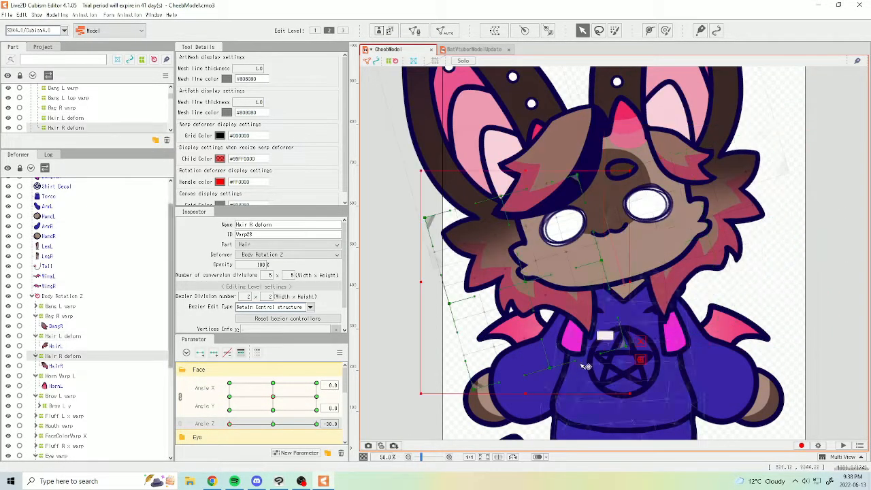
Shape the right bang's warp deformer, Bang L warp and Bang L top warp at Angle Z -30 and 30.
left_click(689, 197)
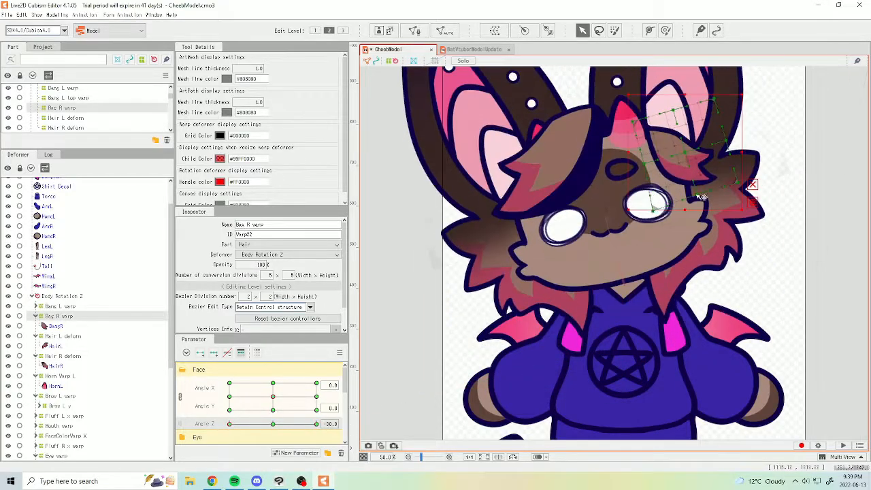
left_click(273, 423)
left_click(68, 307)
left_click(316, 423)
left_click(616, 155)
left_click_drag(616, 155, 620, 174)
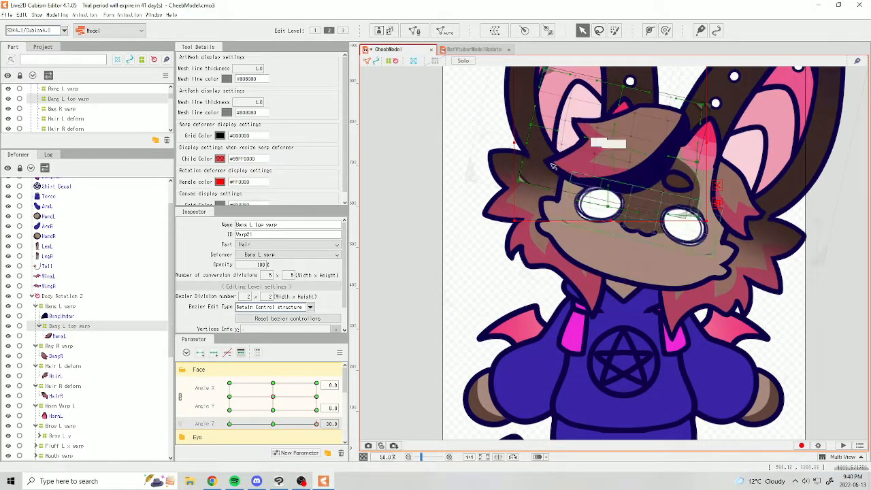
left_click(229, 424)
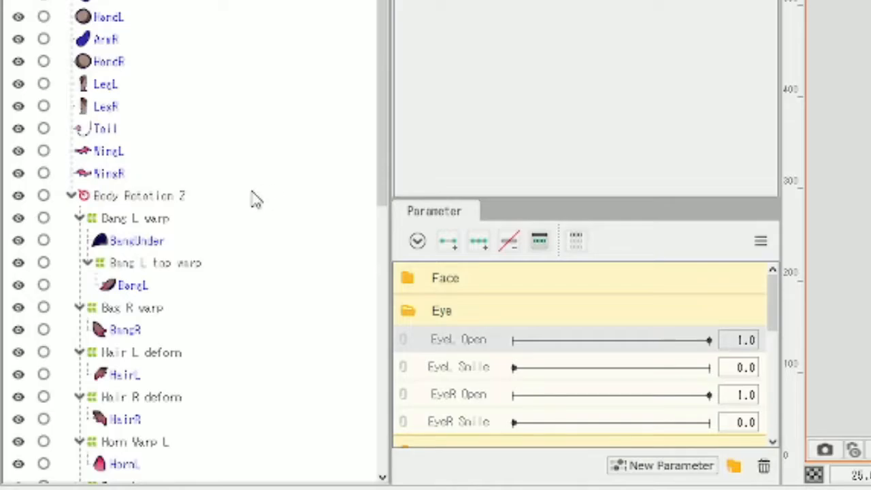
Add EyeL Open keyforms at 0.0, 0.2, 0.8 and 1.0 to the EyeL mesh under Eye L warp.
scroll(253, 199, "down", 7)
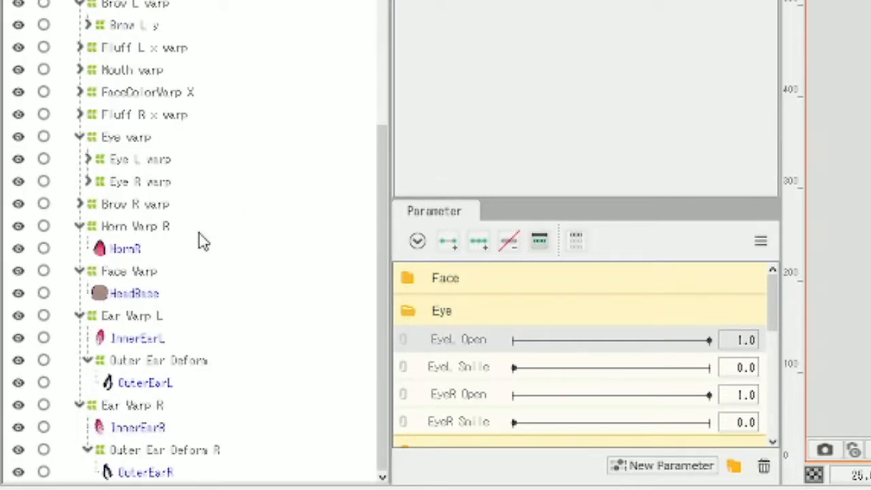
left_click(87, 160)
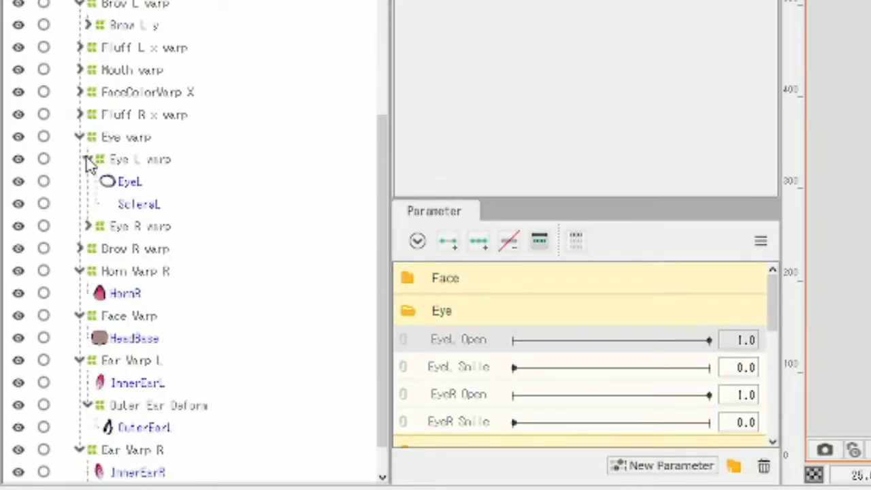
left_click(127, 185)
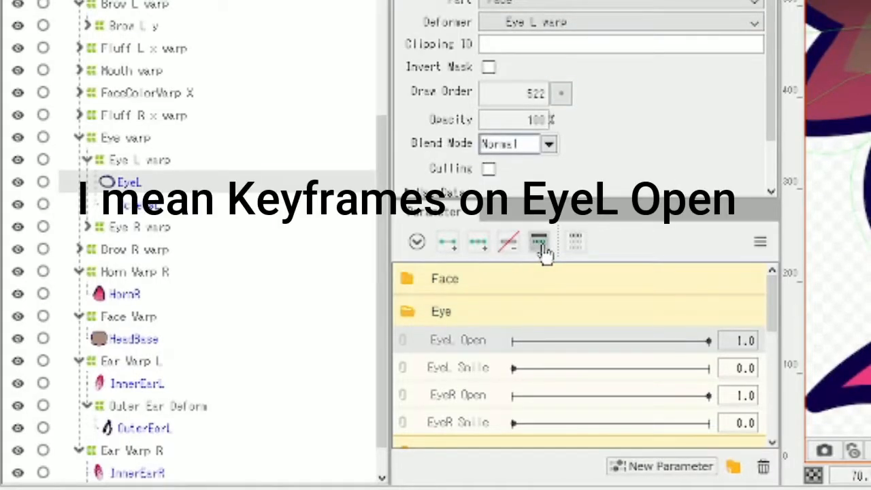
left_click(539, 243)
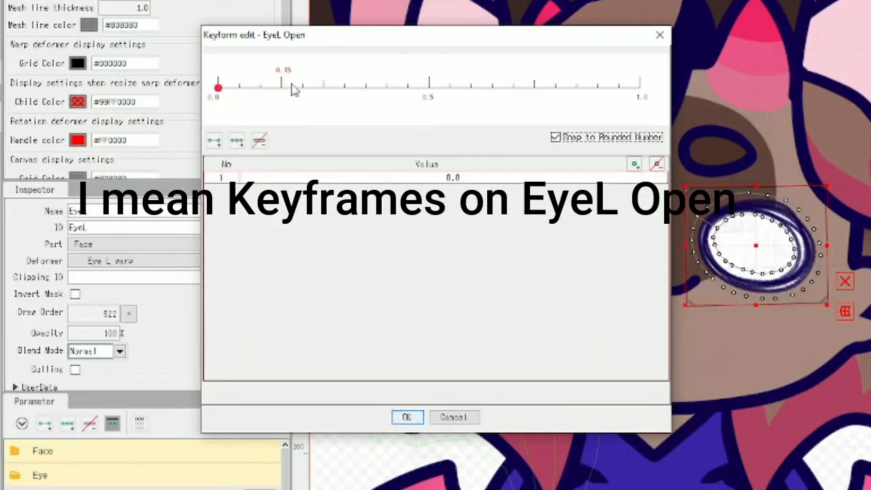
left_click(305, 89)
left_click(556, 88)
left_click(640, 87)
left_click(407, 417)
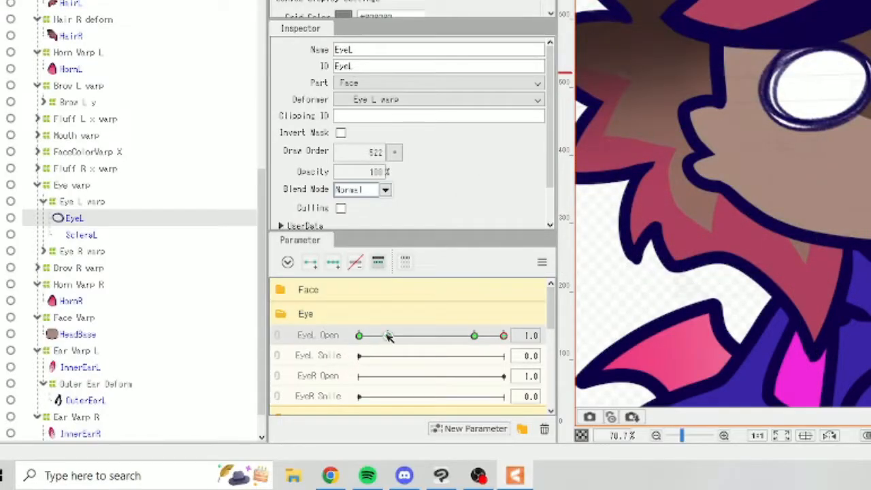
Set EyeL Open to 0.0 and draw a closed deform path around the EyeL outline.
left_click_drag(389, 336, 338, 336)
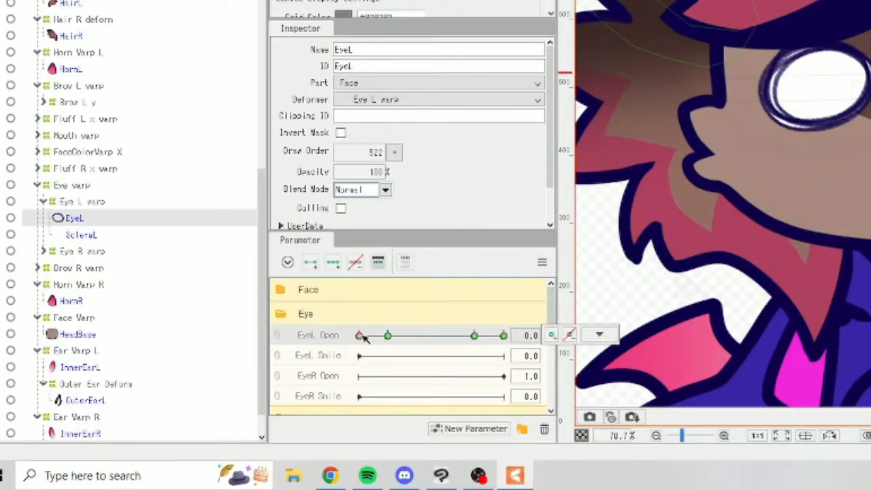
scroll(722, 204, "up", 2)
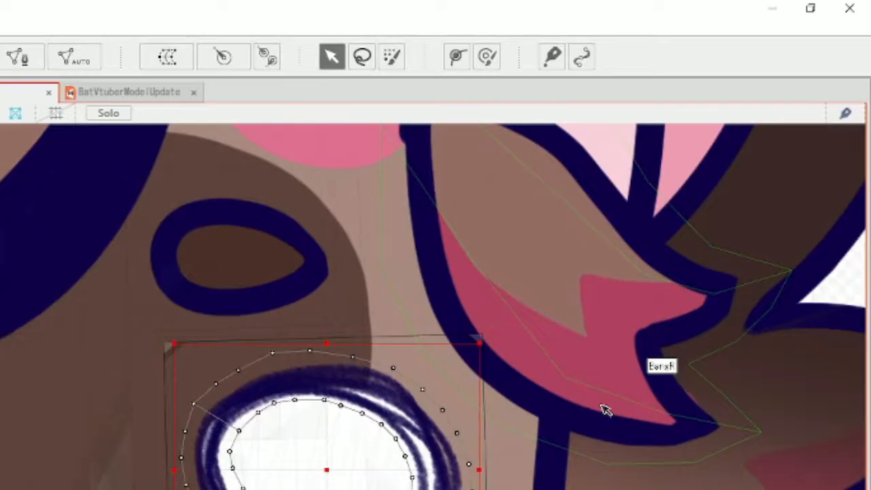
left_click(456, 58)
left_click(207, 450)
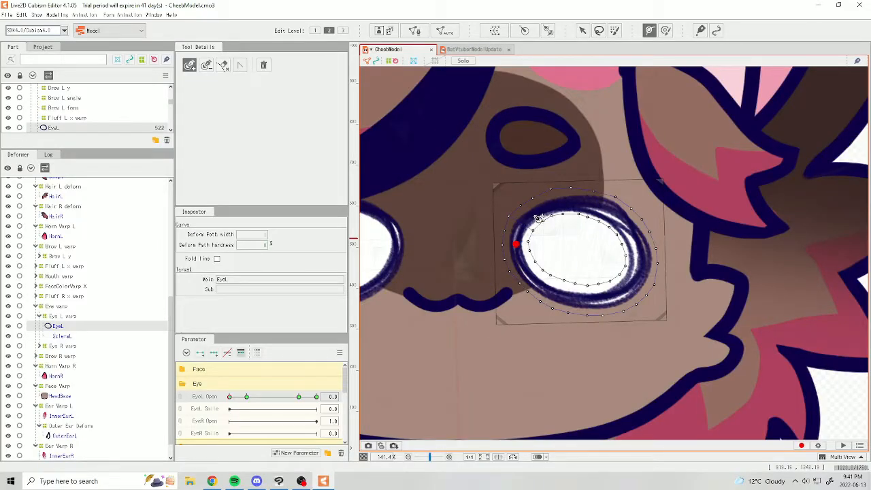
left_click(534, 215)
left_click(557, 206)
left_click(592, 205)
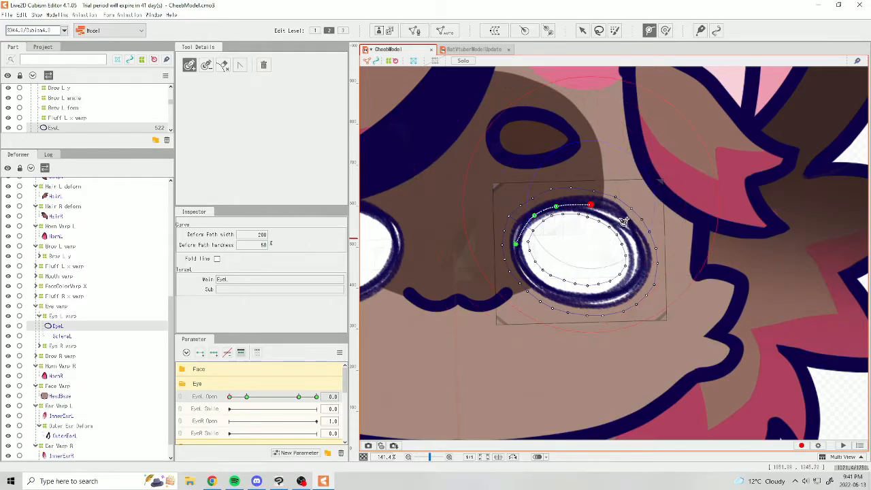
left_click(628, 224)
left_click(642, 272)
left_click(615, 300)
left_click(567, 302)
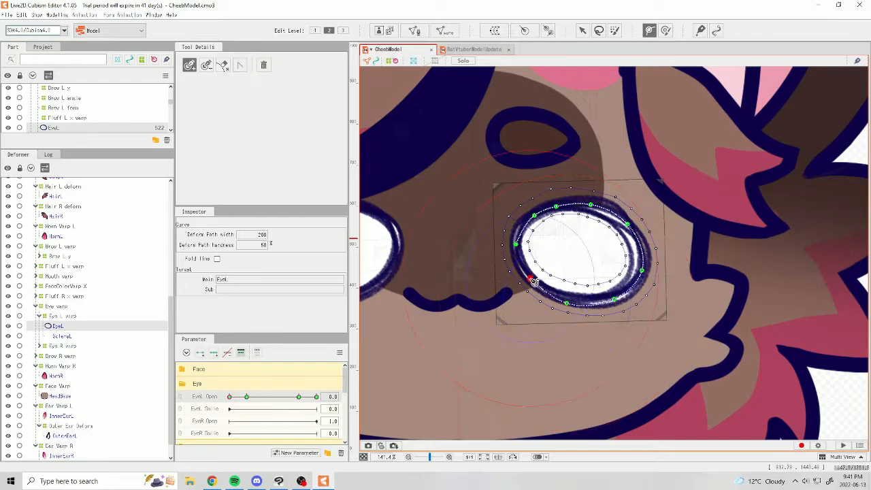
left_click(516, 244)
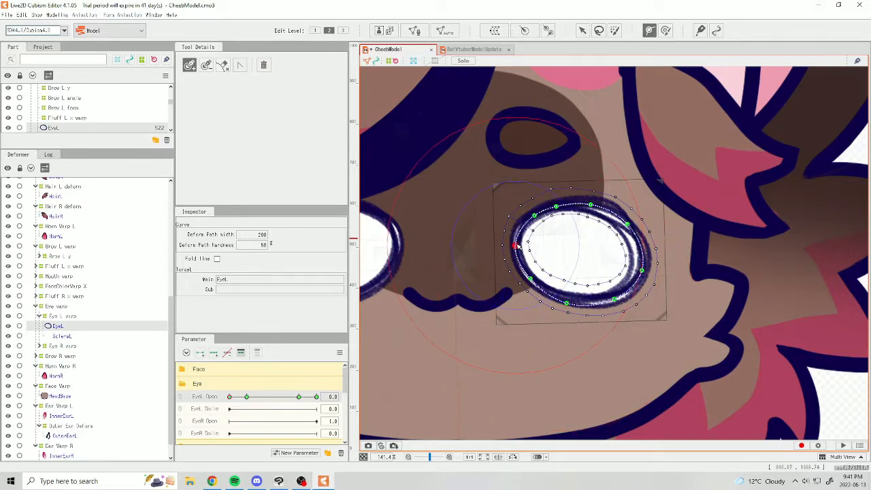
Adjust the deform path points so they sit centred on the EyeL outline.
left_click(533, 216)
left_click(560, 204)
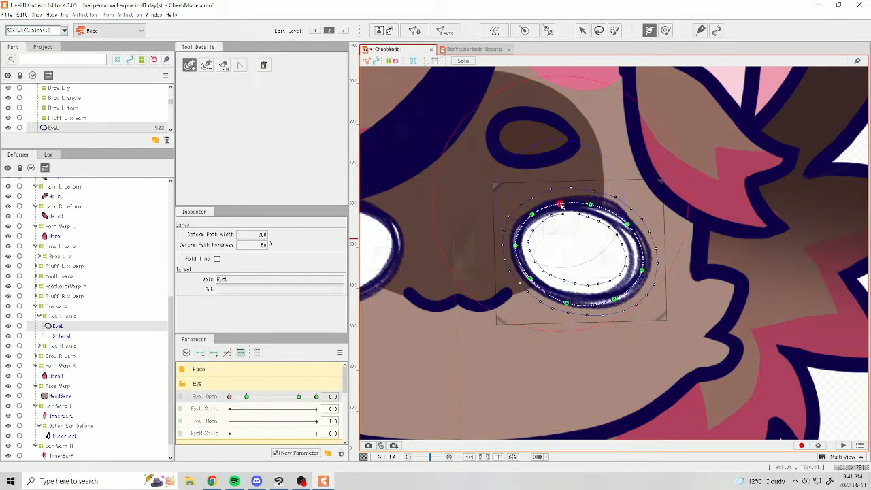
left_click(631, 225)
left_click(569, 302)
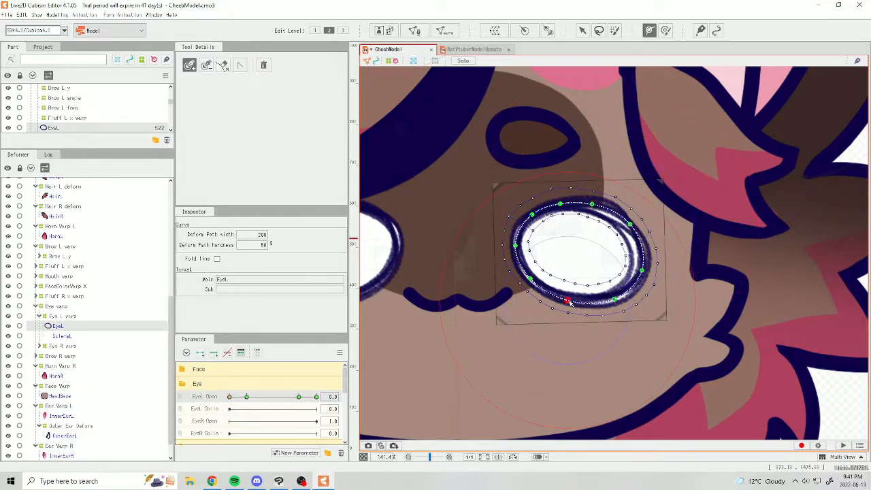
left_click(615, 300)
Pull the deform path points together so EyeL collapses into a closed-eye line at EyeL Open 0.0.
left_click(130, 327)
left_click_drag(560, 204, 563, 236)
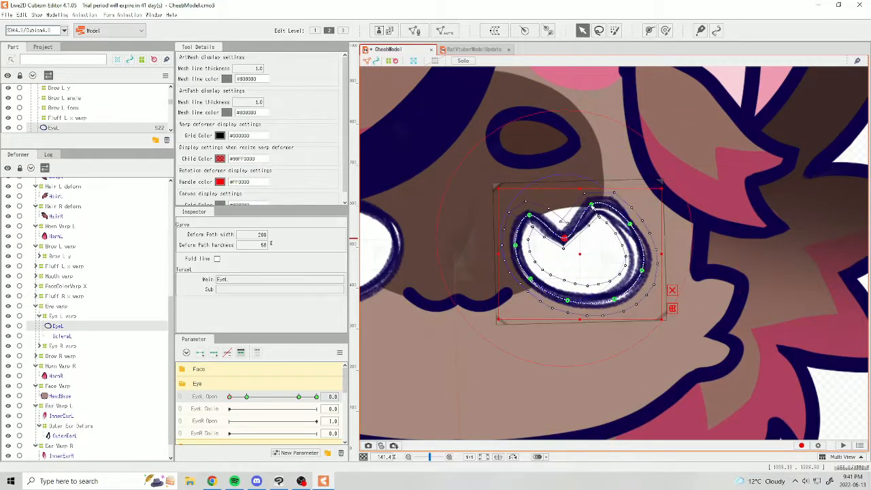
left_click_drag(592, 204, 593, 242)
left_click_drag(630, 224, 618, 250)
left_click_drag(642, 270, 645, 262)
left_click_drag(616, 298, 623, 279)
left_click_drag(568, 300, 580, 275)
left_click_drag(531, 278, 539, 269)
left_click_drag(529, 215, 533, 252)
left_click_drag(562, 236, 594, 261)
left_click_drag(618, 250, 618, 260)
left_click_drag(515, 245, 533, 256)
left_click_drag(622, 279, 623, 275)
left_click_drag(647, 263, 646, 259)
left_click_drag(594, 261, 594, 265)
Smooth the corners and thickness of the closed EyeL line by fine-tuning its deform path points.
left_click(594, 254)
scroll(612, 238, "up", 3)
left_click(553, 289)
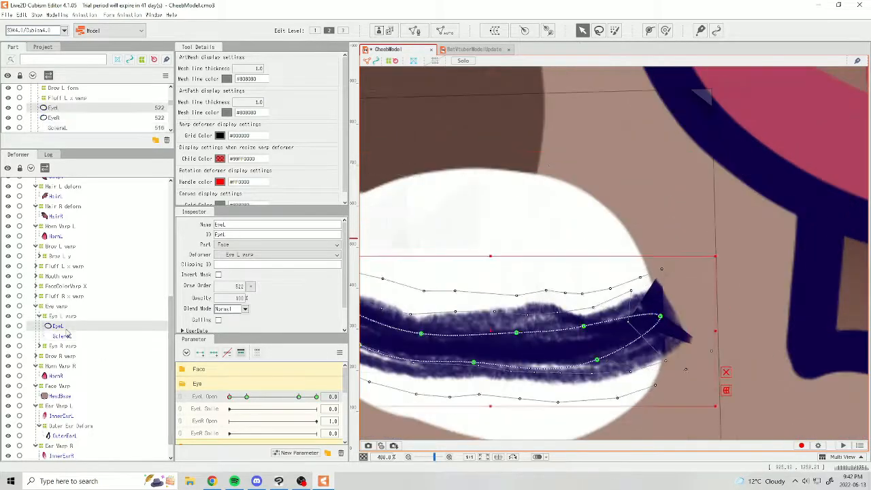
left_click(597, 269)
left_click_drag(646, 261, 645, 264)
left_click_drag(663, 262, 664, 256)
left_click_drag(721, 246, 721, 257)
left_click_drag(742, 237, 738, 265)
left_click_drag(792, 320, 762, 309)
left_click_drag(364, 240, 412, 248)
left_click_drag(597, 362, 598, 367)
left_click_drag(637, 366, 637, 367)
left_click_drag(591, 332, 592, 336)
left_click_drag(501, 246, 503, 252)
scroll(597, 289, "down", 2)
Set EyeL Open to the 0.2 keyform and reshape the EyeL outline there.
left_click_drag(231, 397, 252, 397)
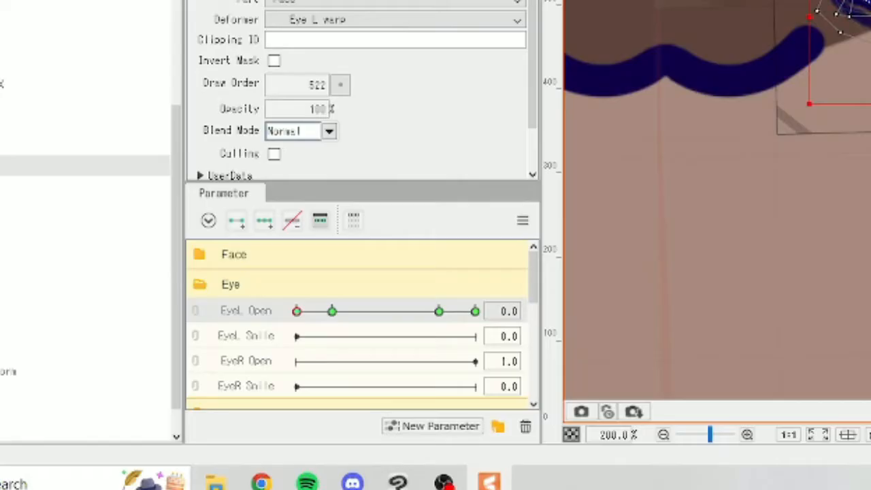
left_click_drag(634, 136, 643, 194)
left_click(333, 312)
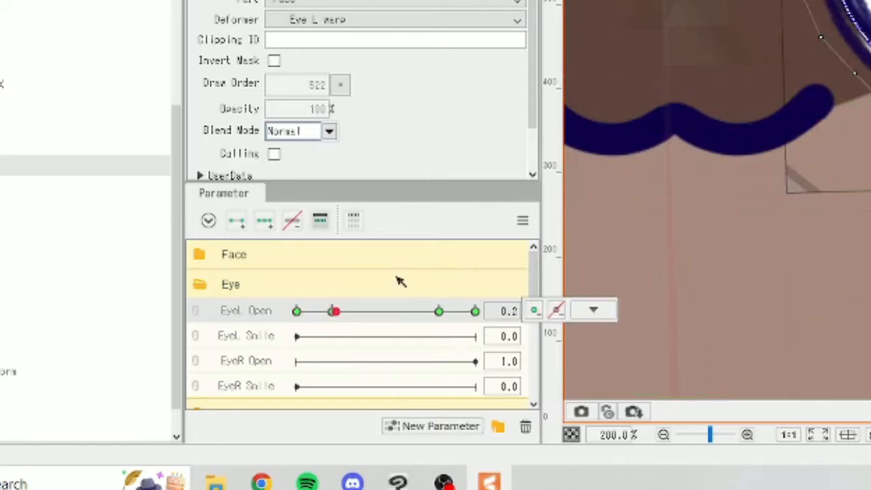
left_click_drag(602, 223, 650, 231)
left_click(646, 231)
Widen the EyeL outline at EyeL Open 1.0 by moving its deform path points outward.
left_click_drag(246, 396, 293, 392)
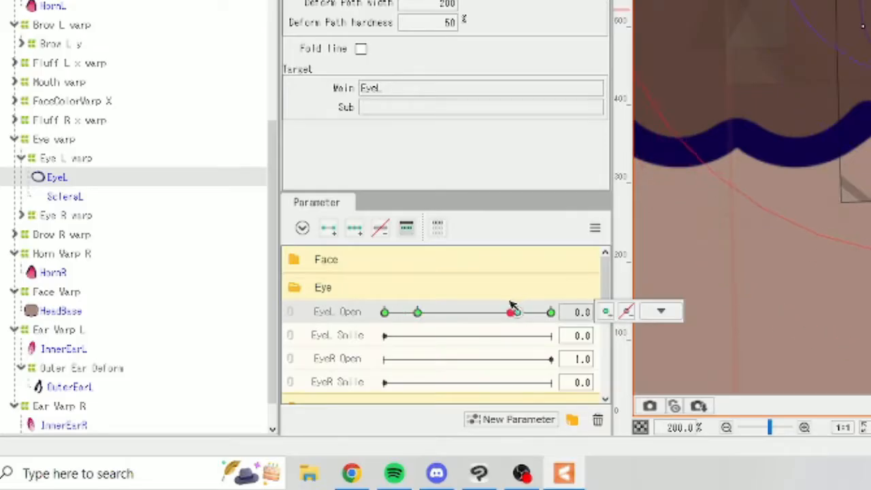
left_click_drag(512, 306, 543, 308)
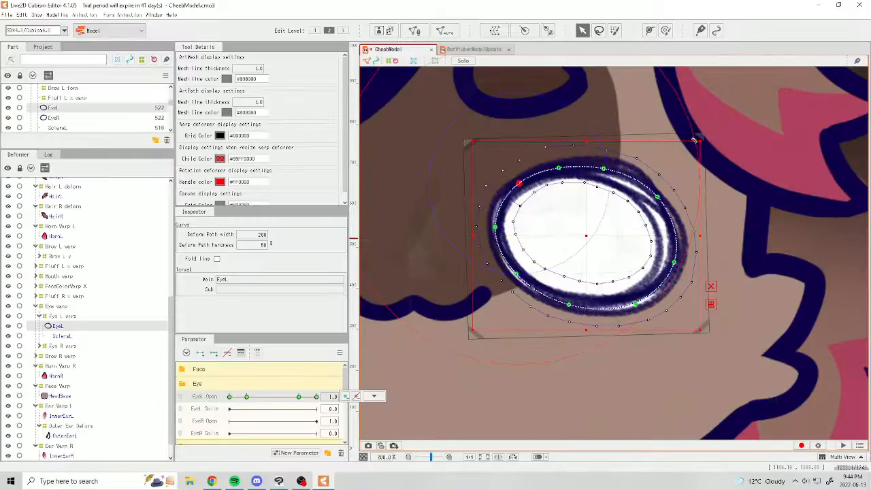
left_click_drag(517, 185, 512, 171)
left_click_drag(662, 193, 665, 187)
scroll(638, 252, "down", 2)
scroll(666, 248, "up", 2)
left_click_drag(655, 266, 661, 260)
left_click_drag(614, 309, 619, 313)
left_click_drag(546, 310, 543, 320)
left_click_drag(493, 278, 483, 279)
left_click_drag(471, 228, 465, 222)
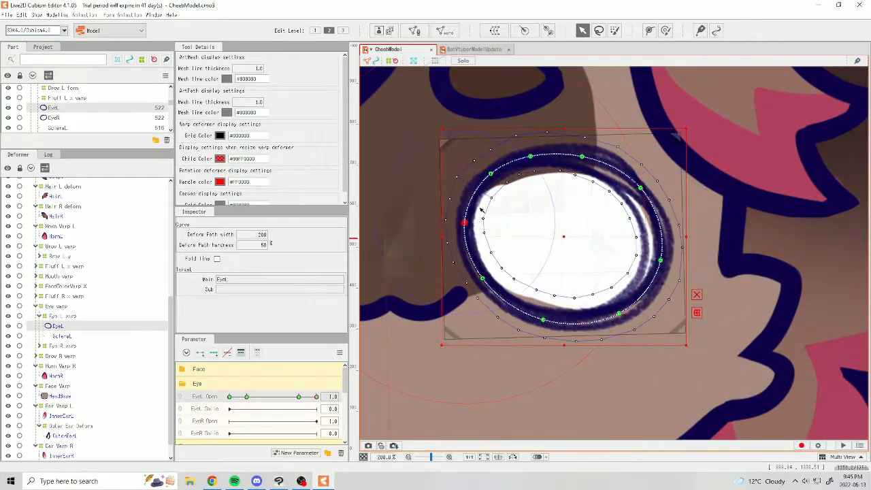
left_click_drag(490, 176, 490, 168)
left_click_drag(642, 189, 644, 185)
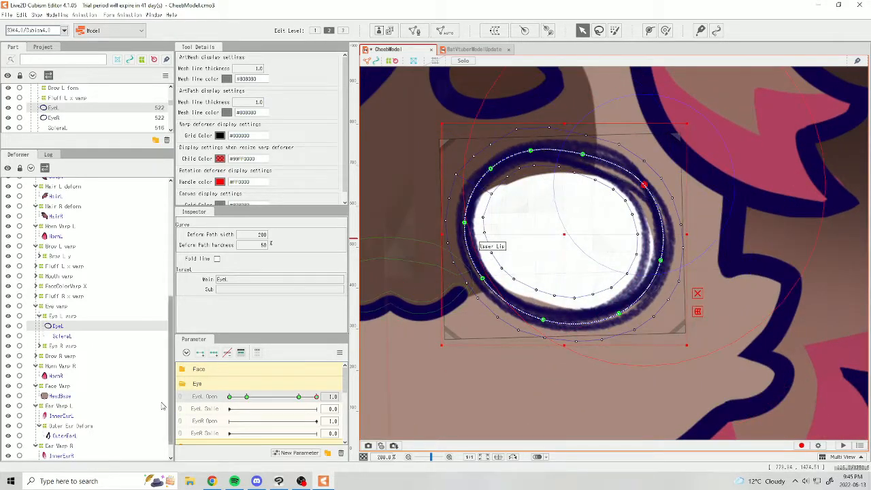
Add EyeL Smile keyforms at 0.0 and 1.0 and arch the closed EyeL line upward at EyeL Smile 1.0.
left_click(278, 396)
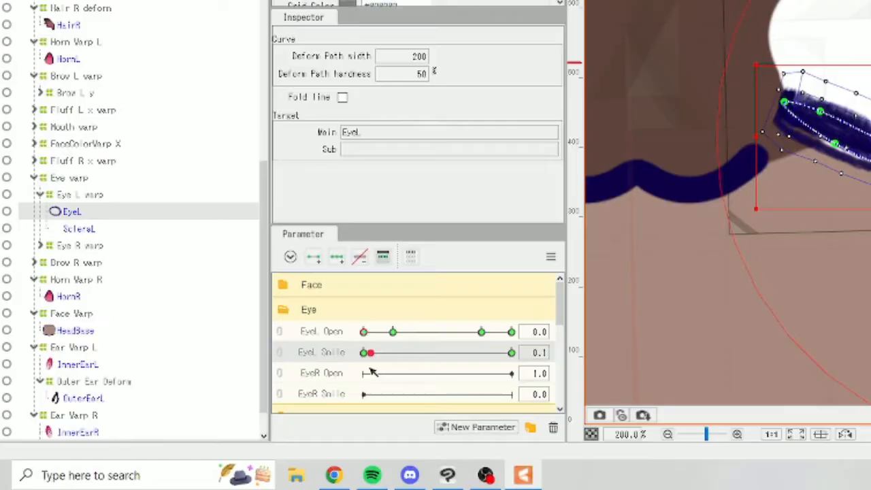
left_click_drag(234, 418, 254, 409)
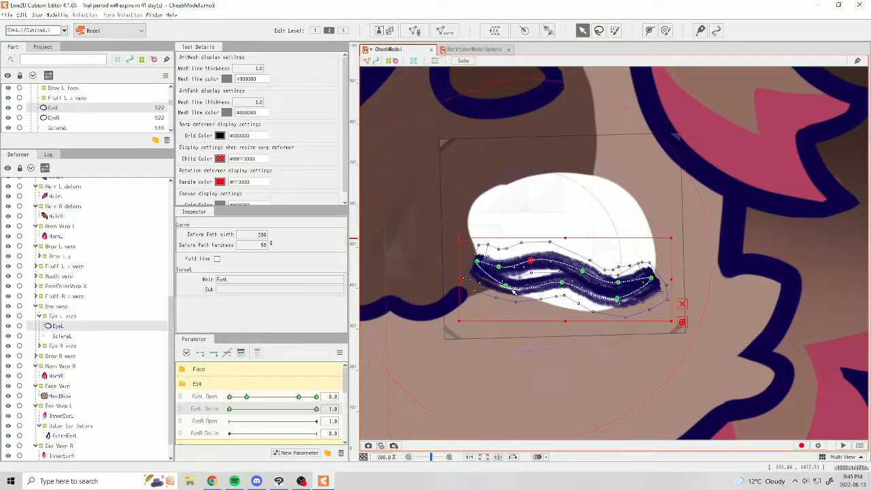
scroll(611, 297, "up", 2)
left_click_drag(557, 244, 550, 224)
left_click_drag(625, 267, 636, 237)
left_click_drag(625, 302, 628, 269)
left_click_drag(401, 275, 402, 248)
left_click_drag(528, 272, 483, 252)
Refine the curve of the smiling closed eye at EyeL Smile 1.0 and return EyeL Smile to 0.0.
scroll(655, 279, "down", 1)
left_click(436, 246)
scroll(553, 256, "up", 2)
left_click_drag(609, 221, 608, 218)
scroll(619, 219, "down", 2)
mouse_move(316, 409)
left_mouse_down()
mouse_move(229, 408)
mouse_move(317, 408)
left_mouse_up()
left_click_drag(514, 233, 497, 228)
left_click(229, 408)
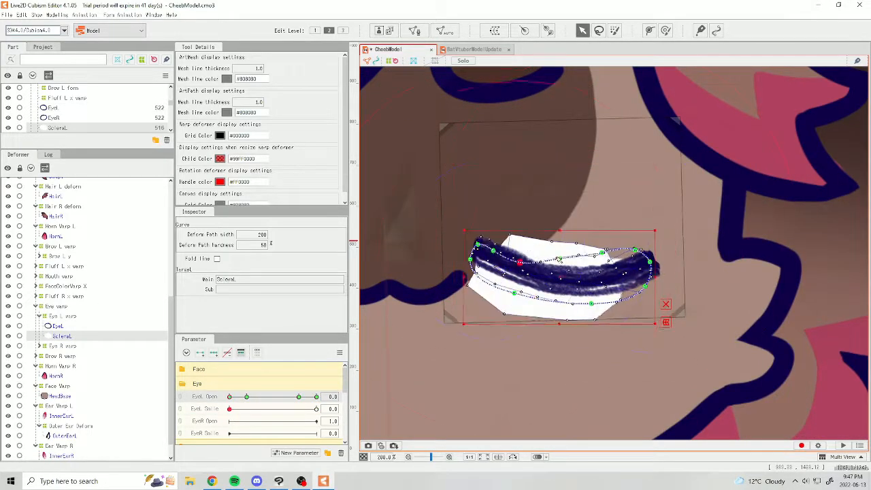
scroll(665, 283, "up", 2)
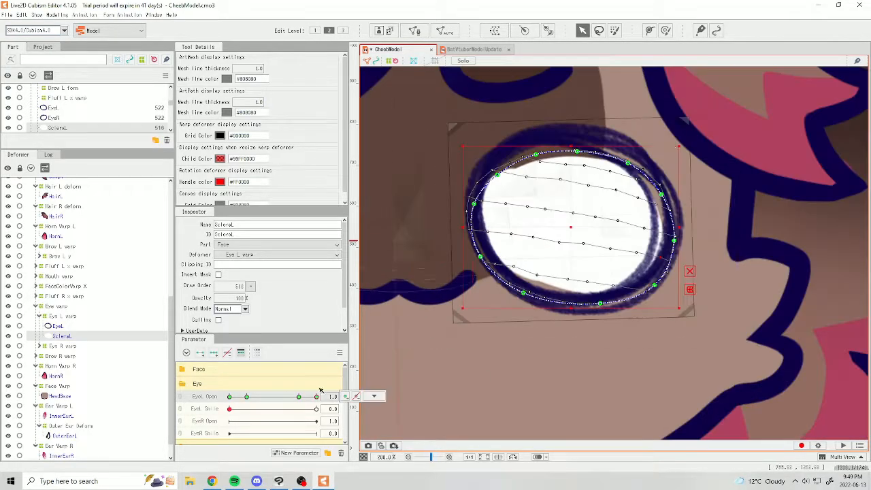
Enable EyeL Open for eye blinking in the eye blinking and lip-sync settings.
left_click_drag(316, 396, 230, 397)
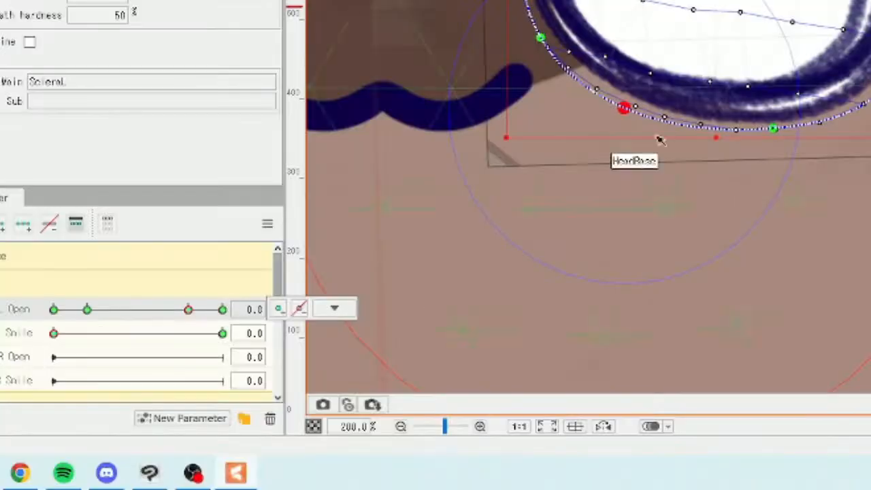
scroll(540, 309, "down", 5)
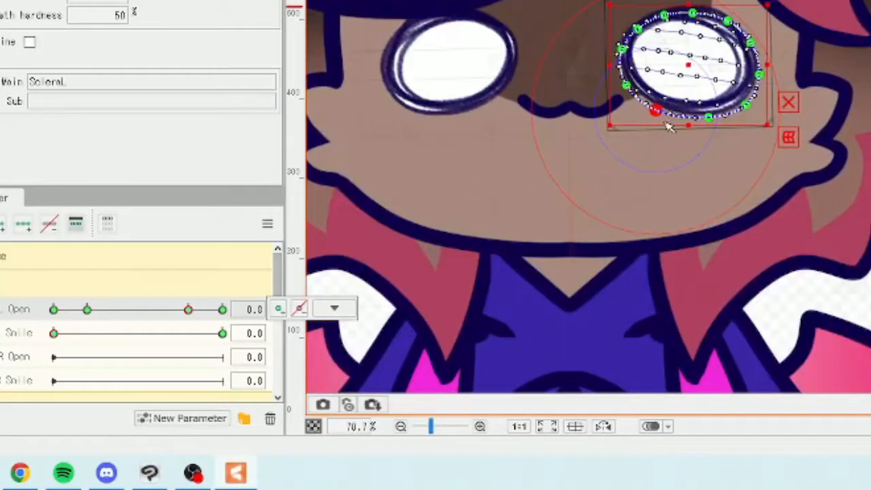
left_click(268, 226)
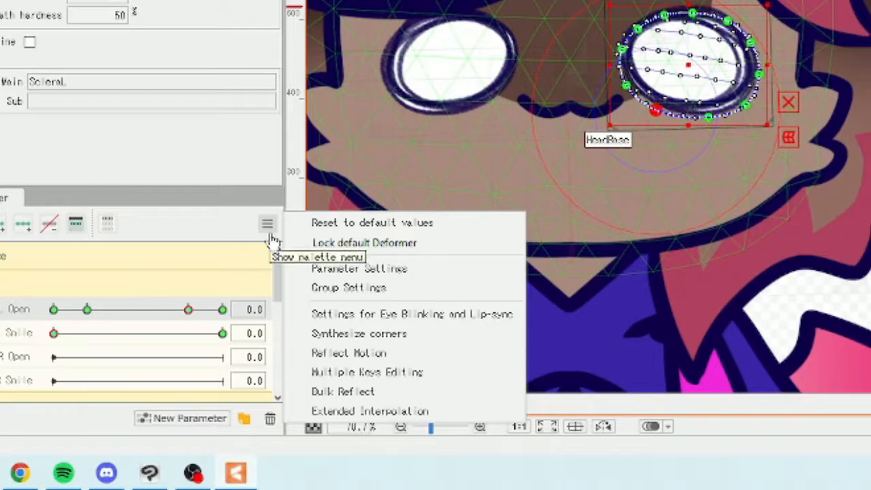
left_click(361, 316)
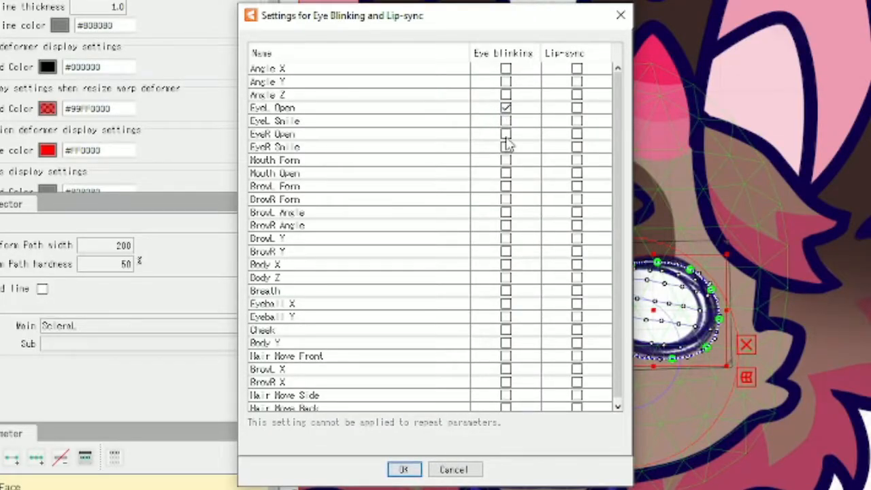
left_click(404, 470)
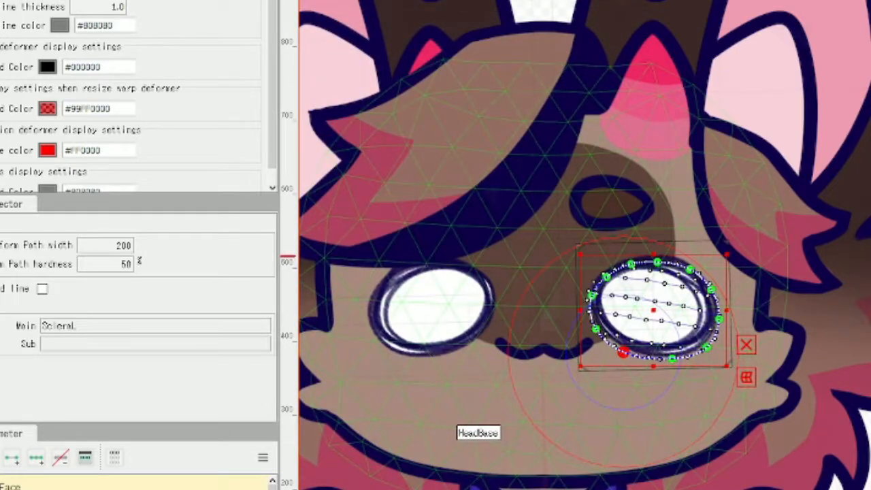
Check the model's default eye pose in the Physics/Scene Blending preview and close it.
left_click(107, 21)
left_click(130, 308)
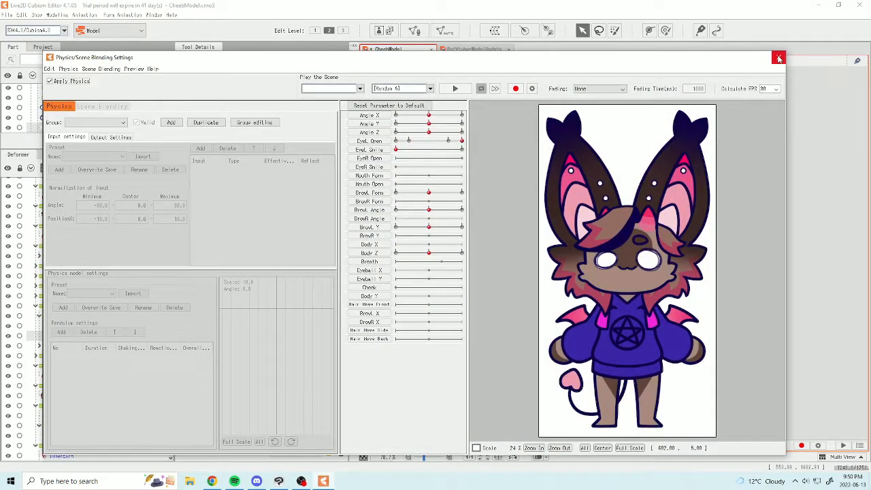
left_click(780, 59)
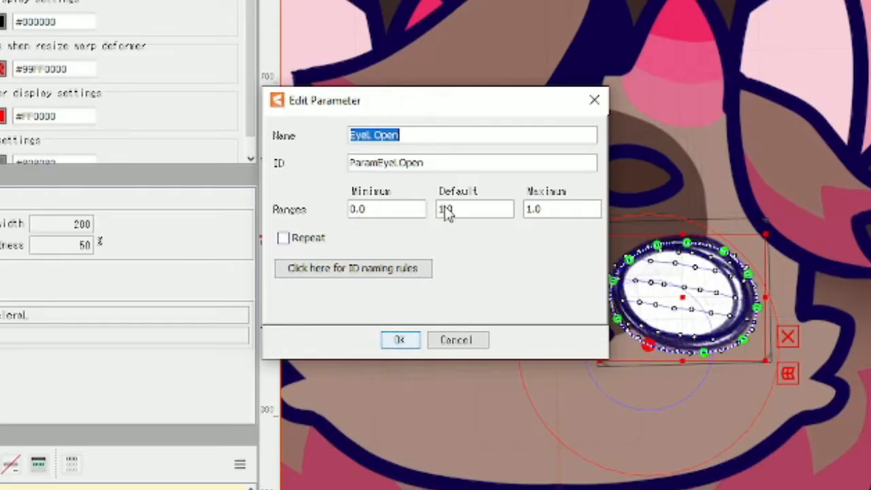
Set the default value of the EyeL Open parameter to 0.8 and reopen the physics preview to check it.
left_click(461, 215)
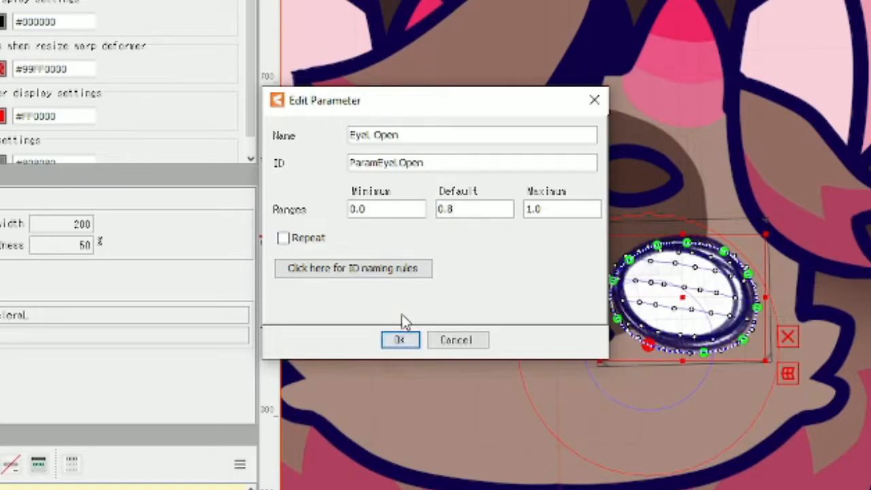
left_click(400, 341)
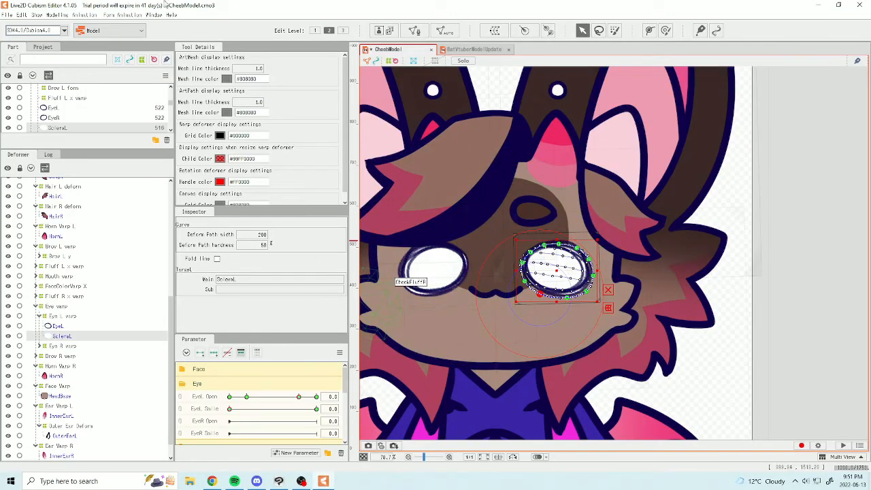
left_click(55, 15)
left_click(75, 192)
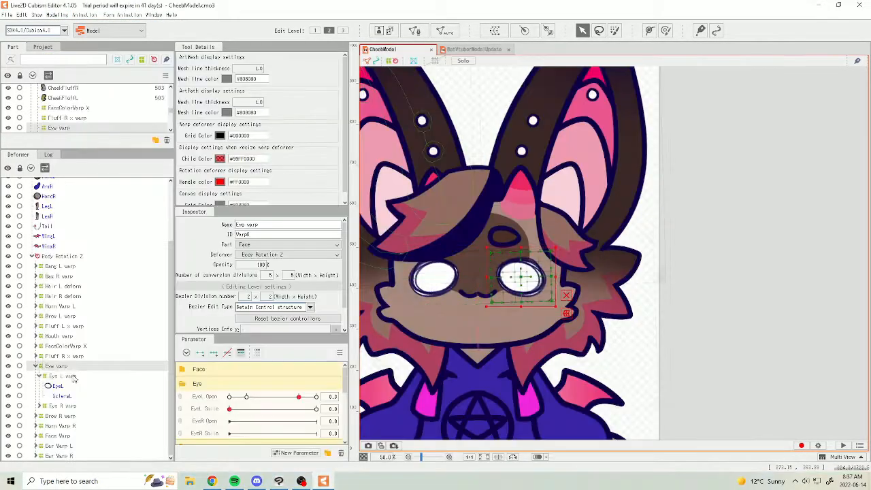
Duplicate Eye L warp together with its EyeL and ScleraL meshes by copying and pasting them.
left_click(58, 385)
left_click(73, 397)
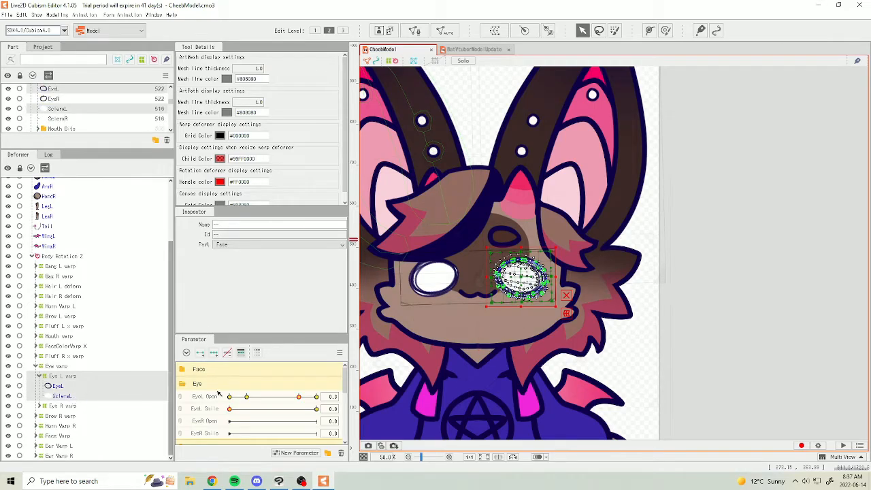
key("ctrl+c")
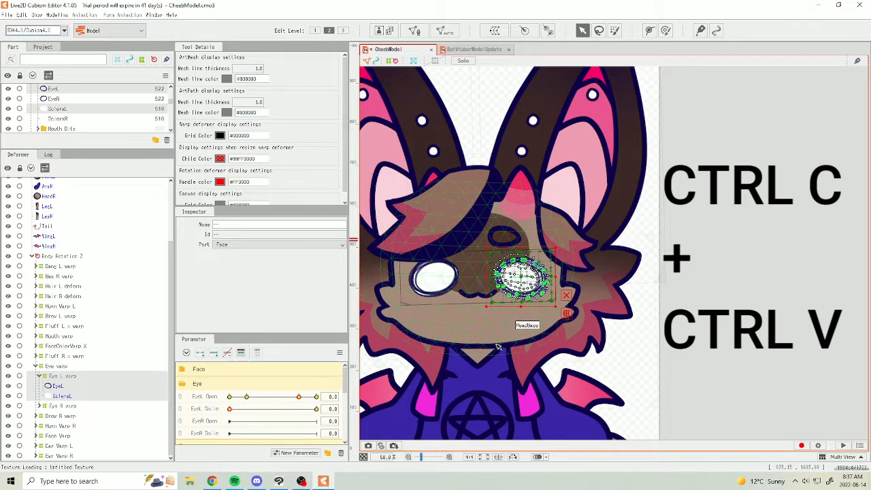
key("ctrl+v")
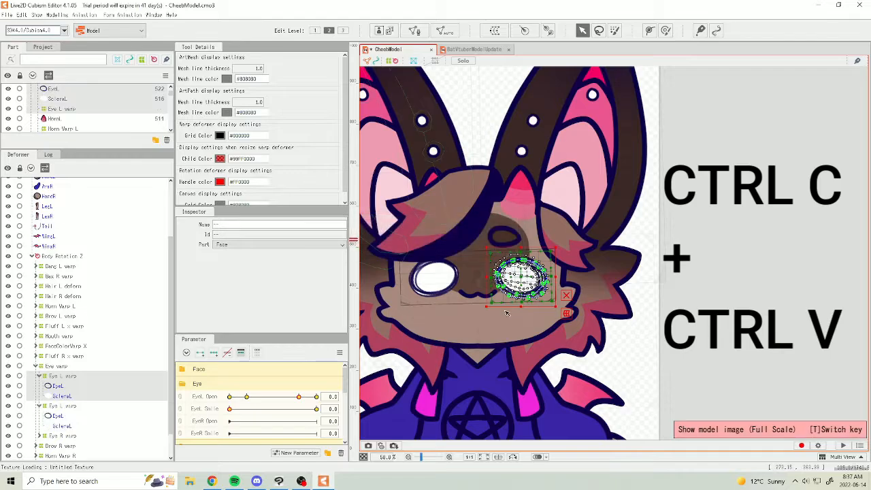
Reflect the duplicated eye horizontally without reflecting its parameters, and reflect the mirrored warp's Angle X keyforms.
right_click(504, 286)
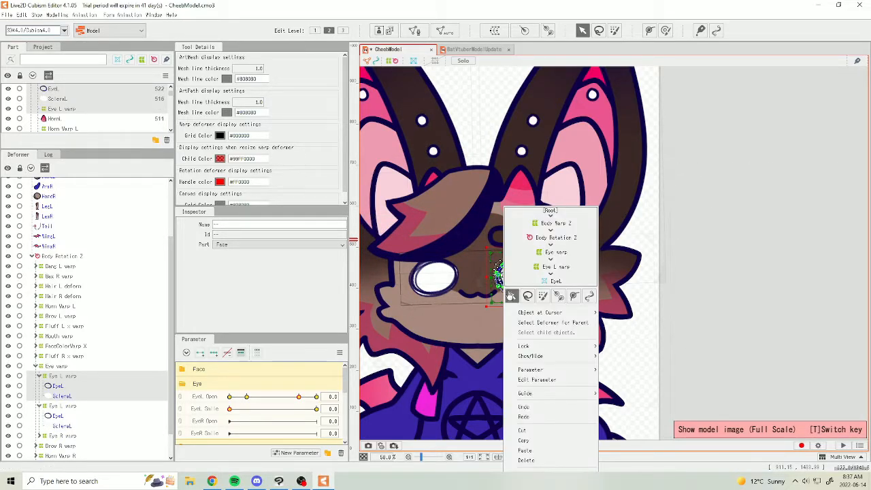
right_click(494, 253)
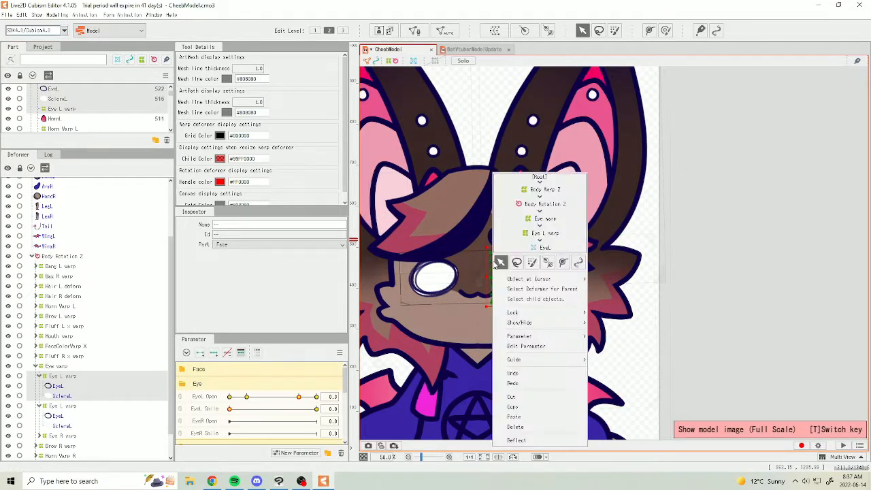
left_click(517, 441)
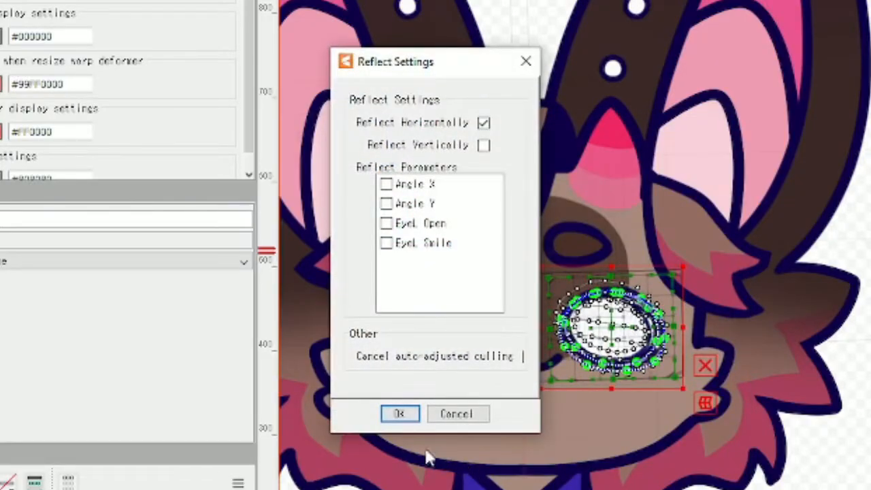
left_click(399, 414)
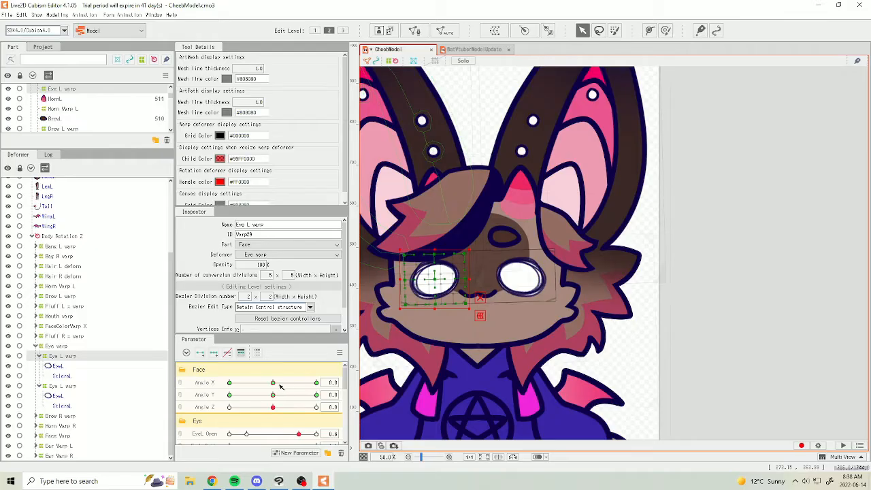
left_click(364, 386)
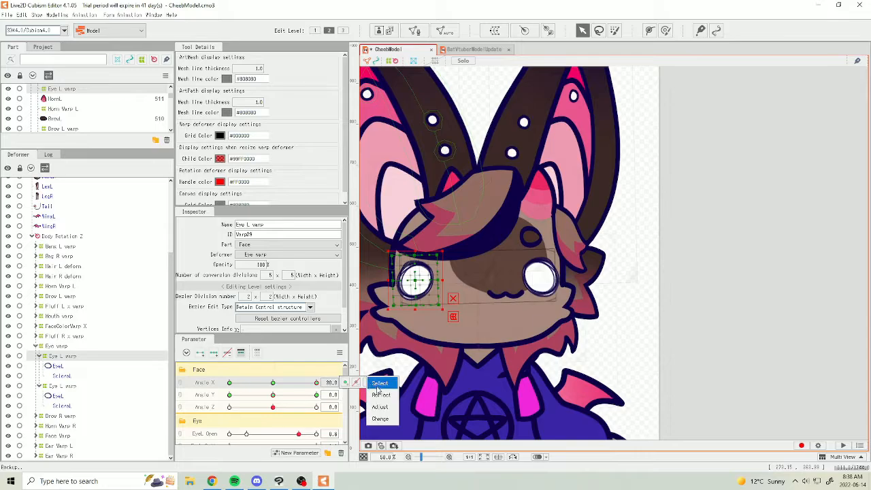
left_click(384, 402)
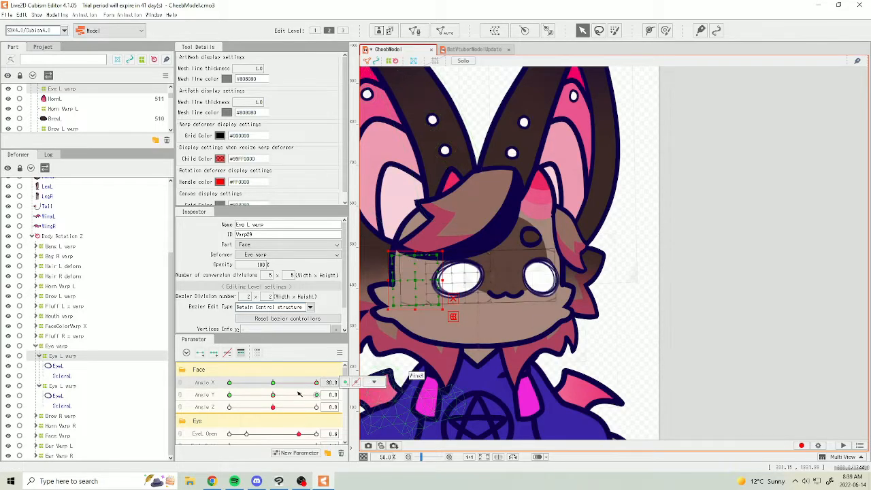
Name the second eye's warp Eye R warp and select the EyeL outline under Eye L warp.
mouse_move(306, 396)
left_mouse_down()
mouse_move(255, 394)
mouse_move(304, 401)
left_mouse_up()
left_click(64, 386)
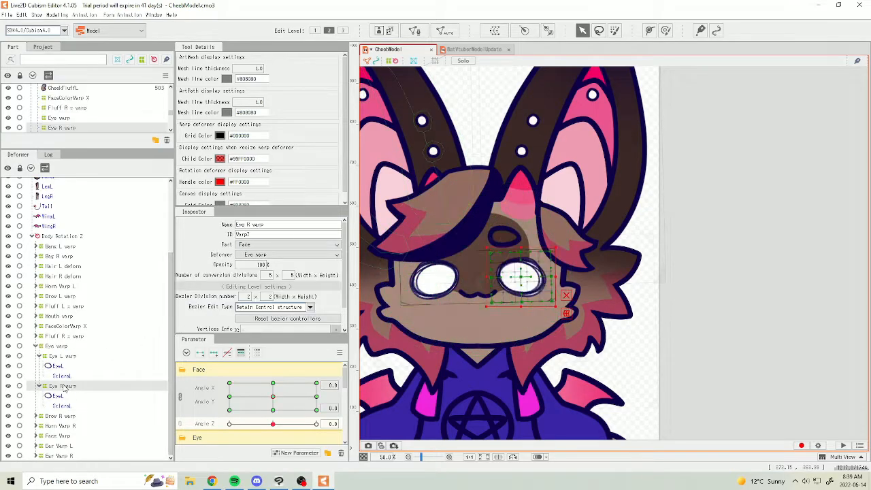
left_click(62, 356)
left_click(58, 365)
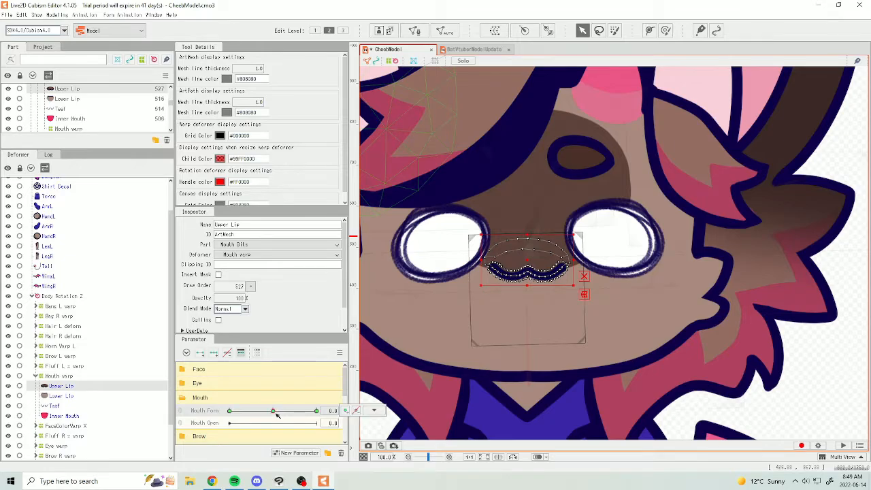
Lay a five-point deform path along the Upper Lip line at Mouth Form 1.0.
left_click(649, 30)
scroll(528, 276, "up", 4)
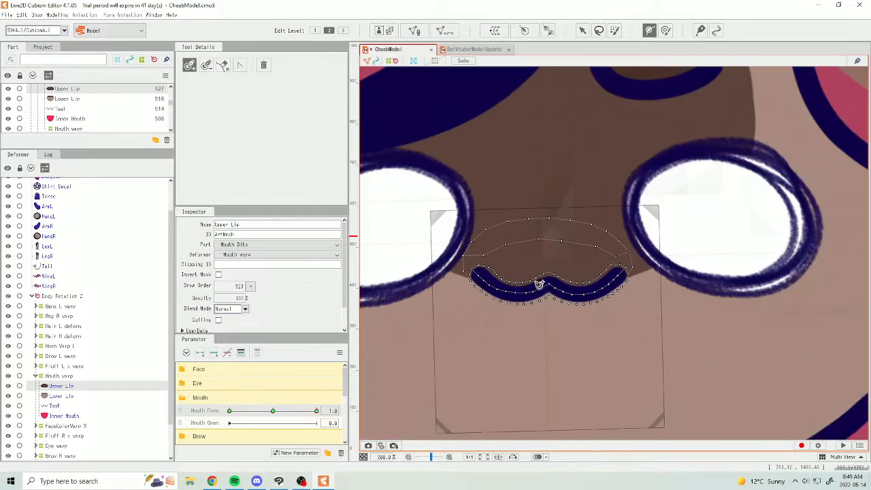
left_click(475, 273)
left_click(514, 295)
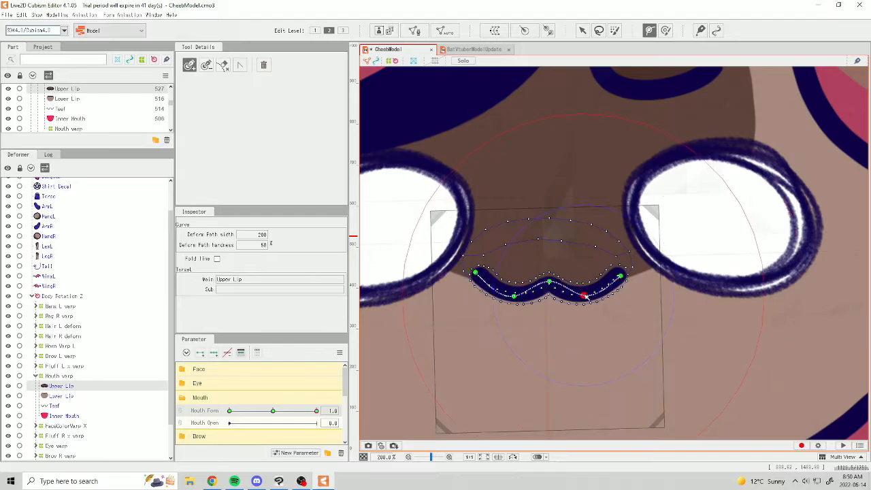
key("Escape")
Curve the Upper Lip into a smile at Mouth Form 1.0 by raising its corners and spreading the two lower points.
left_click_drag(621, 275, 615, 267)
left_click_drag(583, 295, 589, 294)
left_click_drag(475, 273, 478, 266)
left_click_drag(516, 295, 512, 296)
left_click_drag(615, 268, 616, 264)
left_click_drag(478, 266, 477, 264)
left_click_drag(511, 296, 506, 296)
left_click_drag(590, 293, 591, 294)
mouse_move(346, 413)
Lower both corners of the Upper Lip slightly at Mouth Form 0.0.
left_click_drag(316, 412, 273, 411)
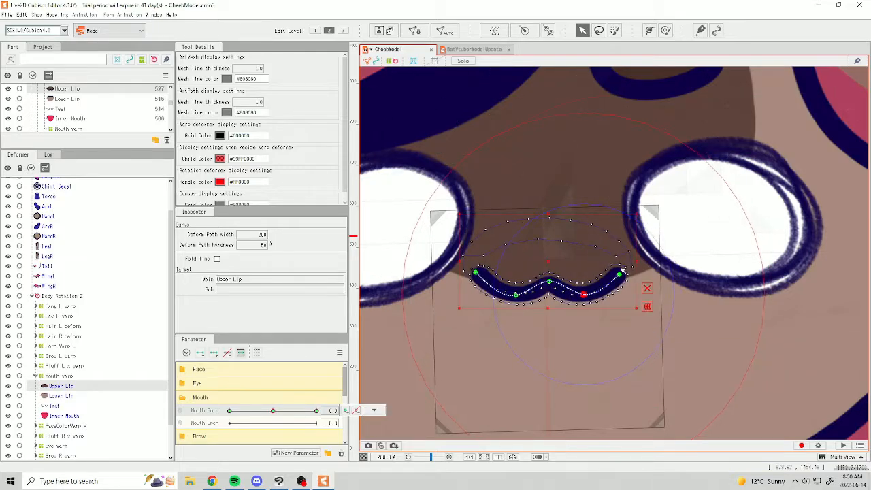
left_click_drag(623, 271, 622, 279)
left_click_drag(479, 272, 475, 280)
Bend the Upper Lip into a frown at Mouth Form -1.0 by pulling its corners down, and return Mouth Form to 0.0.
left_click_drag(273, 412, 229, 413)
left_click_drag(618, 282, 612, 305)
left_click_drag(475, 278, 484, 308)
left_click(584, 295)
scroll(516, 295, "up", 3)
left_click(545, 300)
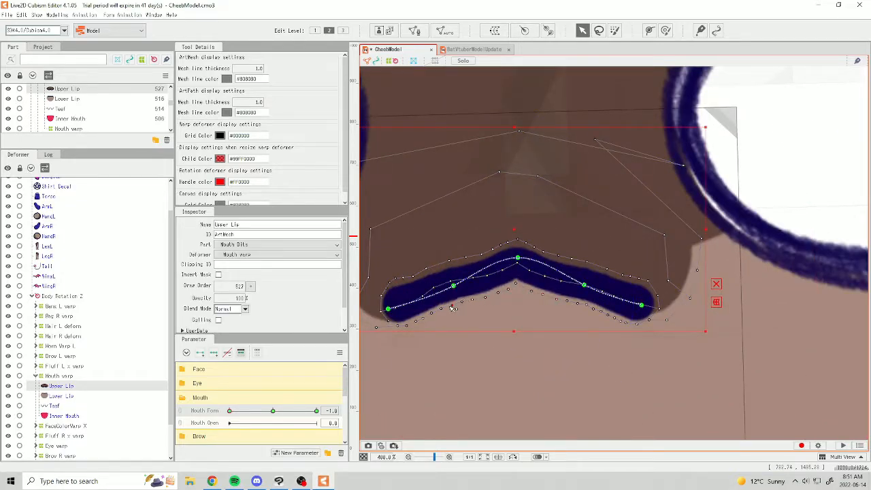
scroll(611, 295, "down", 6)
left_click(273, 411)
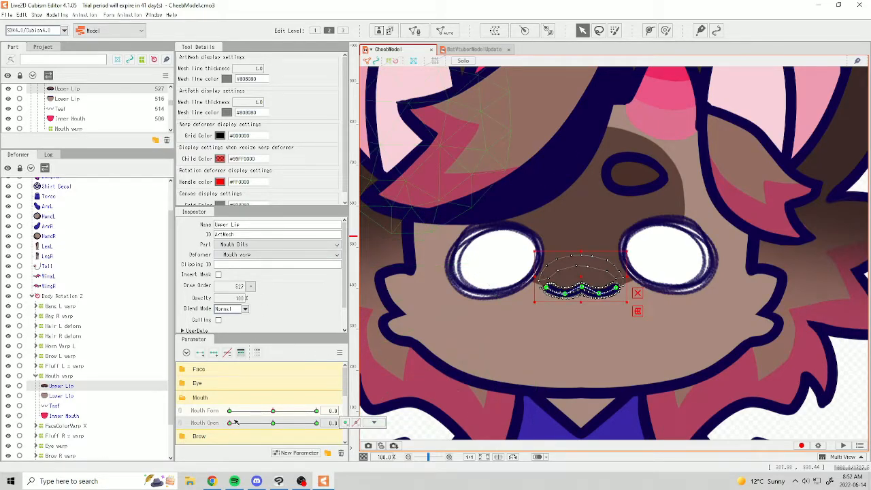
Link Mouth Form with Mouth Open and smooth the Upper Lip's arch at Mouth Form -1.0, Mouth Open 1.0.
scroll(578, 286, "up", 2)
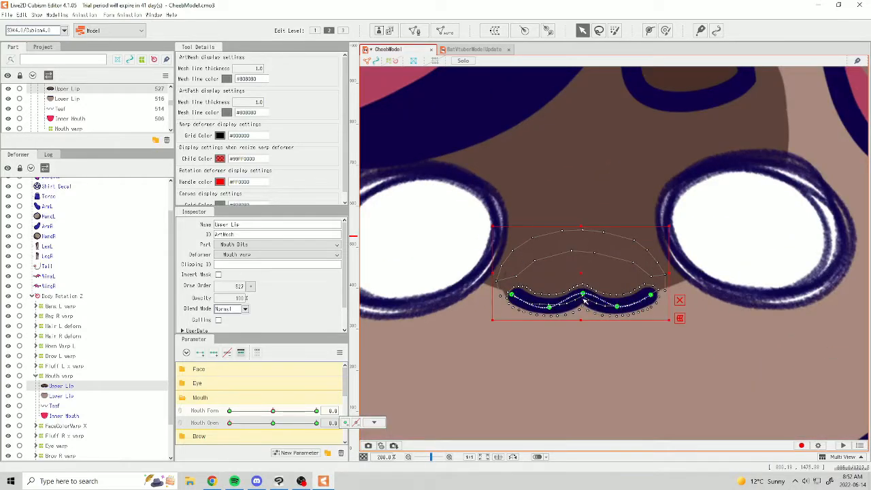
left_click(181, 413)
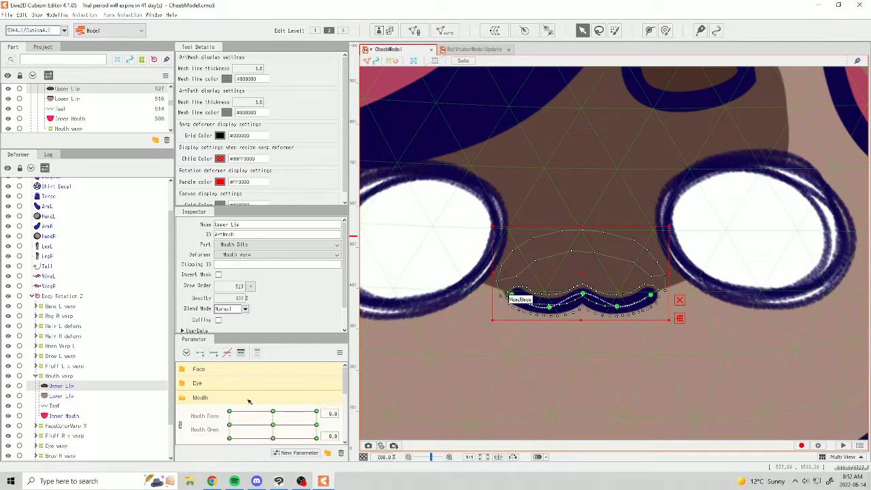
scroll(335, 386, "down", 1)
left_click(229, 390)
left_click(551, 274)
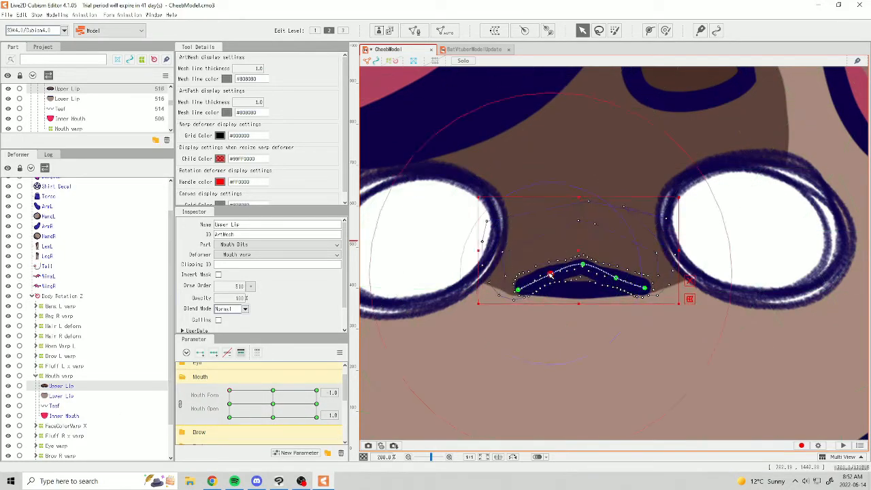
scroll(603, 245, "up", 2)
scroll(572, 283, "down", 2)
scroll(562, 278, "up", 2)
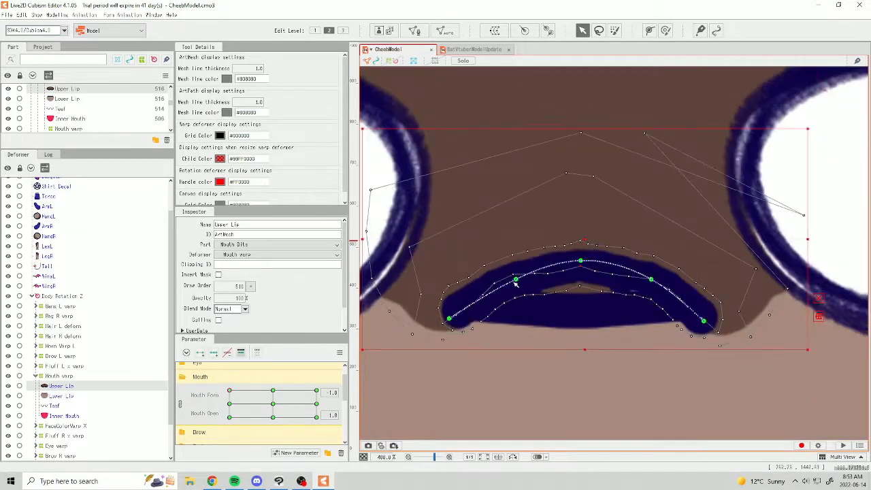
left_click(506, 272)
Shape the Upper Lip for the open mouth at Mouth Form 1.0 and 0.0 with Mouth Open at 1.0.
scroll(573, 264, "down", 2)
left_click(273, 390)
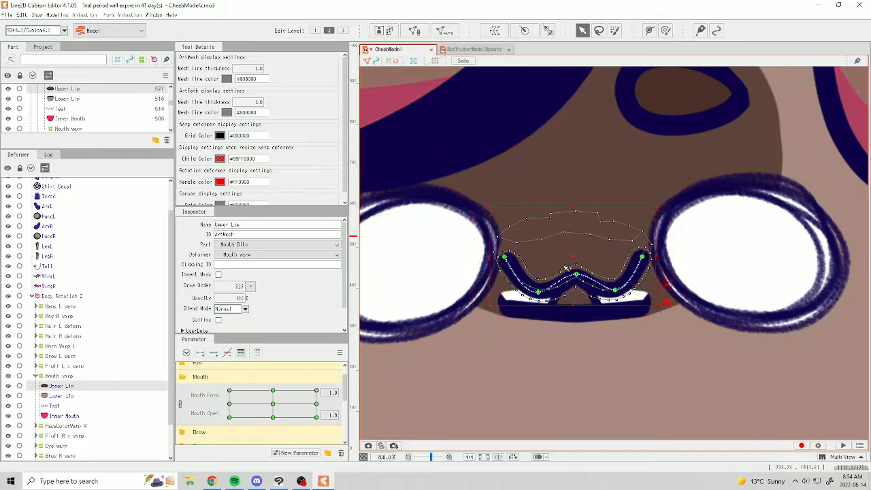
left_click(643, 304)
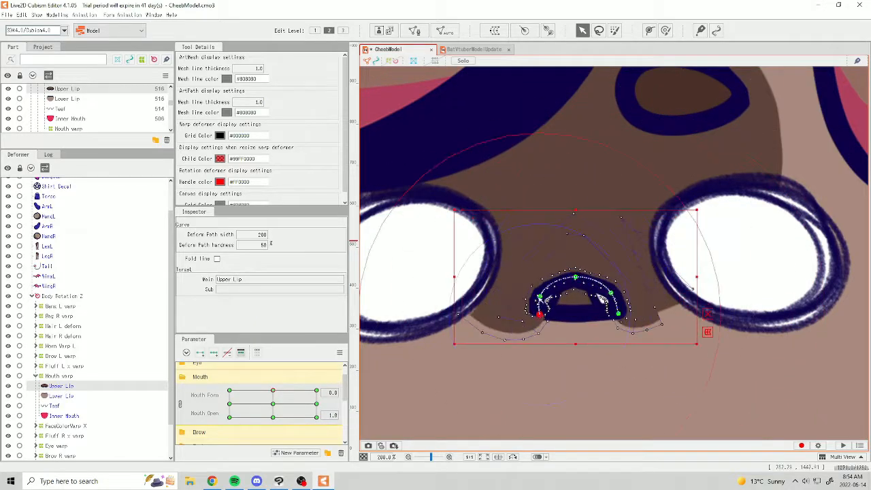
Add a deform path along the Lower Lip at Mouth Form 0.0, Mouth Open 1.0.
left_click(273, 418)
left_click(61, 395)
left_click(229, 417)
left_click(273, 390)
scroll(590, 281, "up", 2)
key("p")
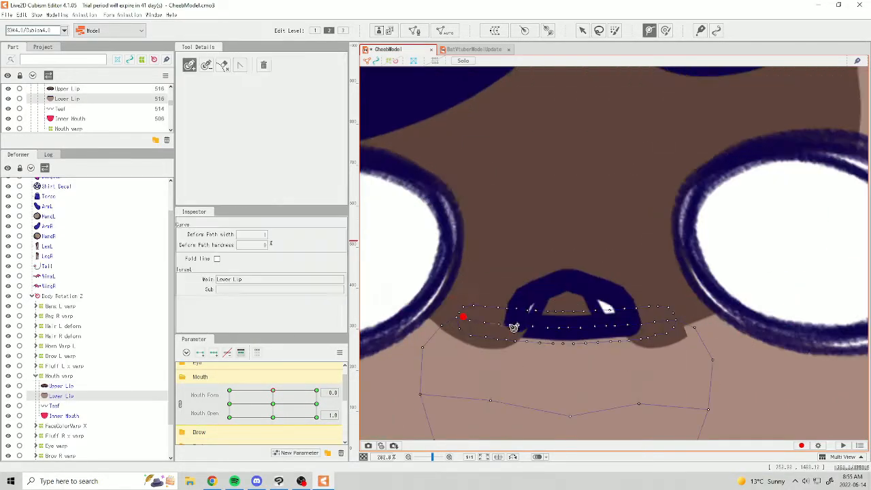
key("Escape")
Pull the Lower Lip's middle down and its ends inward to form a rounded open mouth at Mouth Form 0.0, Mouth Open 1.0.
left_click_drag(571, 330, 577, 369)
left_click_drag(622, 325, 620, 356)
left_click_drag(675, 316, 631, 324)
left_click_drag(463, 317, 510, 312)
left_click_drag(510, 325, 525, 354)
scroll(635, 190, "down", 2)
Set Mouth Form to -1.0 and select the FaceColor mesh under FaceColorWarp X.
left_click_drag(273, 390, 230, 390)
scroll(85, 408, "down", 1)
left_click(60, 436)
left_click(36, 385)
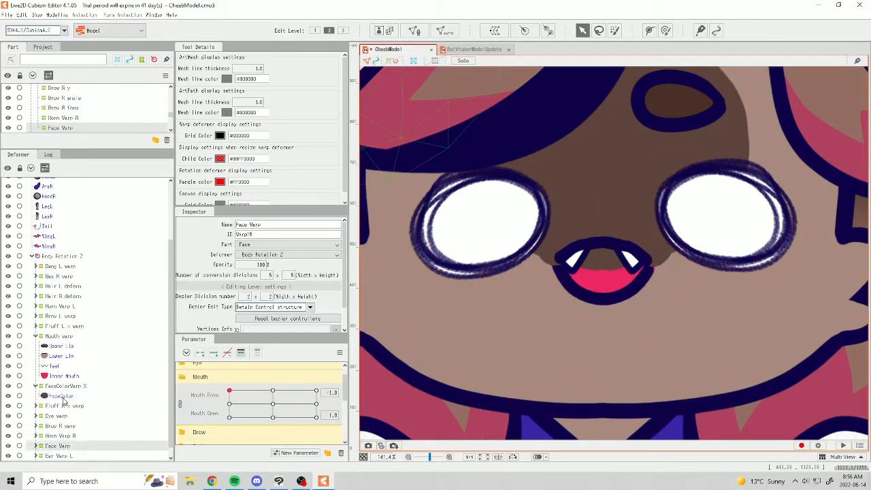
left_click(62, 396)
Shape the Upper Lip and Lower Lip curves for the half-open mouth at Mouth Form -1.0, Mouth Open 0.5.
left_click(603, 295)
left_click(229, 404)
left_click(604, 256)
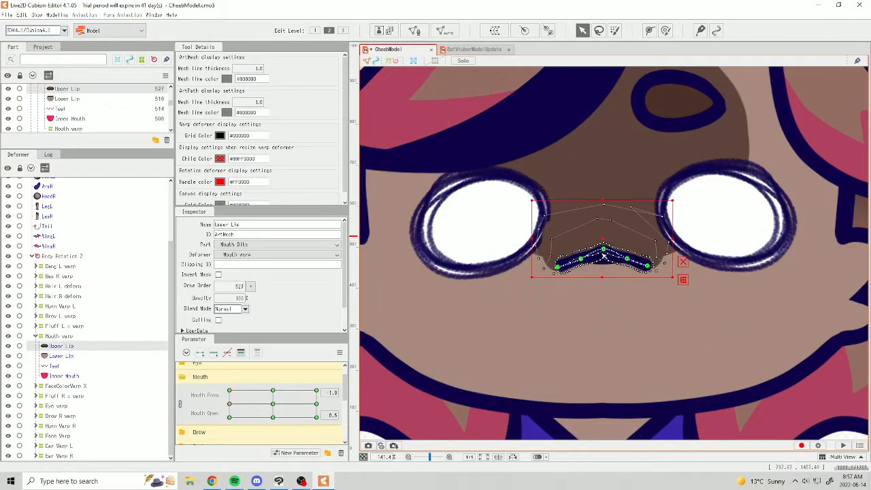
scroll(604, 256, "up", 1)
left_click(568, 256)
scroll(566, 255, "up", 2)
scroll(613, 286, "down", 1)
left_click(557, 309)
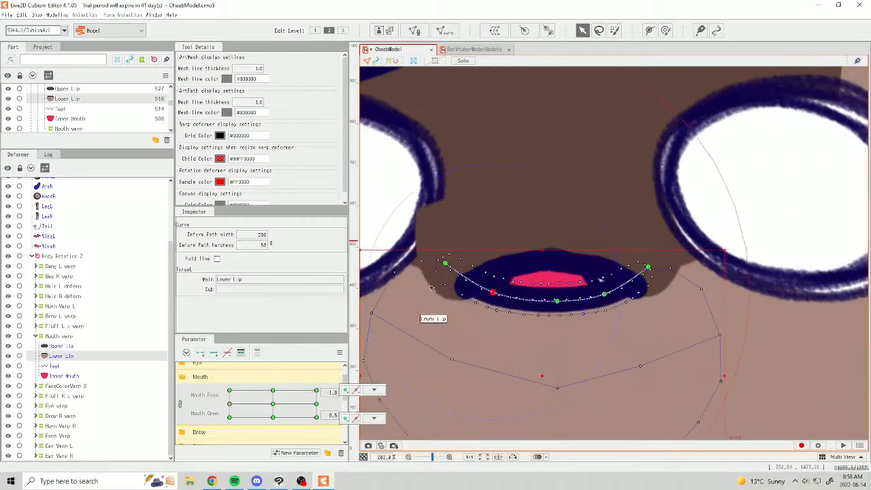
Bend the Upper Lip into a rounded arch over the open mouth at Mouth Form 0.0, Mouth Open 1.0.
mouse_move(230, 404)
left_mouse_down()
mouse_move(316, 390)
mouse_move(317, 404)
mouse_move(229, 403)
mouse_move(230, 390)
left_mouse_up()
left_click(273, 391)
scroll(569, 320, "down", 2)
left_click(567, 279)
scroll(569, 277, "up", 3)
left_click_drag(460, 279, 467, 289)
scroll(467, 289, "up", 3)
scroll(436, 243, "down", 3)
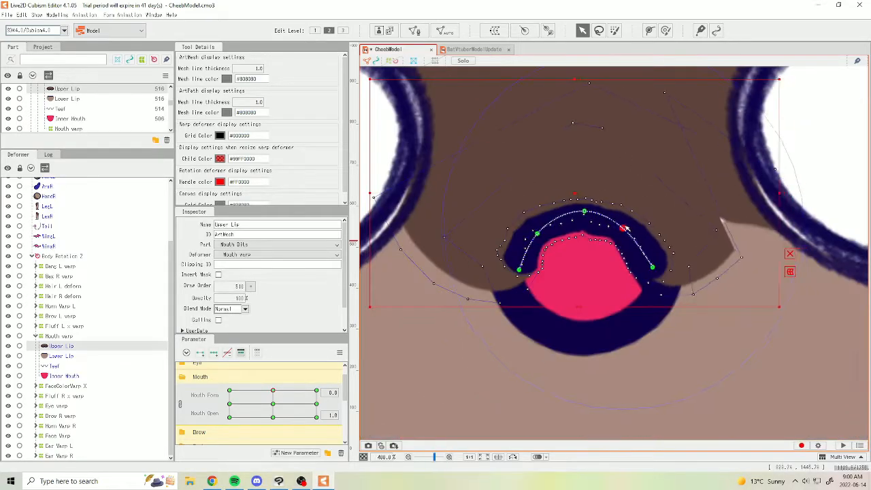
scroll(557, 237, "up", 3)
left_click(556, 237)
scroll(558, 266, "down", 3)
left_click(615, 251)
scroll(560, 265, "down", 2)
left_click(273, 416)
left_click_drag(593, 290, 589, 307)
left_click_drag(628, 282, 627, 293)
key("ctrl+z")
key("ctrl+z")
Reshape the Lower Lip's curve at Mouth Form 1.0 for the open and closed Mouth Open positions.
left_click_drag(273, 417, 316, 390)
left_click_drag(521, 311, 496, 331)
left_click_drag(588, 307, 607, 356)
scroll(498, 333, "down", 1)
left_click(317, 404)
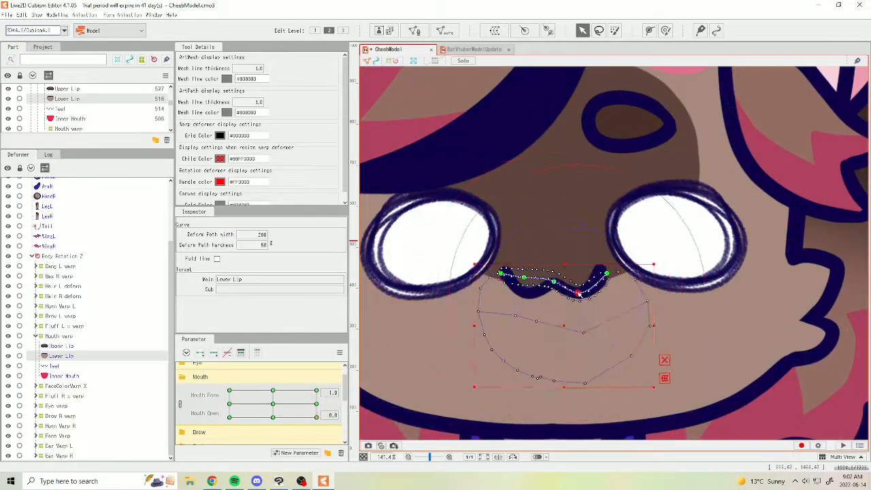
left_click(553, 288)
left_click(317, 390)
Adjust the ends of the Upper Lip's arch to meet the Lower Lip at Mouth Form 0.0, Mouth Open 1.0.
left_click(666, 30)
scroll(557, 279, "up", 2)
left_click(273, 390)
left_click(582, 30)
left_click(596, 288)
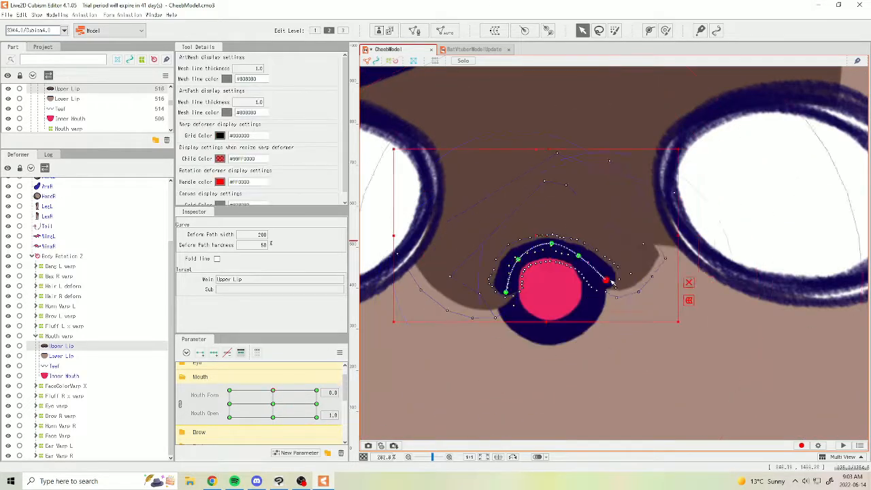
Raise the Upper Lip's middle and ends into an arch at Mouth Form 0.0, Mouth Open 0.5.
left_click(273, 417)
left_click(519, 289)
left_click(273, 404)
left_click(546, 290)
left_click_drag(546, 290, 547, 261)
left_click_drag(599, 294, 600, 261)
left_click_drag(502, 292, 509, 268)
scroll(556, 256, "up", 1)
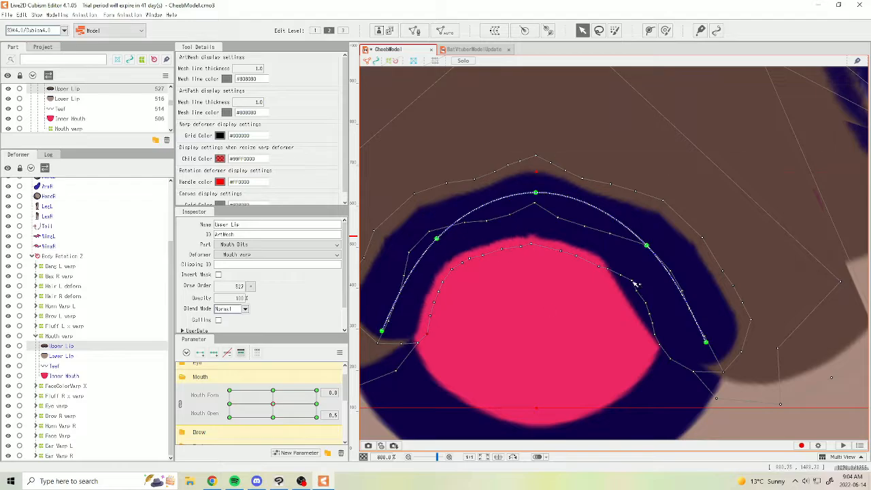
Refine the Upper Lip's path points at Mouth Form 0.0, comparing Mouth Open 0.5 with 1.0.
scroll(584, 286, "down", 5)
left_click(273, 391)
left_click(594, 268)
left_click(273, 403)
left_click(556, 307)
left_click(273, 390)
left_click(593, 268)
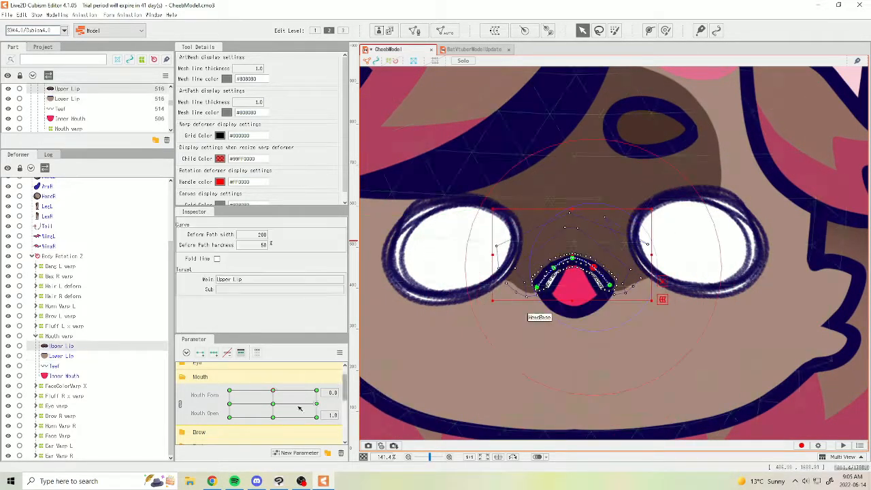
Smooth the Upper Lip's mesh around the mouth corners at Mouth Form 0.0, Mouth Open 0.5.
left_click(317, 390)
left_click(273, 404)
key("b")
scroll(647, 238, "up", 1)
scroll(599, 262, "up", 5)
scroll(657, 327, "down", 5)
key("b")
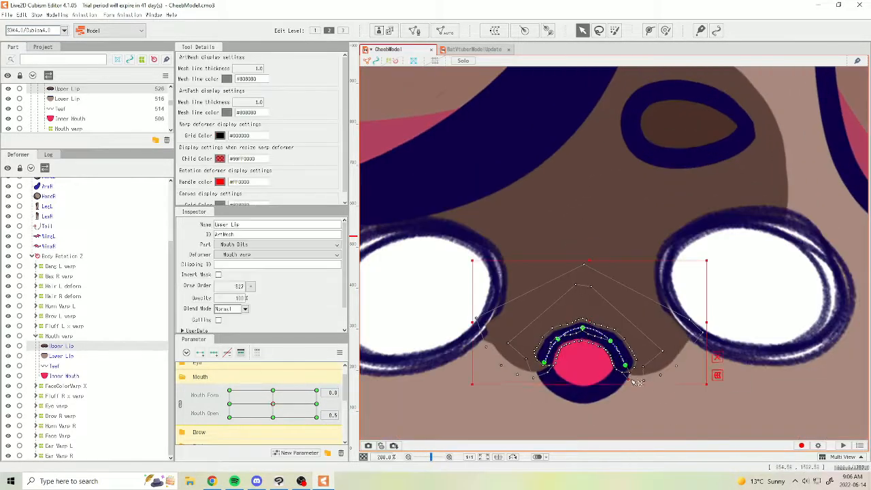
scroll(633, 373, "up", 4)
scroll(627, 354, "down", 1)
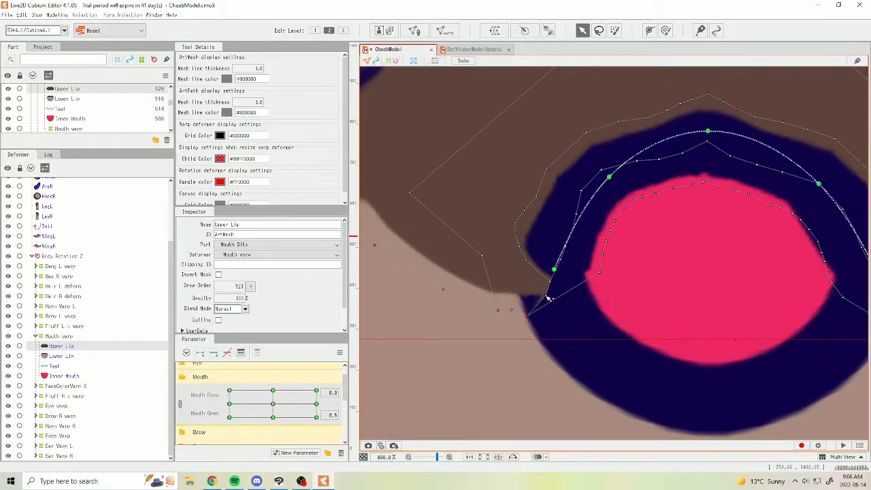
scroll(709, 298, "down", 1)
left_click_drag(406, 260, 606, 295)
Reposition the Upper Lip's outer mesh points for the closed mouth at Mouth Form 0.0, Mouth Open 0.0.
scroll(596, 295, "down", 3)
mouse_move(273, 403)
left_mouse_down()
mouse_move(273, 412)
mouse_move(273, 403)
left_mouse_up()
scroll(640, 329, "up", 3)
left_click(273, 417)
left_click_drag(480, 224, 439, 328)
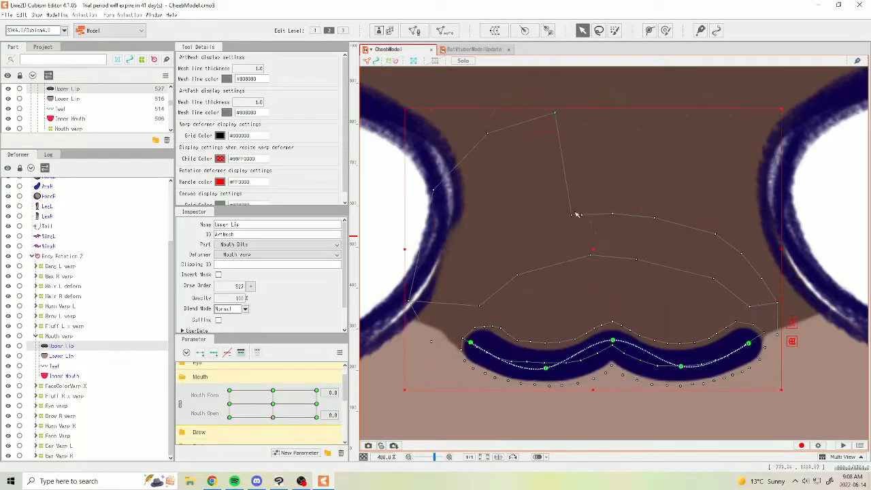
Select the Lower Lip and Teef meshes together.
scroll(689, 271, "down", 4)
scroll(68, 108, "up", 1)
left_click(69, 99)
left_click(68, 109, "ctrl")
scroll(286, 402, "up", 1)
scroll(706, 267, "up", 2)
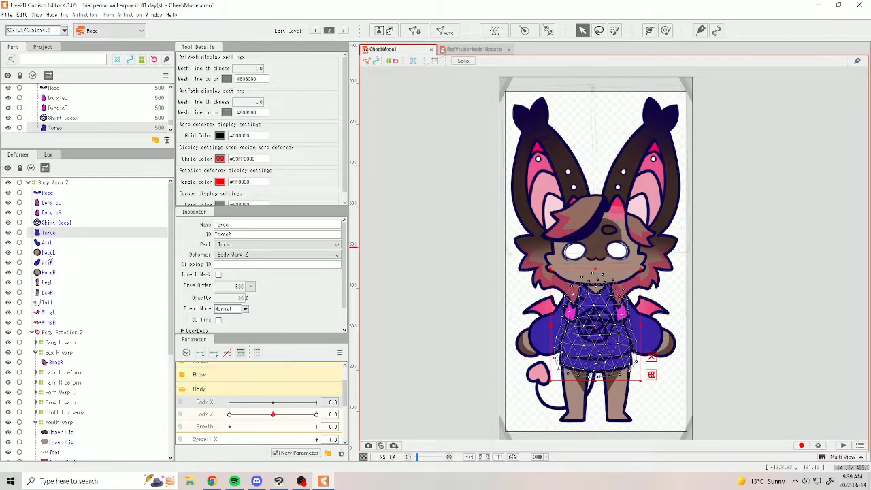
Create a warp deformer named Hood warp as parent of the Hood mesh and give it three Body X keys.
left_click(46, 193)
left_click(494, 30)
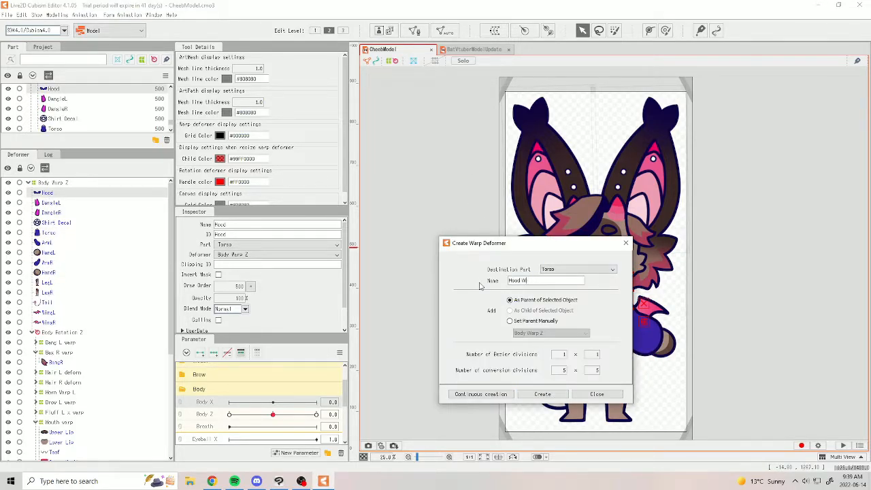
left_click(556, 394)
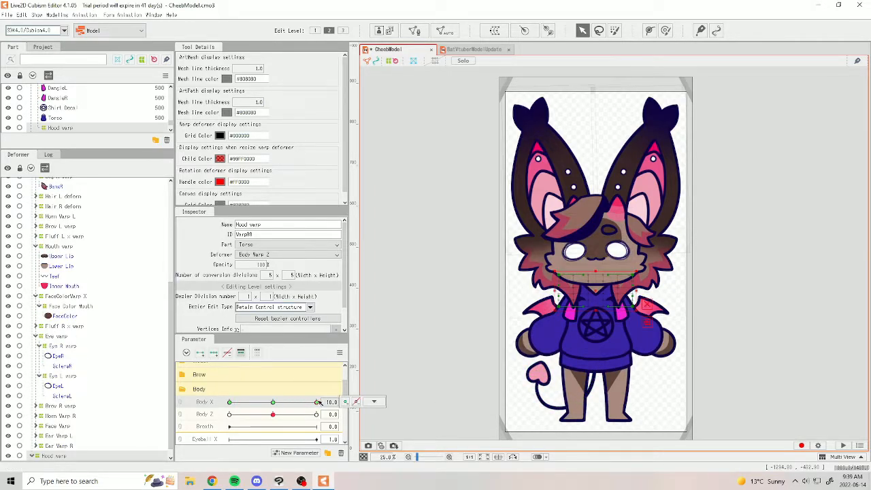
Hide the Hair and Ears parts and set the Hood warp's Bezier divisions to 2 × 1.
scroll(602, 288, "up", 2)
left_click_drag(526, 310, 536, 310)
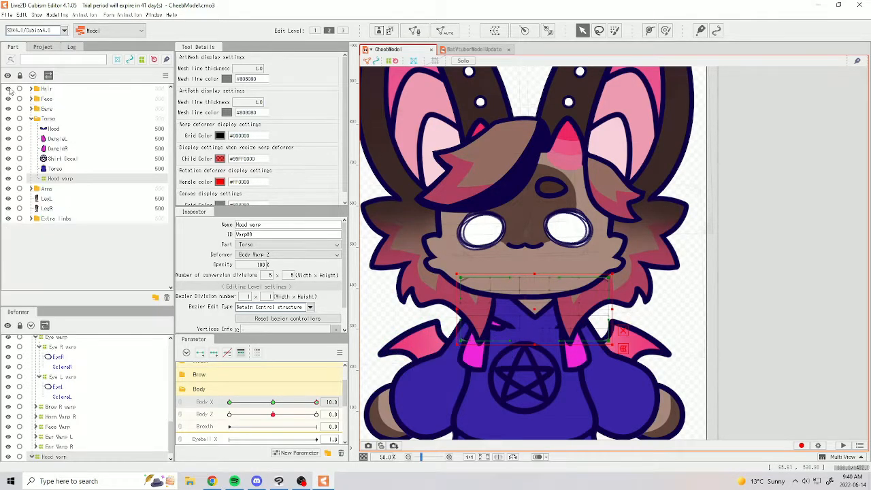
left_click(8, 89)
left_click(8, 108)
key("ctrl+z")
left_click_drag(249, 296, 255, 296)
Shift the Hood warp's control points sideways for the body turn at Body X 10.0.
scroll(618, 261, "up", 2)
left_click_drag(431, 293, 451, 293)
left_click_drag(431, 419, 454, 419)
scroll(544, 289, "down", 2)
left_click_drag(488, 382, 500, 341)
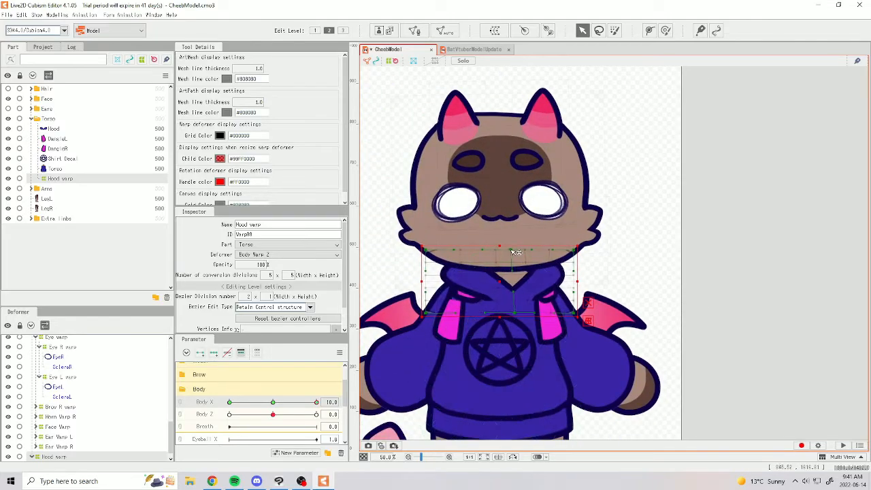
left_click_drag(317, 403, 274, 403)
right_click(274, 391)
Create a warp deformer named DangleL warp as parent of DangleL and add three Body X keys to it.
left_click(59, 139)
left_click(59, 148, "ctrl")
key("ctrl+z")
left_click(495, 31)
left_click_drag(558, 280, 489, 283)
type("DangleL warp")
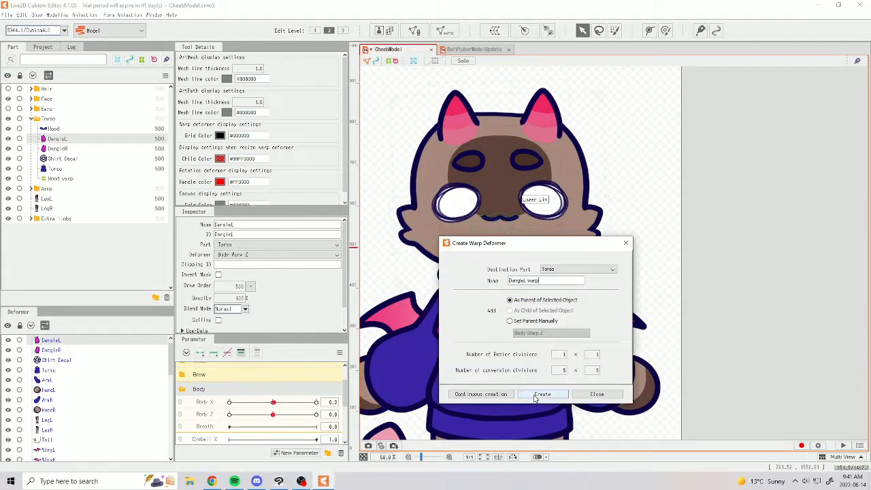
left_click(538, 395)
left_click(214, 353)
Shape the DangleL warp to follow the hood at Body X 10.0 and -10.0.
left_click_drag(274, 403, 317, 402)
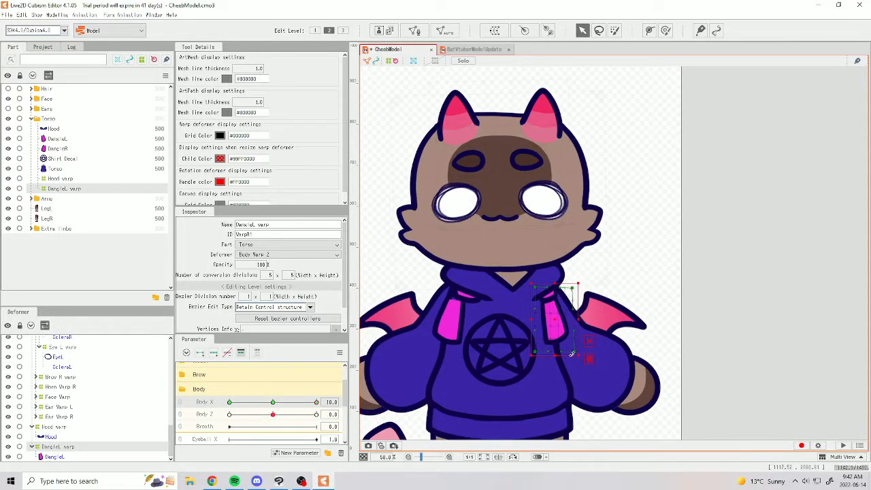
scroll(580, 308, "up", 1)
left_click(295, 402)
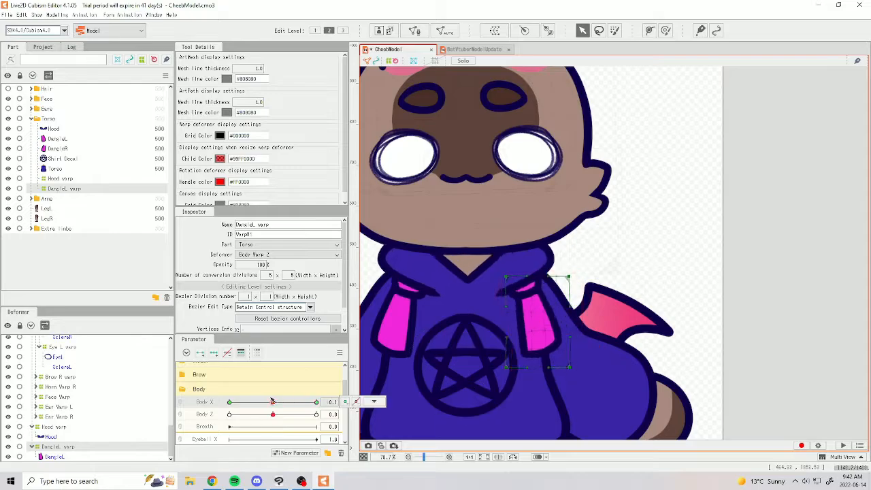
left_click_drag(269, 403, 199, 415)
left_click_drag(489, 368, 481, 367)
mouse_move(230, 401)
left_mouse_down()
mouse_move(319, 401)
mouse_move(230, 402)
left_mouse_up()
left_click(269, 402)
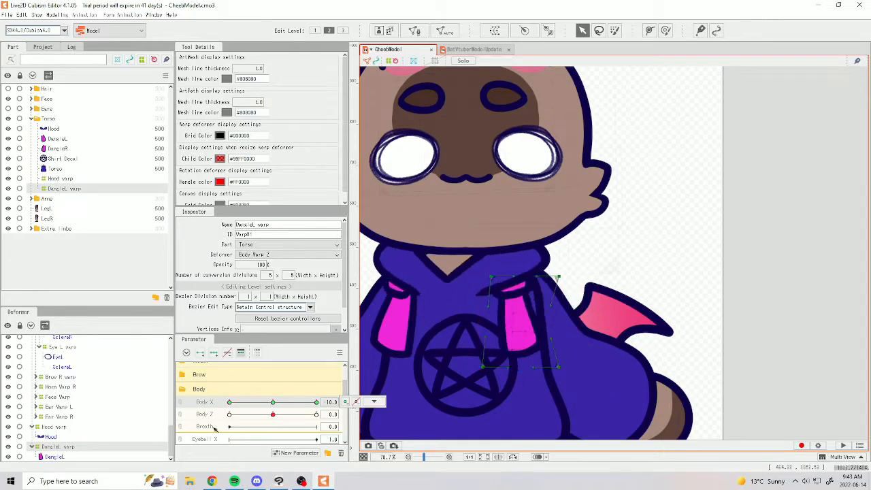
Duplicate DangleL with its warp deformer and mirror the copy onto the other side of the hoodie.
left_click(534, 309)
key("ctrl+v")
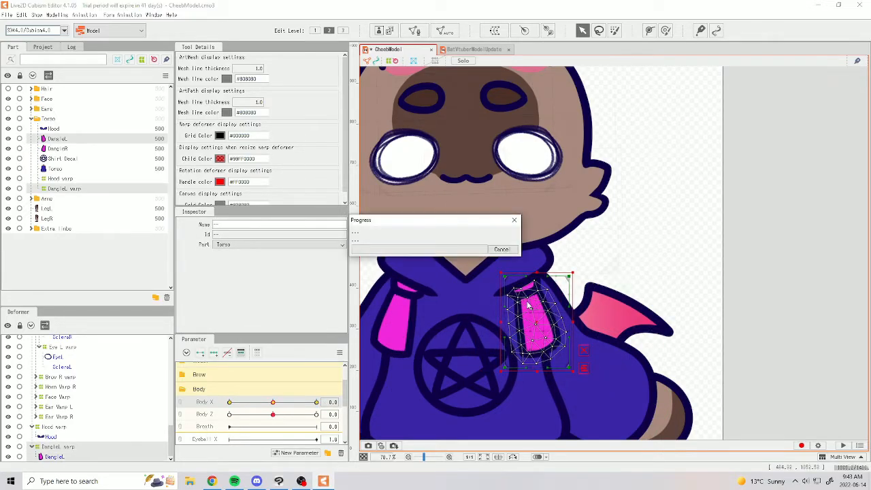
right_click(518, 305)
left_click(541, 465)
left_click(446, 328)
left_click_drag(249, 402, 273, 402)
left_click(273, 403)
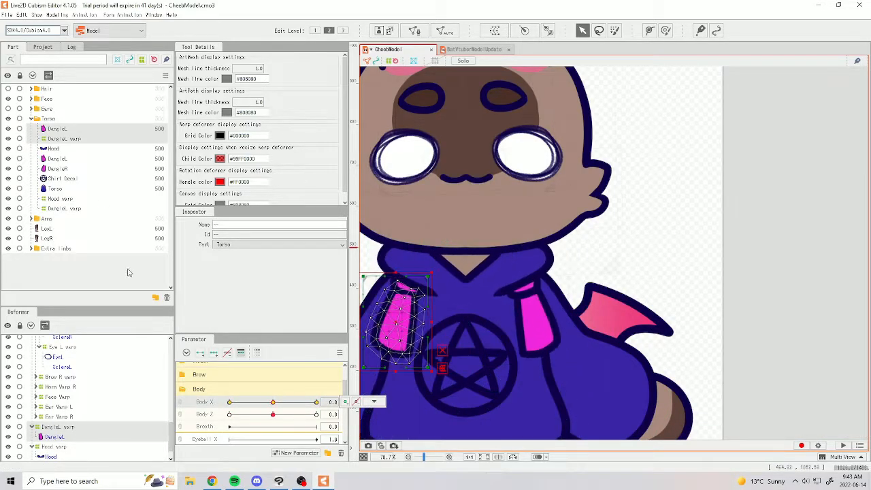
Delete the original DangleR mesh and rename the mirrored copies DangleR and DangleR warp.
left_click(77, 169)
key("Delete")
left_click(59, 128)
double_click(239, 225)
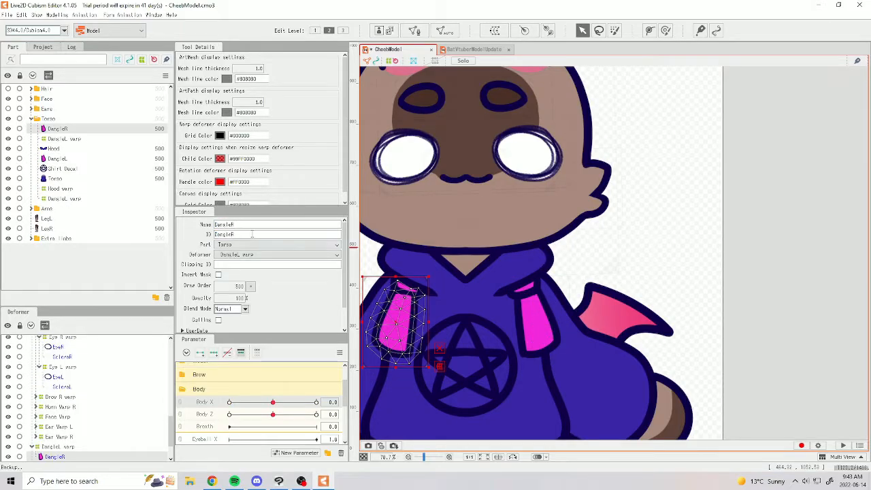
left_click(62, 448)
Check the DangleR warp's movement at Body X -10.0, 10.0 and 0.0.
left_click_drag(273, 402, 230, 402)
scroll(612, 251, "down", 1)
mouse_move(273, 414)
left_mouse_down()
mouse_move(179, 416)
mouse_move(273, 414)
left_mouse_up()
left_click(318, 402)
left_click(273, 402)
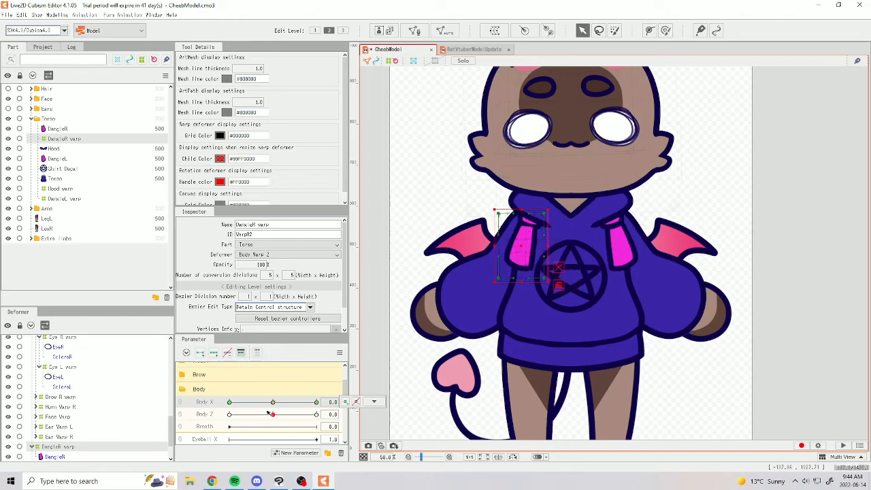
Create a warp deformer named DecalWarp as parent of Shirt Decal and add three Body X keys to it.
scroll(89, 428, "down", 1)
left_click(63, 168)
left_click(495, 30)
type("Decal Warp")
left_click(544, 395)
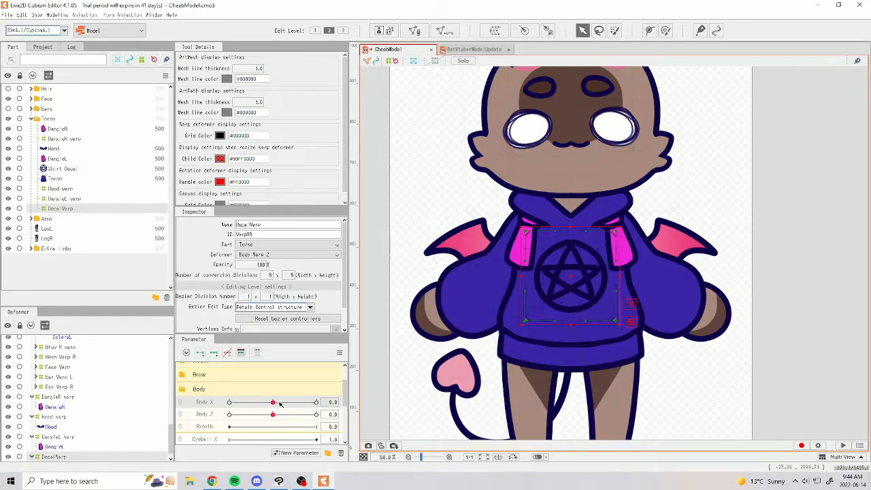
left_click(214, 352)
Shift and reshape the DecalWarp for the body turn at Body X 10.0, then return Body X to 0.0.
left_click(316, 402)
left_click_drag(570, 280, 584, 276)
left_click(374, 402)
left_click(384, 403)
scroll(593, 274, "up", 1)
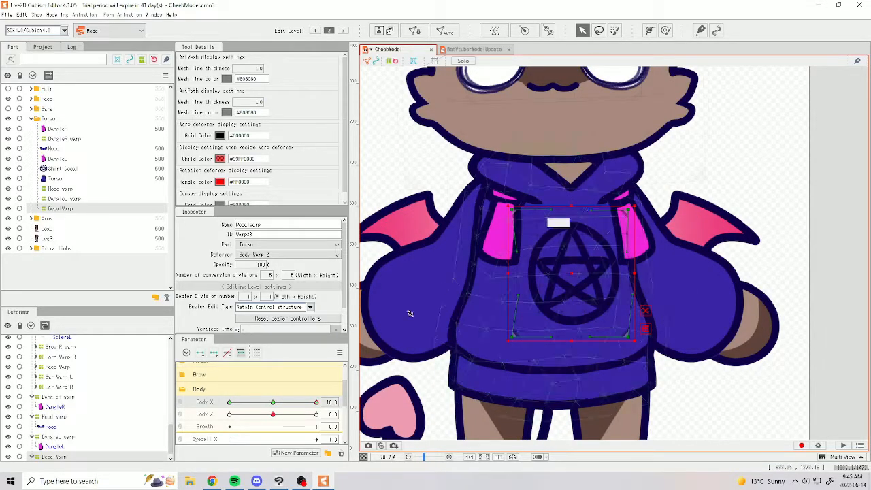
scroll(484, 272, "down", 2)
left_click_drag(317, 402, 273, 403)
Create a rotation deformer for ArmL and HandL pivoting at the shoulder and name it Arm L rotate.
scroll(86, 402, "up", 10)
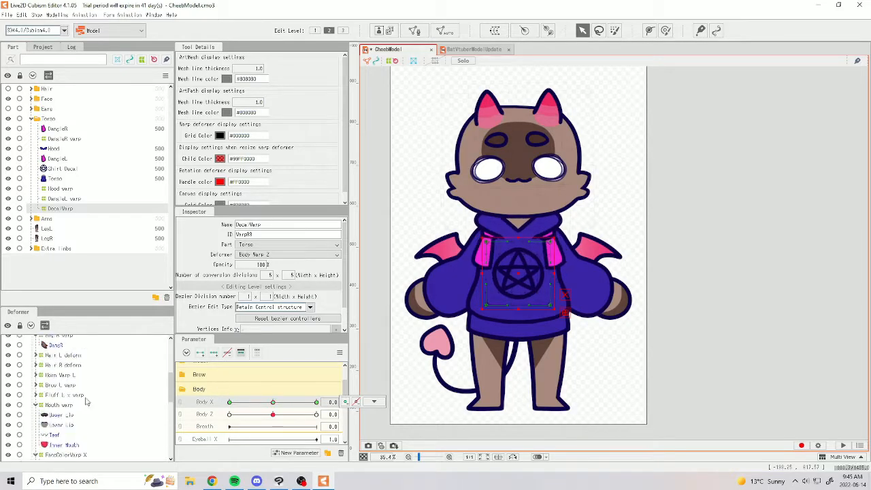
left_click(49, 360)
left_click(49, 370, "ctrl")
left_click(549, 31)
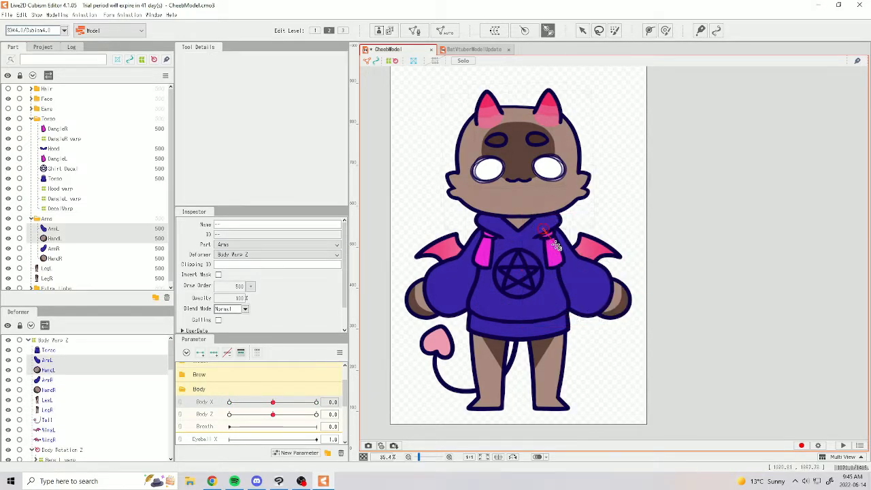
left_click(558, 272)
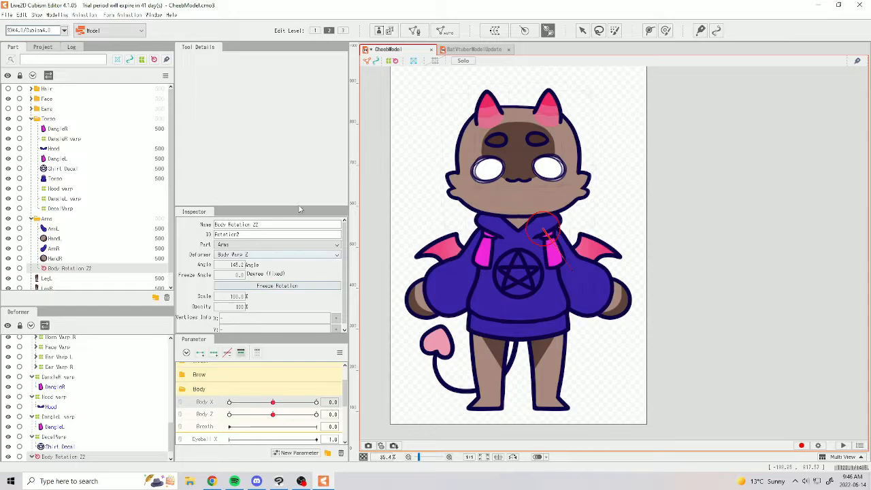
triple_click(288, 224)
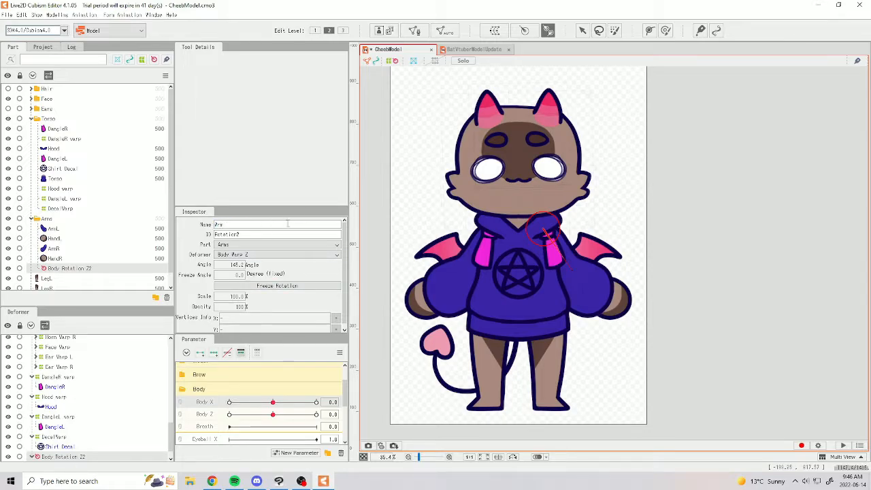
scroll(69, 435, "down", 2)
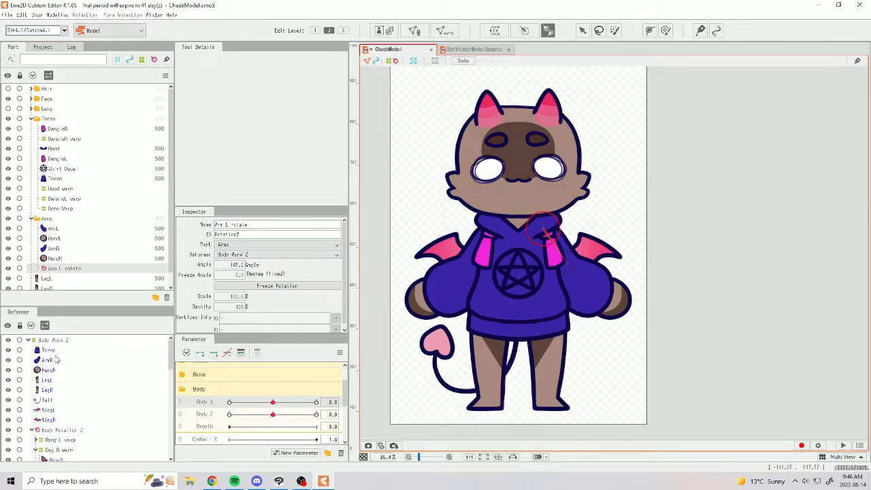
Key Arm L rotate on Body X, swinging the arm inward at 10.0 and outward at -10.0.
left_click(316, 401)
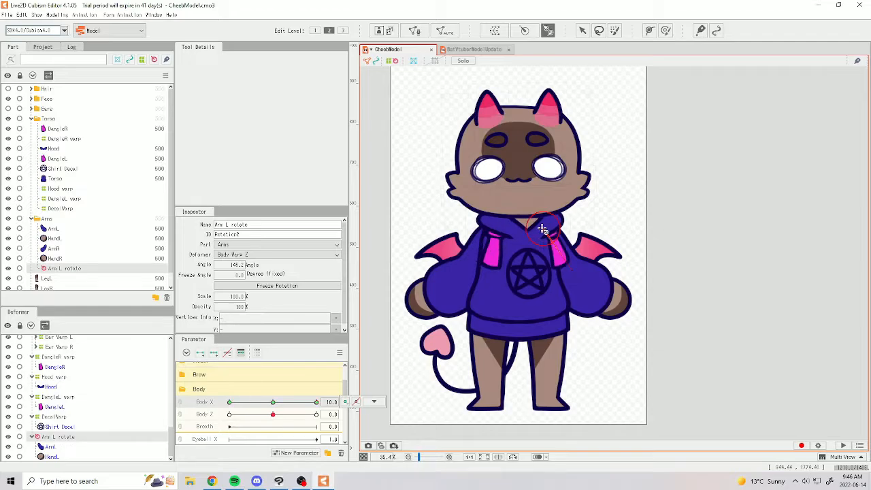
left_click(583, 30)
left_click(548, 233)
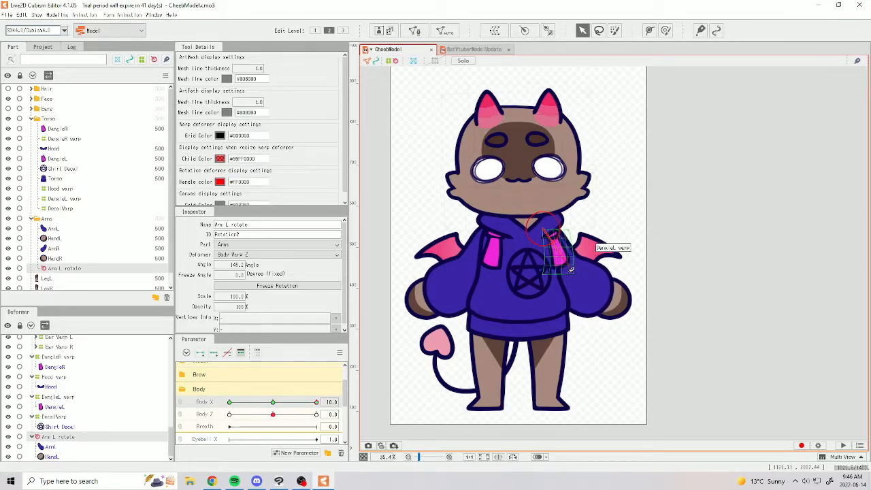
left_click_drag(570, 270, 567, 272)
left_click_drag(275, 405, 223, 403)
left_click_drag(572, 271, 577, 271)
left_click_drag(229, 402, 318, 392)
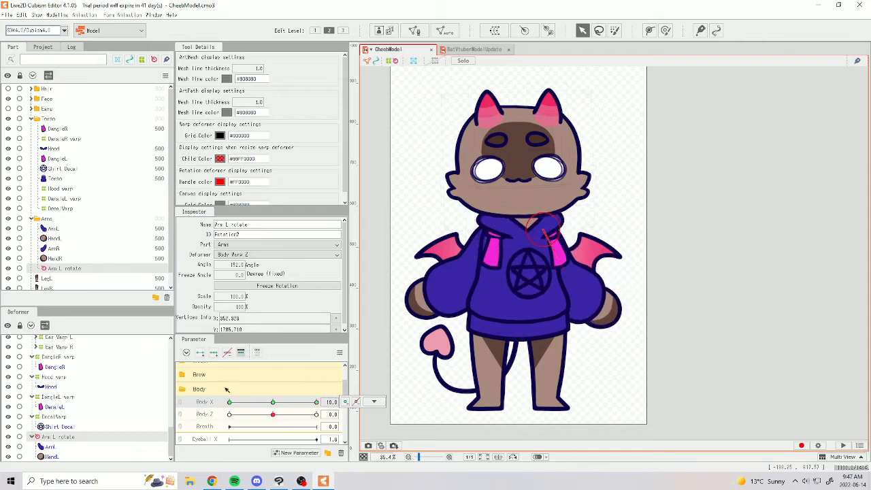
Refine the Hood warp's body turn at the Body X extremes of 10.0 and -10.0, and return Body X to 0.0.
left_click(66, 378)
scroll(578, 219, "up", 3)
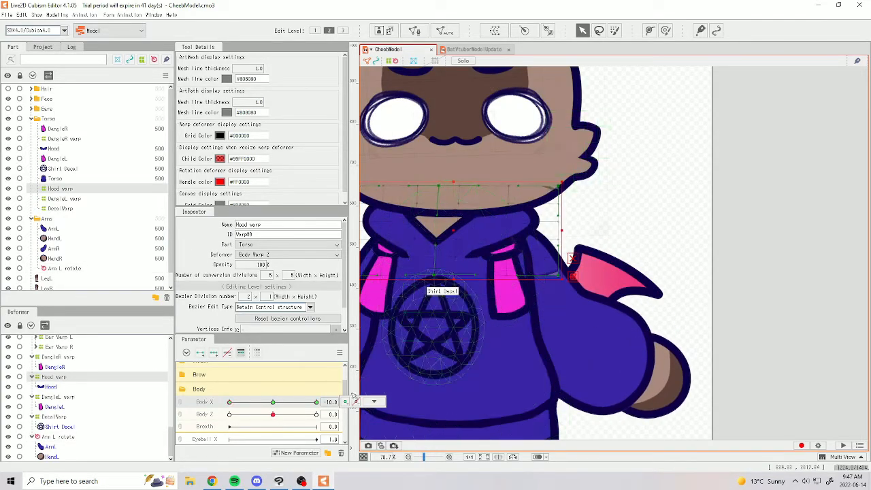
scroll(565, 190, "down", 1)
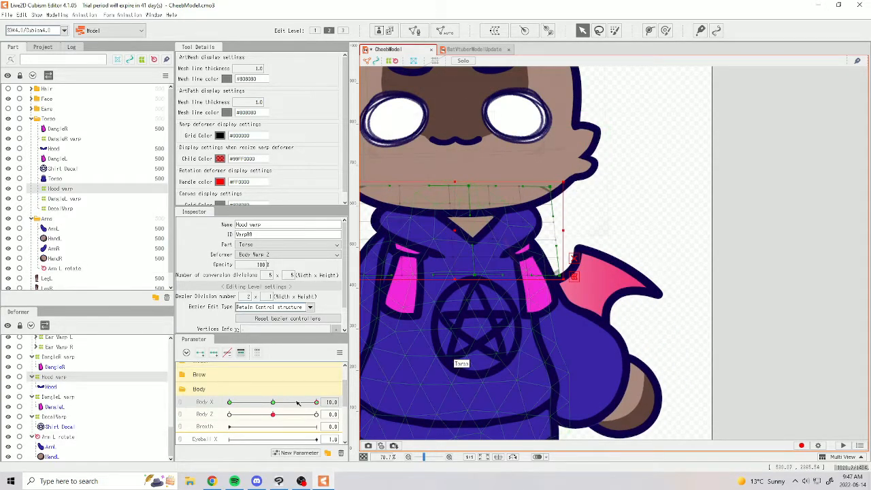
left_click_drag(455, 347, 528, 345)
left_click(339, 353)
left_click(389, 419)
left_click(417, 326)
left_click_drag(316, 403, 272, 389)
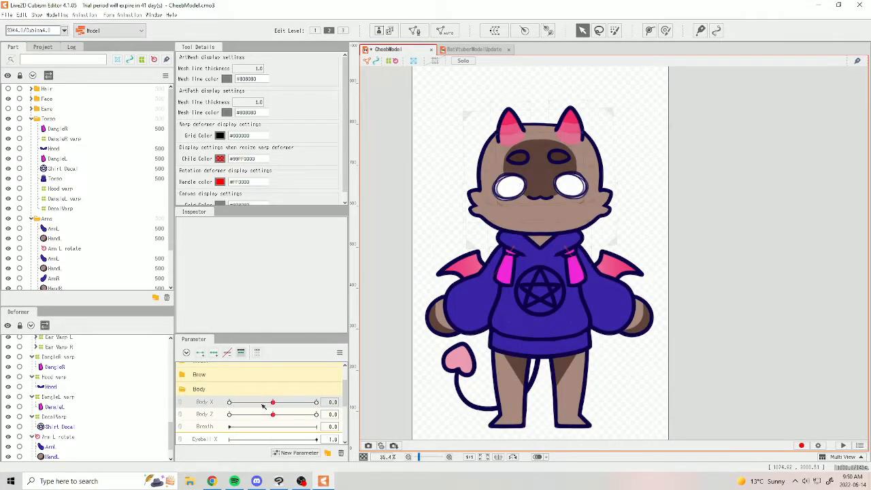
left_click_drag(300, 402, 276, 403)
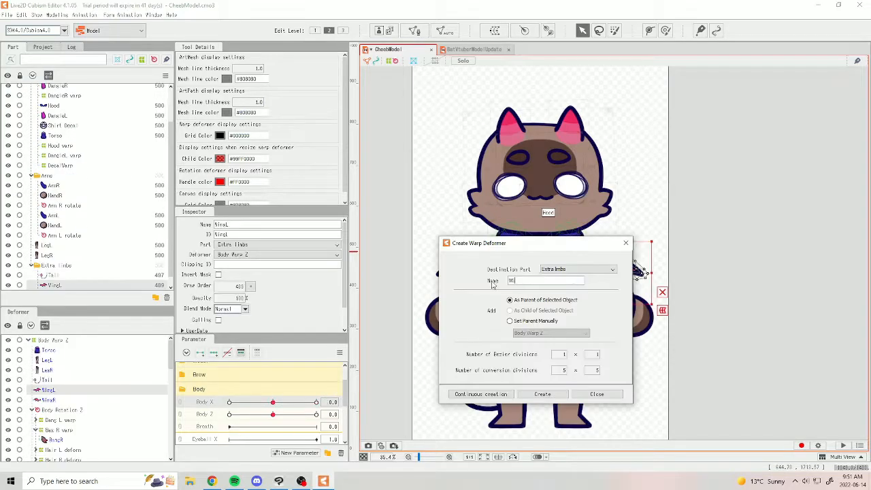
Create a warp deformer named Wing L as parent of WingL and test its three keys on Body X.
key("Return")
left_click_drag(317, 403, 279, 407)
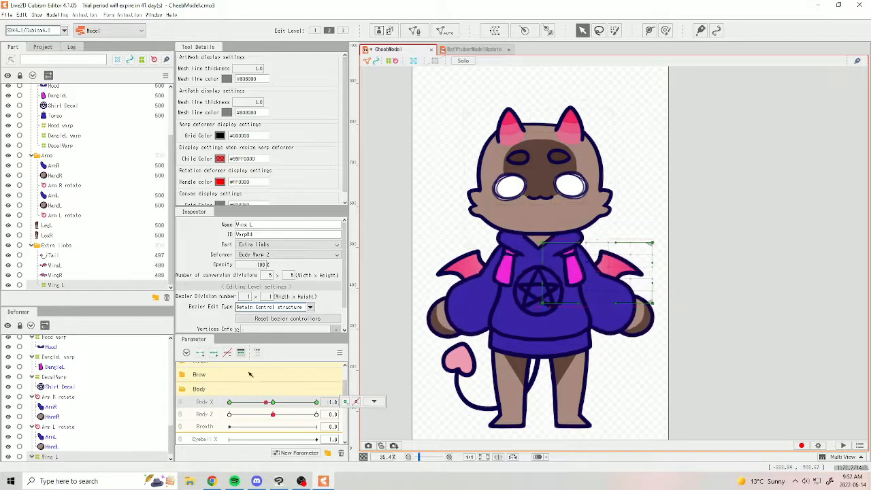
right_click(599, 255)
left_click(650, 428)
left_click(64, 444)
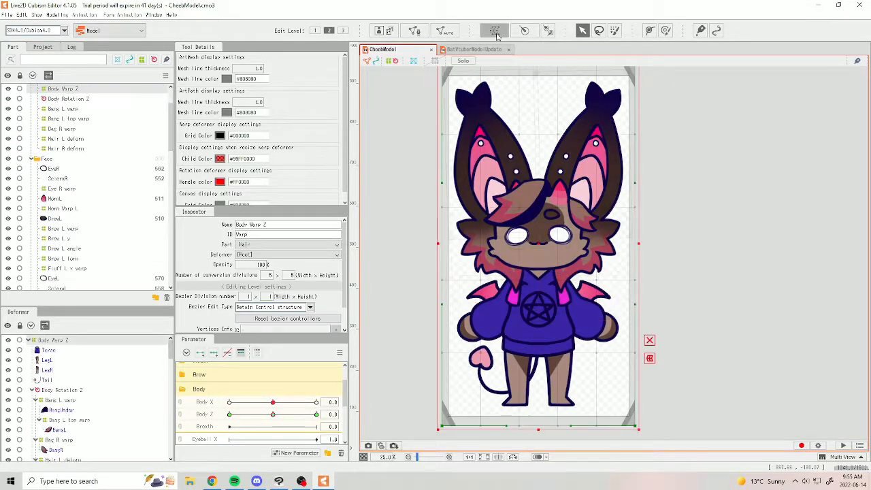
Create a warp deformer named Breath Warp and move all of Body Warp Z's children into it, from Torso to Wing L.
left_click(495, 30)
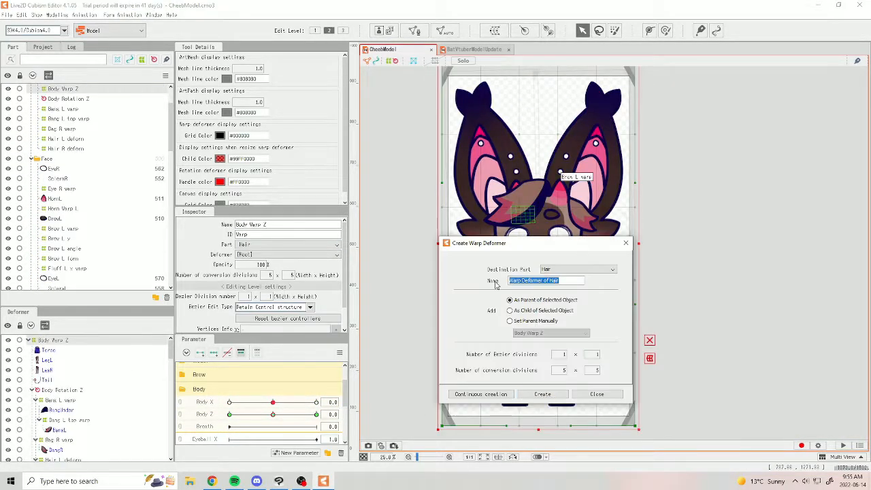
key("Return")
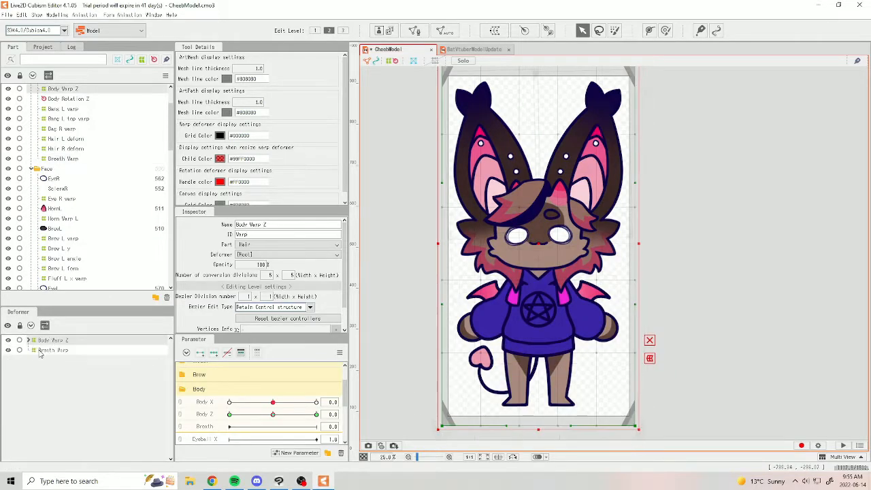
left_click(30, 340)
left_click(44, 350)
left_click(59, 380, "shift")
scroll(59, 381, "down", 1)
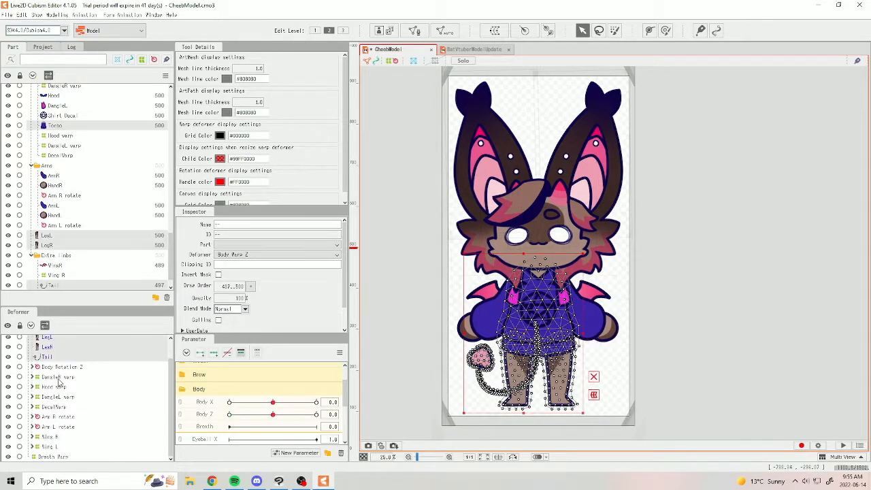
left_click(58, 448, "shift")
left_click_drag(56, 448, 52, 457)
Nest Breath Warp under Body Warp Z and select it in the expanded hierarchy.
left_click(43, 349)
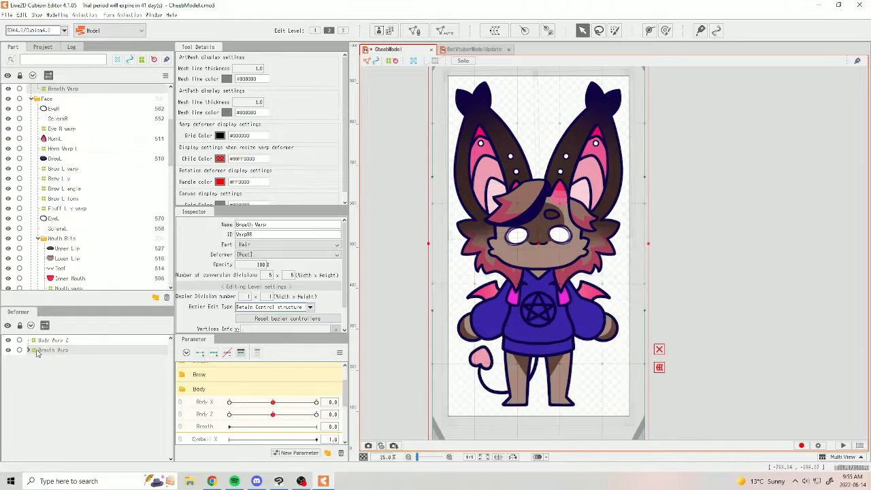
left_click_drag(40, 351, 47, 342)
left_click(29, 341)
left_click(56, 350)
Resize the Breath Warp frame so it encloses only the body, from below the face down to the feet.
scroll(636, 384, "down", 1)
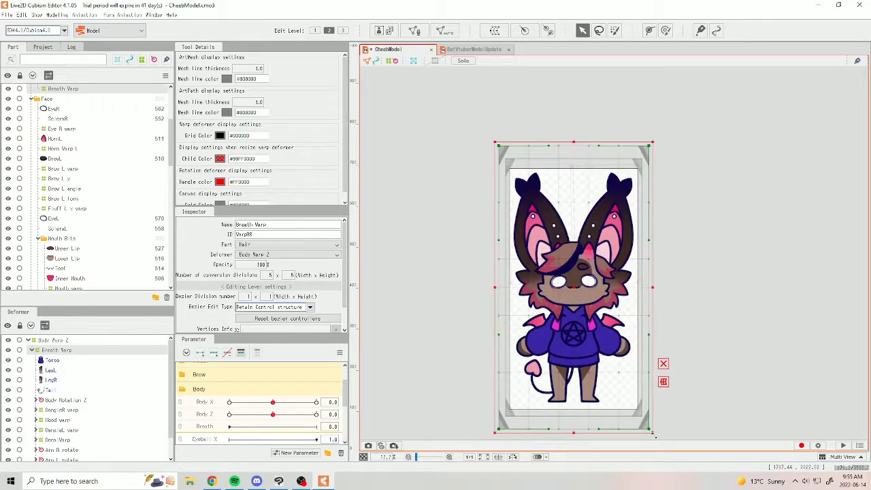
left_click_drag(636, 386, 638, 409)
left_click_drag(495, 142, 513, 292)
left_click_drag(516, 403, 523, 409)
scroll(580, 410, "up", 3)
scroll(570, 266, "down", 1)
Key the Breath Warp at both ends of the Breath parameter and return Breath to 0.0 after testing it.
left_click(228, 427)
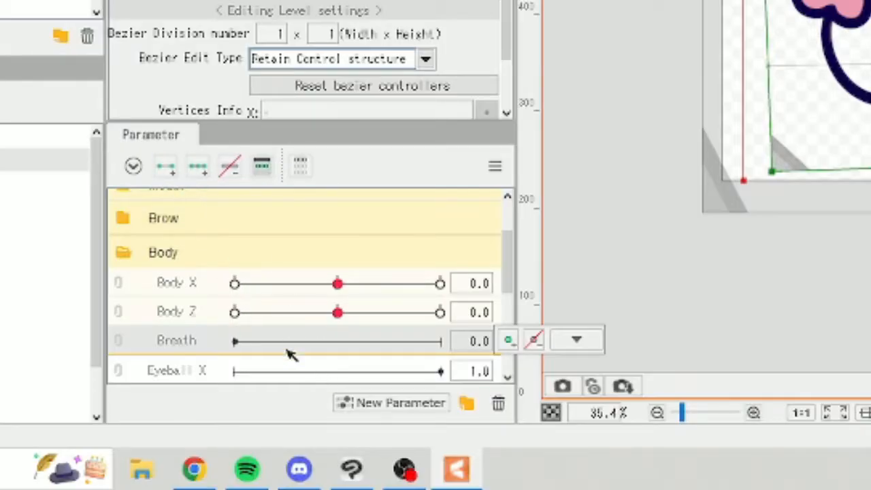
left_click_drag(235, 342, 444, 342)
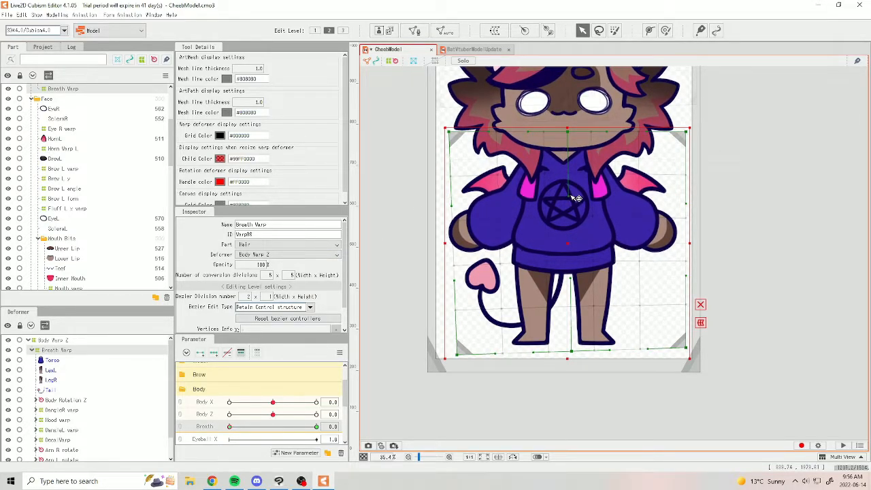
left_click_drag(296, 426, 230, 432)
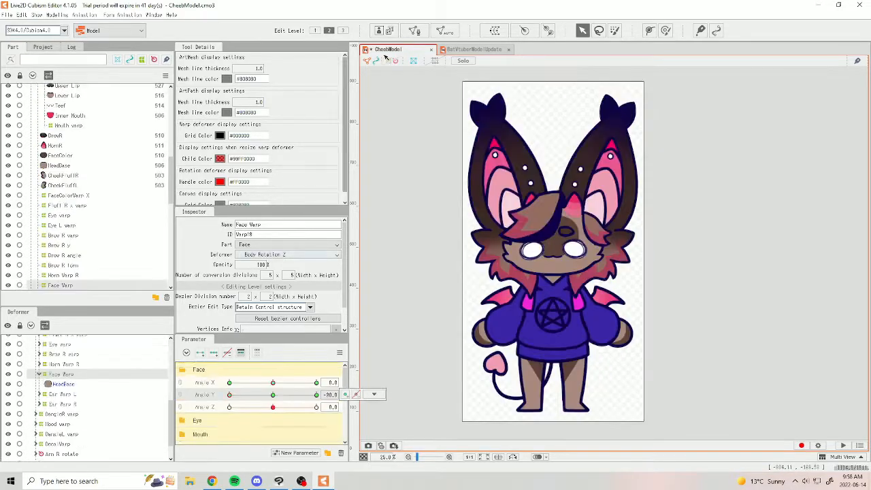
Review the Face Warp at Angle Y -30.0, link Angle X with Angle Y, and move them to the -30.0, -30.0 corner.
scroll(555, 322, "up", 2)
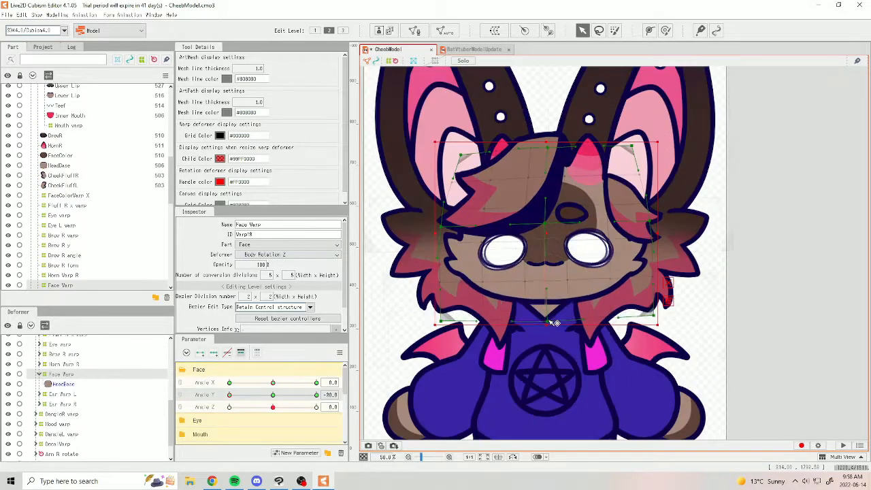
scroll(550, 326, "down", 2)
left_click_drag(315, 395, 229, 394)
left_click(179, 382)
left_click_drag(248, 409, 229, 410)
scroll(552, 292, "up", 2)
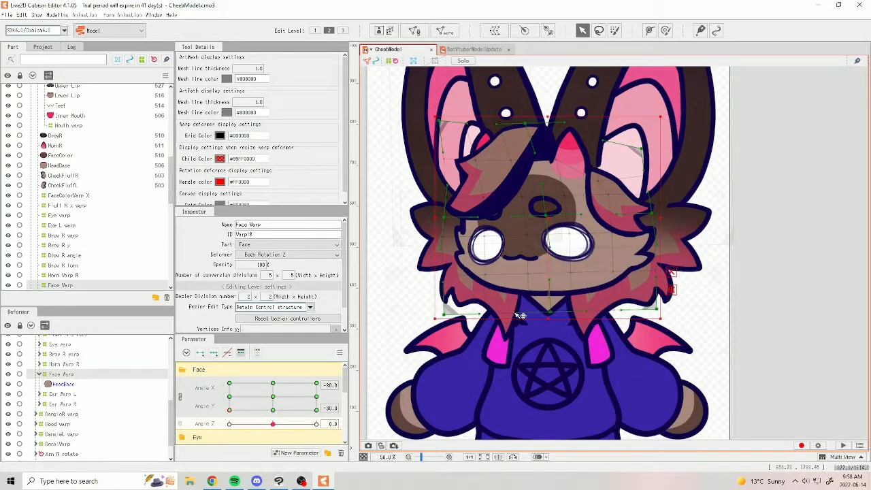
Return the linked Angle X and Angle Y to neutral and deselect the Face Warp.
left_click_drag(230, 410, 273, 397)
left_click(374, 383)
left_click(401, 408)
left_click(409, 294)
scroll(661, 311, "down", 1)
left_click(735, 338)
scroll(446, 224, "down", 1)
Add a parameter named Ear PhysicsA to the Move group, with minimum -30, default 0 and maximum 30.
left_click(186, 353)
double_click(216, 438)
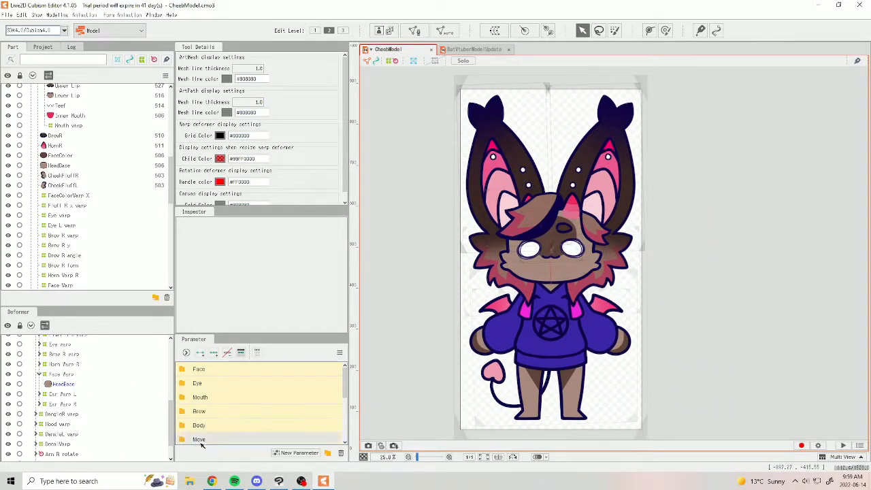
scroll(250, 429, "down", 2)
left_click(300, 453)
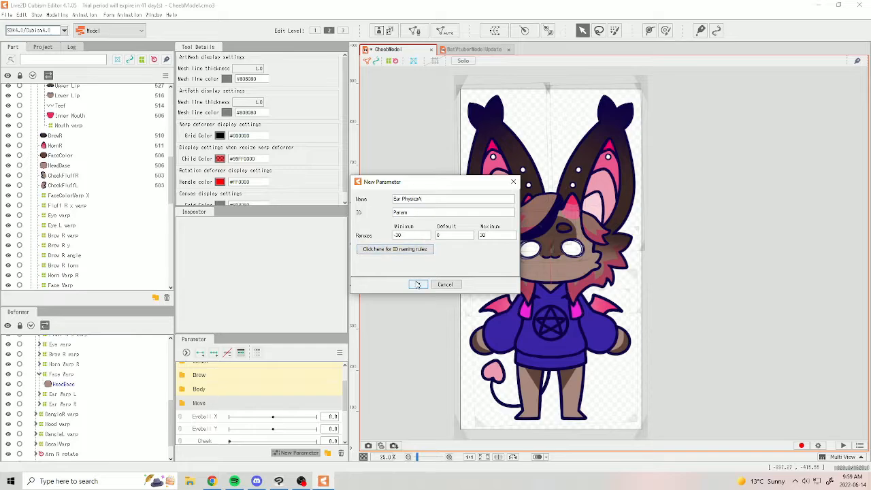
left_click(417, 285)
left_click(299, 452)
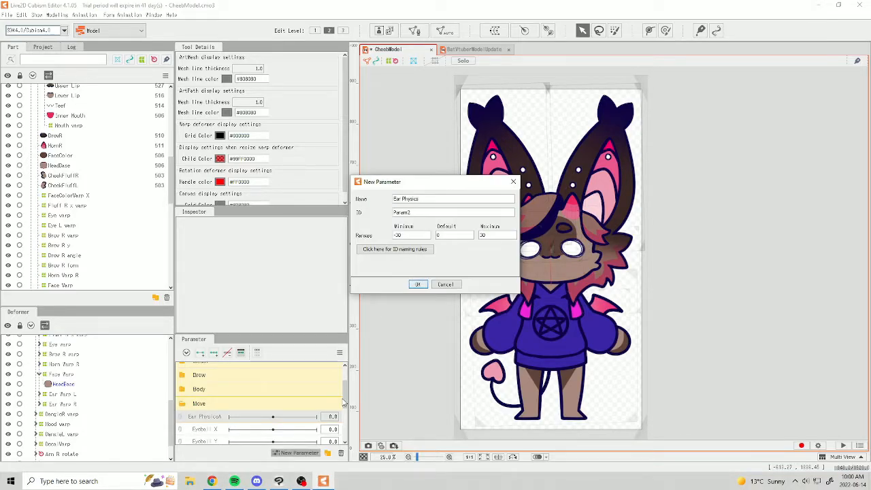
left_click(418, 285)
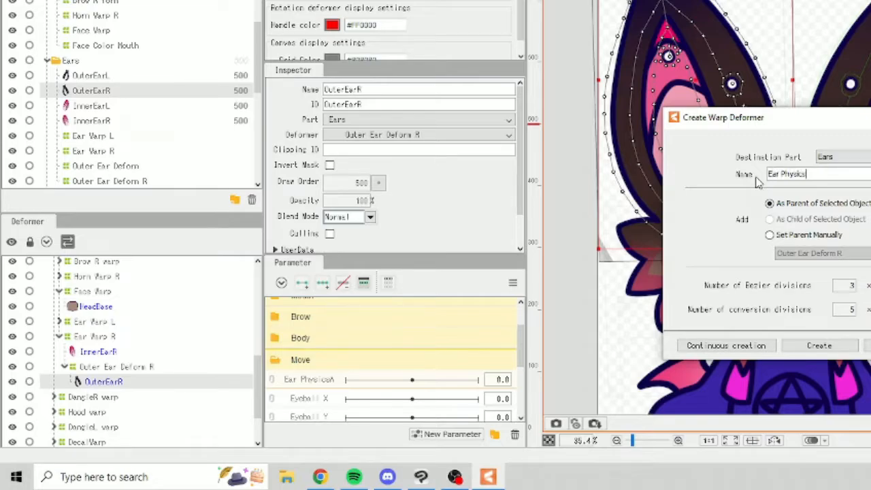
Create a warp deformer named Ear Physics A as parent of OuterEarR and test its sway on the Ear PhysicsA parameter.
left_click(819, 345)
left_click(102, 352)
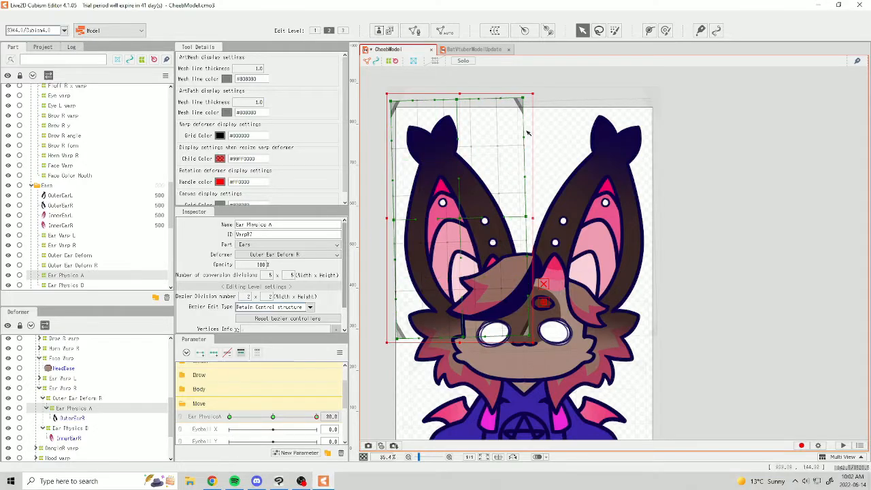
left_click_drag(272, 417, 229, 417)
left_click(217, 418)
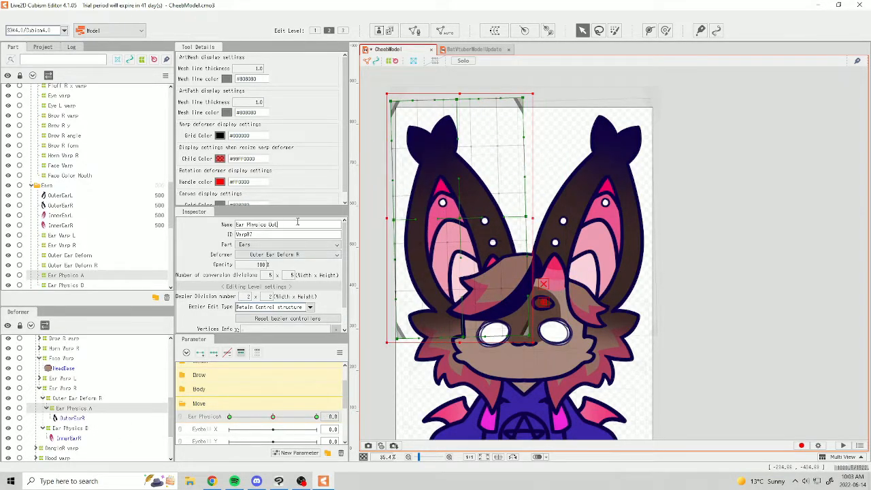
Rename the right ear's two physics warp deformers Ear Physics Outer and Ear Physics Inner.
type("ter")
left_click(71, 428)
left_click(281, 225)
key("BackSpace")
At Ear PhysicsA 30.0, bend the Ear Physics Inner warp toward the head by shifting its upper corners and outer midpoint.
left_click(317, 416)
left_click_drag(451, 156, 501, 147)
left_click_drag(402, 156, 437, 148)
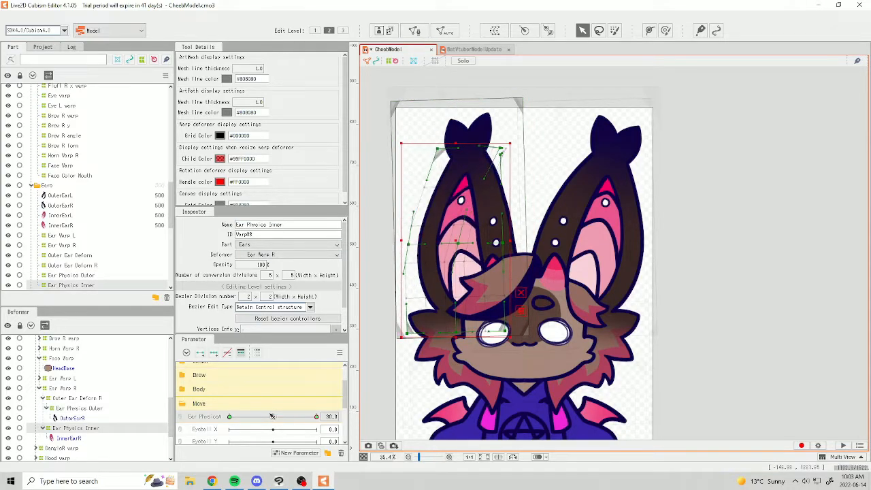
left_click_drag(409, 245, 420, 243)
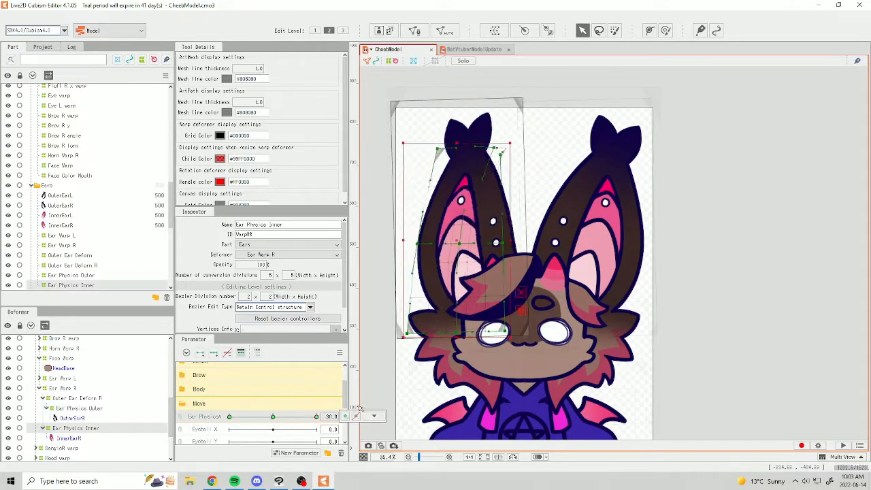
Shape the Ear Physics Inner warp's outer edge at Ear PhysicsA -30.0 and scrub the parameter to test the sway.
left_click_drag(367, 174, 398, 177)
left_click_drag(392, 168, 402, 156)
left_click_drag(229, 416, 307, 412)
Add a parameter named Ear PhysicsB with minimum -30, default 0 and maximum 30.
scroll(222, 426, "down", 1)
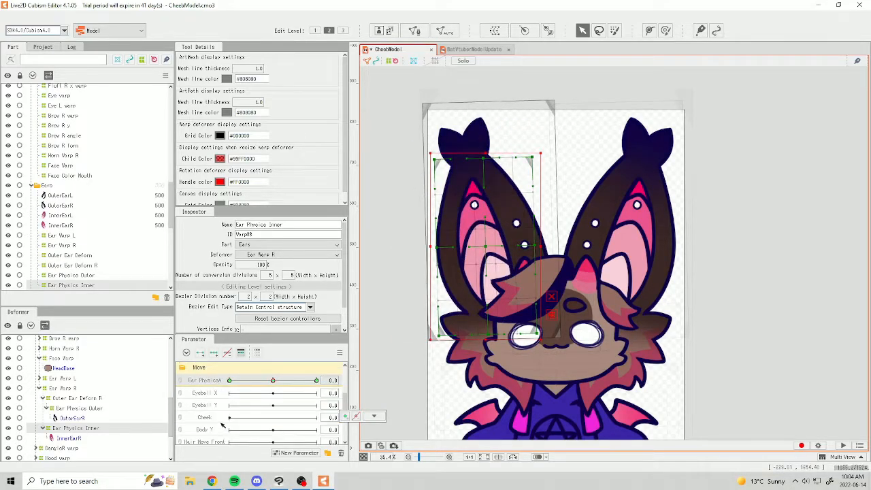
left_click(297, 453)
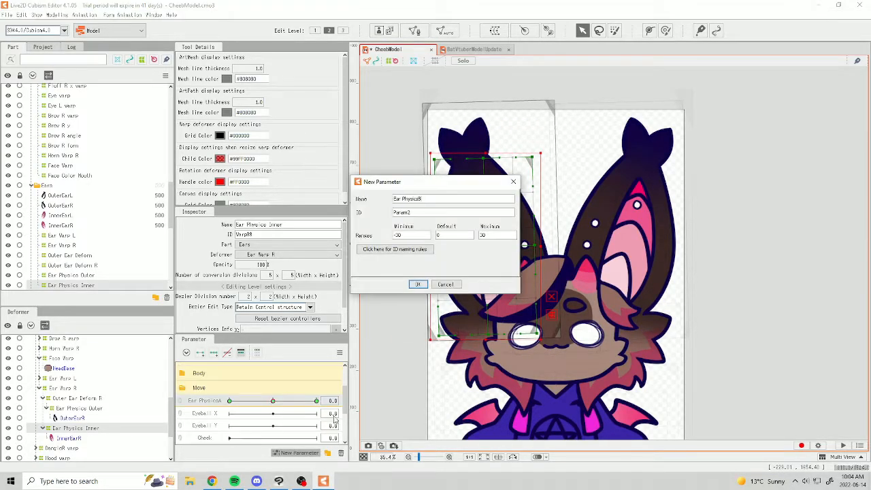
left_click(418, 284)
Try adding another keyed warp deformer as parent of OuterEarR, and undo it.
left_click(94, 417)
left_click(495, 30)
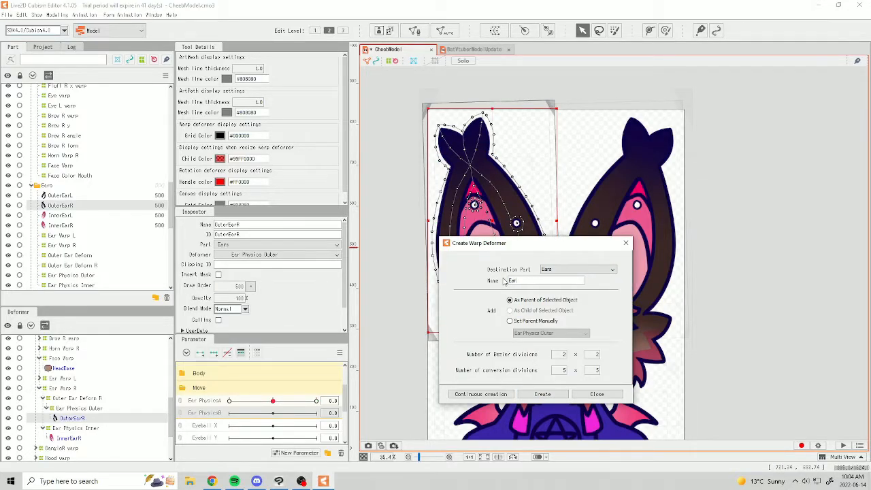
left_click(547, 394)
left_click(215, 354)
key("ctrl+z")
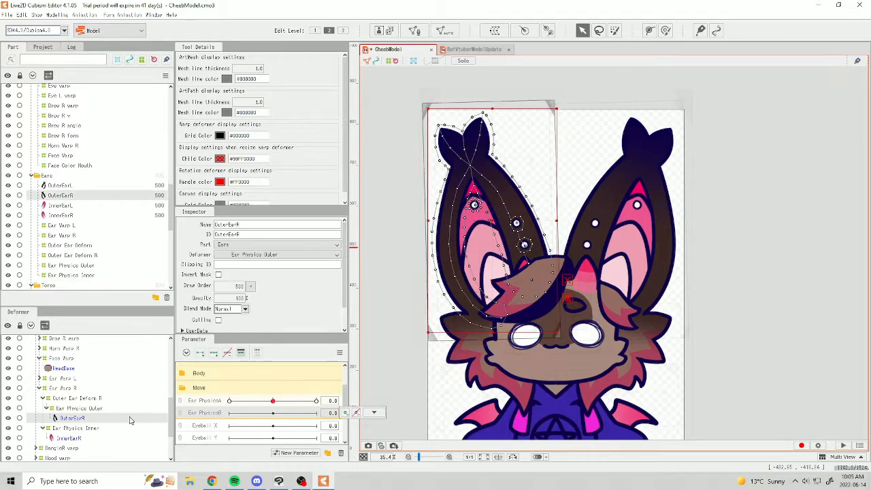
Shape the Ear Physics Outer warp's upper part for Ear PhysicsB and test the ear tip's motion.
left_click(97, 412)
left_click_drag(493, 105, 501, 172)
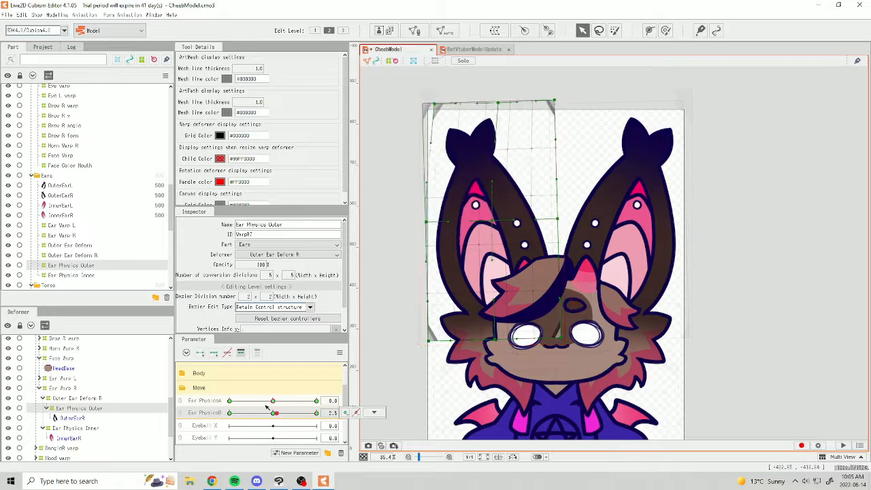
left_click(374, 413)
left_click_drag(317, 413, 251, 424)
Link Ear PhysicsA with Ear PhysicsB for Ear Physics Inner and generate the combined corner forms.
left_click(96, 428)
left_click(180, 402)
left_click(339, 353)
left_click(388, 401)
left_click(418, 291)
Open the physics settings and add a physics group named Ear Physics.
left_click(58, 15)
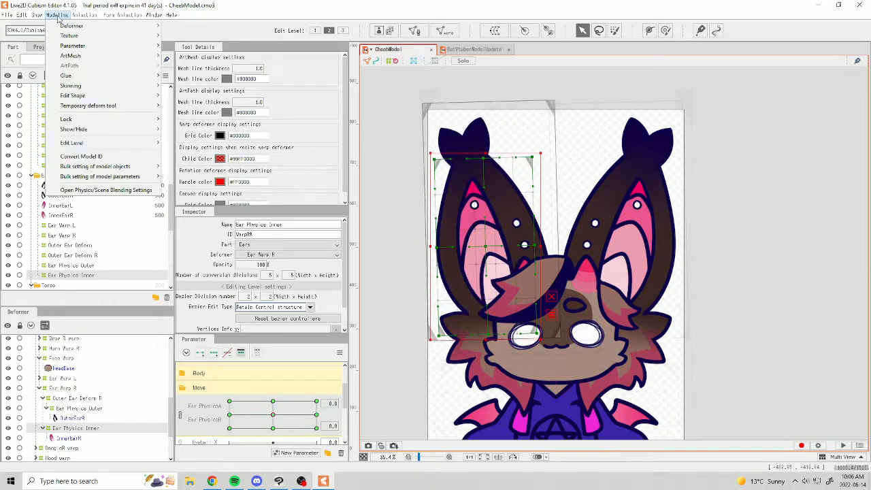
left_click(108, 191)
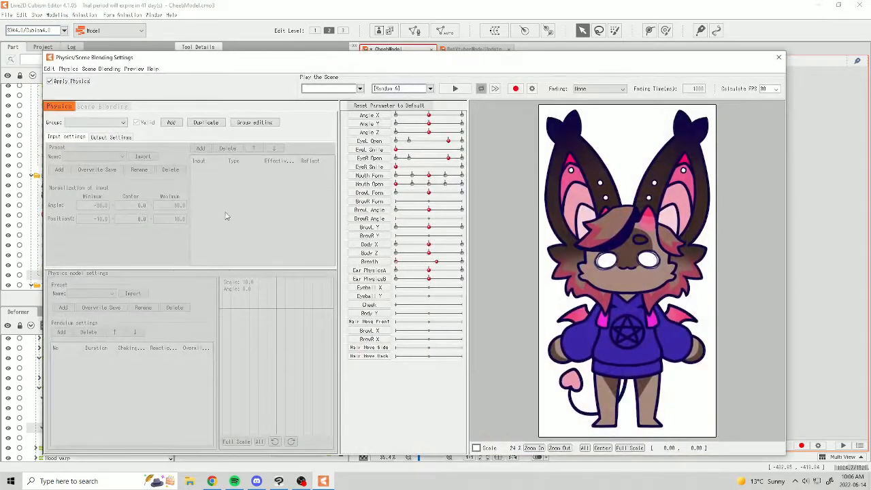
left_click(171, 122)
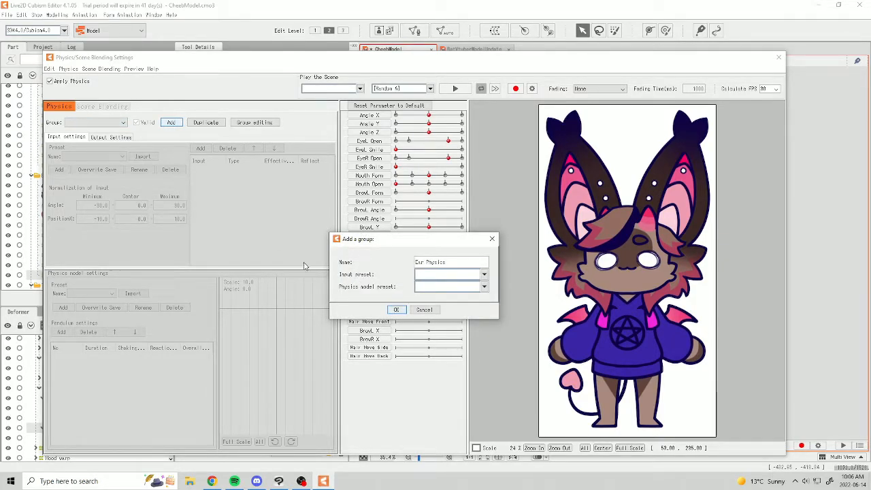
left_click(396, 309)
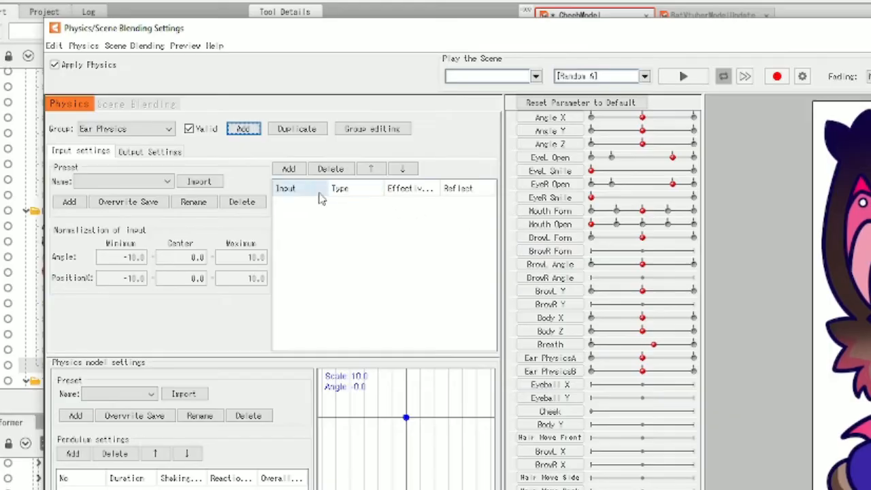
Add Angle X, Angle Y, Angle Z and EyeL Open as Ear Physics inputs, and add two pendulums.
left_click(289, 169)
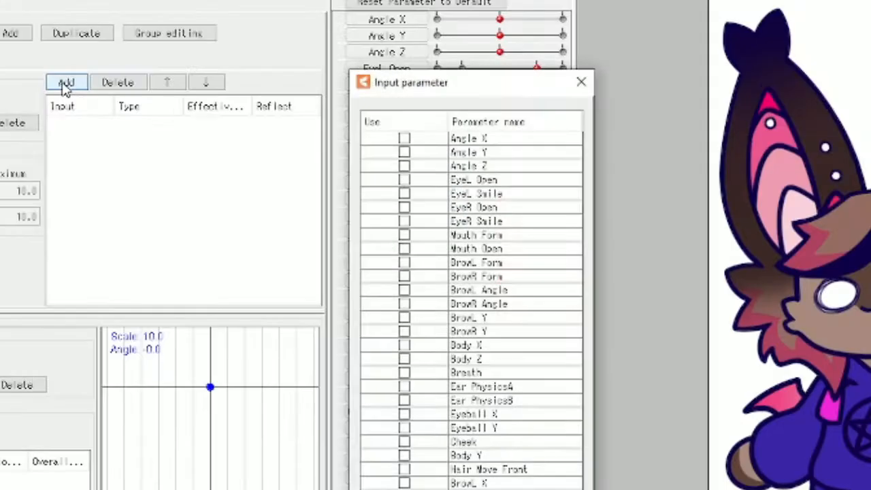
left_click(405, 138)
left_click(404, 152)
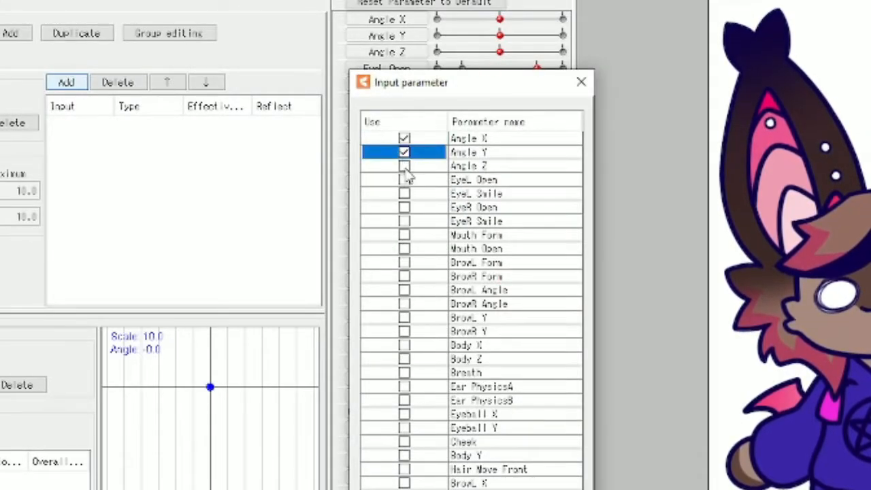
left_click(405, 166)
left_click(404, 180)
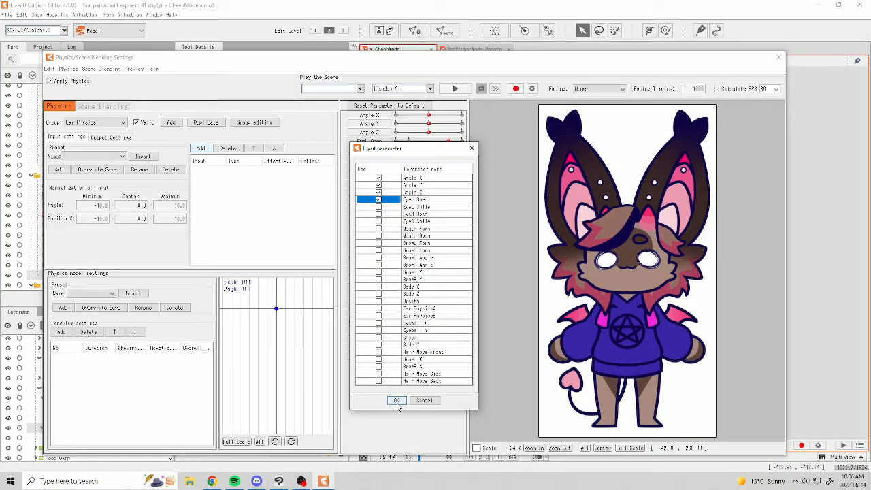
left_click(396, 401)
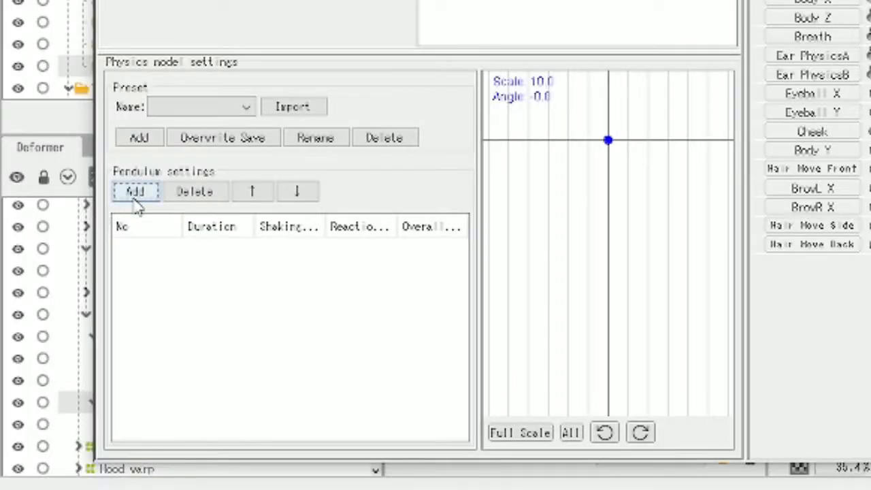
left_click(134, 200)
left_click(134, 200)
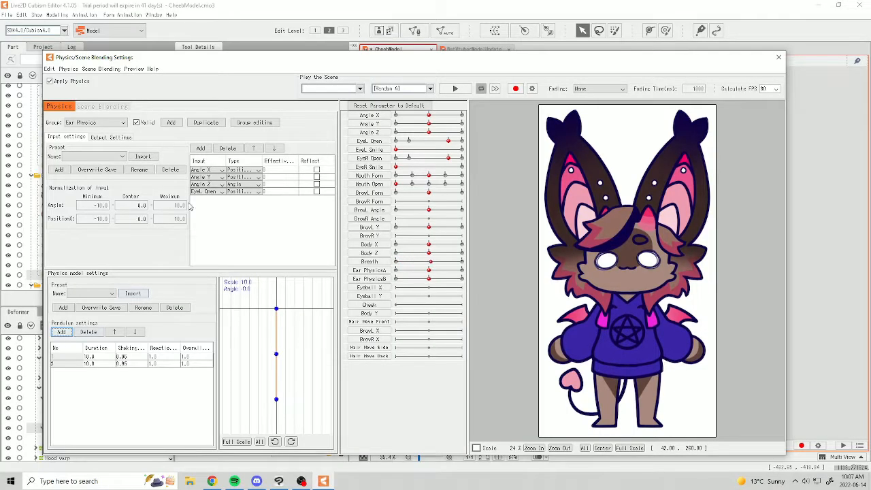
Set the effectiveness of the Ear Physics inputs Angle X and Angle Z to 100.
double_click(280, 173)
type("53")
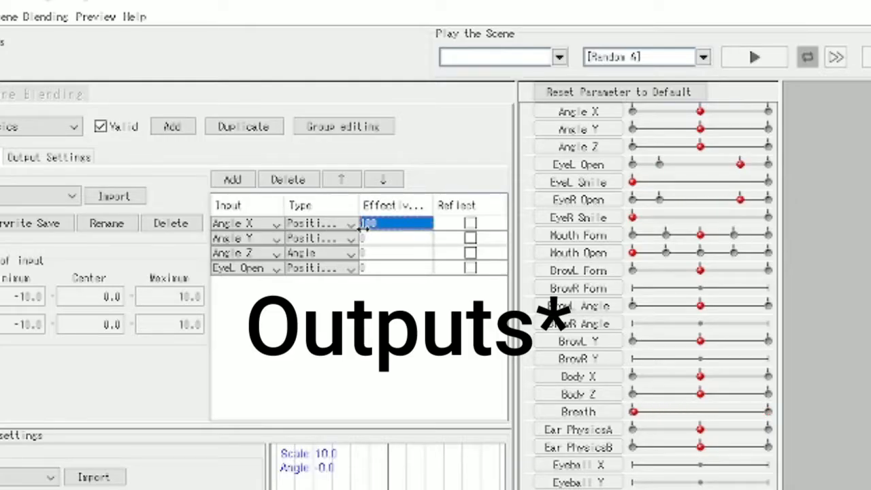
double_click(364, 238)
key("Return")
double_click(364, 253)
type("2")
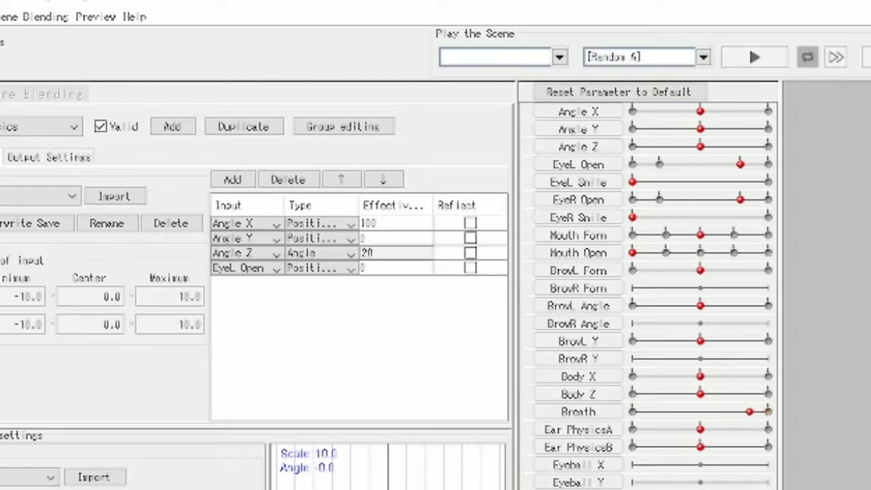
key("Return")
double_click(375, 270)
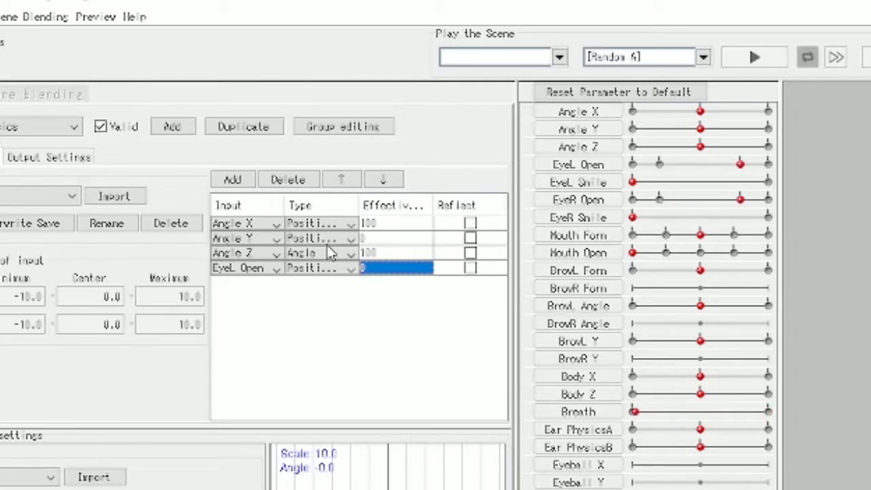
left_click(368, 237)
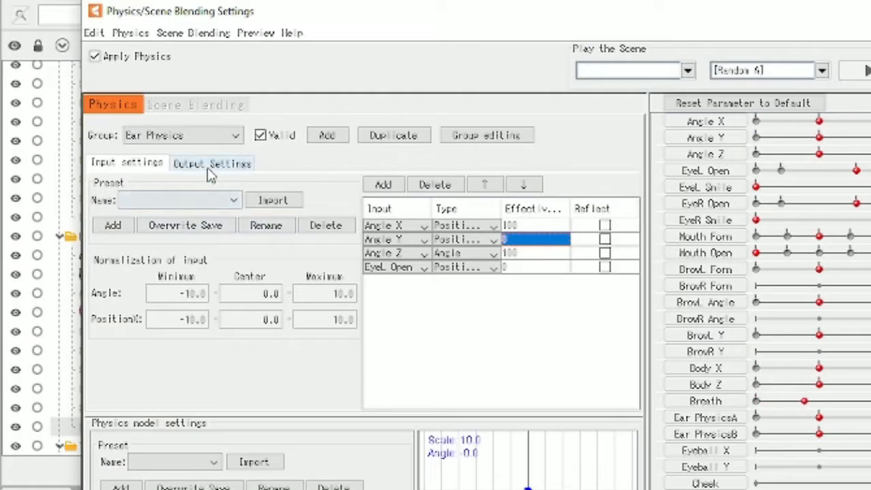
Add Ear PhysicsA and Ear PhysicsB as outputs on pendulums 1 and 2, and increase the output.
left_click(210, 168)
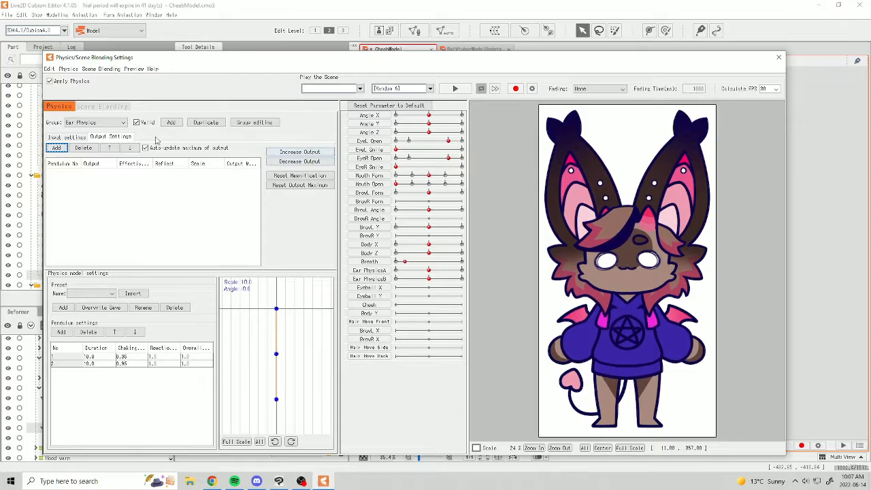
left_click(65, 151)
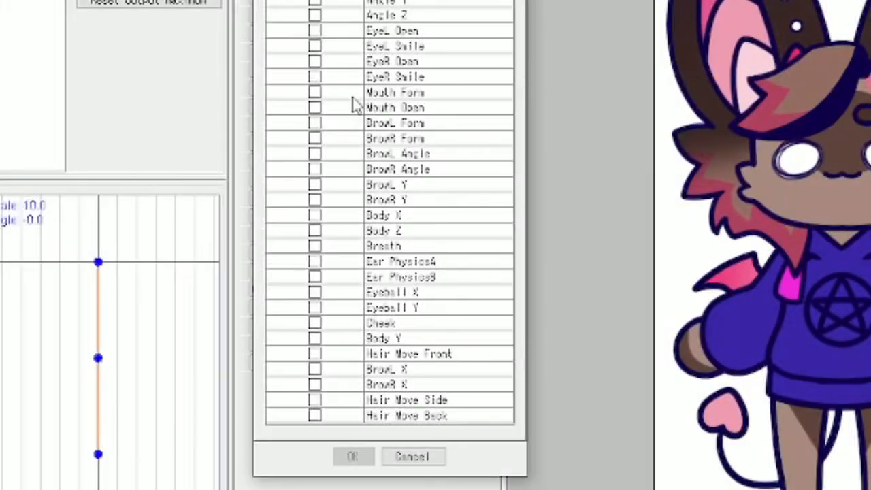
left_click(314, 261)
left_click(314, 277)
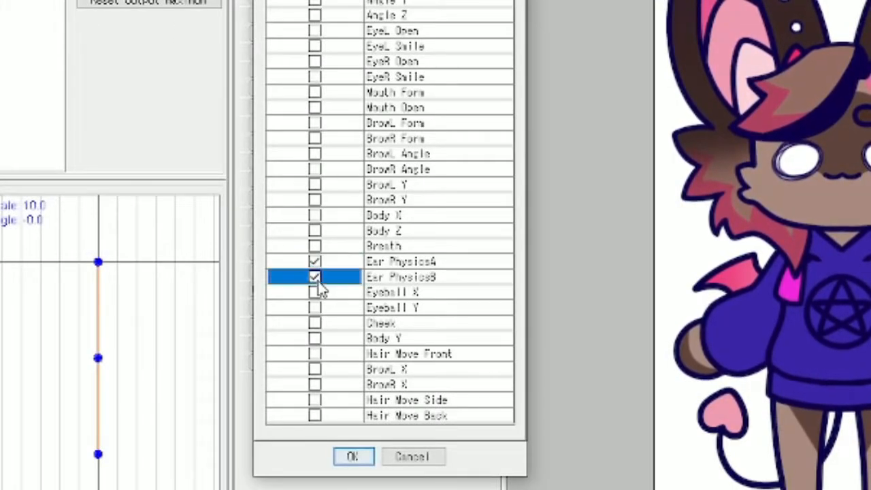
left_click(352, 457)
left_click(255, 119)
left_click(478, 297)
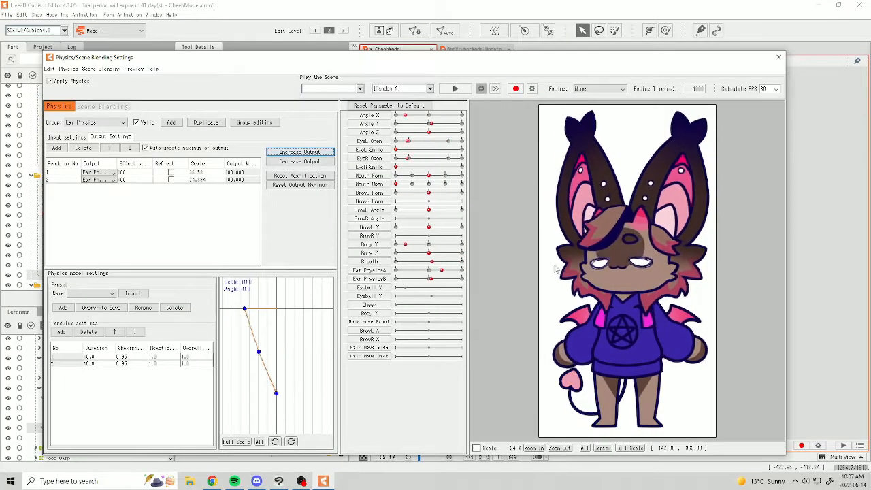
Test the ear physics by moving the preview model's head around, undoing the trial setting changes.
left_click_drag(557, 270, 727, 232)
mouse_move(97, 357)
left_mouse_down()
mouse_move(88, 357)
mouse_move(95, 364)
left_mouse_up()
left_click_drag(612, 265, 548, 279)
left_click_drag(127, 357, 123, 357)
mouse_move(684, 297)
left_mouse_down()
mouse_move(704, 298)
mouse_move(659, 293)
mouse_move(669, 289)
left_mouse_up()
key("ctrl+z")
key("ctrl+z")
key("ctrl+z")
key("ctrl+z")
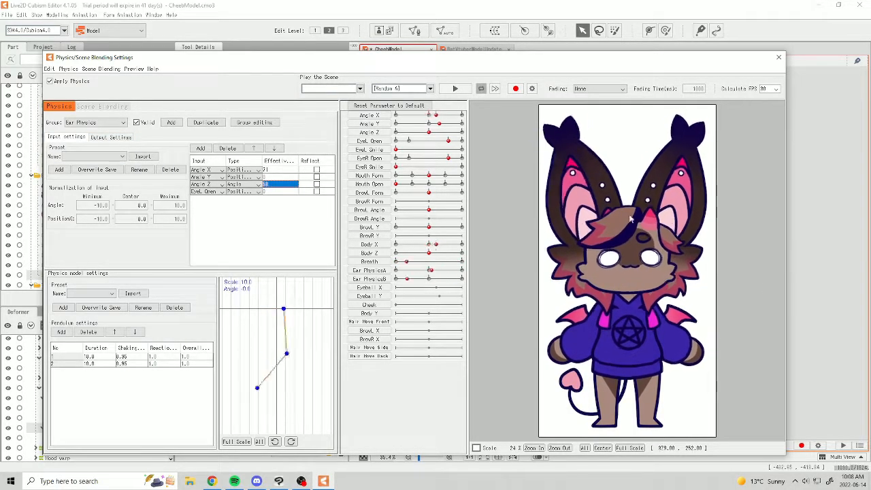
left_click_drag(684, 283, 704, 272)
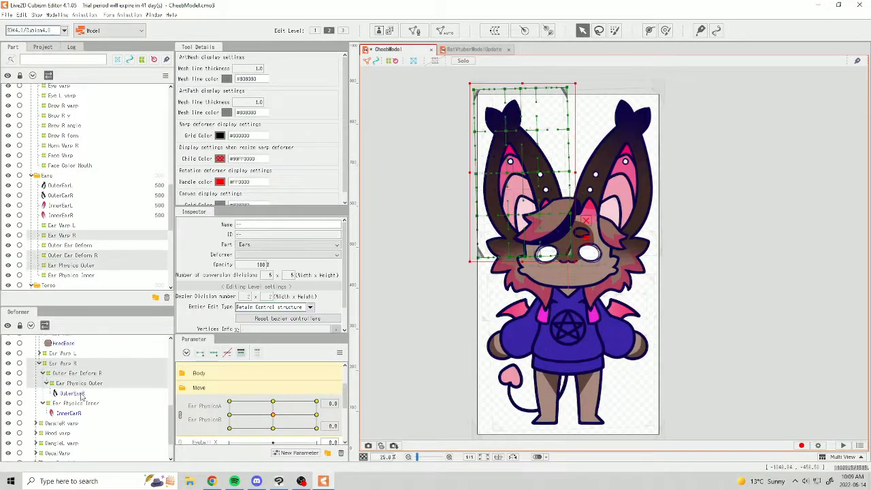
Mirror the copied Ear Warp R deformers over the opposite ear and select the copied Ear Warp R.
right_click(544, 130)
left_click(565, 314)
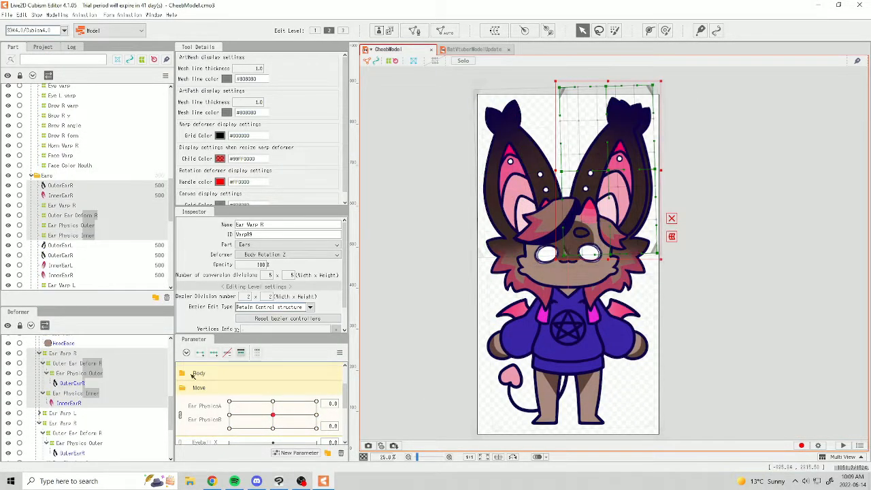
scroll(193, 377, "up", 3)
scroll(632, 86, "up", 2)
left_click(620, 99)
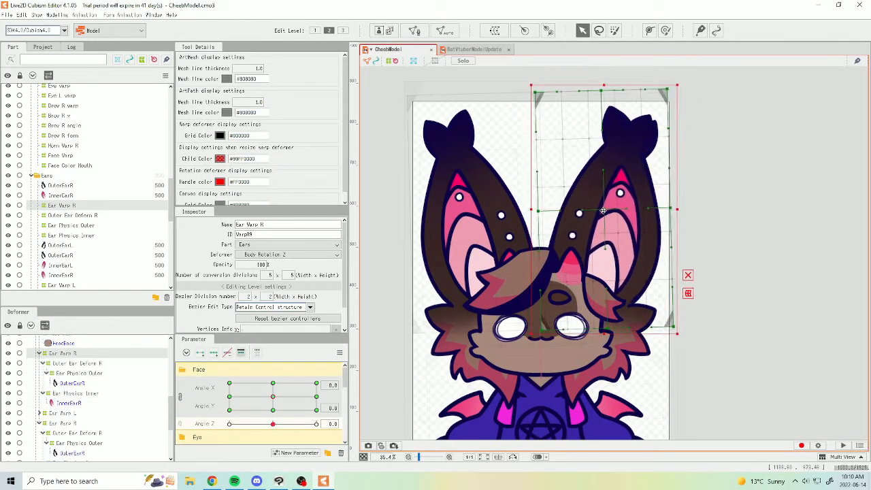
Unlink Angle X and Angle Y, check the mirrored ear warp at their extremes, and relink them.
left_click(180, 397)
left_click(317, 382)
left_click_drag(316, 382, 273, 397)
left_click(317, 395)
left_click(230, 395)
left_click(179, 384)
Locate the original Outer Ear Deform R and Ear Warp L in the deformer hierarchy.
scroll(81, 400, "down", 2)
scroll(80, 405, "up", 4)
scroll(81, 413, "down", 2)
left_click(75, 391)
scroll(76, 402, "up", 1)
left_click(77, 440)
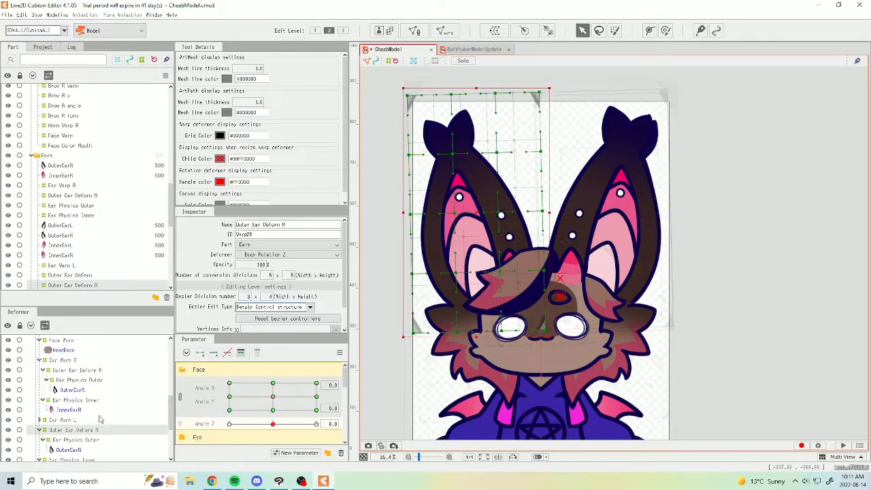
left_click(62, 420)
double_click(63, 423)
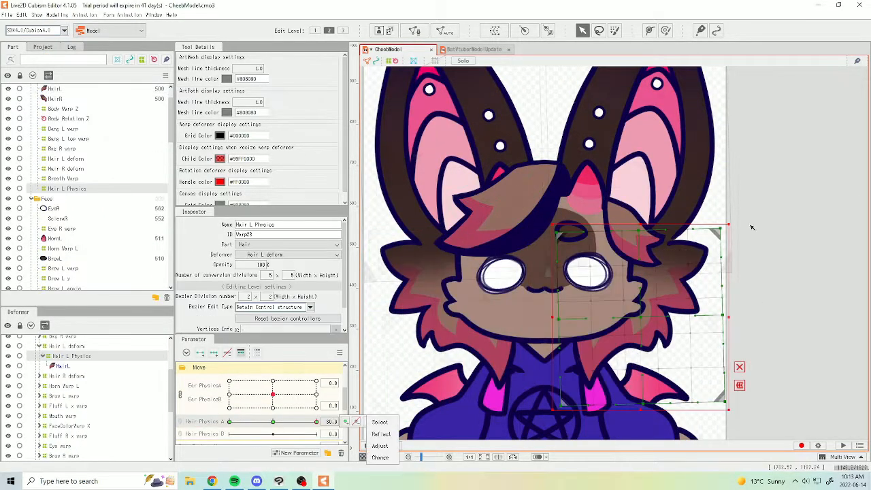
Shape the upper outer corner of Hair L Physics for Hair Physics A at 30 and check its swing.
left_click_drag(717, 231, 734, 232)
mouse_move(316, 421)
left_mouse_down()
mouse_move(229, 421)
mouse_move(316, 421)
left_mouse_up()
left_click(273, 421)
left_click_drag(316, 421, 273, 421)
left_click(273, 433)
Undo the last three Hair L Physics edits and test the warp's motion along Hair Physics B.
key("ctrl+z")
key("ctrl+z")
key("ctrl+z")
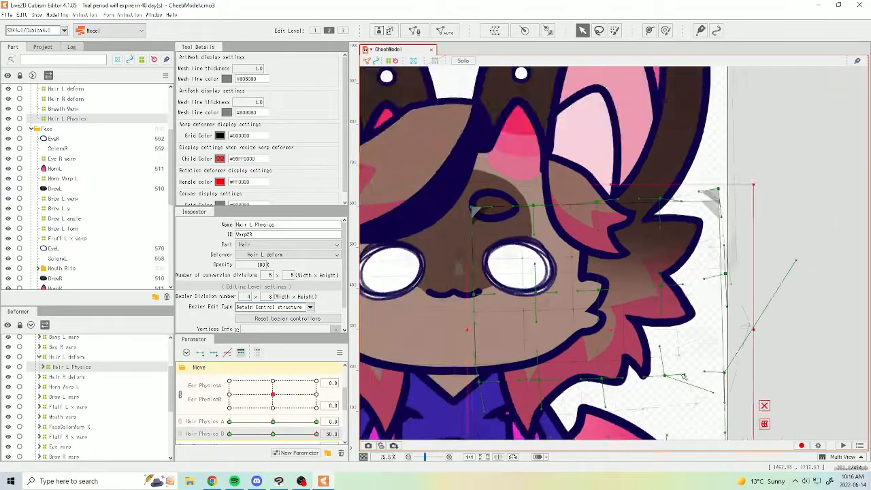
left_click_drag(229, 433, 295, 434)
scroll(407, 348, "down", 3)
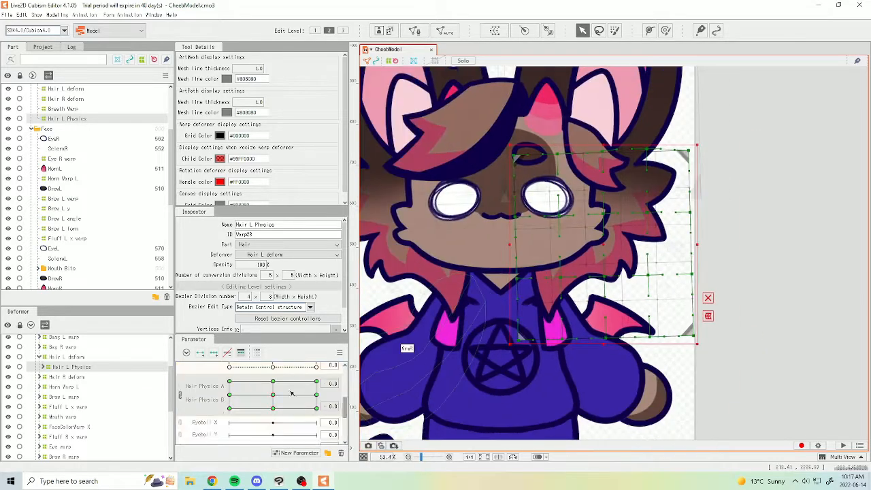
Add a physics group named Hair Physics with Angle X, Angle Y and Angle Z as inputs, plus its pendulums.
left_click(60, 14)
left_click(172, 123)
type("Hair Physics")
key("Return")
left_click(201, 148)
left_click(397, 400)
left_click(62, 332)
Add the Hair Physics parameters as outputs of the Hair Physics group and increase the output.
left_click(111, 138)
left_click(57, 148)
left_click(378, 330)
left_click(397, 401)
left_click(299, 151)
Set the two hair pendulums' durations to 6.3 and 4.4 and close the physics settings.
scroll(670, 262, "down", 2)
double_click(96, 356)
type("6")
double_click(96, 364)
type("6")
key("Return")
left_click(778, 57)
Paste a copy of the HairL deformers, reflect it horizontally including Angle X, and move it over the opposite hair.
scroll(700, 284, "down", 3)
scroll(590, 207, "up", 3)
key("ctrl+v")
left_click(60, 15)
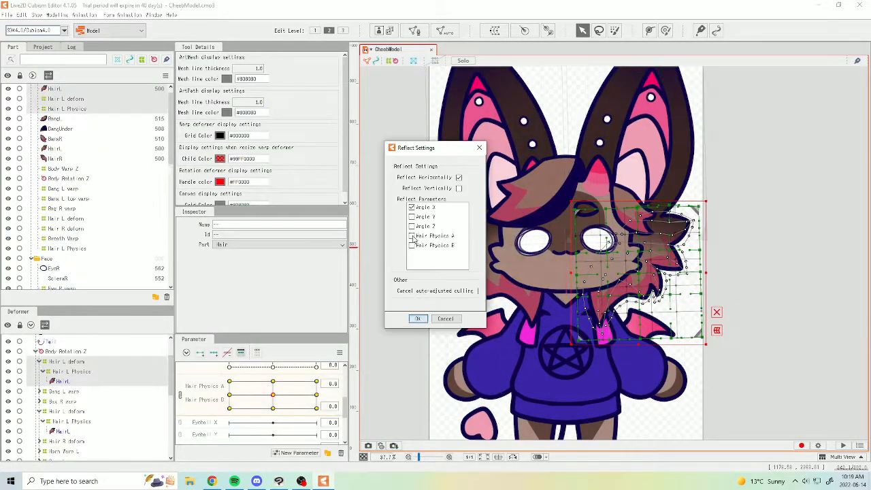
left_click(418, 320)
left_click_drag(640, 276, 494, 276)
Test the mirrored hair with the face parameters Angle X and Angle Y.
scroll(275, 397, "up", 5)
left_click(199, 369)
left_click(471, 322)
scroll(482, 318, "up", 3)
mouse_move(273, 382)
left_mouse_down()
mouse_move(316, 382)
mouse_move(273, 382)
left_mouse_up()
mouse_move(273, 395)
left_mouse_down()
mouse_move(317, 394)
mouse_move(273, 395)
mouse_move(267, 382)
left_mouse_up()
Rename the mirrored copy's physics warp as Hair R Physics.
scroll(55, 363, "down", 1)
left_click(70, 371)
left_click(254, 224)
key("BackSpace")
type("R")
key("Return")
left_click(71, 364)
Open the physics settings and test both hair sides by moving the preview model's head.
scroll(485, 275, "down", 3)
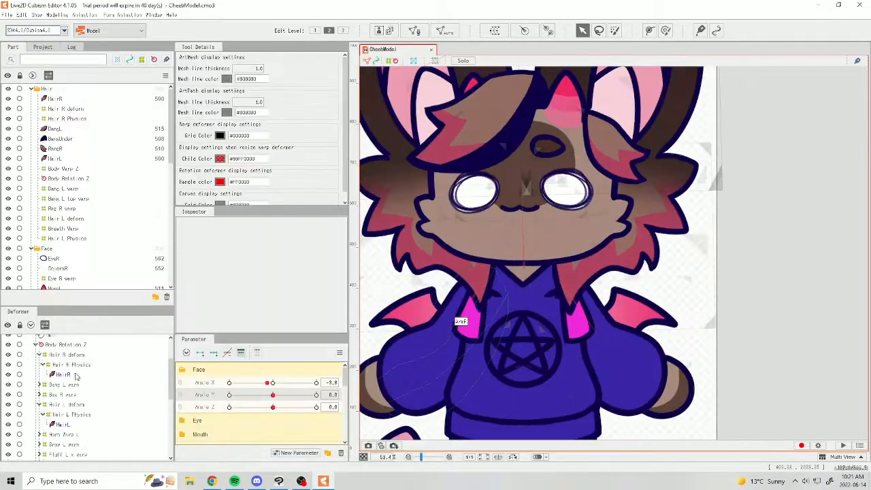
left_click(500, 249)
scroll(500, 249, "down", 3)
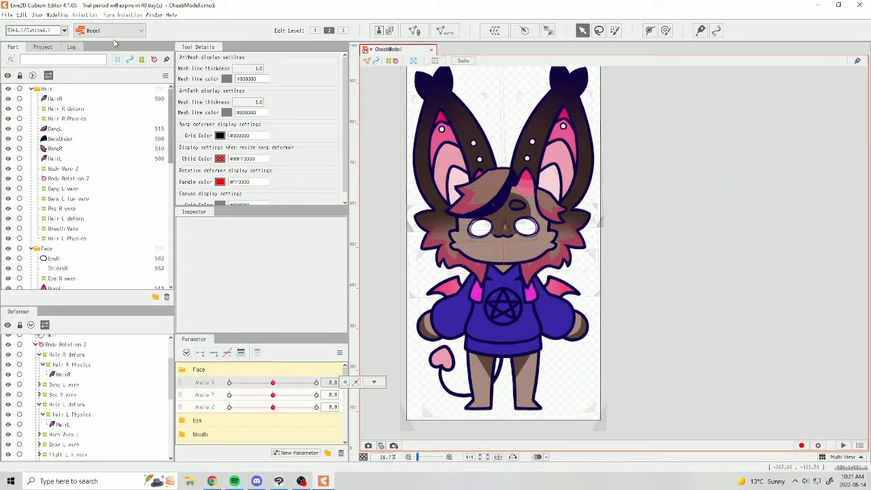
left_click(57, 14)
left_click(88, 192)
left_click_drag(610, 204, 710, 225)
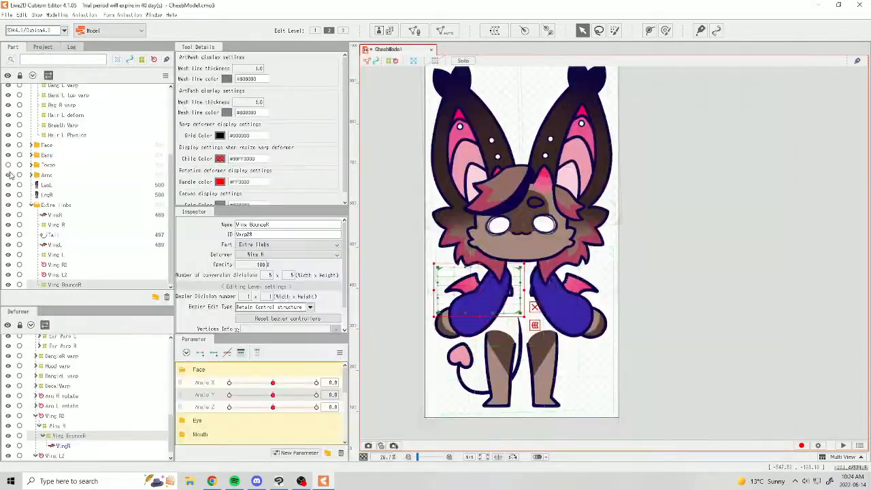
Hide the Arms part and create a parameter named Wing Bounce.
left_click(8, 175)
scroll(513, 294, "up", 3)
scroll(231, 406, "down", 3)
left_click_drag(344, 387, 343, 413)
left_click(296, 452)
type("Wing Bounce")
left_click(418, 284)
Add three Wing Bounce keys to Wing BounceR, lower its bottom outer corner at the minimum, and test the motion.
left_click(214, 352)
left_click(229, 401)
left_click_drag(364, 334, 369, 354)
left_click(287, 318)
left_click(273, 402)
left_click_drag(273, 401, 317, 401)
left_click(229, 401)
left_click_drag(229, 402, 273, 401)
Create a warp deformer named Wing BounceL around WingL.
left_click(613, 286)
left_click(494, 30)
type("Wing BounceL")
double_click(559, 354)
type("2")
left_click(542, 394)
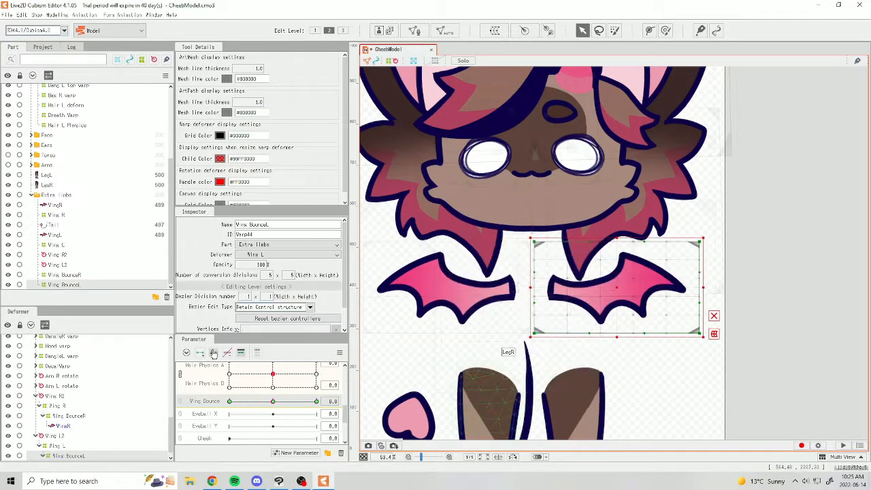
Add three Wing Bounce keys to Wing BounceL and check the wings at maximum, middle and minimum.
left_click(214, 352)
left_click(317, 401)
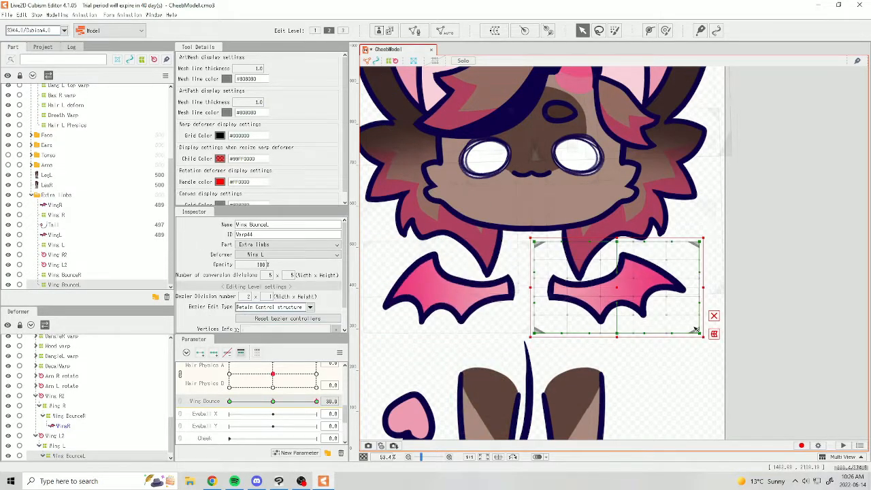
left_click(273, 401)
left_click(229, 401)
left_click(316, 401)
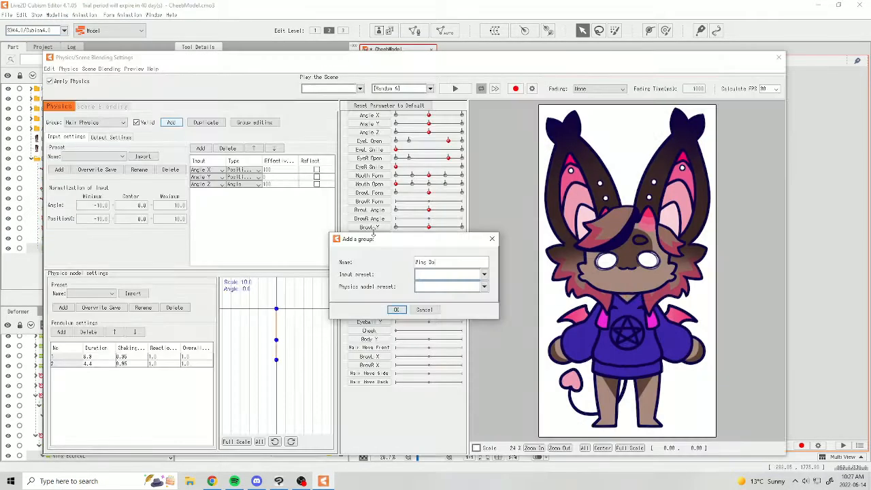
Add a physics group named Wing Bounce with Angle Y, Body X and Body Z as inputs.
type("unce")
left_click(397, 310)
left_click(200, 149)
left_click(378, 185)
left_click(378, 287)
left_click(378, 294)
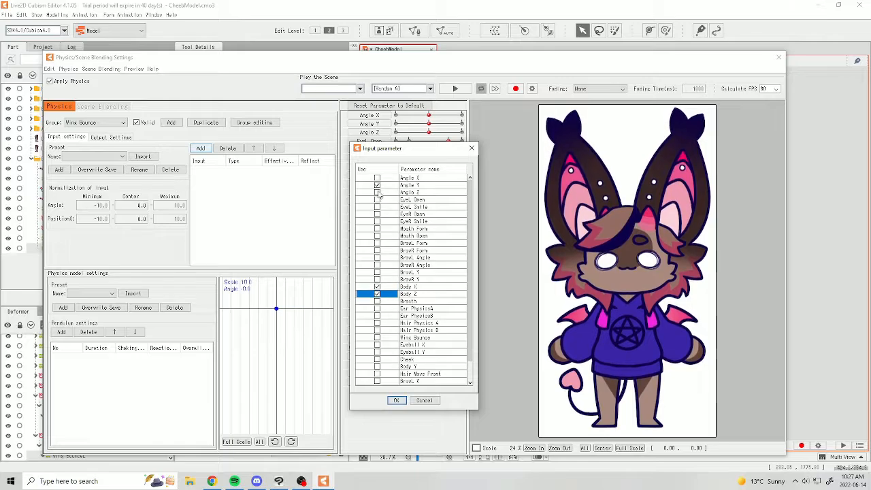
left_click(397, 400)
Add one pendulum to Wing Bounce and set the effectiveness of Angle Y and Body Z to 100.
left_click_drag(457, 242, 429, 244)
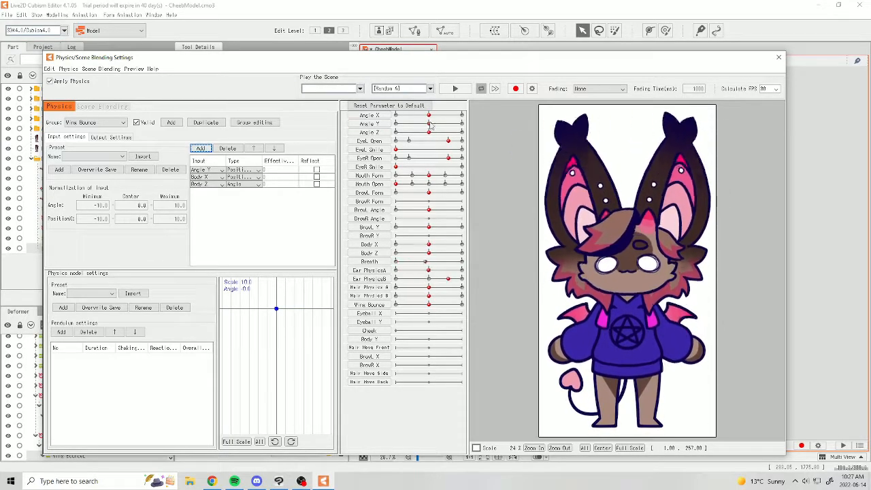
left_click(61, 332)
left_click_drag(274, 169, 529, 352)
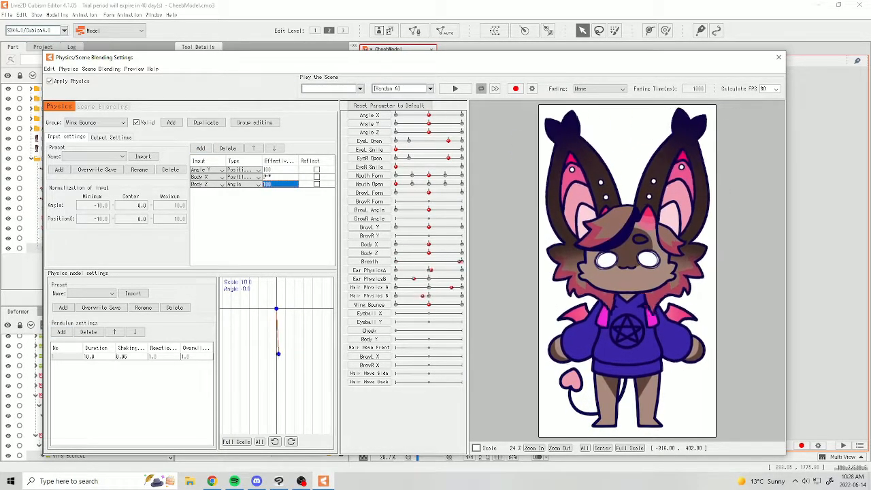
Add the Wing Bounce parameter as the group's output and return to the input settings.
left_click(111, 137)
left_click(57, 148)
left_click(378, 316)
left_click(397, 400)
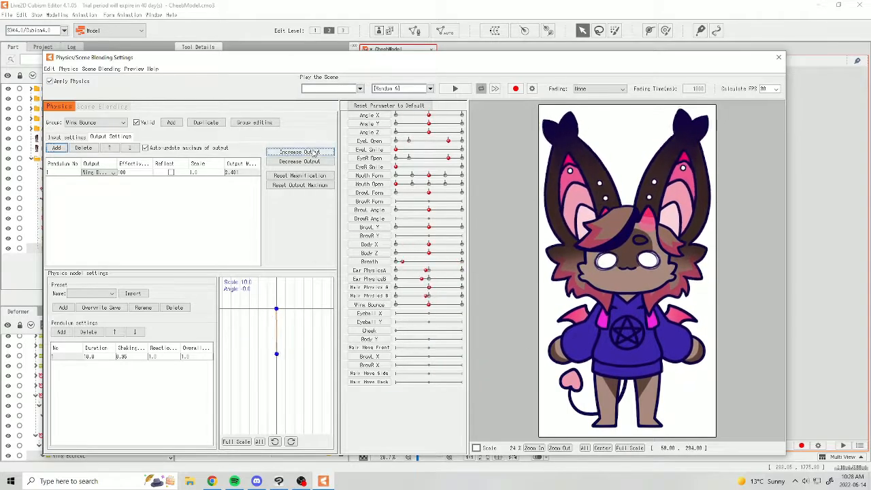
left_click(67, 136)
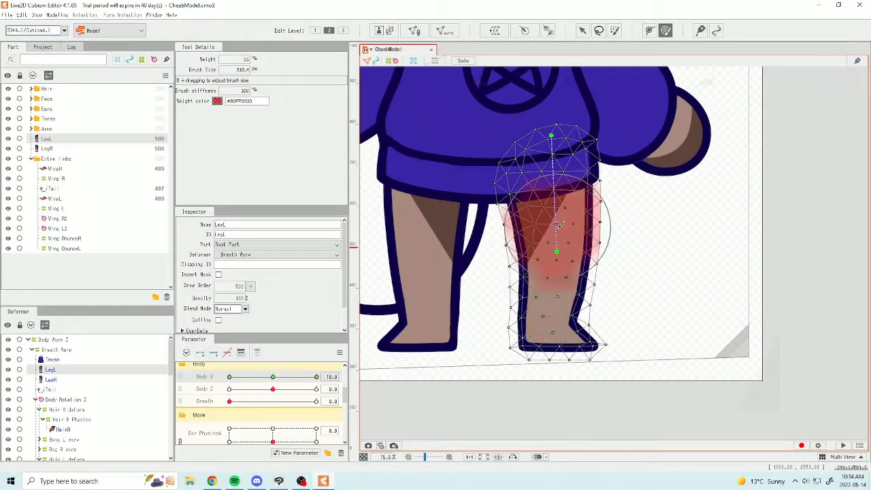
Create a warp deformer around the torso and add three parameter keys to it.
scroll(560, 225, "down", 3)
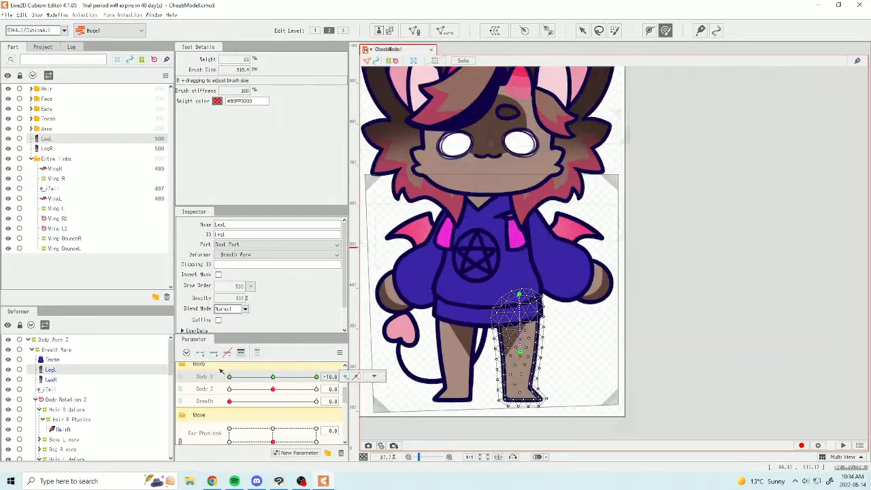
scroll(230, 364, "up", 3)
mouse_move(273, 395)
left_mouse_down()
mouse_move(316, 395)
mouse_move(200, 397)
mouse_move(317, 394)
mouse_move(273, 394)
left_mouse_up()
left_click(52, 359)
left_click(494, 30)
left_click(213, 353)
left_click(582, 30)
mouse_move(272, 383)
left_mouse_down()
mouse_move(283, 384)
mouse_move(229, 395)
mouse_move(273, 395)
left_mouse_up()
Select the DangleR warp and DangleL warp deformers together.
scroll(74, 426, "down", 4)
left_click(62, 365)
left_click(35, 366)
left_click(63, 396, "ctrl")
scroll(119, 379, "up", 3)
left_click(58, 426)
left_click(62, 381)
left_click(62, 401, "ctrl")
left_click(257, 353)
left_click(258, 352)
Create parent warp deformers named Dangle Bounce R for DangleR and Dangle Bounce L for DangleL.
left_click(62, 391)
left_click(495, 30)
type("Dangle Bounce R")
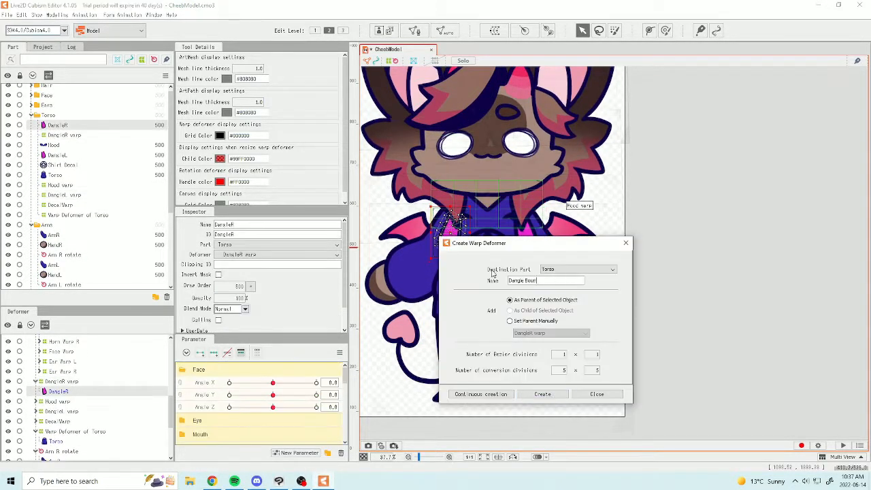
left_click(543, 394)
left_click(61, 431)
left_click(495, 31)
type("Dangle Bounce L")
Create a Dangle Bounce parameter and add three keys for the Dangle Bounce L and Dangle Bounce R deformers.
left_click(296, 453)
type("Dangle Bounce")
left_click(213, 352)
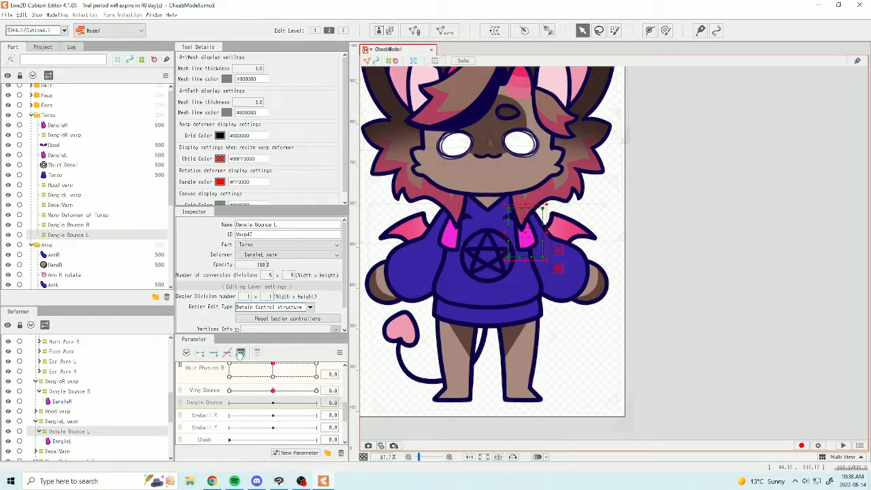
left_click(69, 391)
left_click(69, 431)
scroll(526, 233, "up", 5)
left_click(69, 391)
left_click(69, 432)
scroll(604, 290, "down", 5)
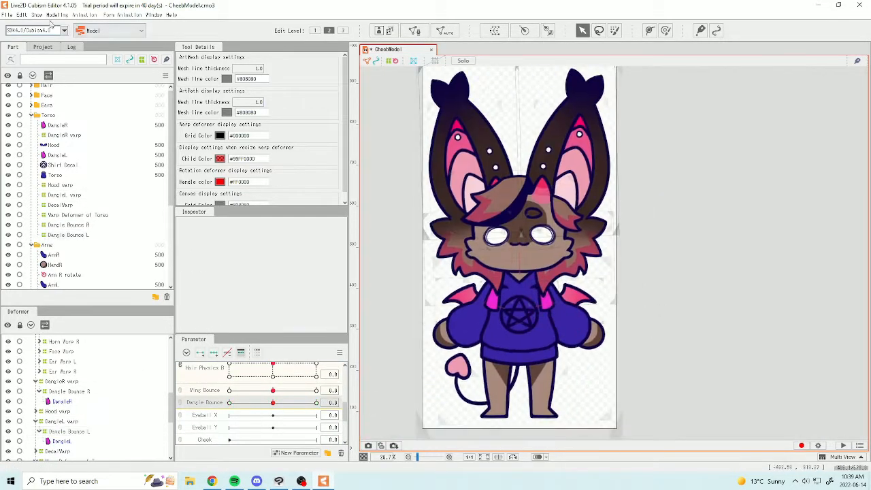
Add a physics group named Dangle Bounce with Angle Y, Angle Z, Body X and Body Z as inputs.
type("Dangle Bounce")
left_click(201, 147)
left_click(377, 184)
left_click(377, 192)
left_click(377, 286)
left_click(377, 294)
left_click(397, 400)
left_click(258, 184)
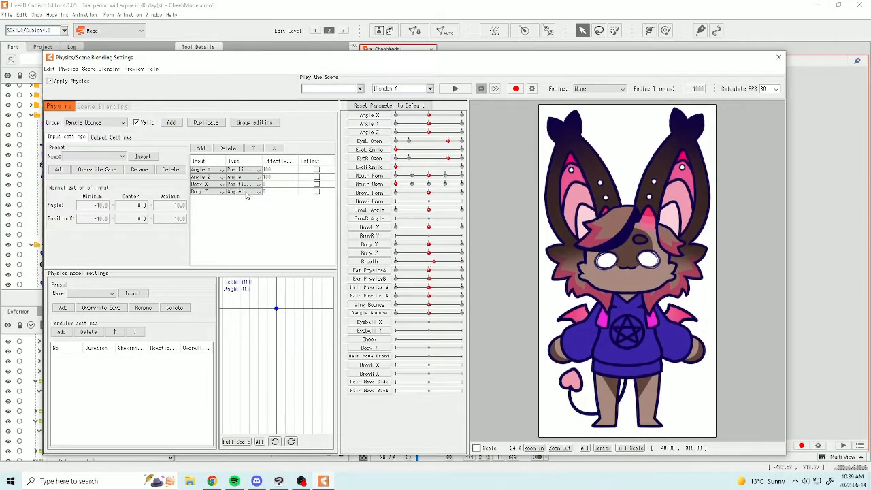
left_click(281, 184)
Add one pendulum to the Dangle Bounce group and add the Dangle Bounce parameter as its output.
left_click(61, 332)
left_click(111, 137)
left_click(57, 147)
left_click(377, 315)
left_click(397, 399)
left_click(300, 152)
Set the pendulum's shaking influence to 0.89 and test the dangle movement in the preview.
double_click(132, 357)
type("0.89")
key("Return")
scroll(642, 321, "up", 3)
left_click(67, 137)
left_click_drag(604, 286, 524, 286)
left_click(281, 183)
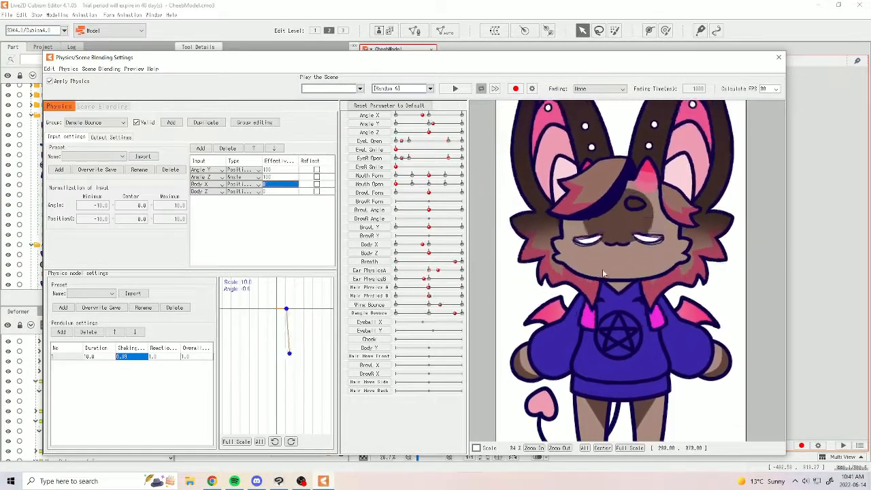
scroll(563, 293, "down", 3)
left_click_drag(99, 356, 57, 356)
left_click_drag(604, 300, 594, 360)
Change the parameter assigned to the Angle Z input row and close the physics settings.
left_click(222, 177)
left_click(208, 224)
left_click(778, 58)
Duplicate the LegL mesh, reposition the copy and check it against the parameters.
scroll(118, 399, "up", 10)
left_click(65, 362)
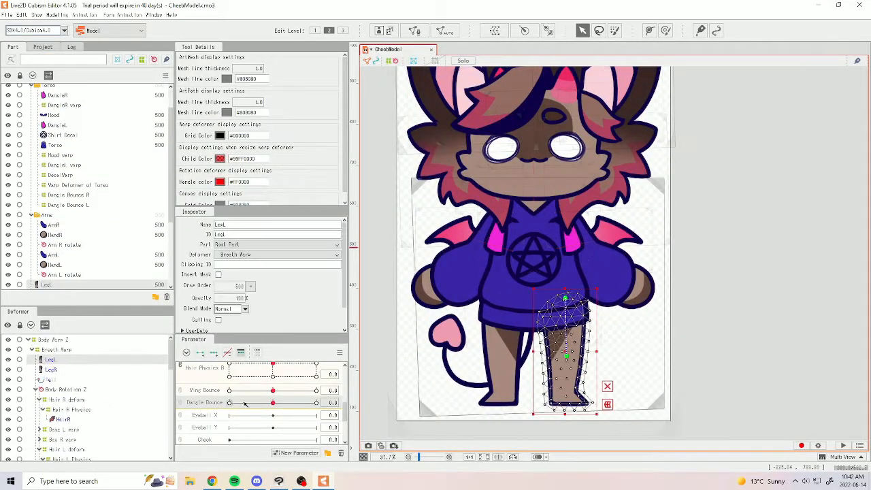
scroll(262, 402, "up", 3)
key("ctrl+c")
key("ctrl+v")
left_click_drag(544, 340, 539, 197)
left_click(418, 319)
scroll(203, 379, "up", 3)
scroll(482, 139, "up", 2)
mouse_move(273, 395)
left_mouse_down()
mouse_move(230, 394)
mouse_move(230, 402)
mouse_move(273, 402)
mouse_move(279, 381)
mouse_move(292, 380)
left_mouse_up()
scroll(272, 402, "down", 2)
Delete the old leg mesh and set the remaining leg's draw order to 400.
left_click(256, 352)
left_click(51, 380)
key("Delete")
left_click(51, 370)
left_click(51, 359)
left_click(238, 288)
type("400")
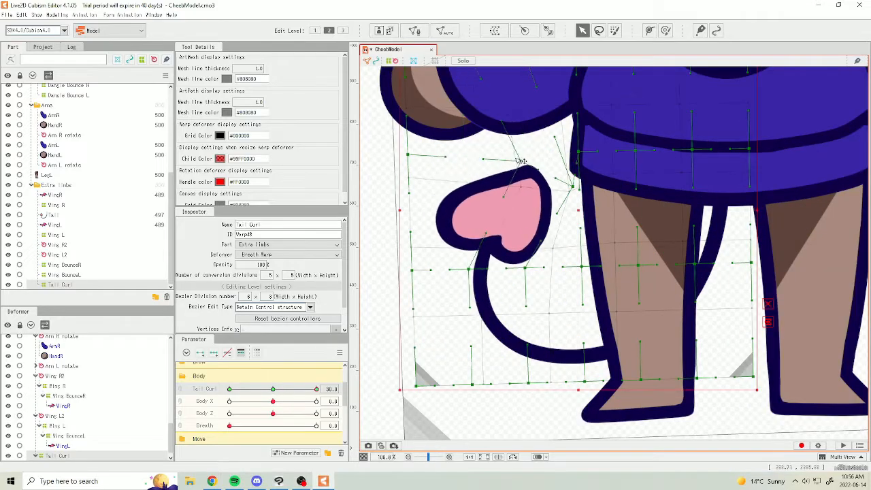
Bend the Tail Curl warp around the heart tip at Tail Curl 30, with 7 × 7 conversion divisions.
left_click_drag(524, 267, 517, 284)
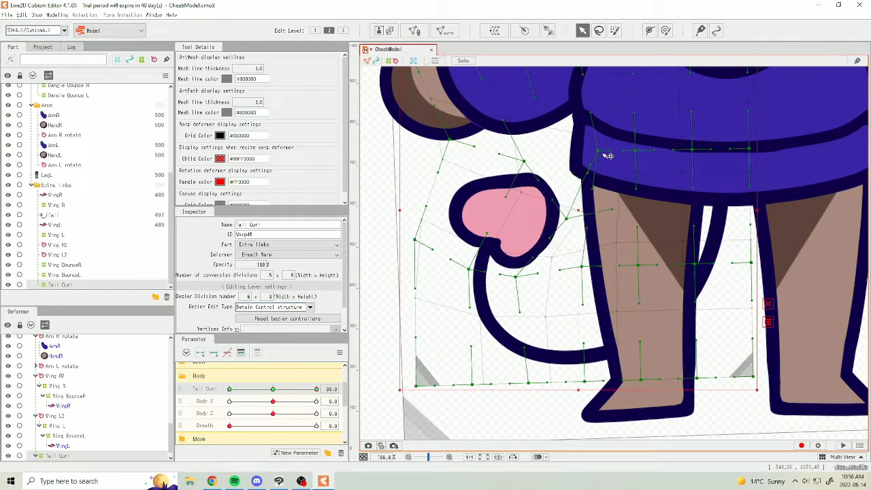
left_click_drag(610, 207, 584, 232)
double_click(269, 275)
type("7")
key("Tab")
type("7")
key("Return")
left_click(665, 31)
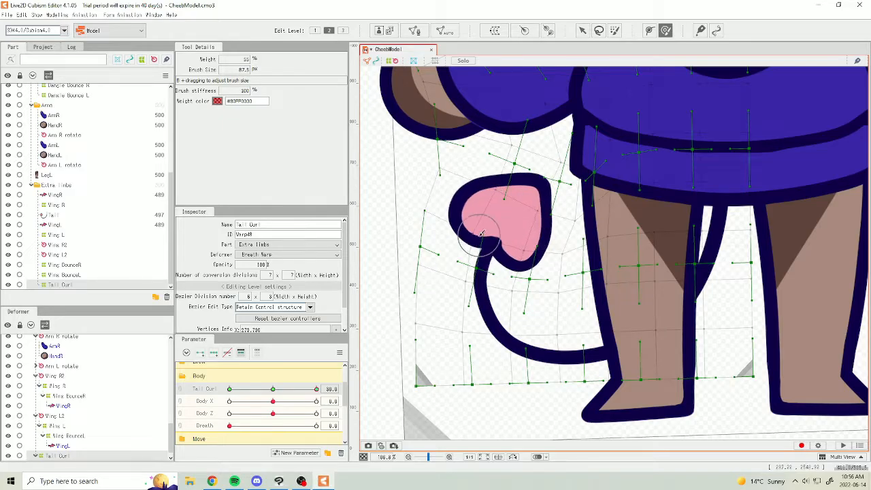
Set Tail Curl to -30 and pull the warp points outward around the heart-shaped tail tip.
left_click_drag(292, 391, 229, 388)
left_click(582, 31)
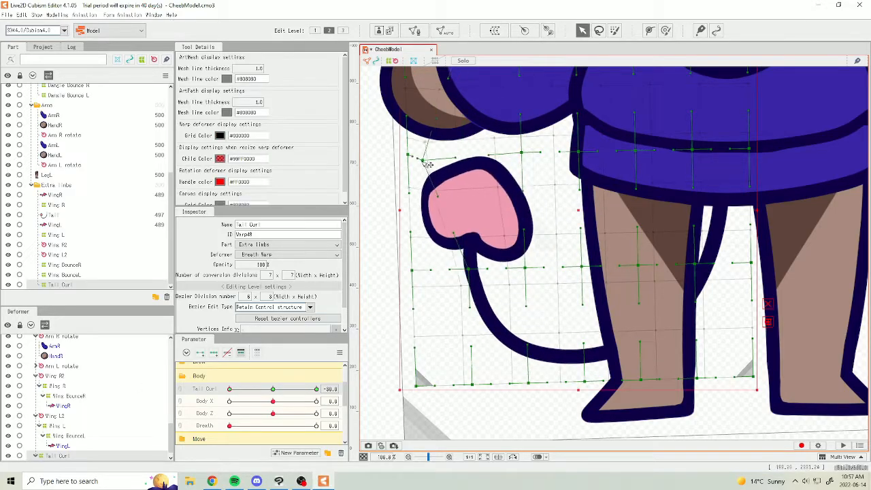
left_click_drag(400, 193, 379, 185)
left_click_drag(410, 289, 405, 289)
scroll(514, 130, "down", 3)
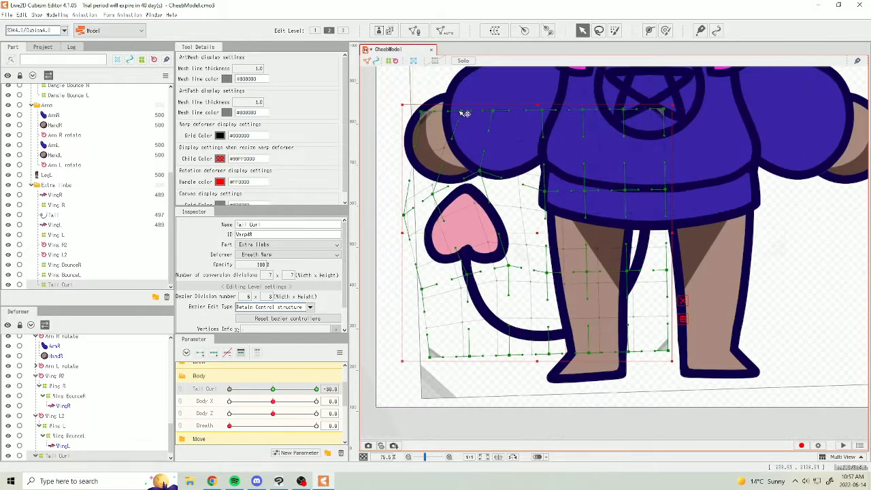
left_click_drag(397, 108, 366, 107)
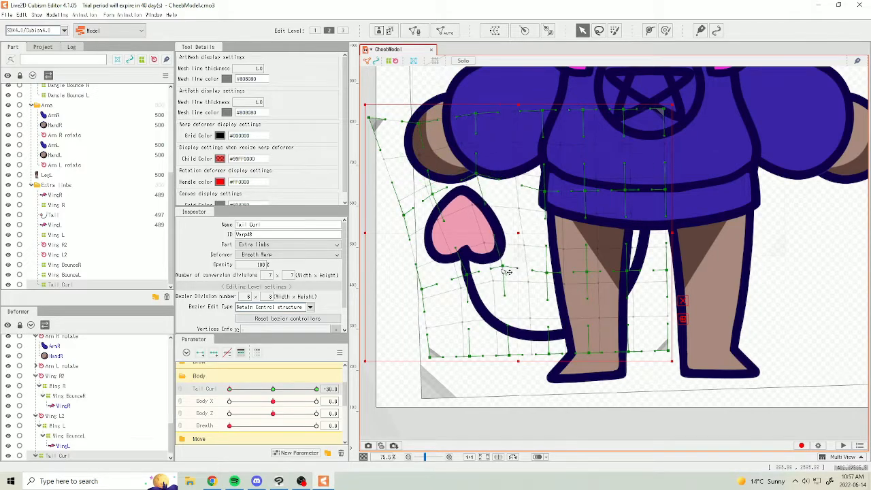
Refine the tail and heart tip at Tail Curl -30 with the deform brush.
key("b")
scroll(509, 276, "up", 3)
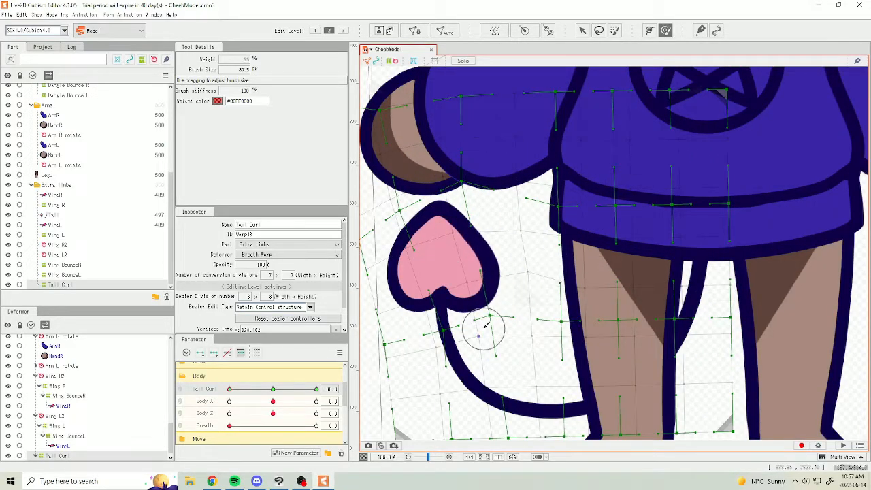
mouse_move(230, 388)
left_mouse_down()
mouse_move(273, 388)
mouse_move(229, 388)
left_mouse_up()
left_click_drag(412, 203, 463, 209)
left_click_drag(480, 323, 469, 280)
left_click_drag(386, 346, 379, 321)
left_click_drag(314, 389, 230, 389)
mouse_move(461, 278)
left_mouse_down()
mouse_move(471, 243)
mouse_move(521, 266)
mouse_move(506, 229)
left_mouse_up()
Move Tail Curl through its range to check how the tail bends.
mouse_move(307, 388)
left_mouse_down()
mouse_move(316, 393)
mouse_move(229, 389)
left_mouse_up()
scroll(544, 285, "down", 4)
left_click_drag(545, 286, 516, 305)
left_click(584, 30)
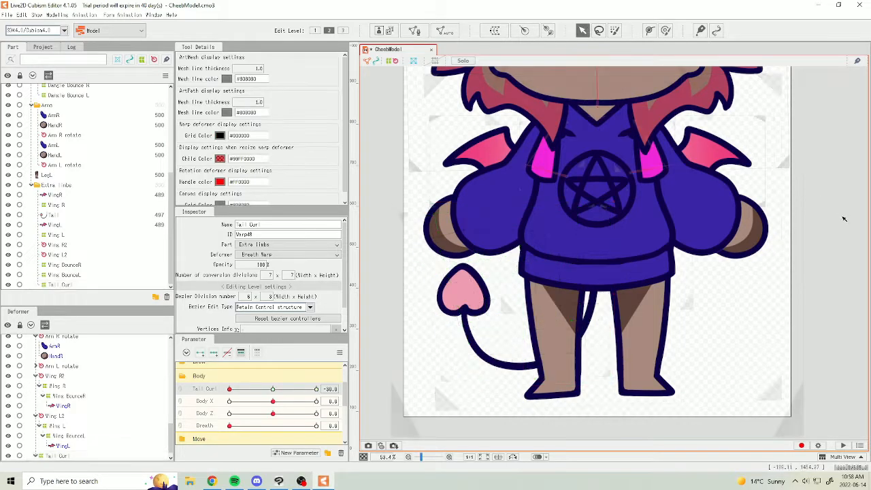
scroll(474, 318, "down", 3)
left_click(303, 393)
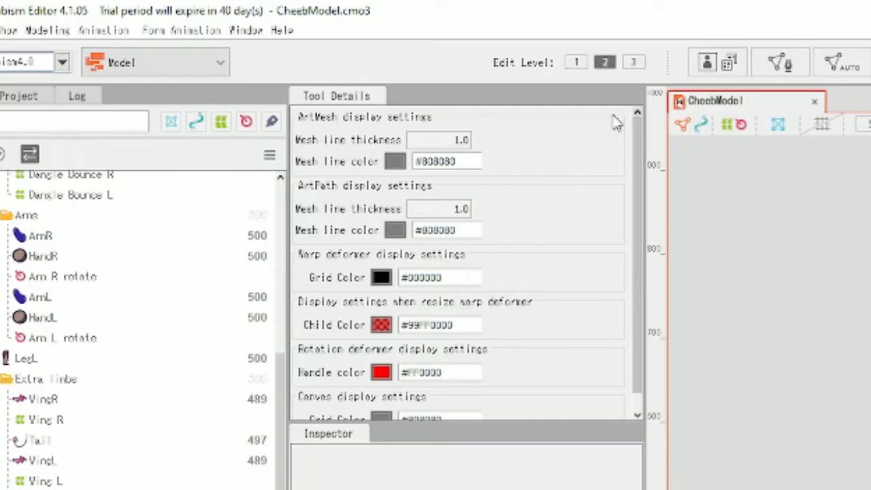
Switch to the Animation workspace and create a new animation targeting SDK (Unity).
left_click(150, 62)
left_click(121, 111)
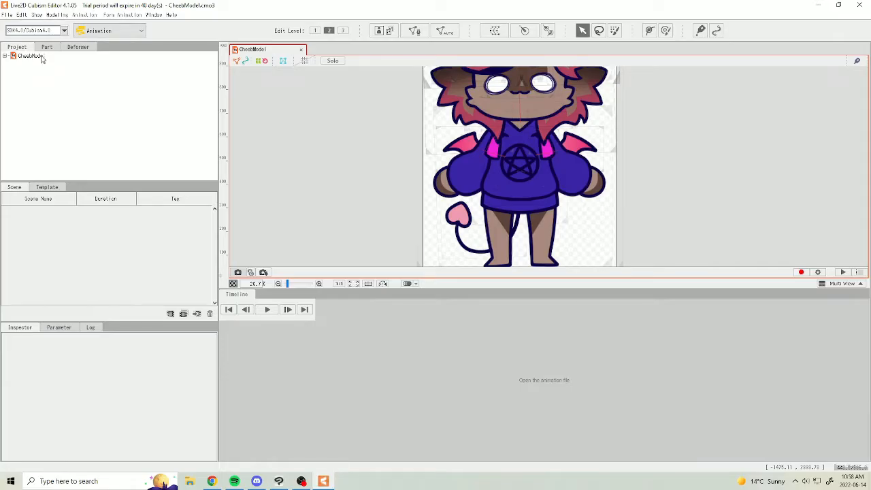
left_click(40, 57)
key("ctrl+n")
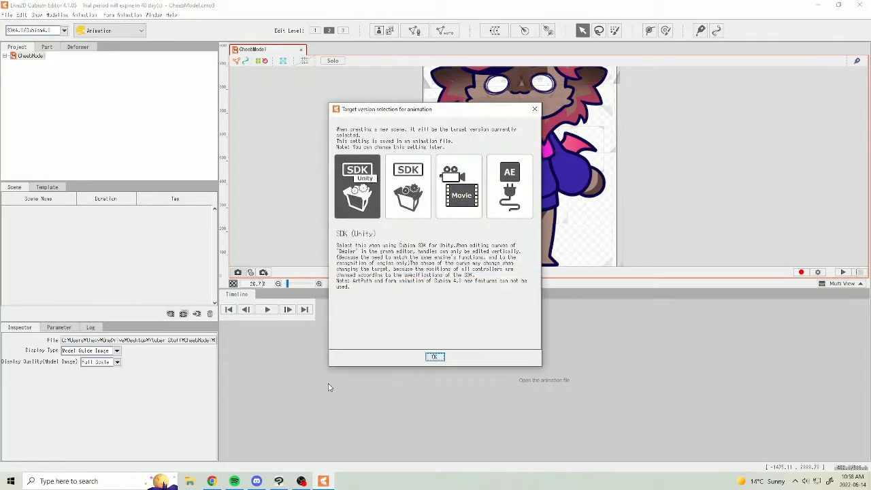
left_click(435, 357)
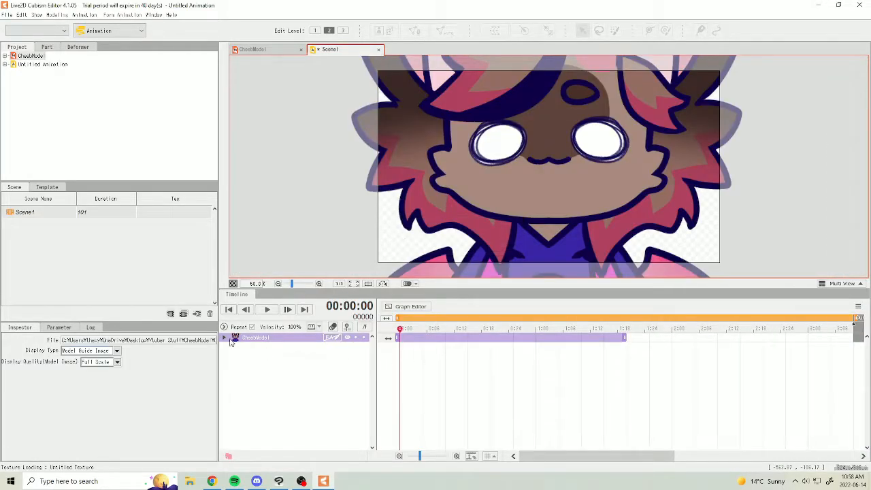
Expand the CheebModel track and scale the model down until the whole figure fits inside the scene.
left_click(230, 340)
scroll(633, 184, "down", 5)
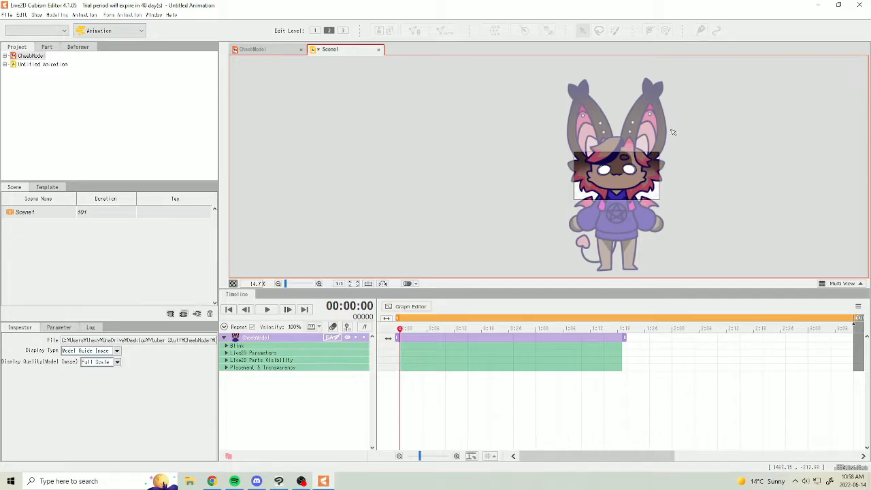
left_click(664, 89)
left_click_drag(676, 71, 596, 241)
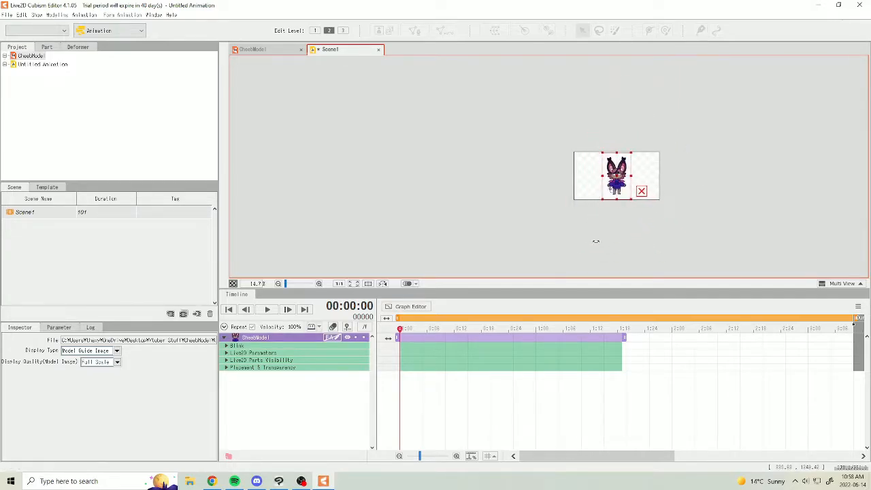
left_click(623, 232)
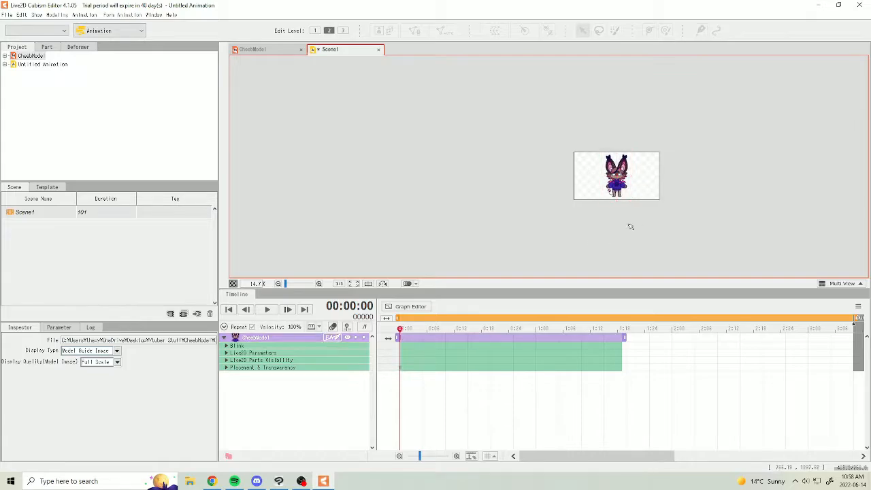
scroll(626, 227, "up", 5)
scroll(627, 230, "up", 1)
left_click_drag(625, 226, 635, 207)
scroll(635, 208, "down", 1)
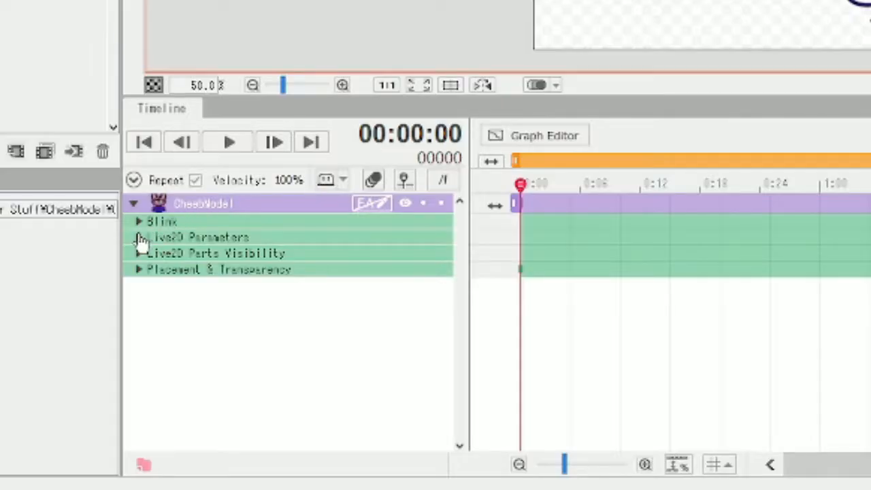
Expand the Live2D parameters and add a Breath key of 0.0 at frame 0.
left_click(139, 237)
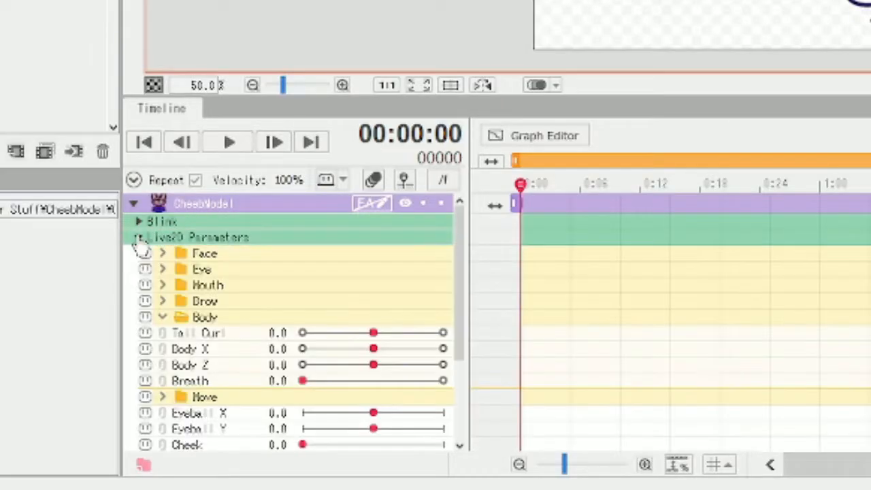
left_click(186, 335)
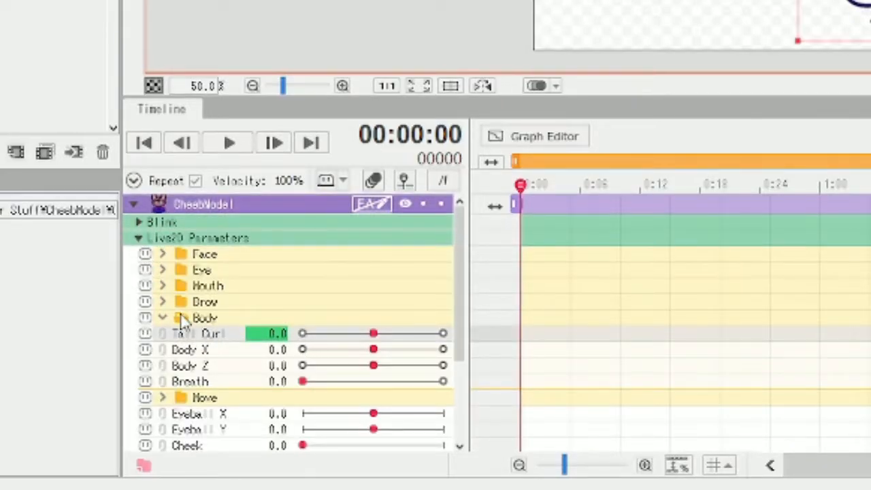
scroll(193, 337, "down", 3)
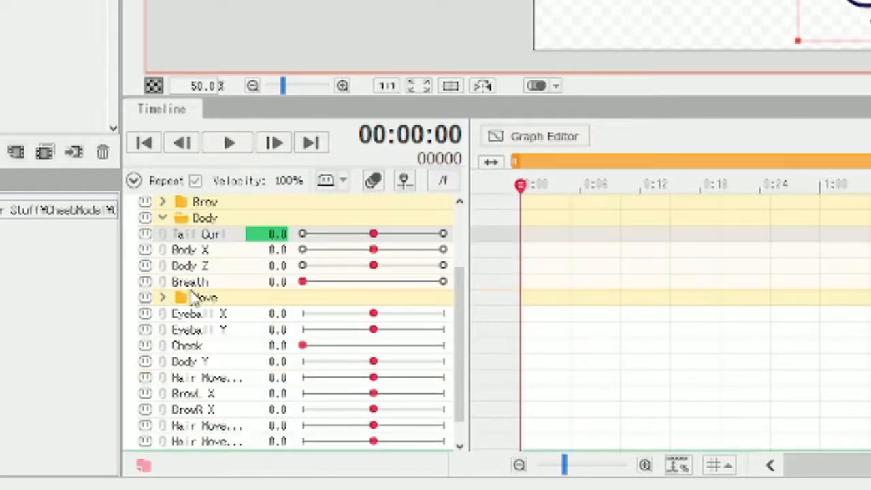
left_click(304, 289)
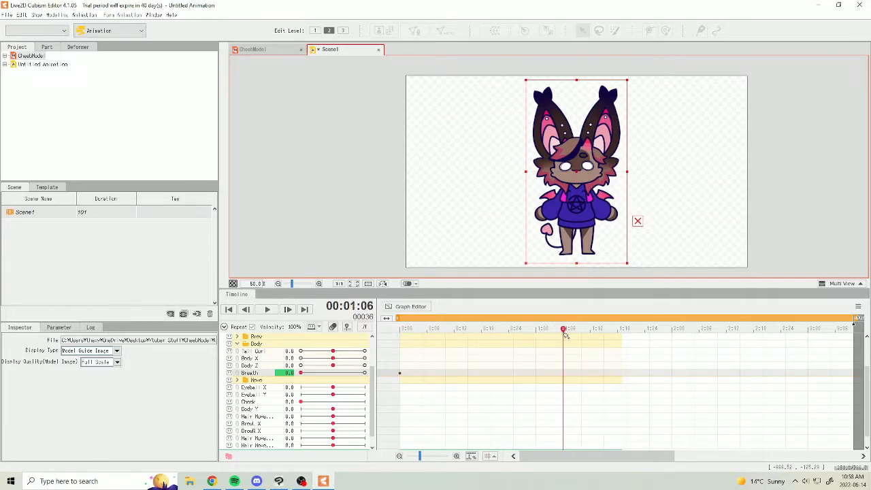
Extend the CheebModel clip to the end of the scene.
mouse_move(623, 332)
left_mouse_down()
mouse_move(650, 331)
mouse_move(621, 334)
left_mouse_up()
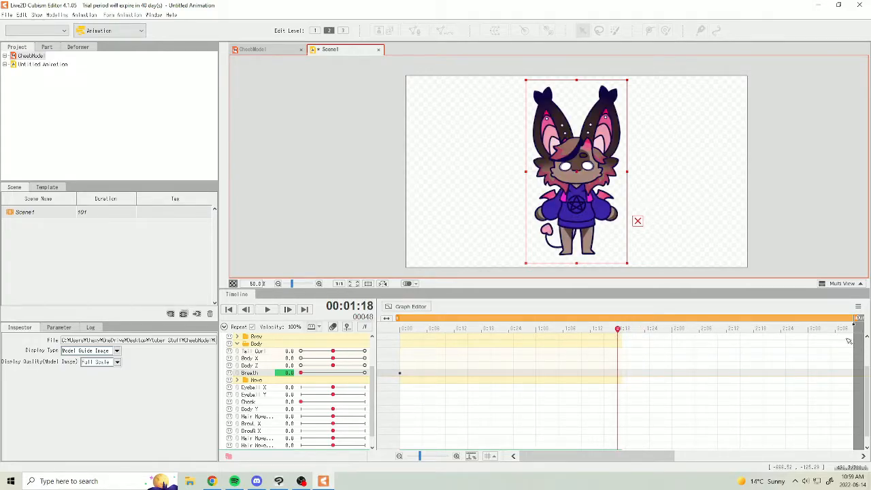
left_click_drag(868, 368, 852, 330)
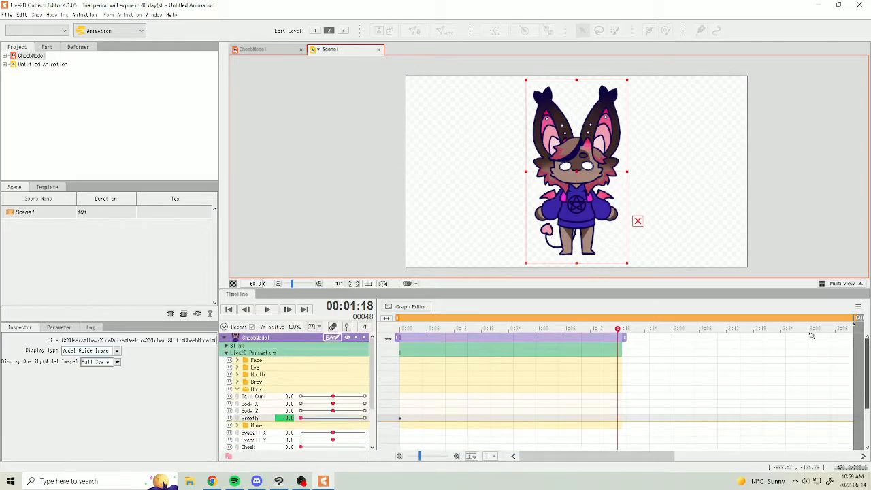
left_click_drag(623, 338, 858, 341)
scroll(549, 405, "down", 3)
Key Breath to 1.0 at 1:00, 0.0 at 2:00 and 1.0 at 3:00.
left_click_drag(599, 462, 524, 465)
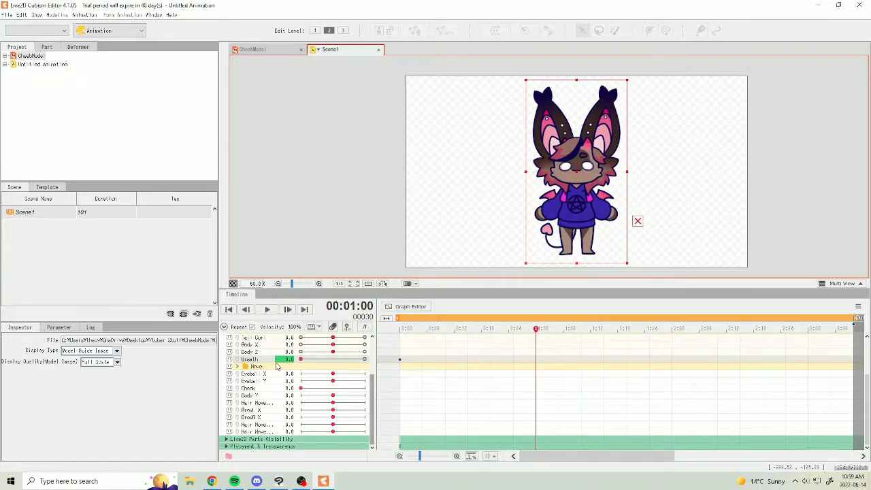
left_click_drag(306, 362, 356, 361)
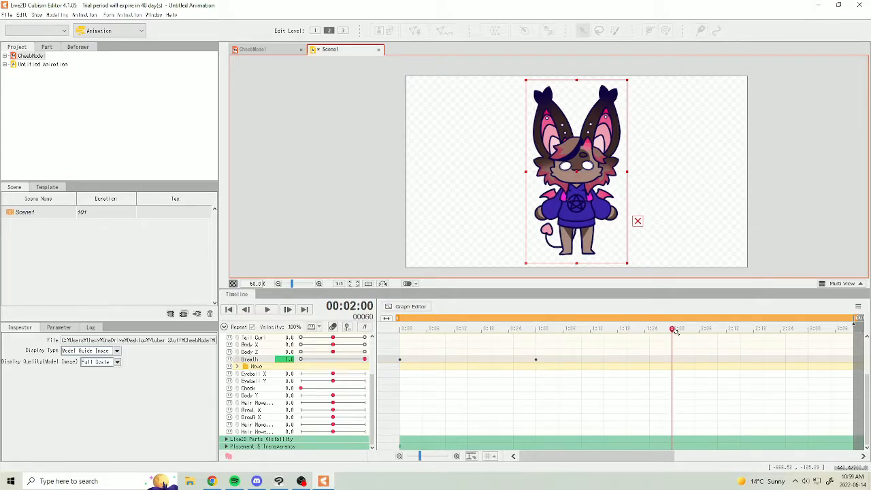
left_click_drag(310, 363, 300, 361)
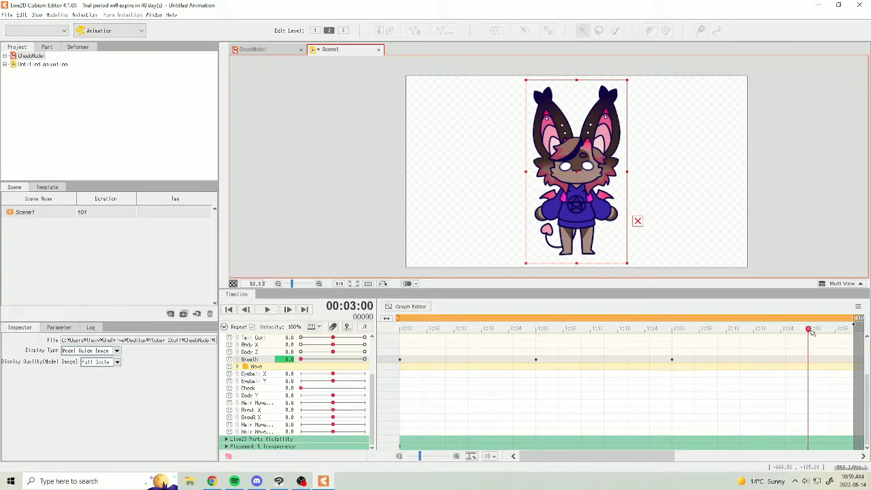
left_click_drag(329, 363, 528, 356)
Lengthen the scene to 120 frames and extend the work area to the scene's end.
left_click_drag(527, 452, 608, 455)
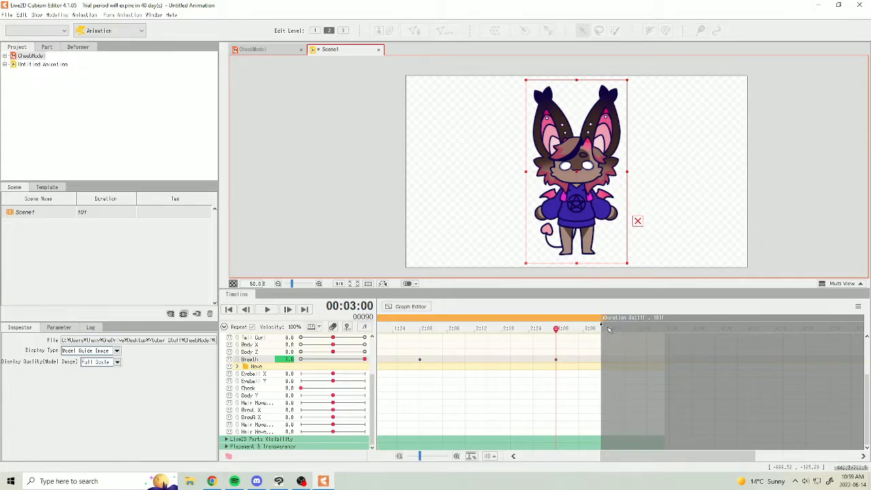
left_click_drag(603, 320, 608, 320)
left_click_drag(786, 323, 757, 328)
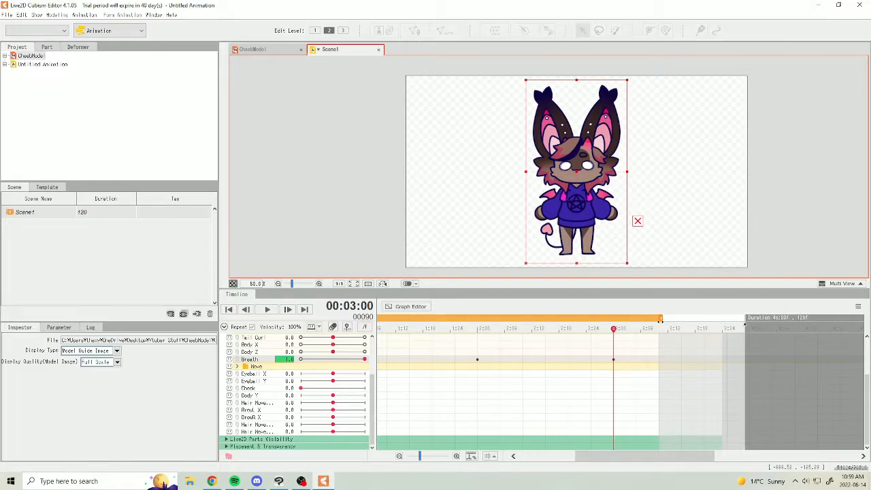
left_click_drag(660, 319, 768, 317)
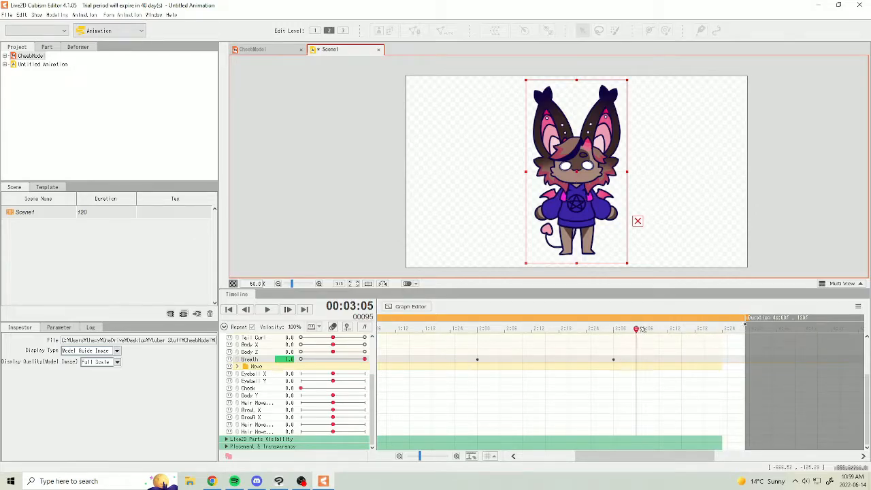
Stretch the CheebModel clip past the scene's end and key Breath to 0.0 at 3:29.
left_click_drag(720, 329, 745, 329)
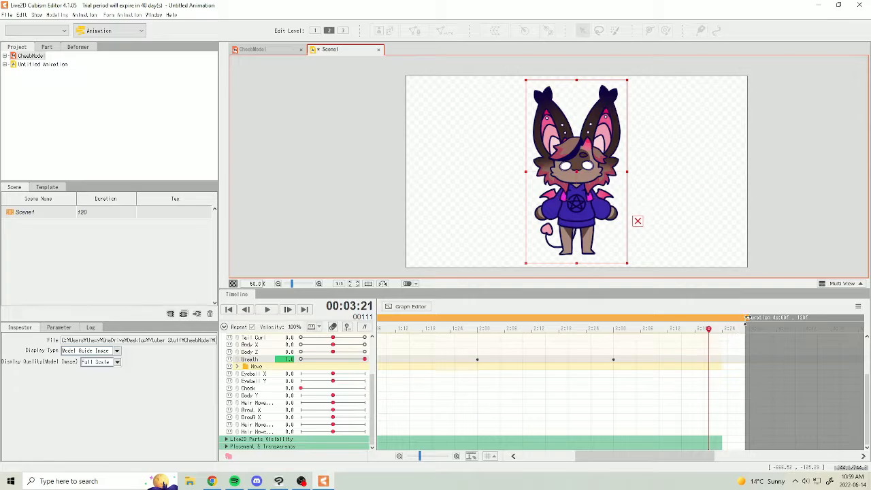
left_click(746, 328)
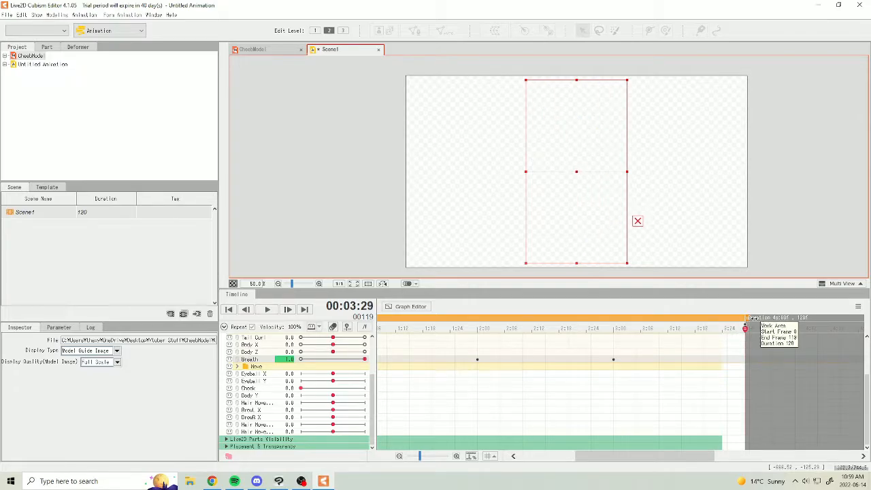
scroll(731, 339, "up", 3)
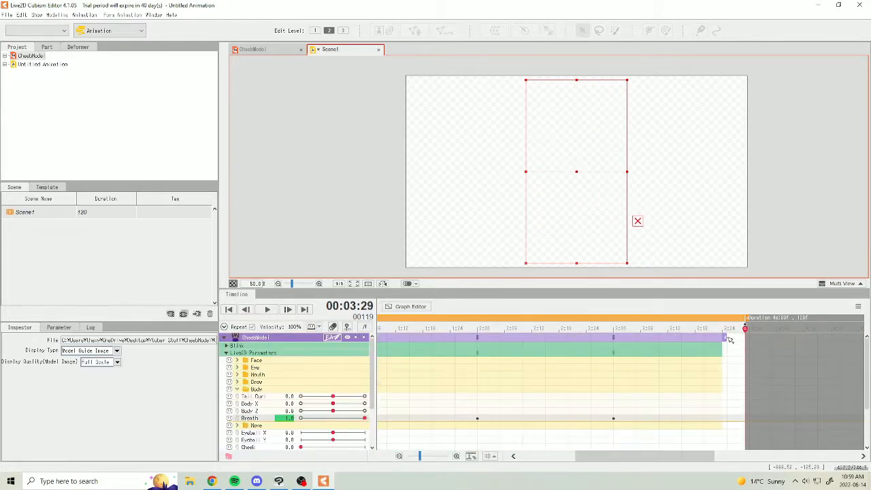
left_click_drag(725, 338, 794, 338)
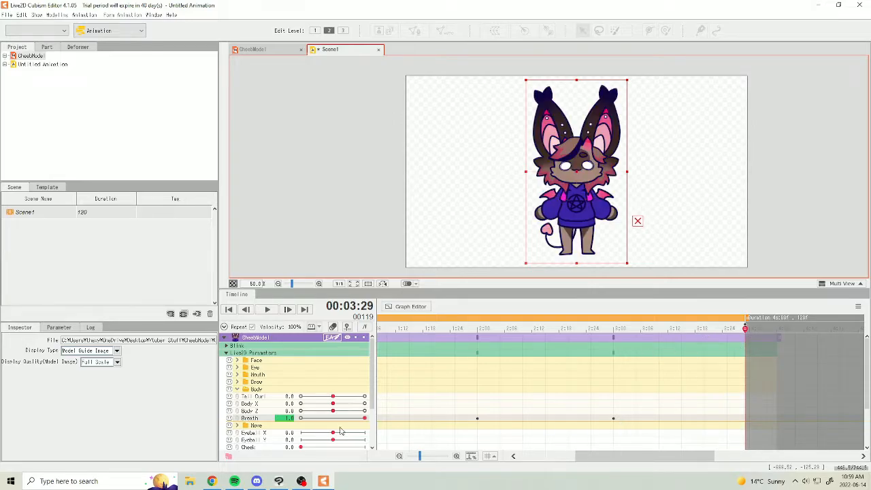
left_click_drag(324, 425, 303, 421)
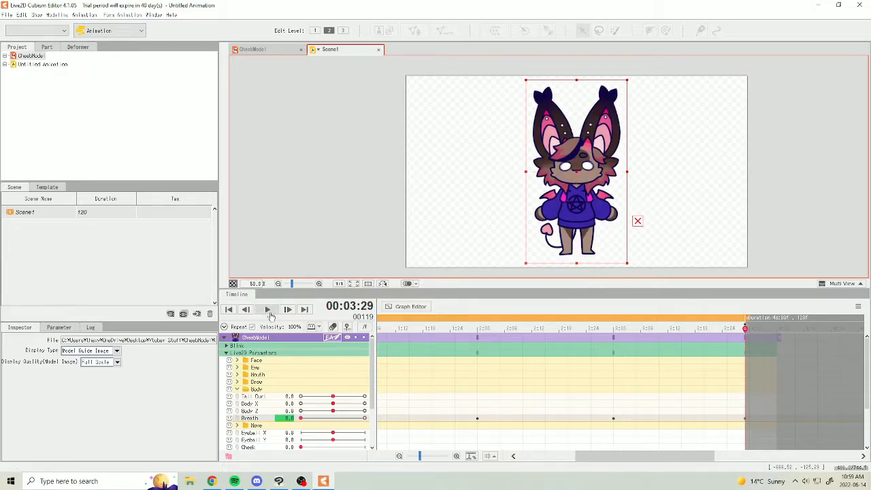
Play back the breathing loop with the whole character in view and check how it repeats.
left_click(267, 309)
scroll(598, 165, "up", 2)
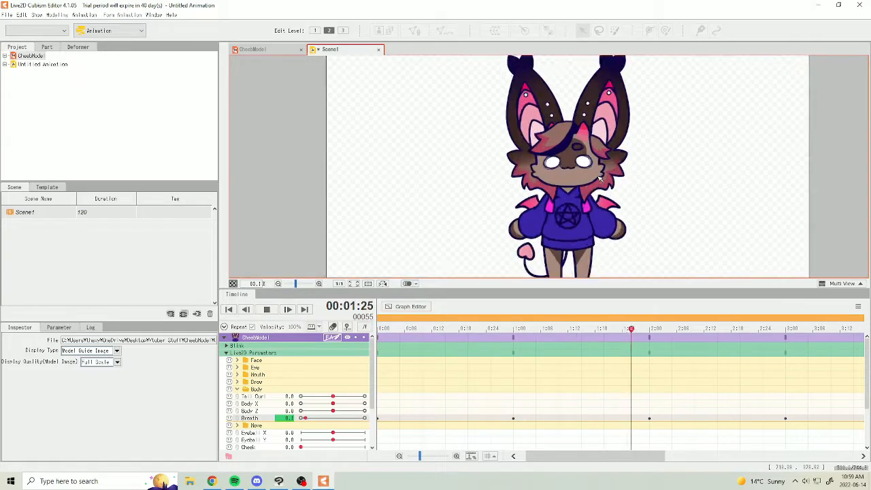
scroll(598, 165, "down", 1)
left_click_drag(596, 214, 595, 197)
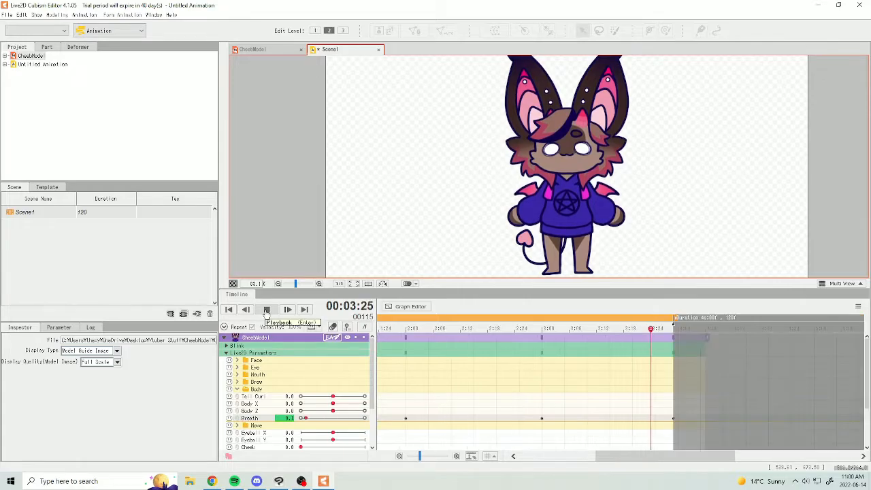
left_click(266, 310)
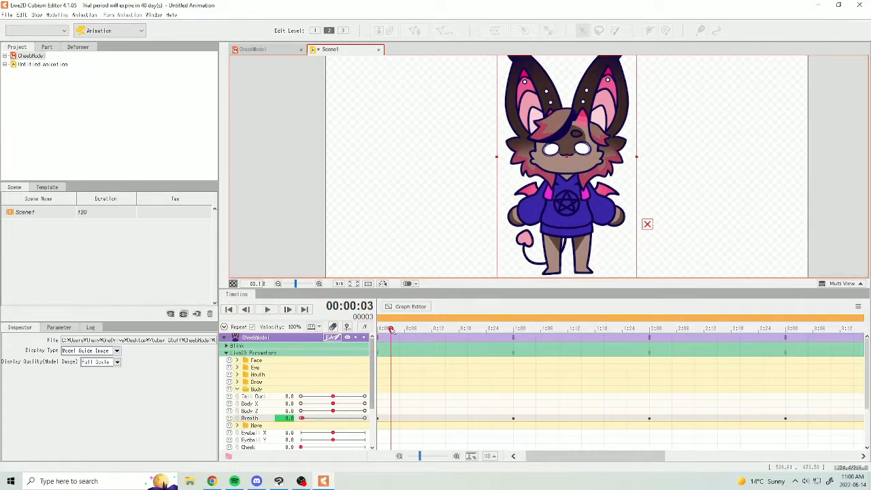
Key a tail flick on Tail Curl from frame 0 to 1:01, ending at 0.0, and play it back.
left_click_drag(391, 330, 335, 331)
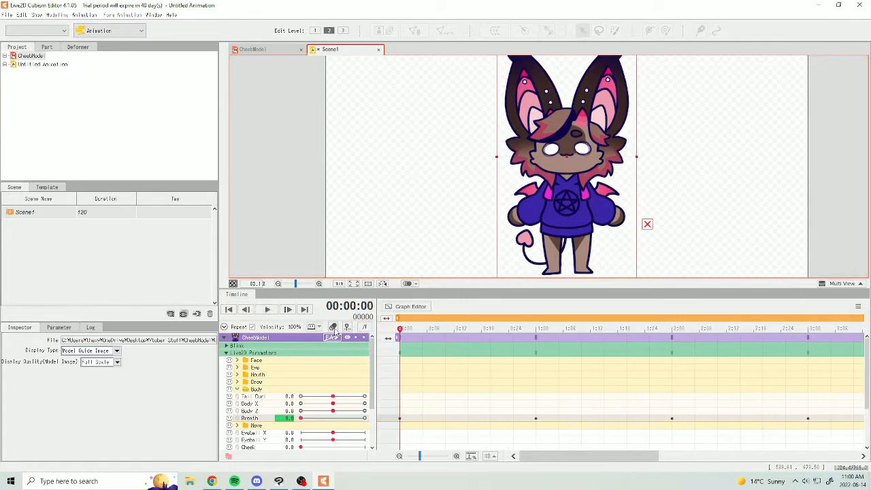
left_click(333, 398)
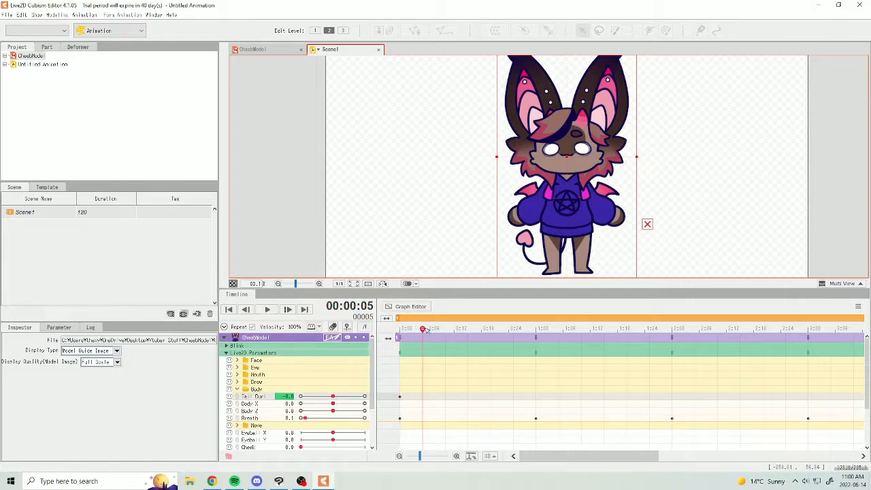
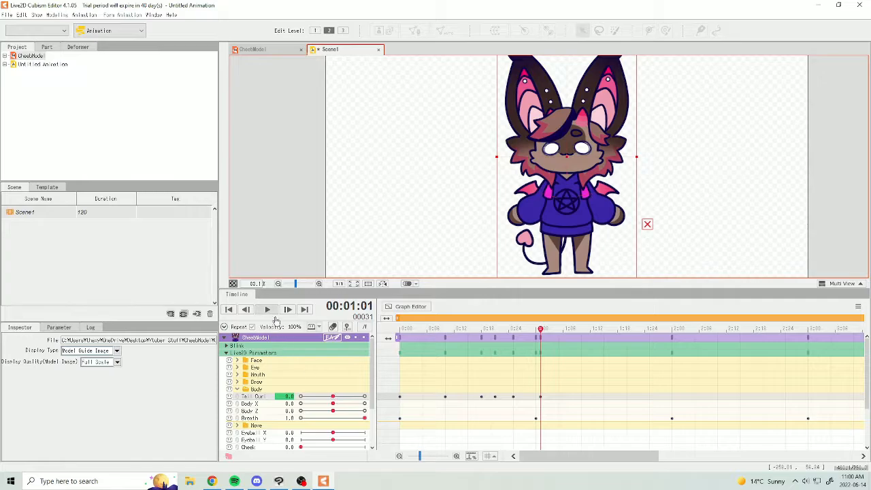
left_click(268, 312)
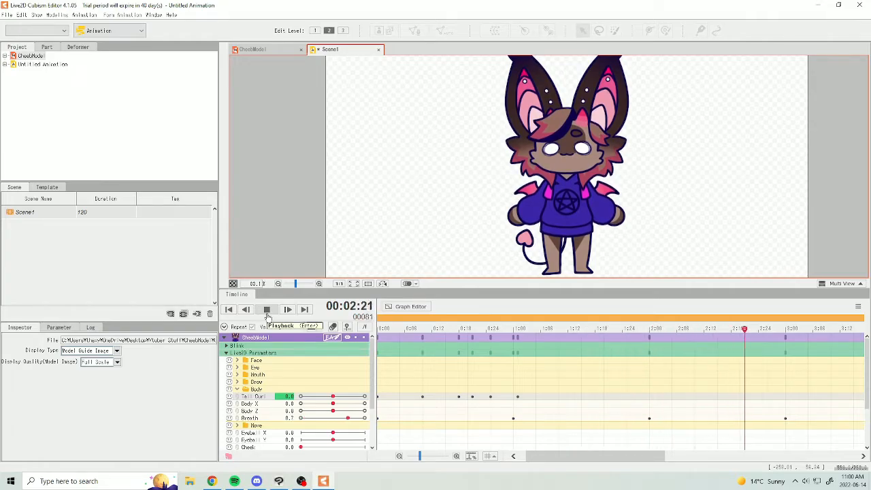
left_click(268, 309)
Key a second Tail Curl flick reaching 20.0 just after 3:00, preview it, and shift its keys back to around 2:00.
left_click_drag(346, 397, 356, 400)
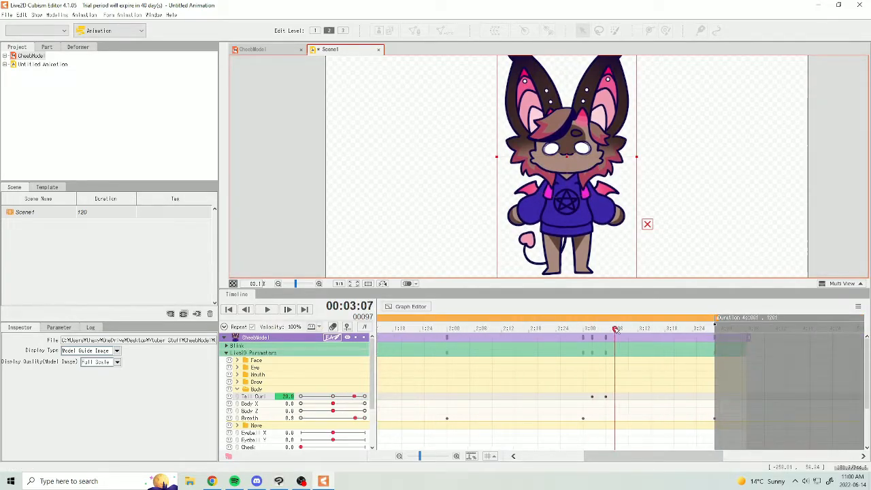
left_click_drag(609, 332, 625, 332)
left_click(267, 310)
left_click(264, 310)
left_click_drag(826, 399, 774, 401)
left_click(266, 310)
left_click(266, 310)
left_click_drag(654, 397, 638, 398)
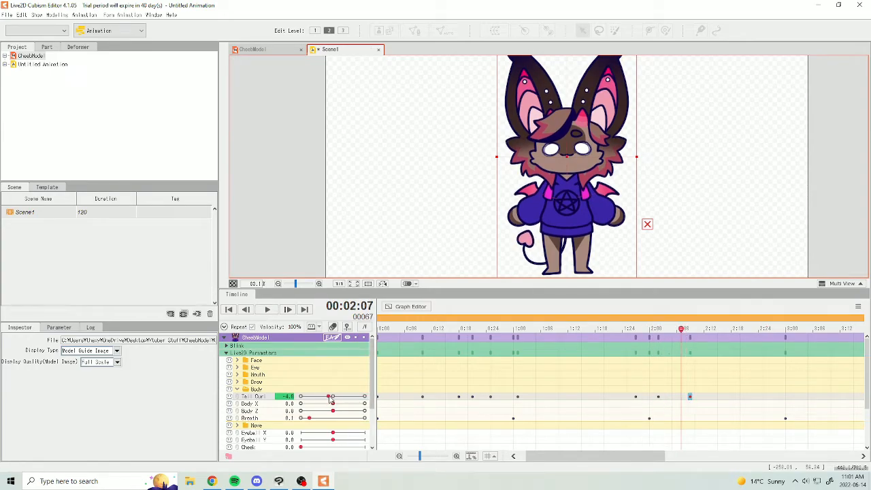
Add a negative Tail Curl key at about 2:08, move the second flick's last key to 2:13, and preview the loop.
key("space")
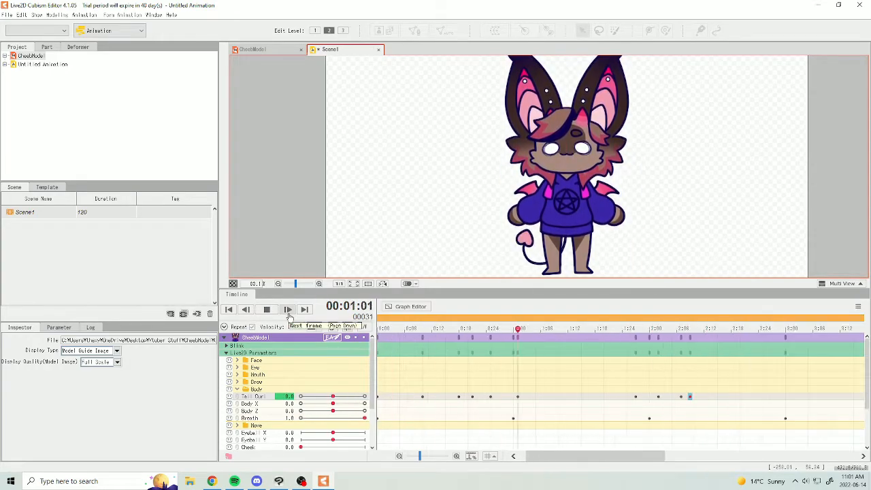
left_click_drag(690, 397, 709, 397)
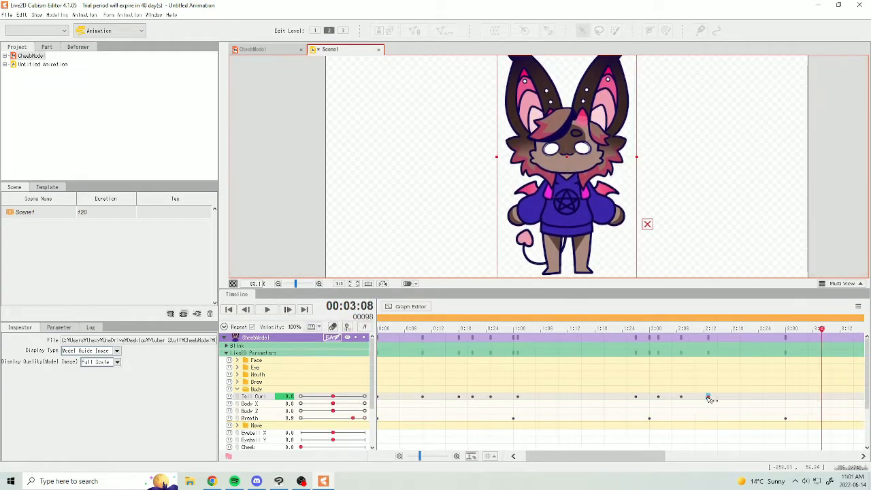
left_click(267, 309)
left_click(267, 310)
scroll(376, 133, "down", 3)
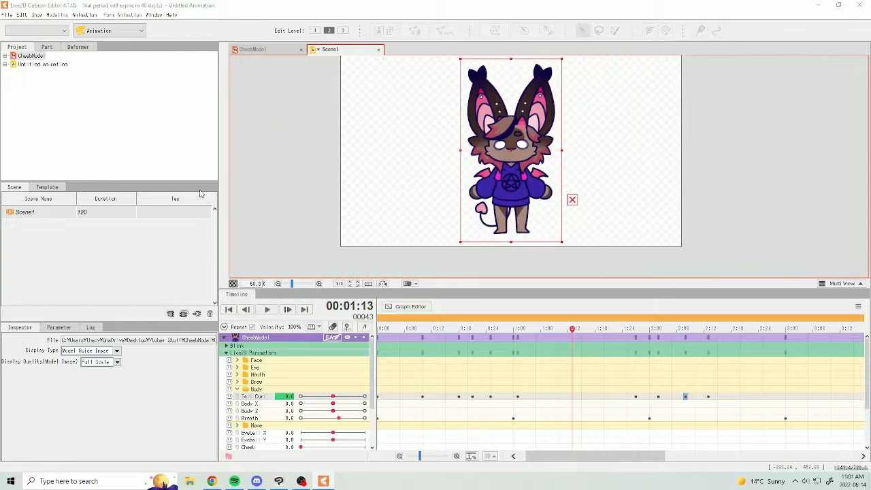
Save the animation as IdleCheebBat and select Scene1 for playback in the scene blending settings.
key("ctrl+s")
type("Idle")
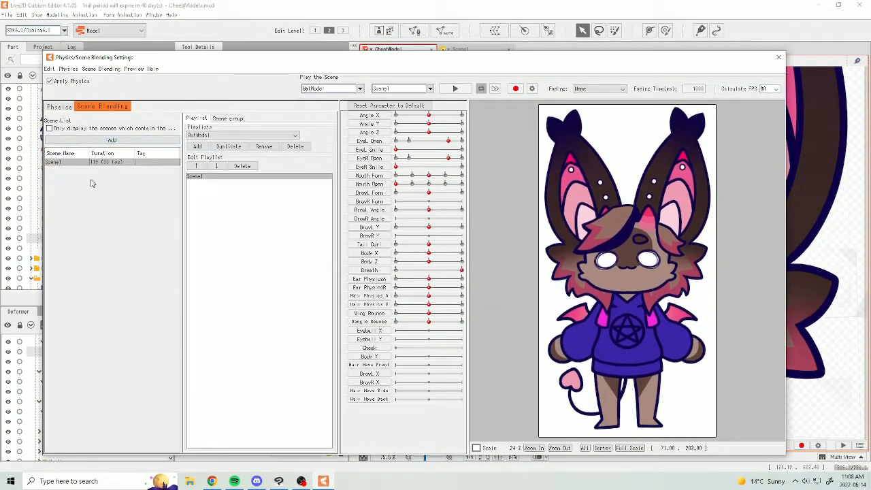
left_click(403, 88)
left_click(391, 97)
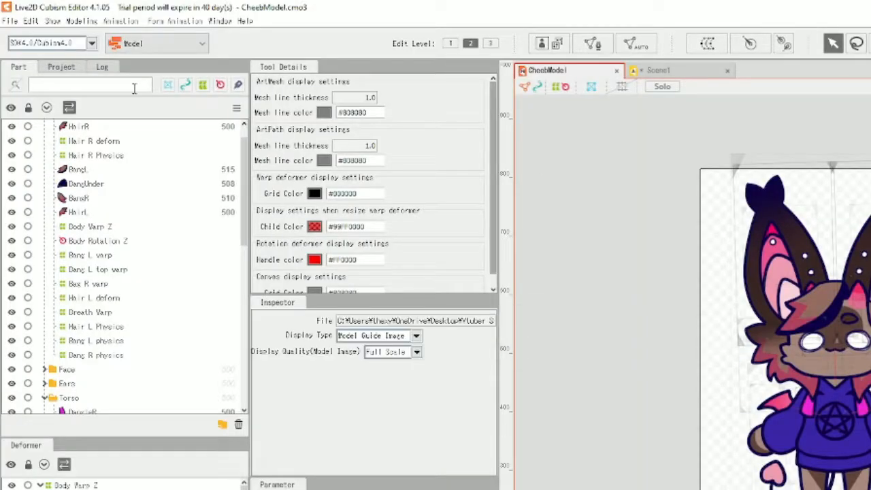
Start a runtime export of CheebModel as a moc3 file for SDK 3.3 / Cubism3.3, keeping the physics and display-information files included.
left_click(9, 20)
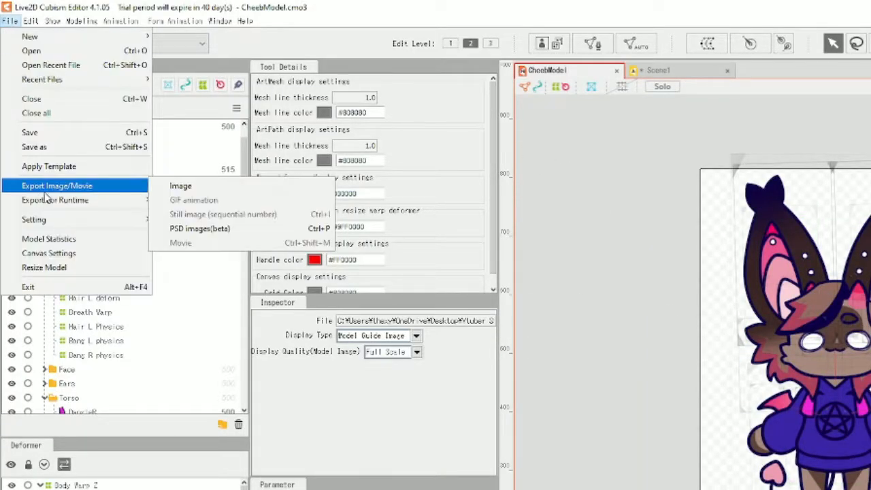
mouse_move(91, 201)
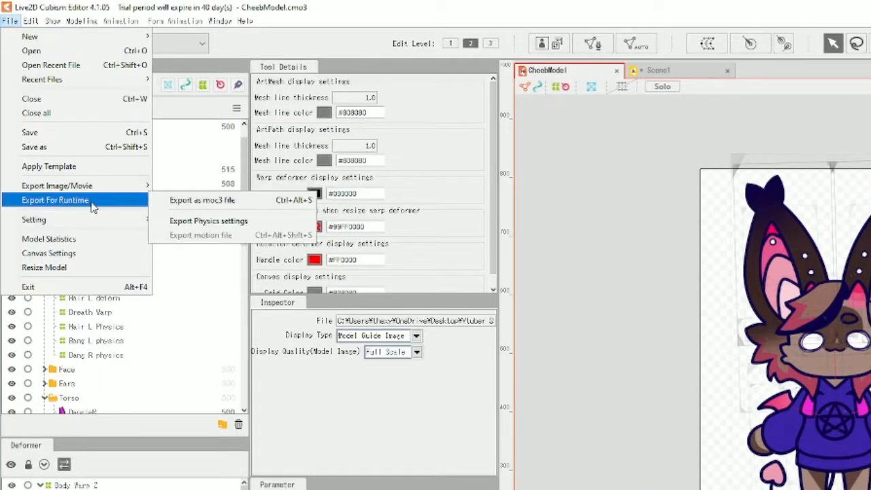
left_click(214, 206)
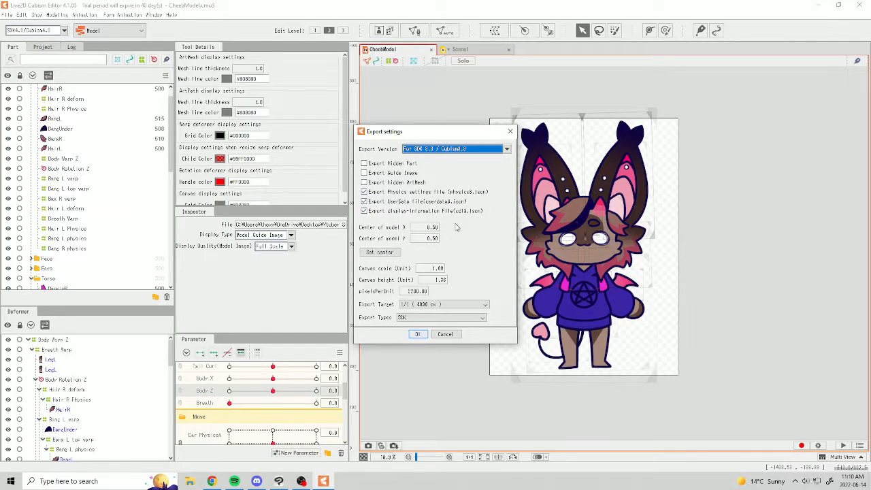
left_click(446, 150)
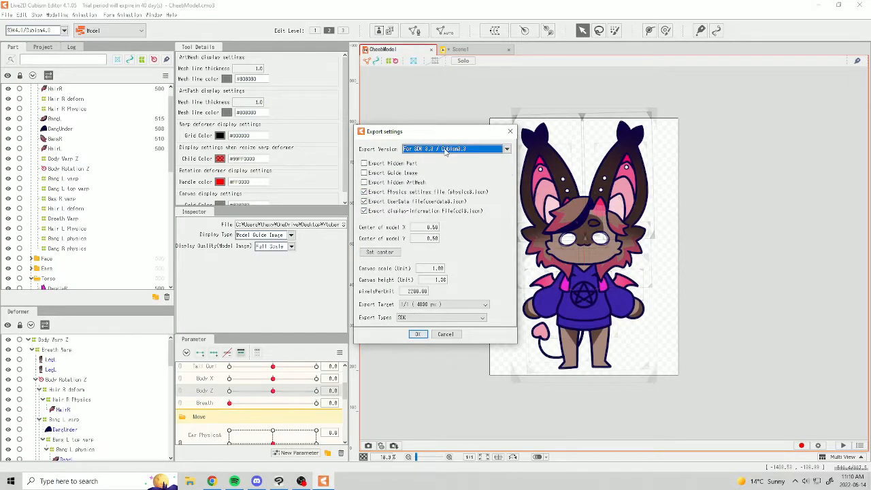
left_click(418, 336)
Save the export as CheebModel.moc3 in the CheebModel folder inside Vtuber Stuff on the desktop.
left_click(360, 159)
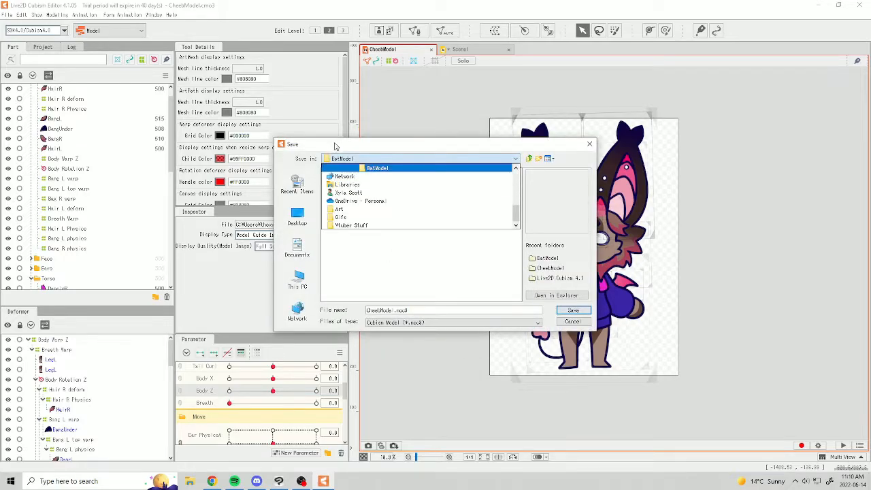
left_click(332, 143)
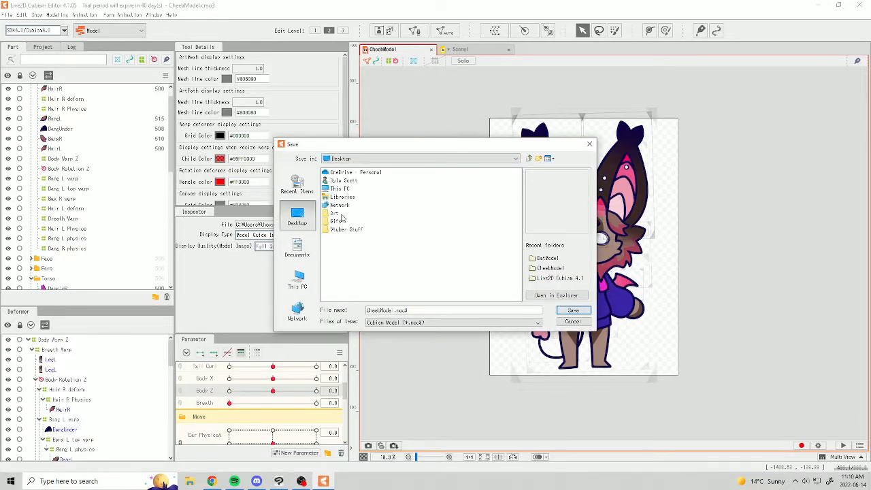
double_click(343, 230)
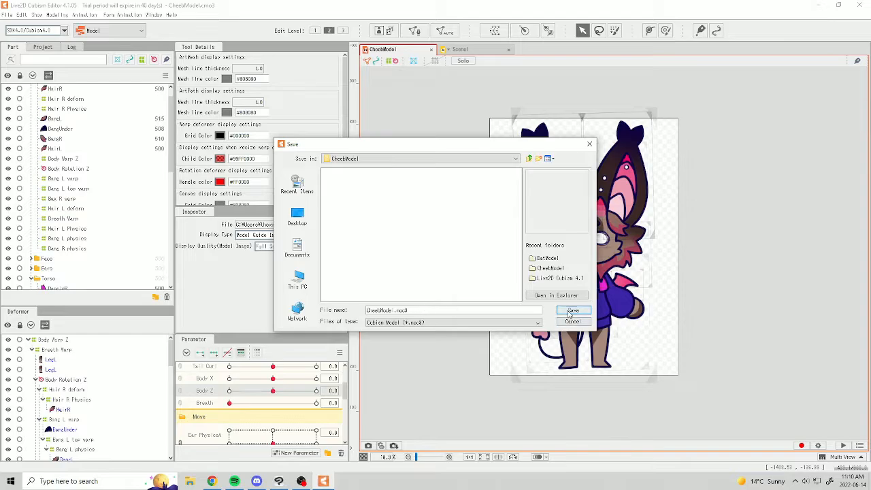
left_click(571, 311)
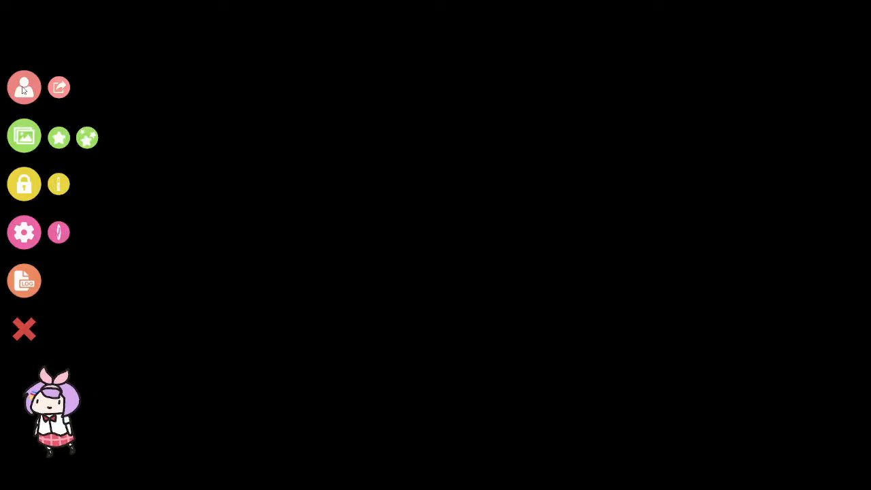
From VTube Studio, open the Live2DModels folder in File Explorer and arrange it side by side with the CheebModel folder.
left_click(64, 415)
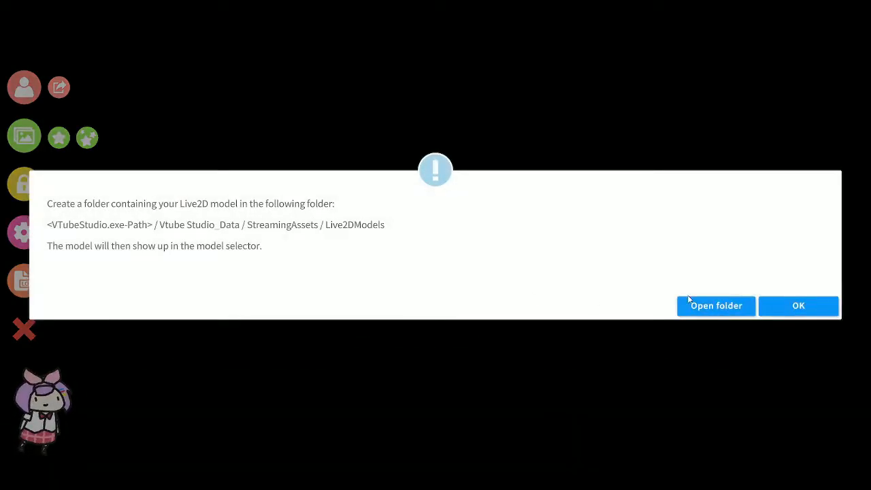
left_click(702, 307)
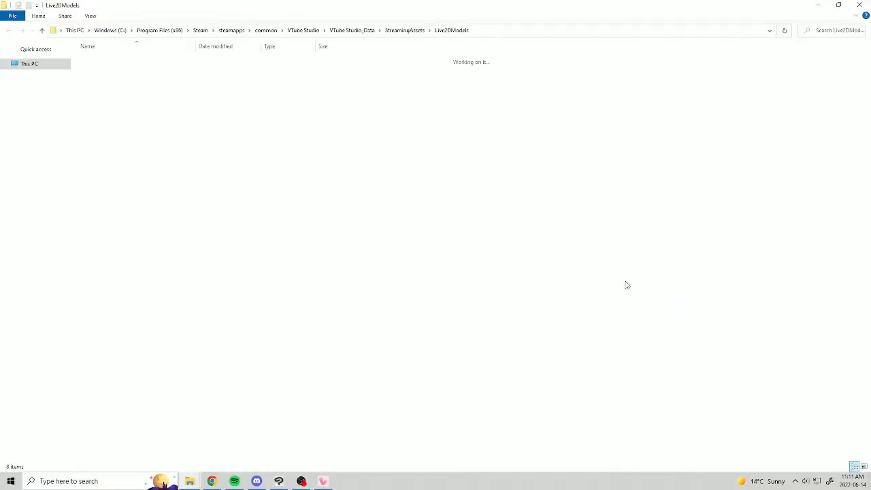
left_click_drag(202, 9, 870, 182)
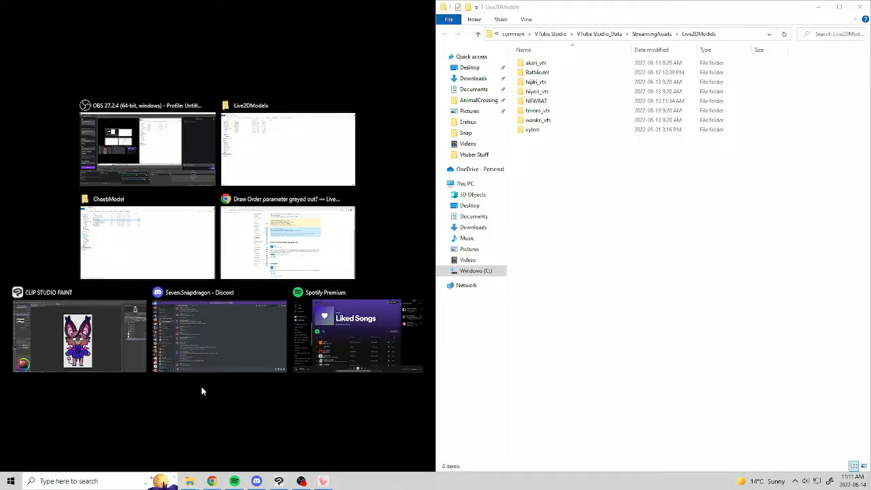
left_click(201, 199)
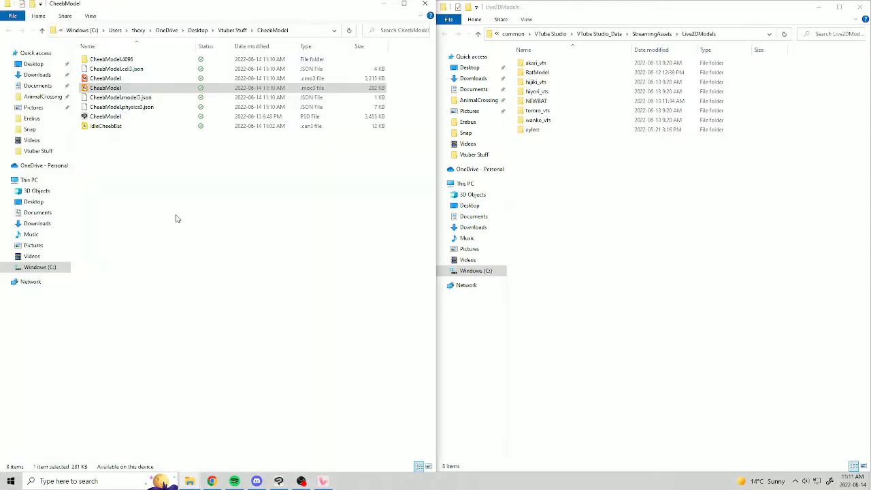
Create a new folder named CheebBat in the Live2DModels folder.
left_click(565, 163)
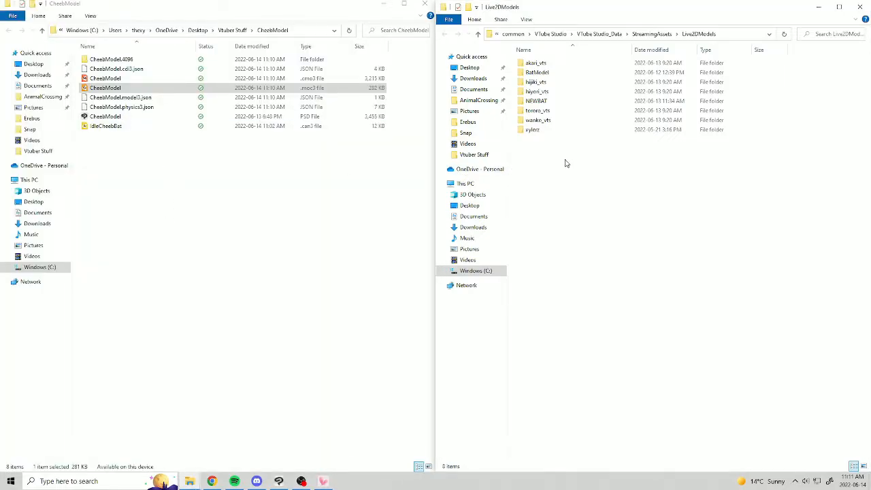
right_click(540, 159)
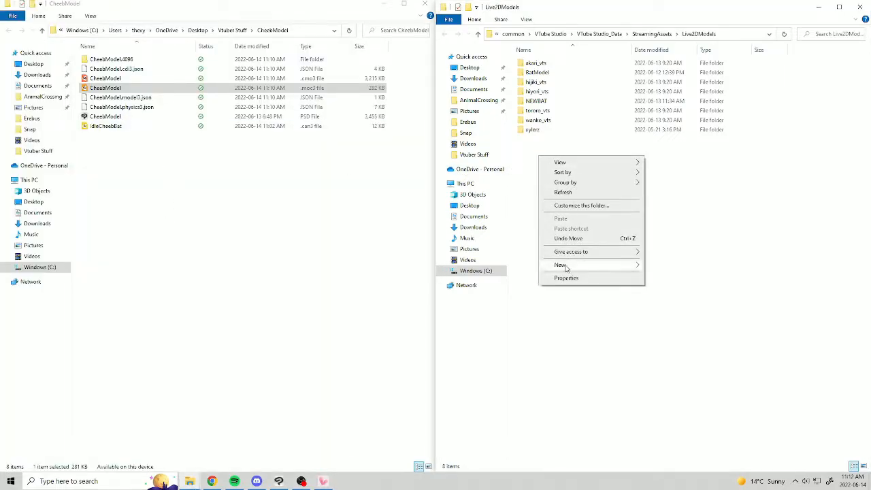
mouse_move(565, 265)
left_click(670, 271)
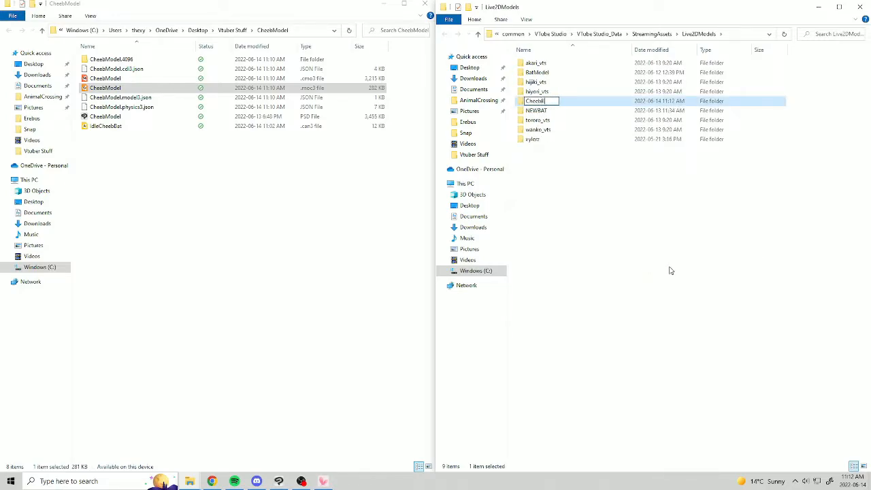
type("CheebBat")
key("Return")
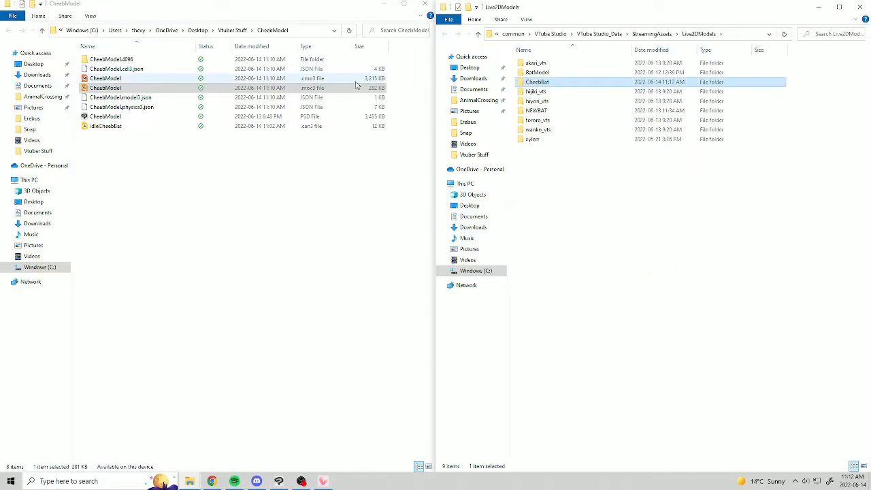
Open the CheebBat folder and move the CheebModel moc3, model3.json and physics3.json files into it from the CheebModel folder.
double_click(539, 84)
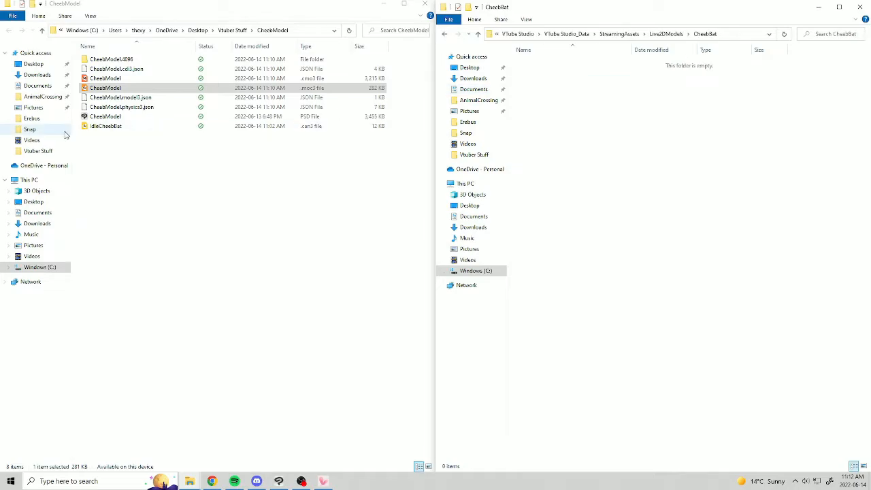
left_click(119, 106)
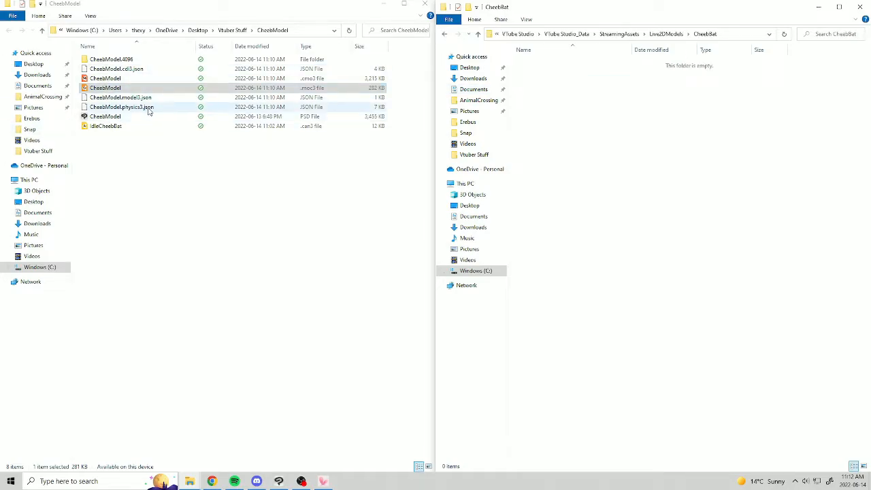
left_click(112, 97, "ctrl")
left_click_drag(112, 96, 570, 102)
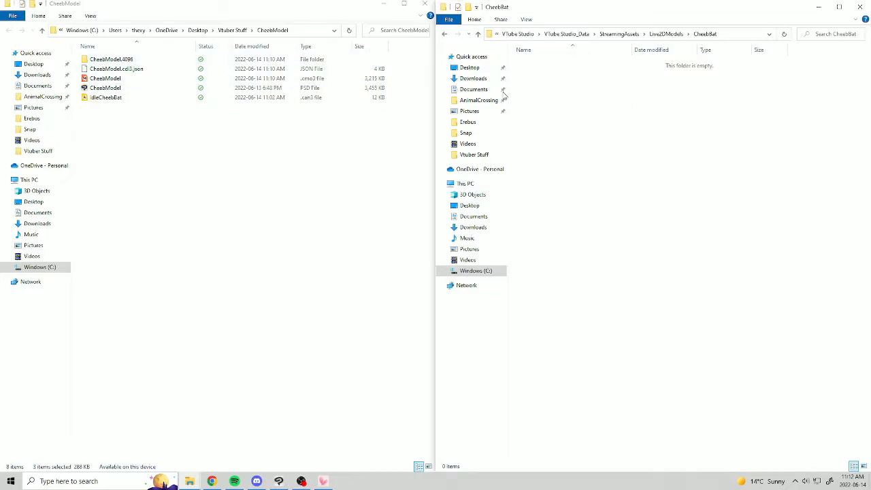
Move the CheebModel.4096 texture folder and CheebModel.cdi3.json into the CheebBat folder.
left_click(99, 69)
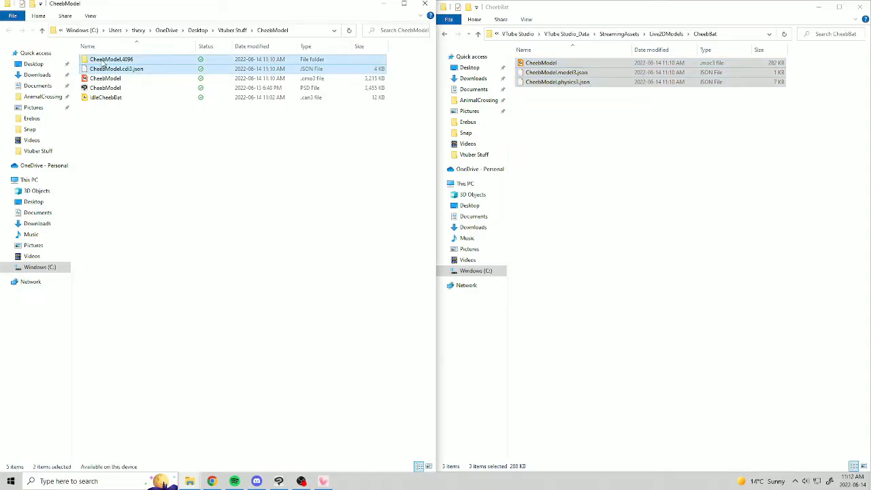
double_click(103, 62)
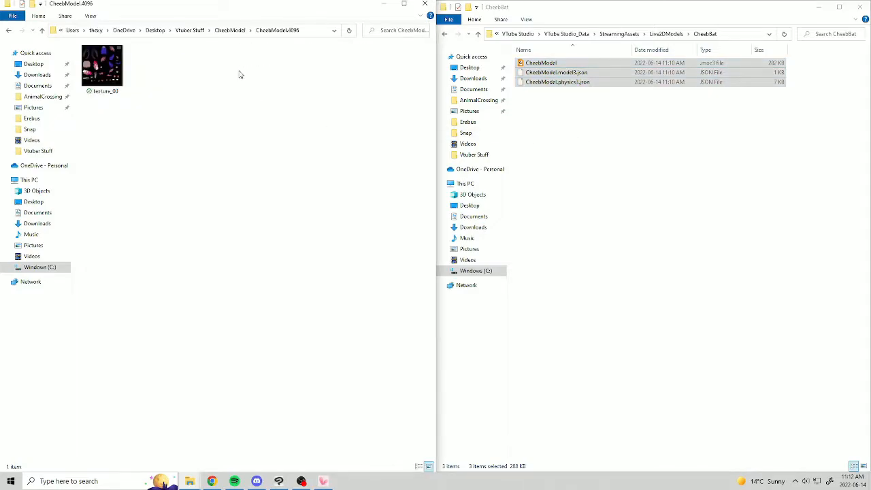
left_click(230, 30)
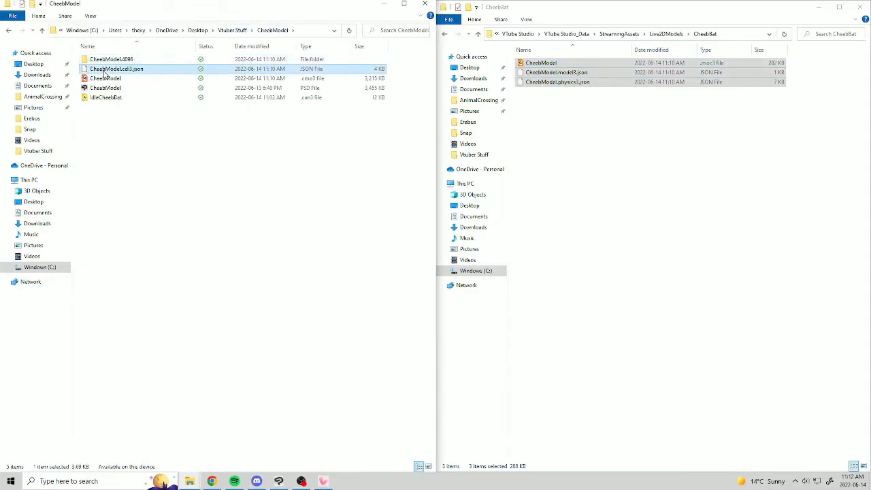
left_click_drag(102, 62, 633, 140)
left_click(576, 174)
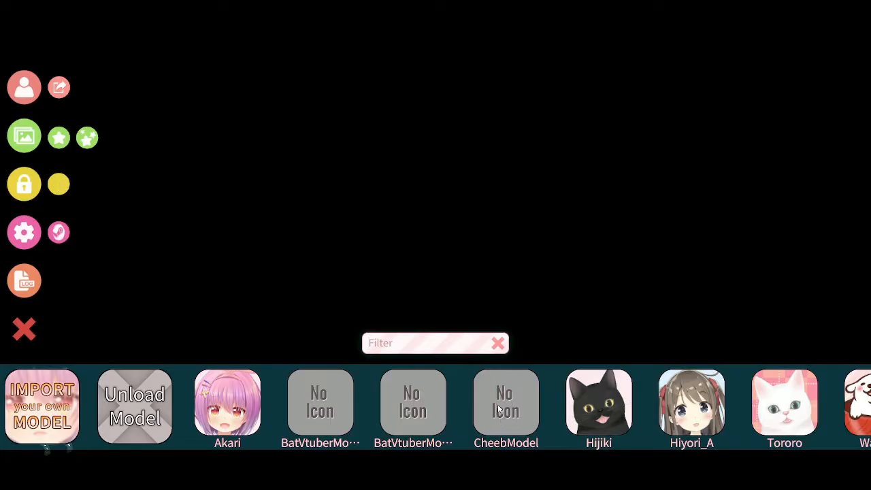
Switch to VTube Studio, load CheebModel and run Auto-Setup, accepting the creation of the default VTS parameters.
left_click(504, 404)
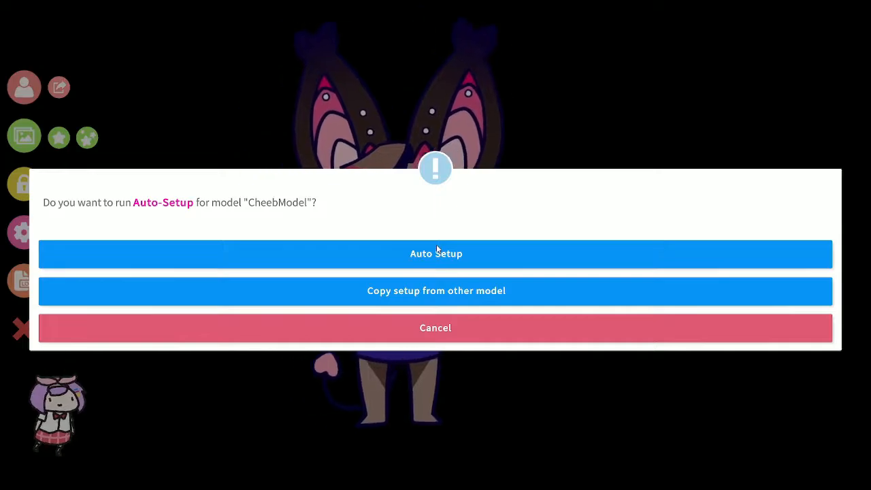
left_click(437, 253)
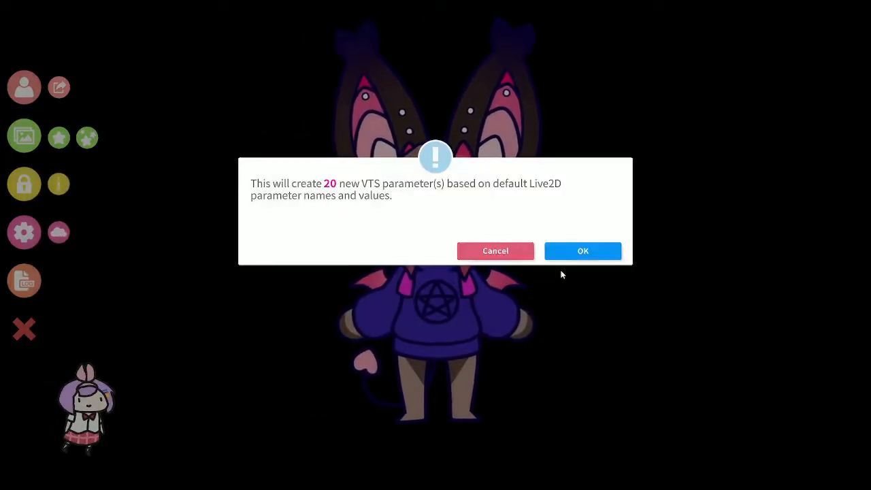
left_click(579, 250)
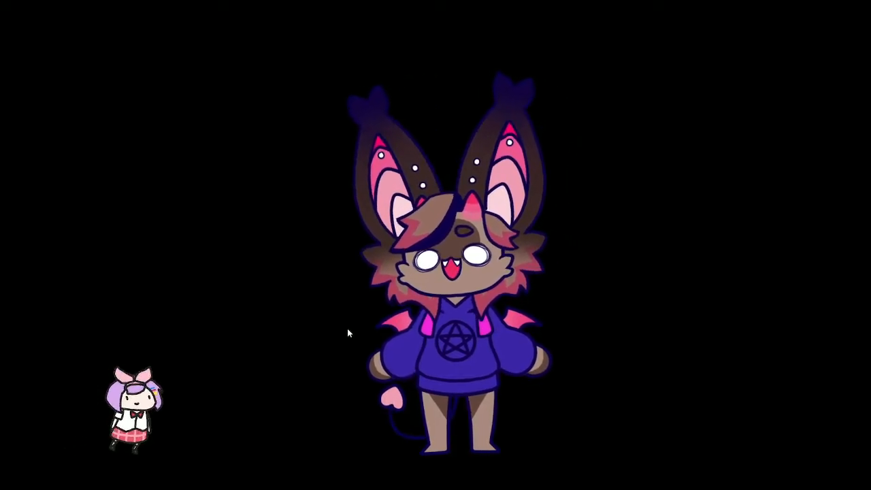
Open the model settings for CheebModel and choose Scene1 as its idle animation.
double_click(348, 330)
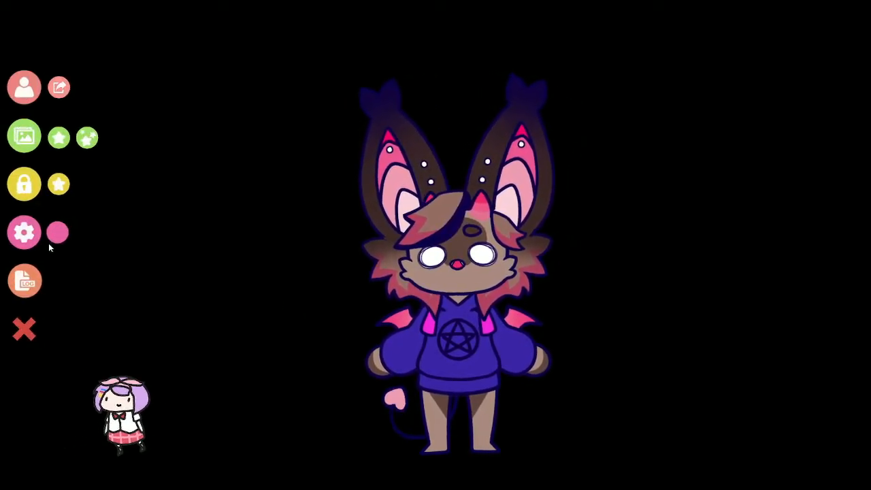
left_click(56, 233)
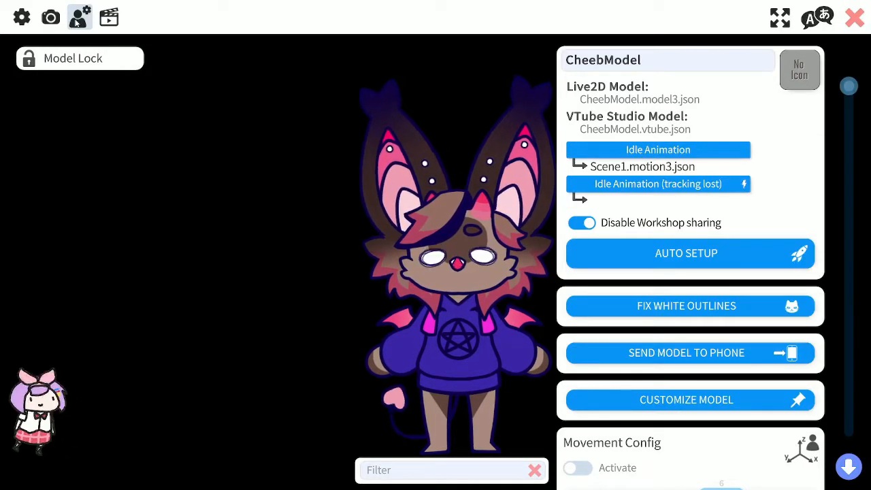
left_click(669, 155)
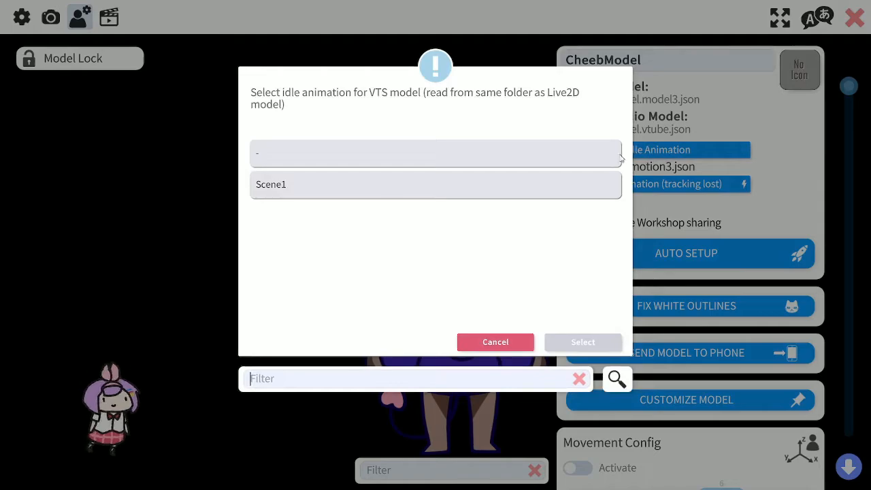
left_click(301, 192)
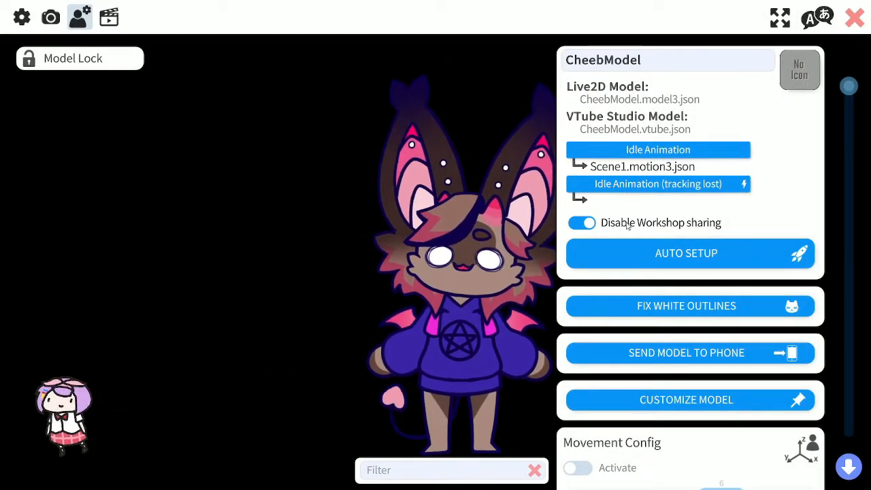
Try activating Movement Config for the model, and deactivate it again.
scroll(627, 225, "down", 2)
scroll(657, 241, "up", 2)
scroll(632, 250, "down", 2)
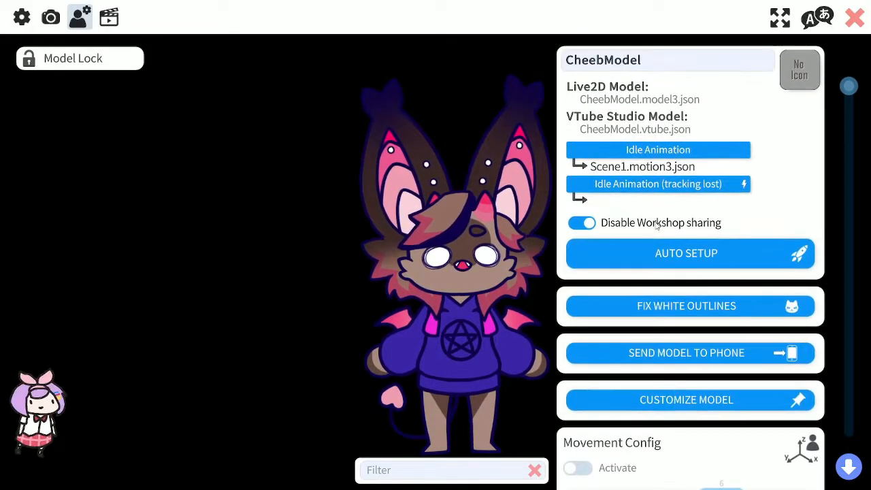
left_click(572, 276)
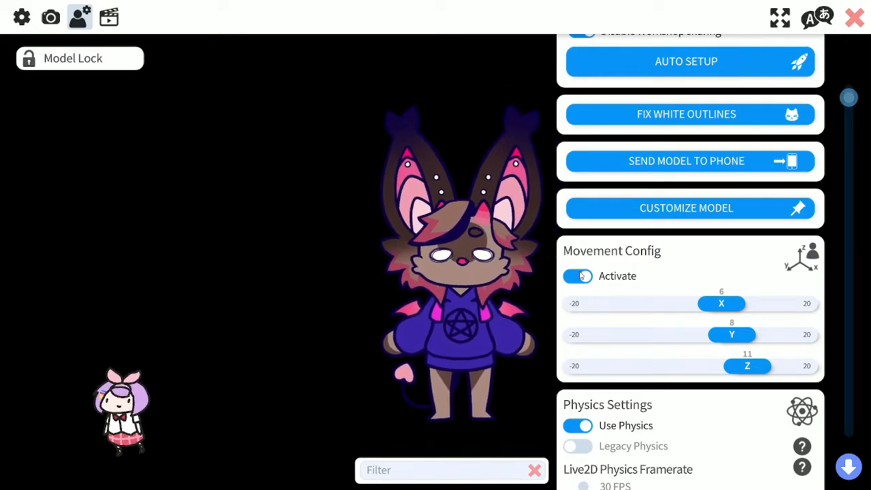
left_click(581, 276)
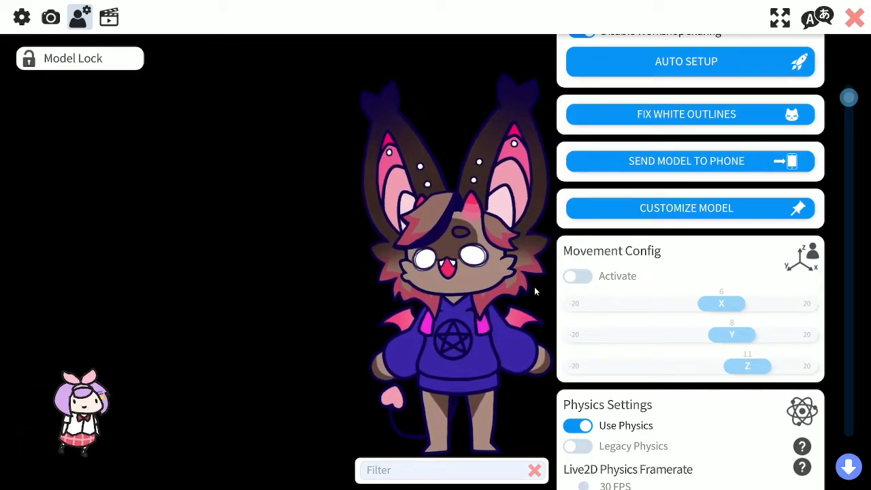
Review the model's physics settings and its tracking parameter mappings down to Eye Open Left.
scroll(618, 295, "down", 3)
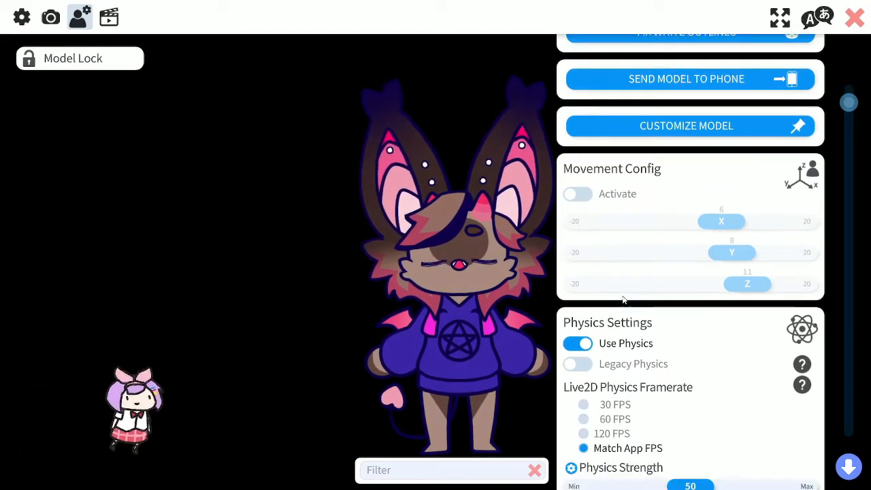
scroll(623, 302, "up", 6)
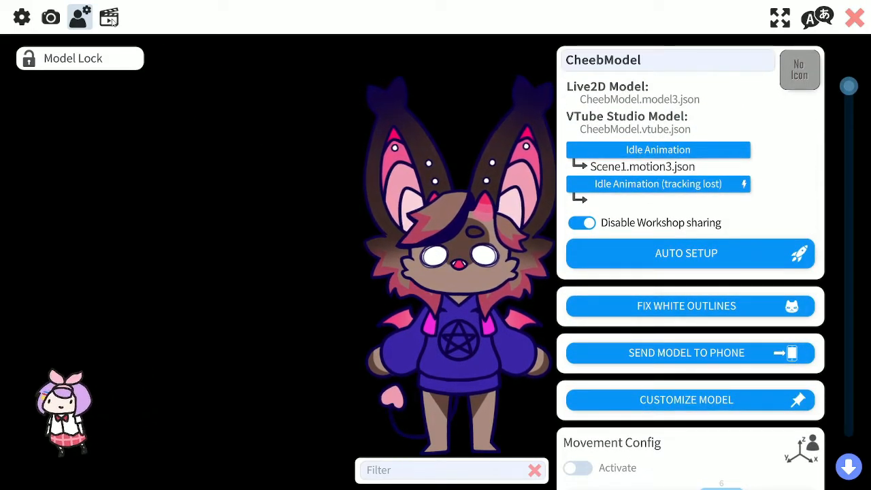
left_click_drag(848, 89, 867, 182)
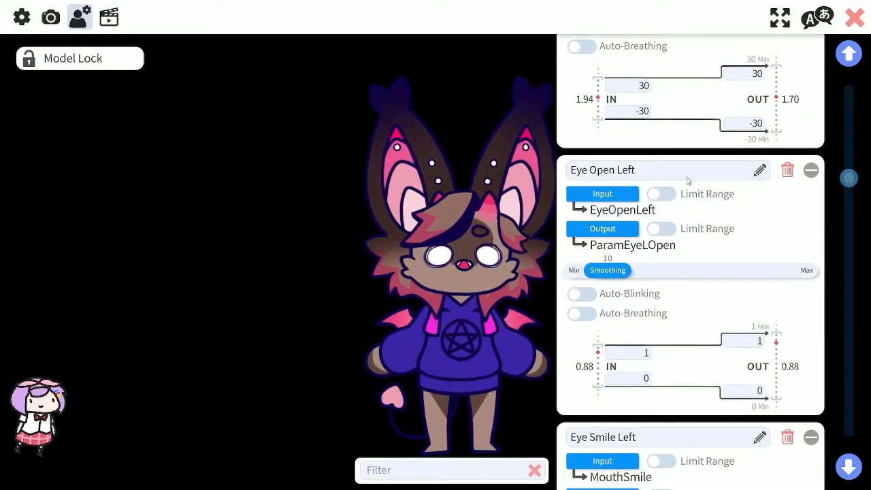
From the hotkey settings, open the Expression Editor and create a new expression named Angryface.
left_click(109, 19)
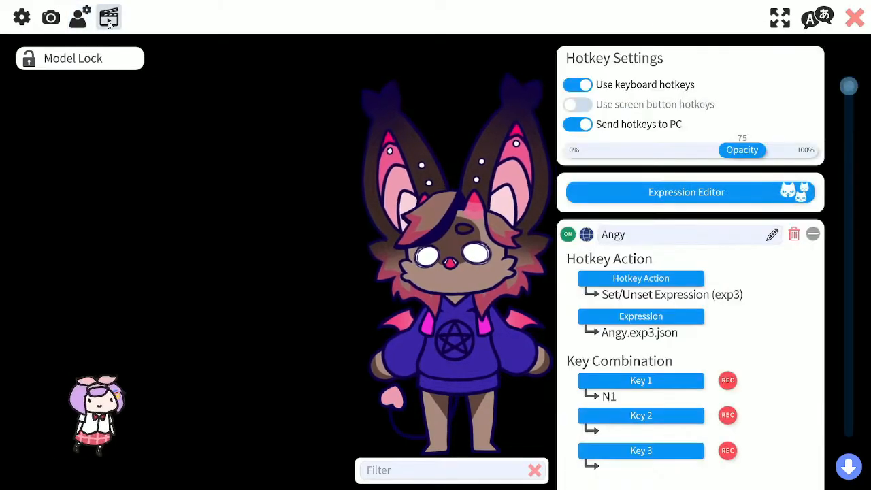
left_click(668, 191)
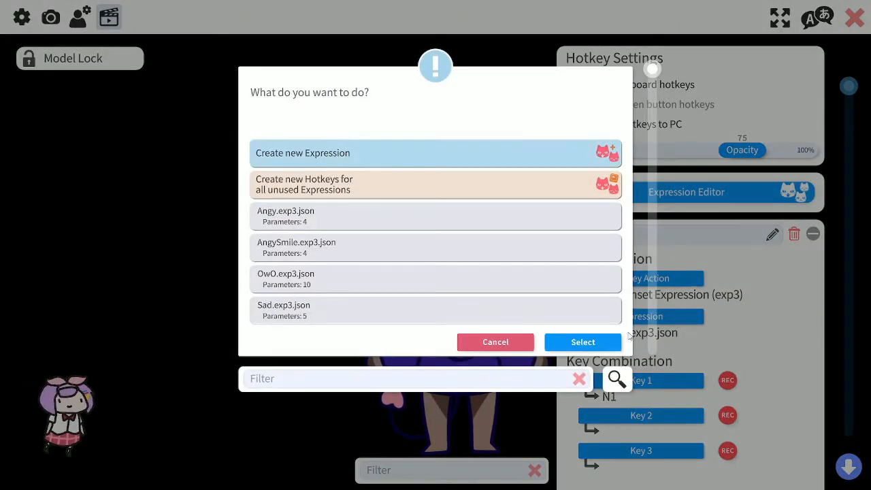
left_click(583, 343)
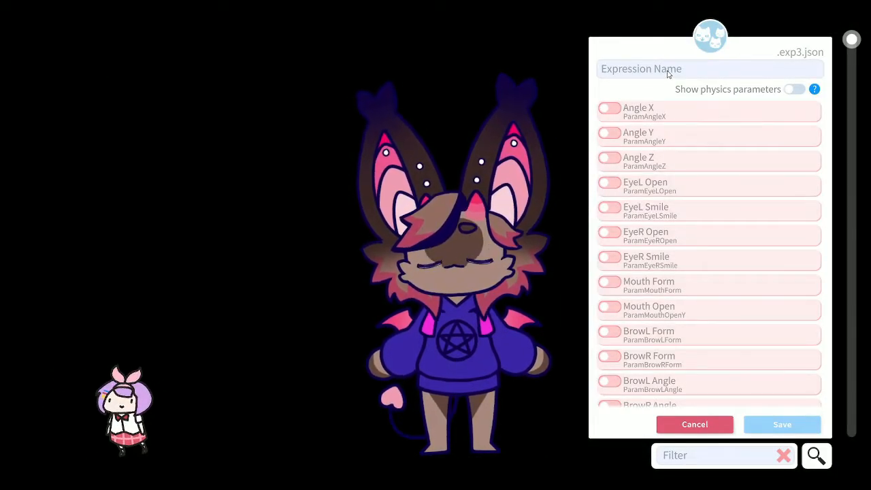
left_click(668, 73)
type("Angryface")
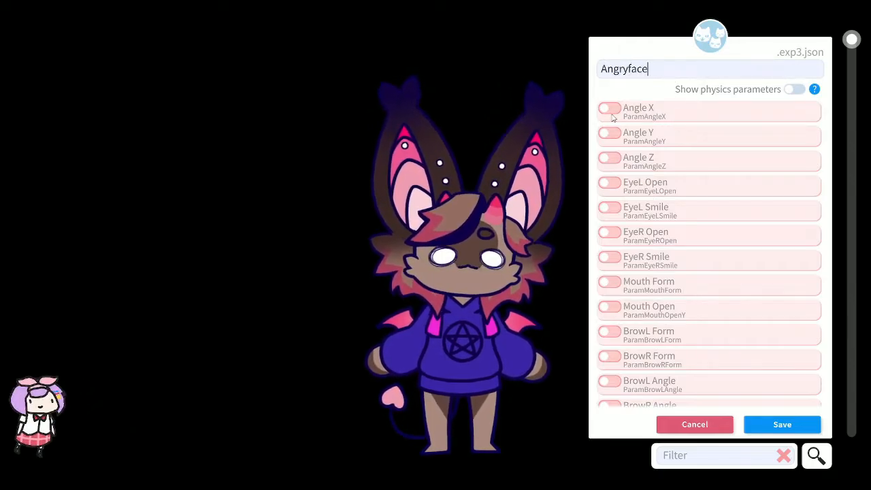
Enable EyeL Open and EyeR Open in the Angryface expression, setting them to about 0.61 and 0.62.
scroll(621, 138, "down", 1)
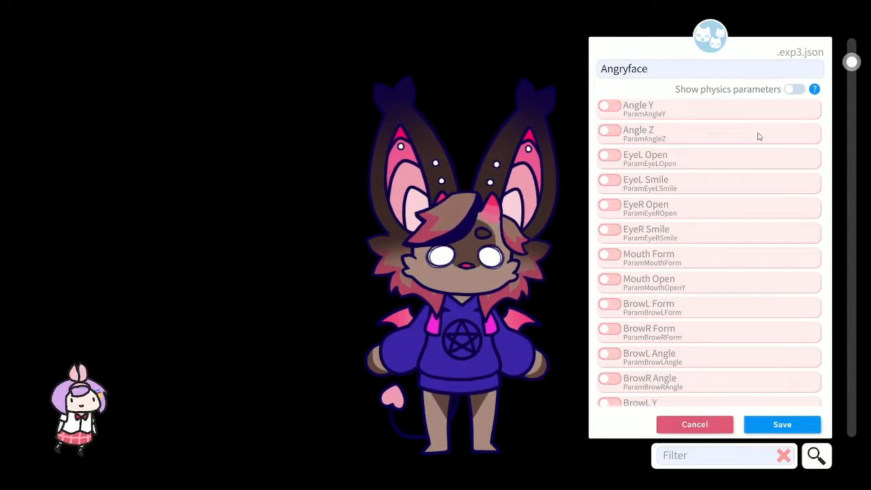
left_click(610, 155)
left_click_drag(729, 179, 705, 180)
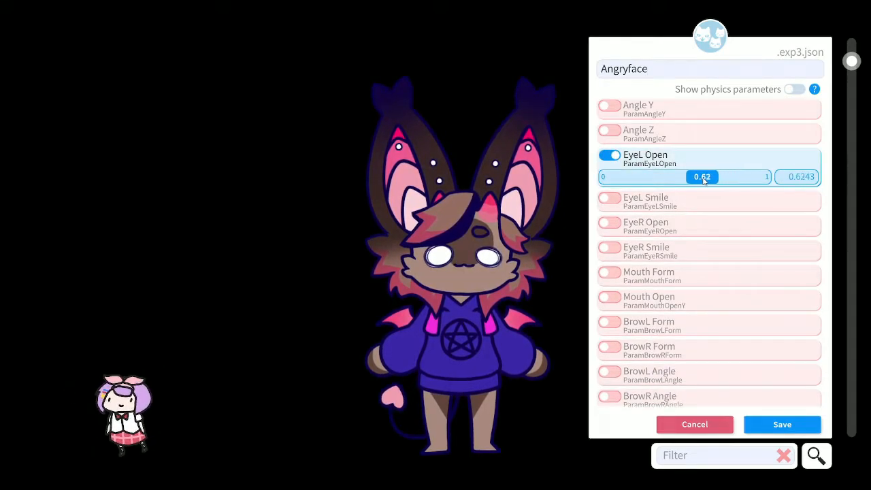
left_click(609, 224)
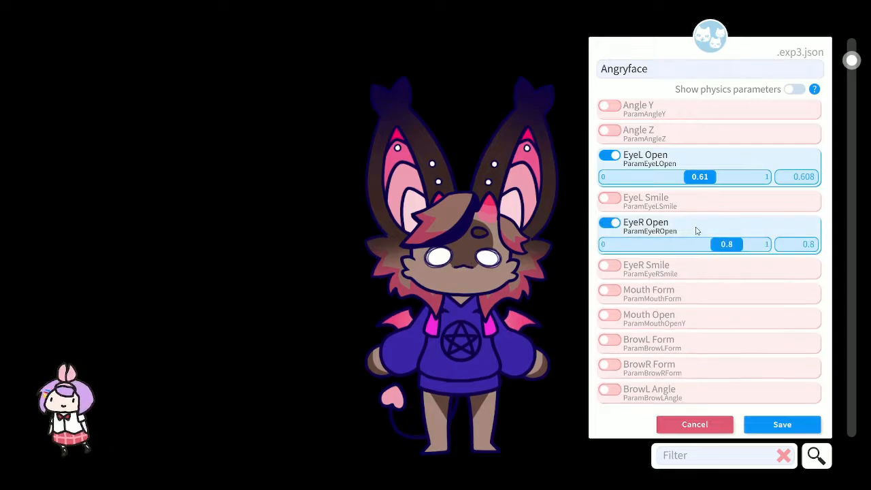
left_click_drag(723, 246, 696, 248)
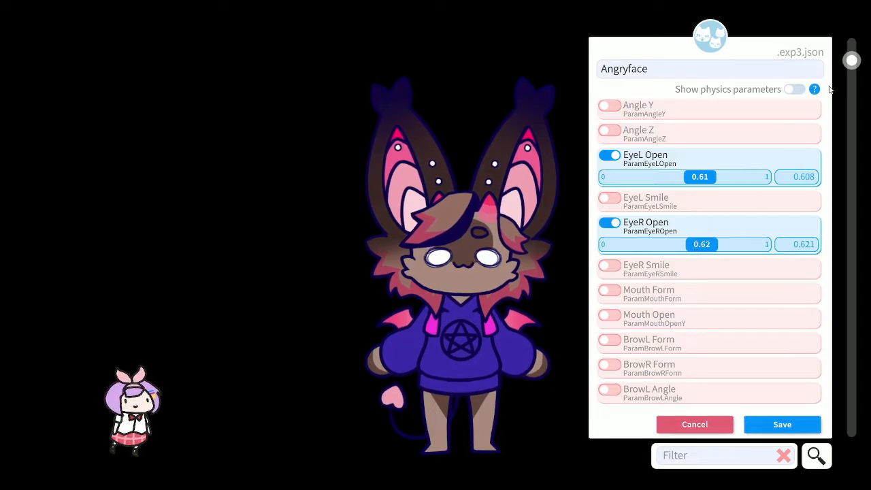
Enable Mouth Form in the Angryface expression and set it to -1.
left_click_drag(851, 62, 850, 80)
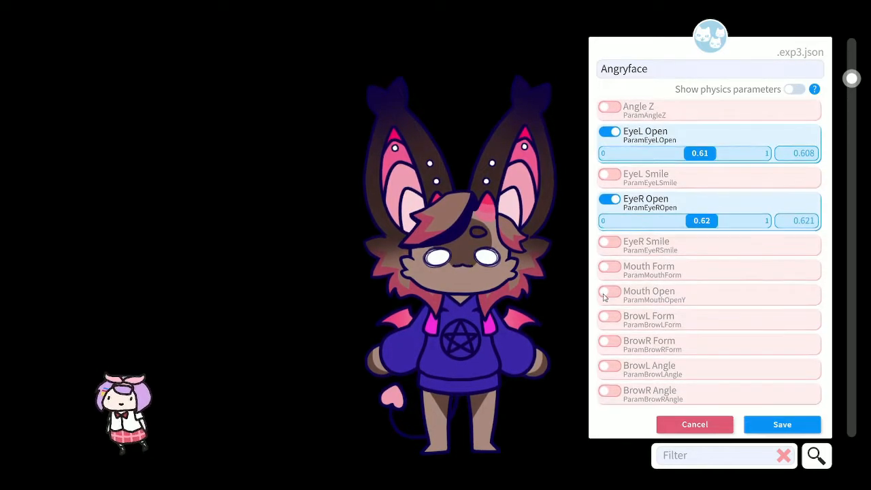
left_click(617, 266)
left_click_drag(686, 290, 573, 291)
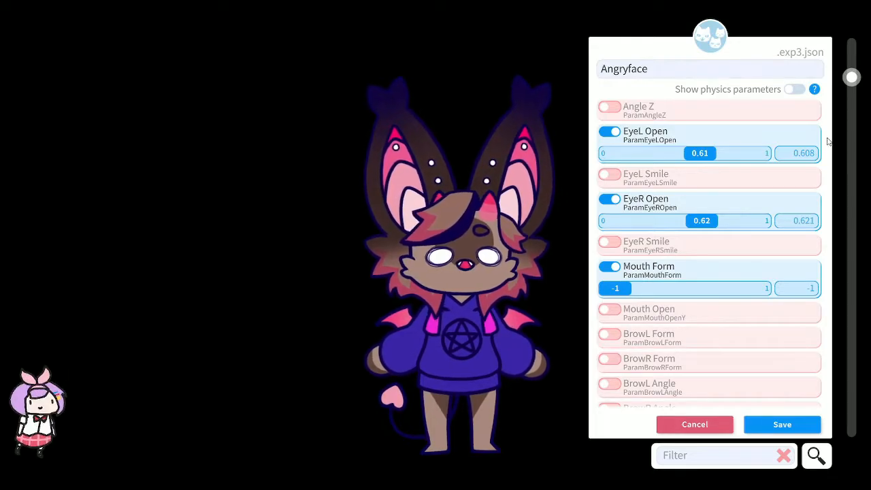
Enable BrowL Form and BrowL Angle in the Angryface expression, setting them to 1 and -1.
left_click_drag(852, 80, 851, 124)
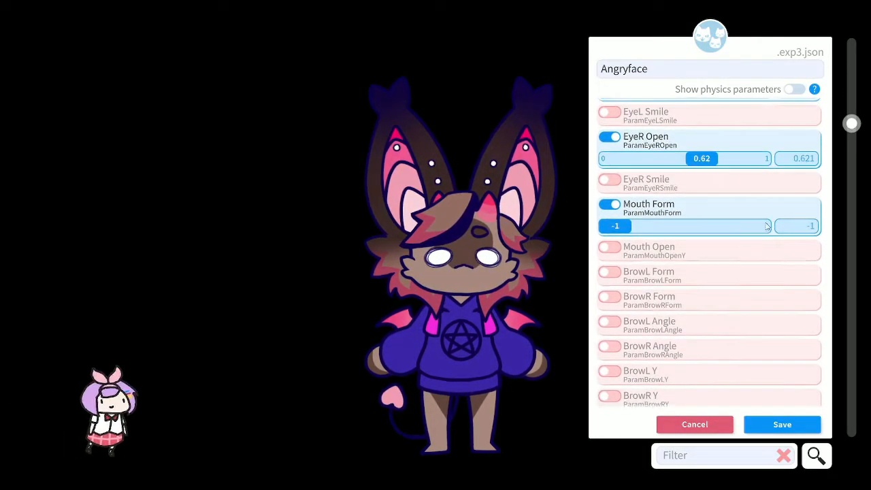
left_click(612, 276)
left_click_drag(686, 294, 798, 283)
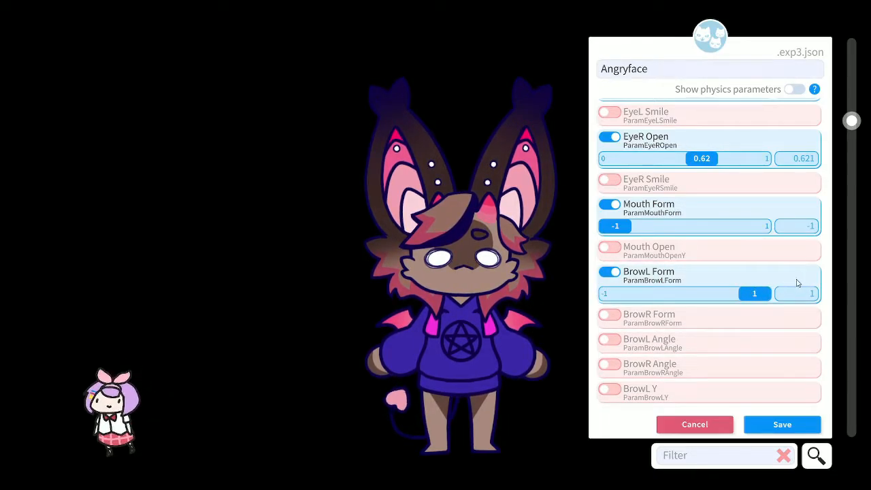
left_click(611, 339)
left_click_drag(684, 361, 582, 362)
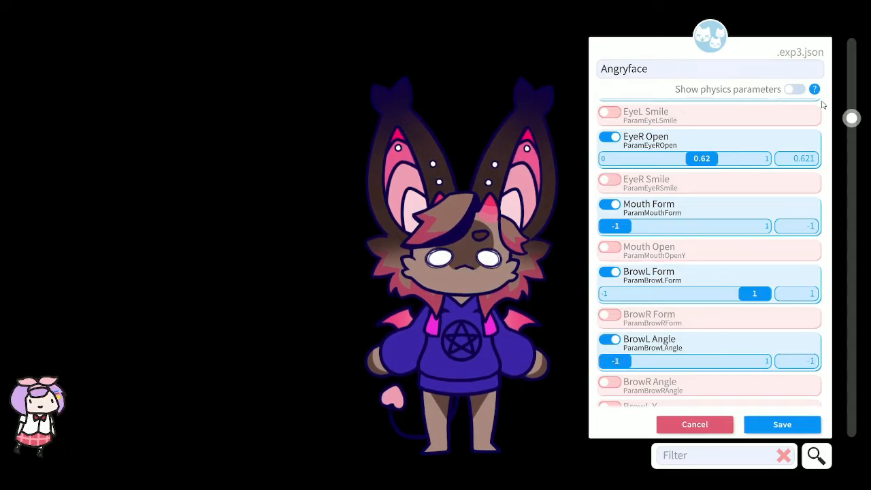
Enable BrowR Y in the Angryface expression and set it to about 0.35.
scroll(866, 131, "down", 3)
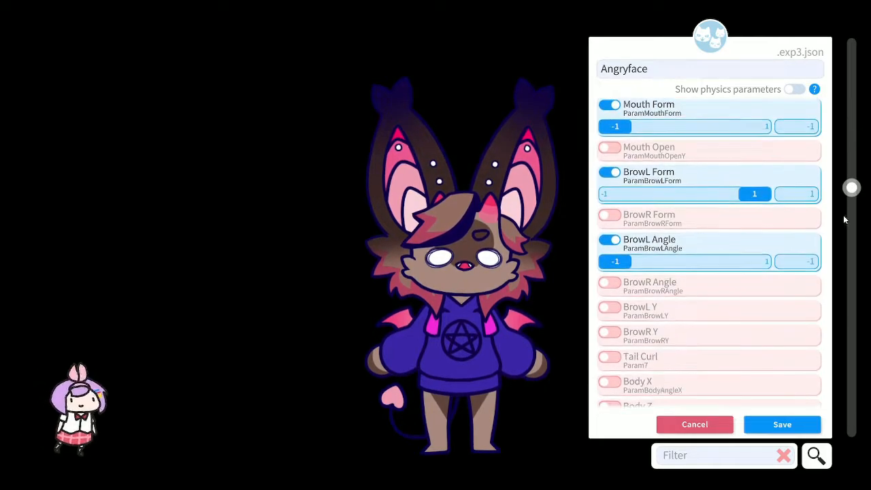
left_click(614, 334)
left_click_drag(685, 354, 715, 358)
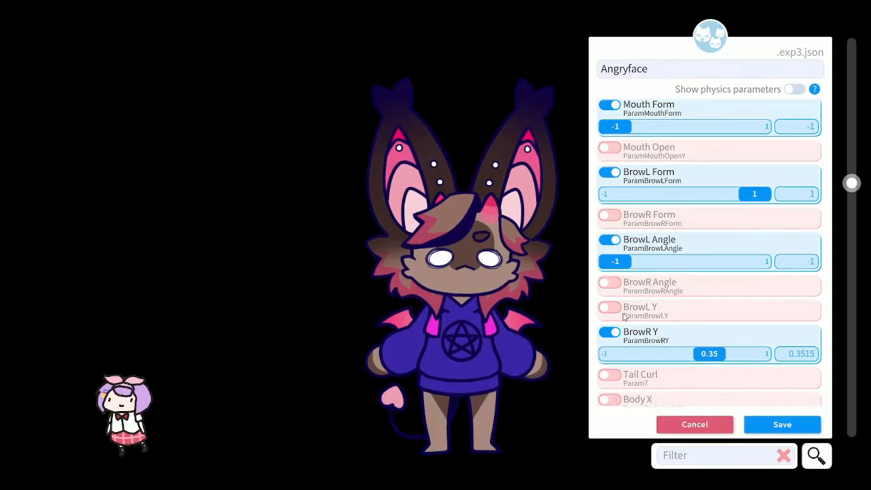
Disable BrowR Y in the Angryface expression, enable BrowL Y at about -0.68 instead, and save the expression.
left_click(610, 332)
left_click(610, 307)
left_click_drag(686, 331, 638, 333)
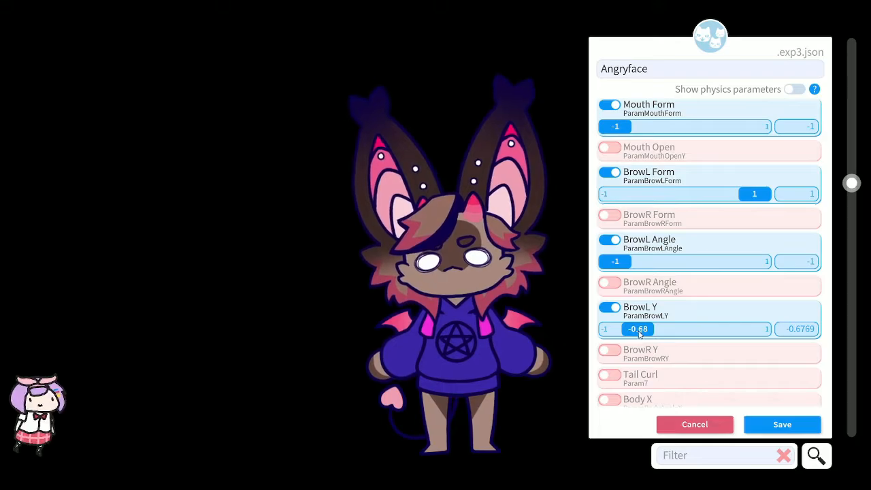
left_click(755, 421)
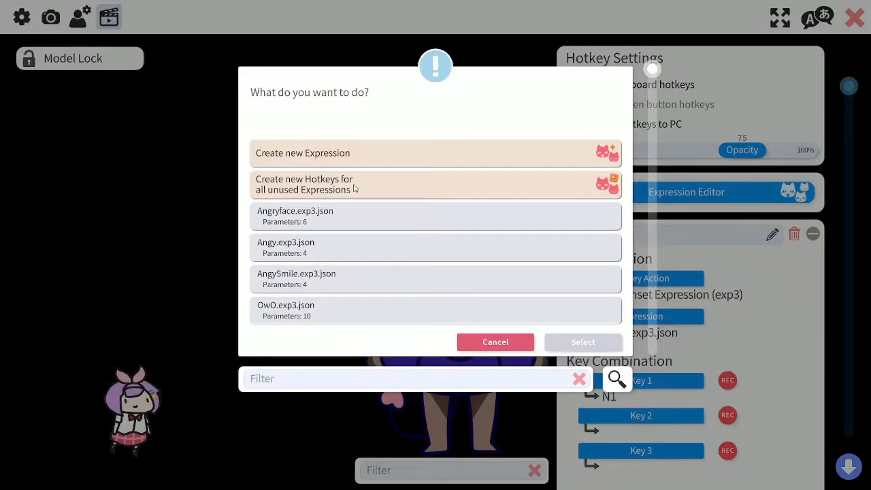
Create new hotkeys for all unused expressions and confirm.
left_click(276, 177)
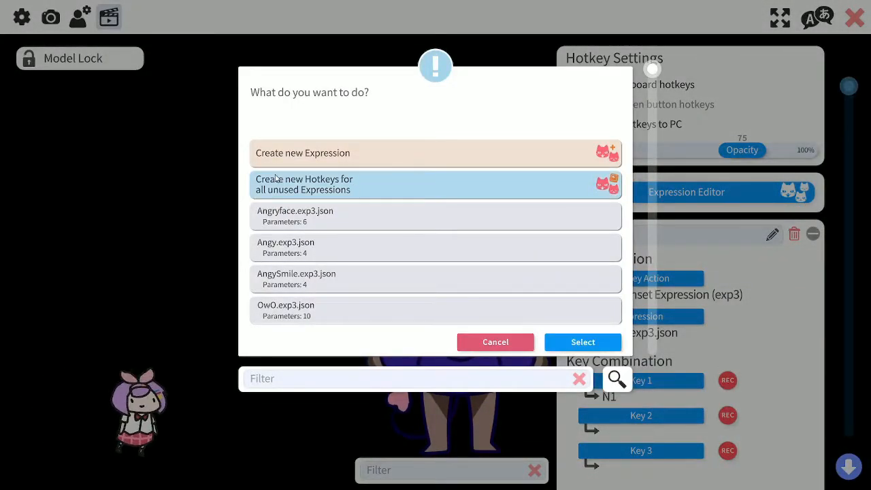
left_click(555, 342)
left_click(581, 246)
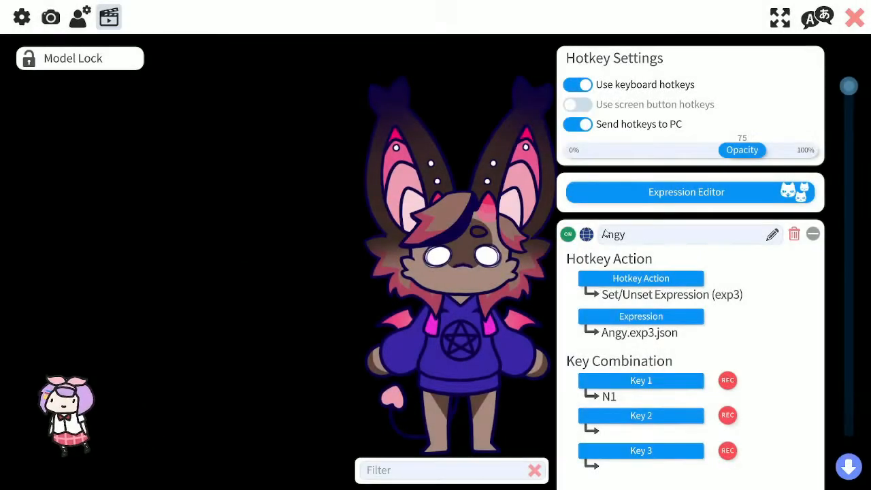
left_click_drag(848, 85, 852, 406)
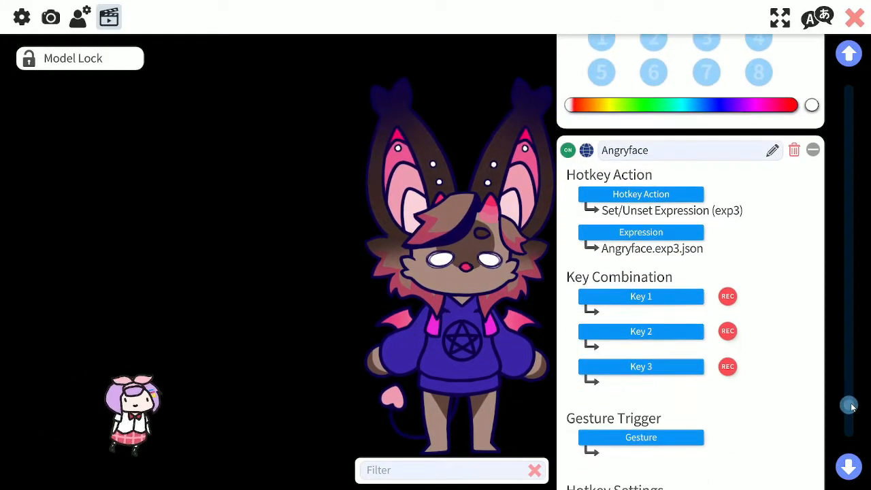
Assign Numpad5 as Key 1 in the Angryface hotkey's key combination.
left_click(635, 299)
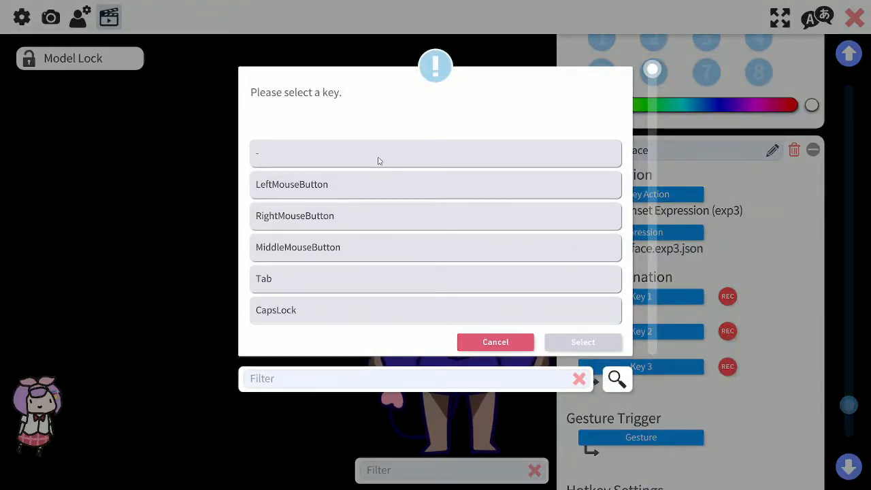
type("5")
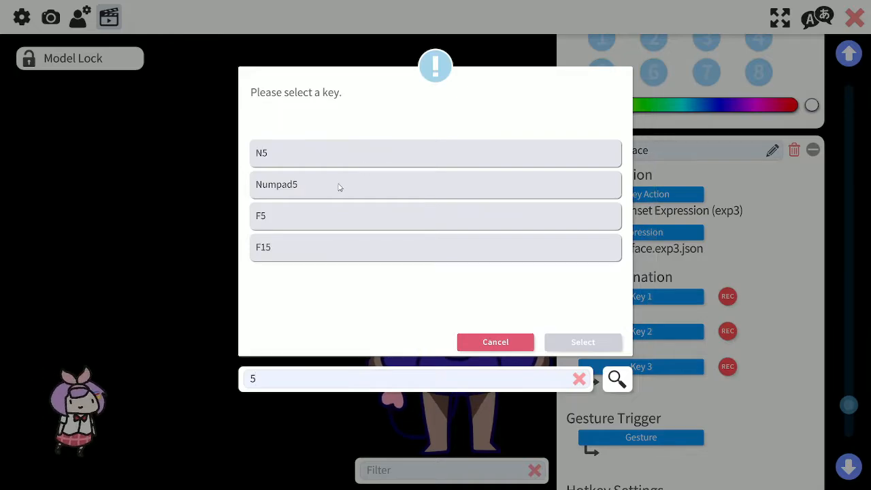
left_click(339, 187)
left_click(582, 343)
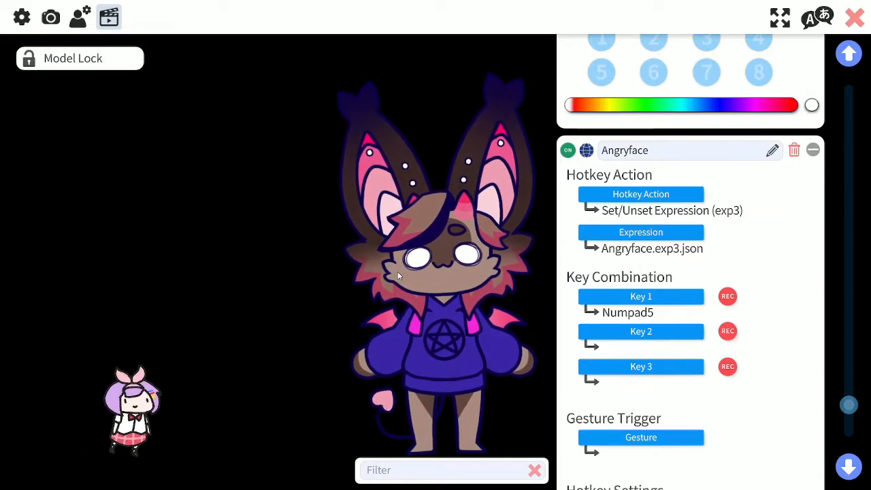
Set Key 1 of the Angryface hotkey's key combination to N9.
left_click(645, 298)
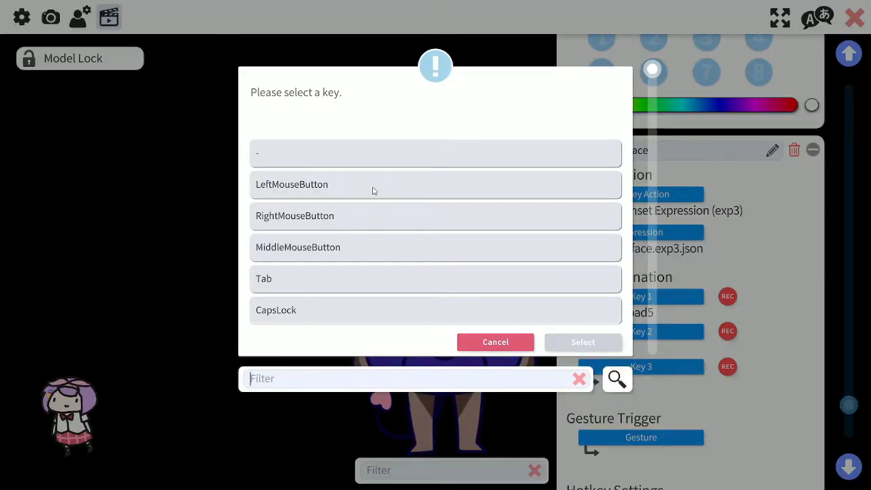
type("9")
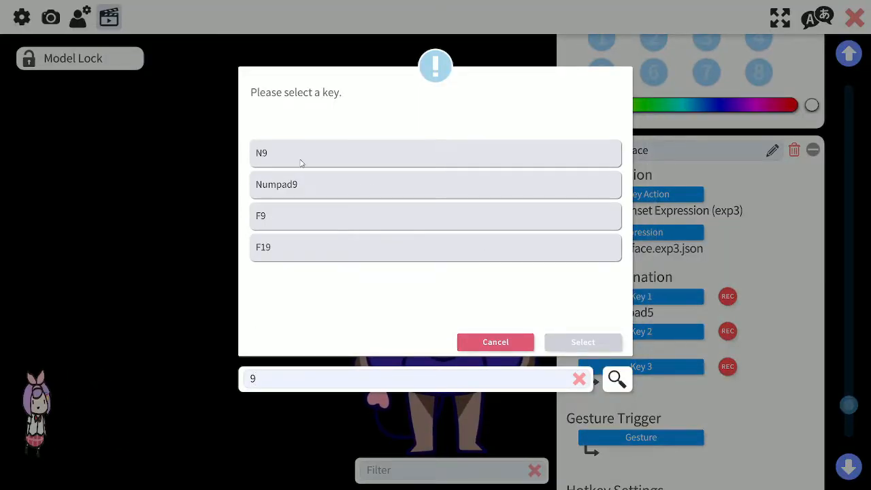
left_click(302, 160)
left_click(583, 342)
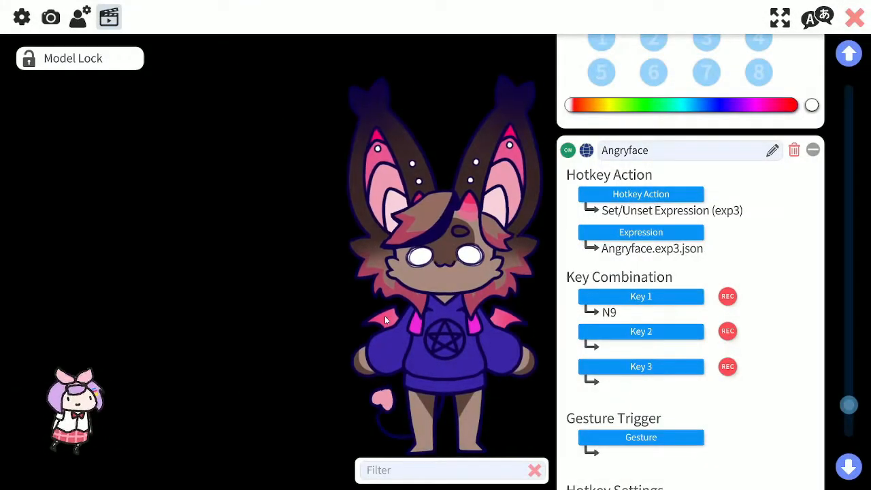